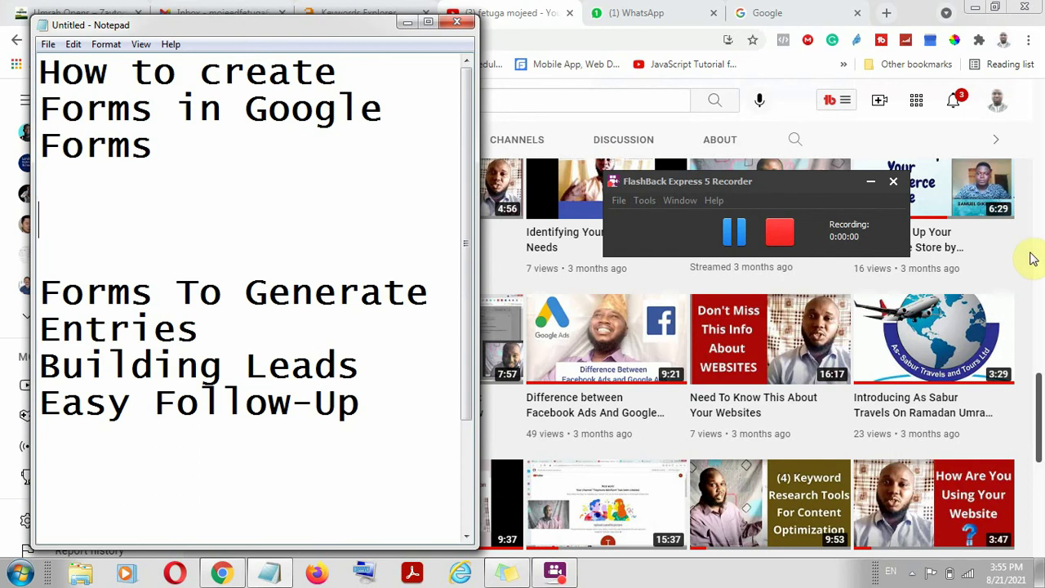
click(1027, 255)
scroll(870, 311, up, 4)
scroll(869, 311, up, 10)
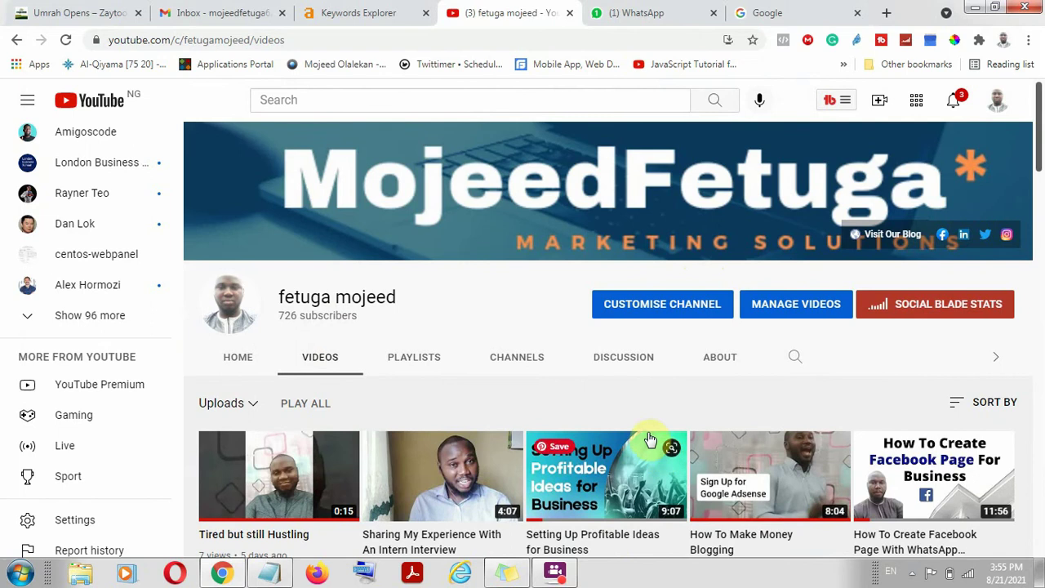
scroll(648, 345, down, 3)
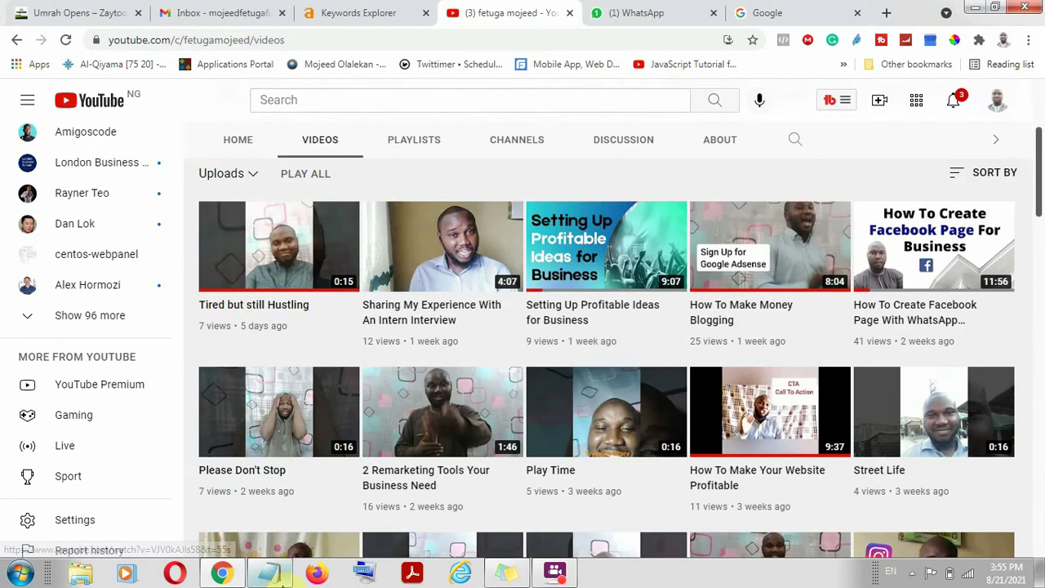
Review the Notepad outline on creating Google Forms, highlighting its title, entries, lead-building and follow-up points
click(271, 575)
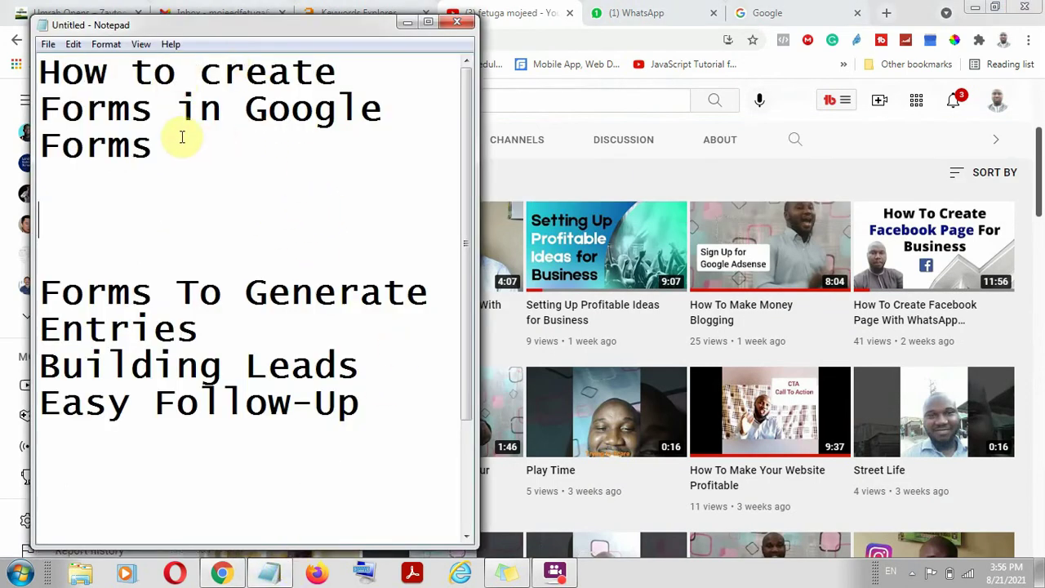
double_click(155, 112)
drag(247, 109, 333, 145)
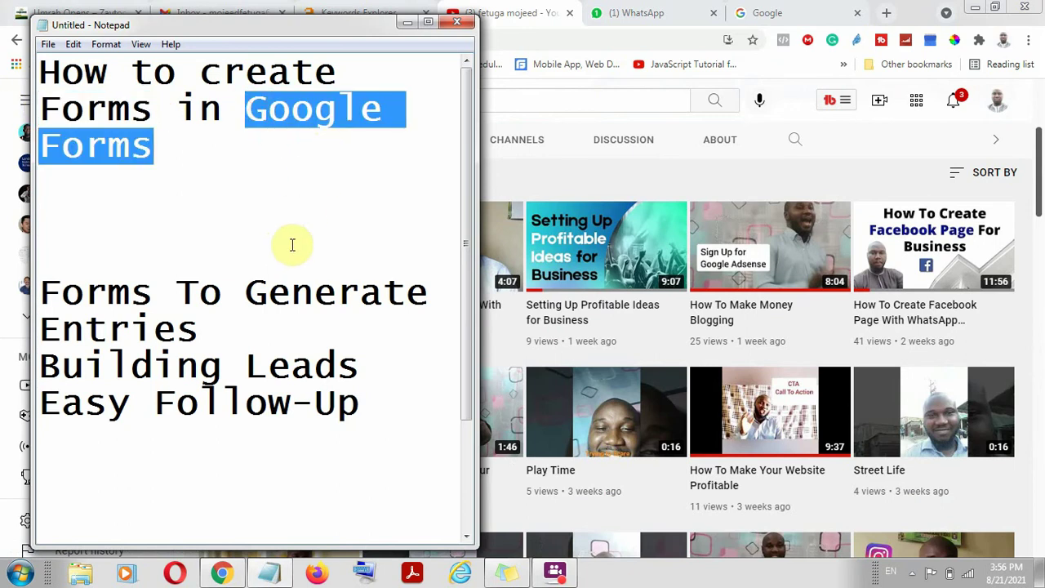
drag(157, 296, 3, 287)
drag(224, 326, 83, 328)
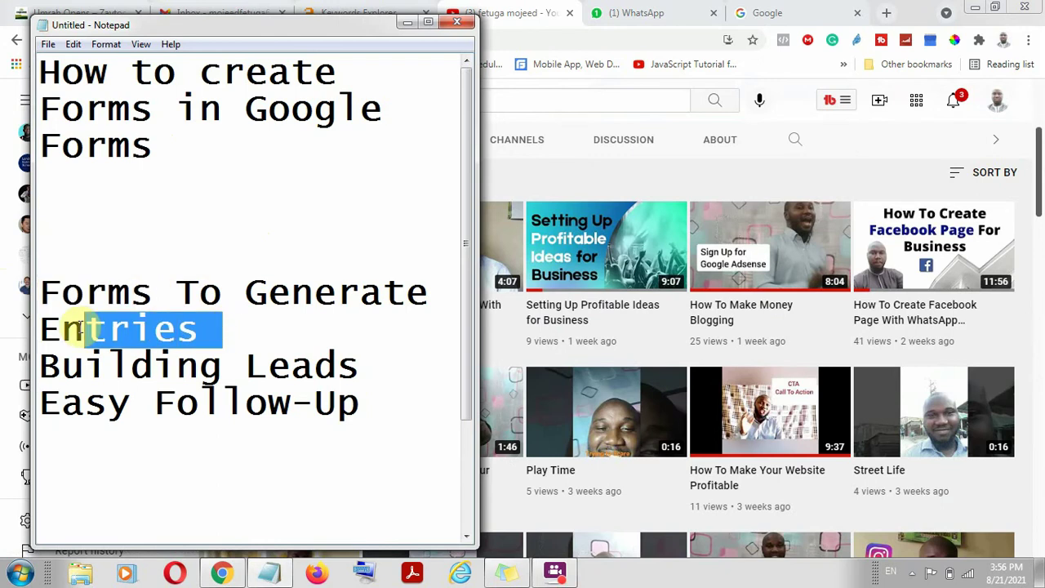
click(381, 367)
drag(384, 370, 18, 373)
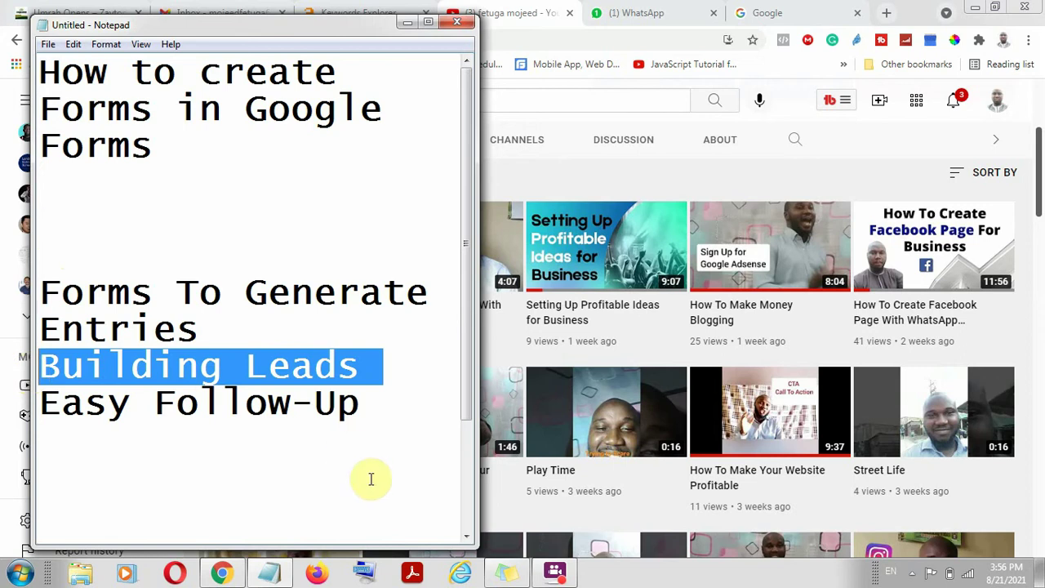
click(369, 406)
drag(363, 406, 36, 412)
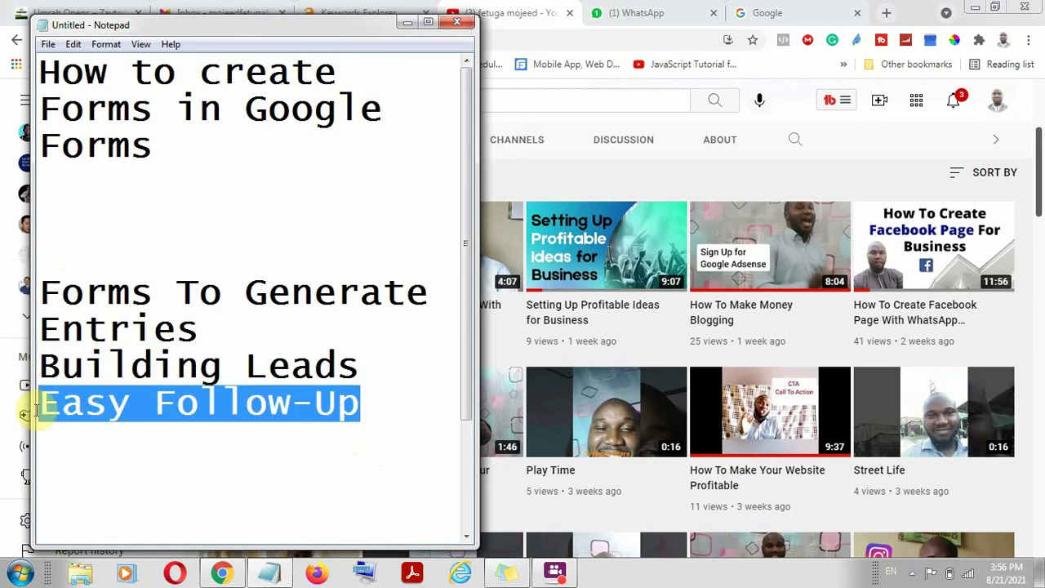
click(395, 392)
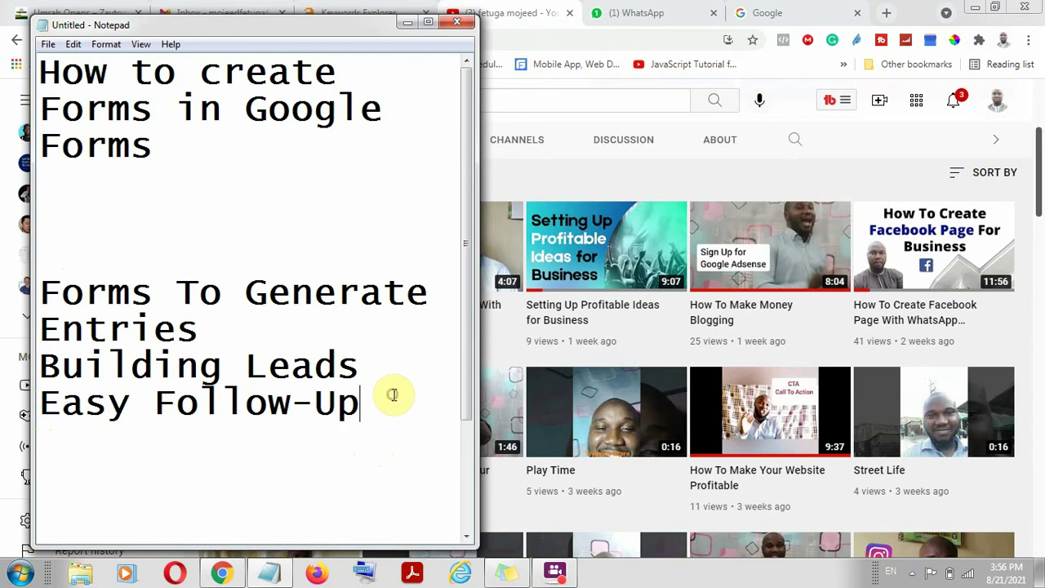
scroll(398, 396, down, 1)
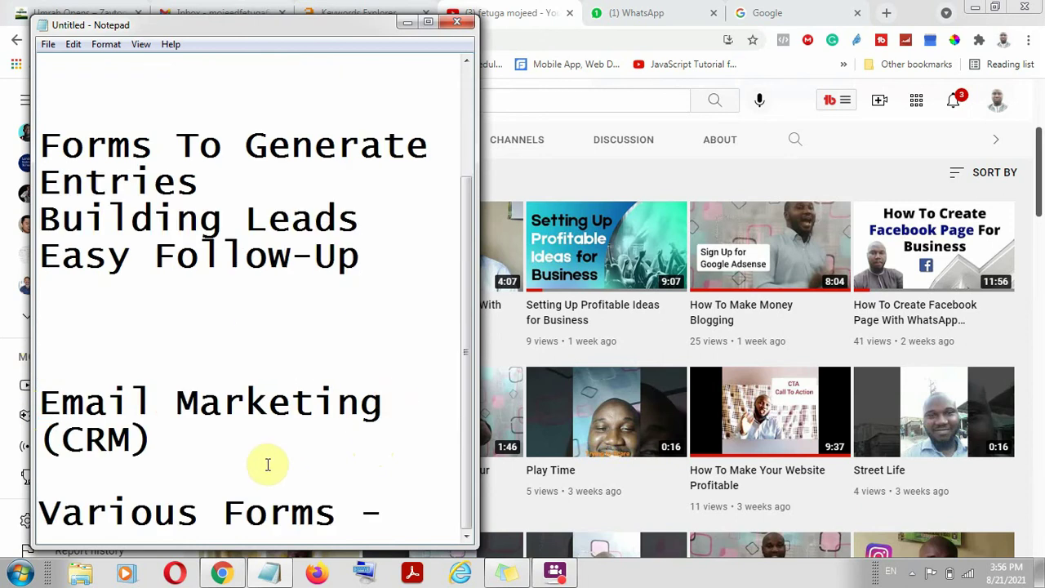
scroll(271, 462, up, 1)
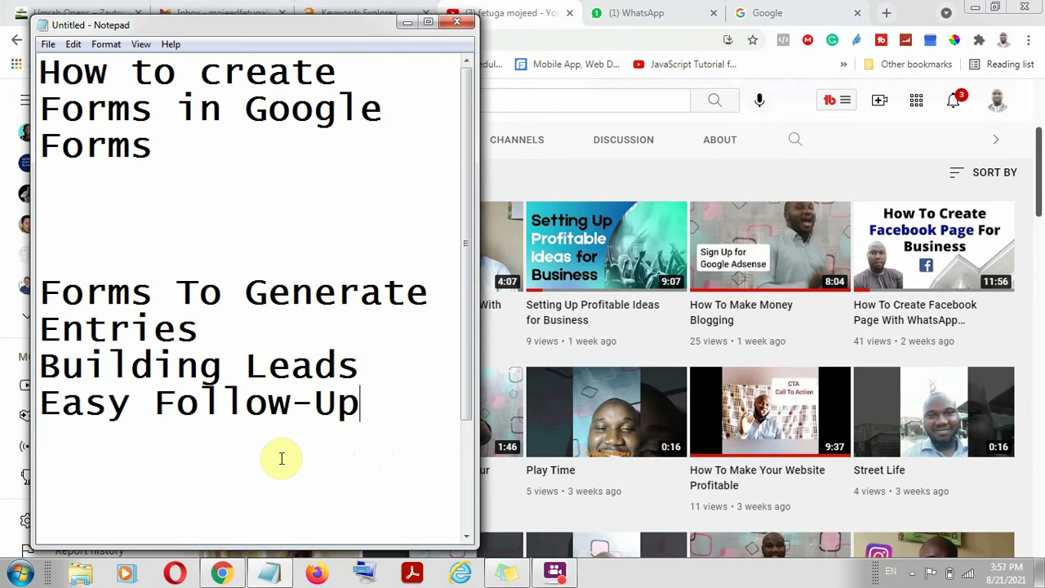
drag(244, 107, 315, 144)
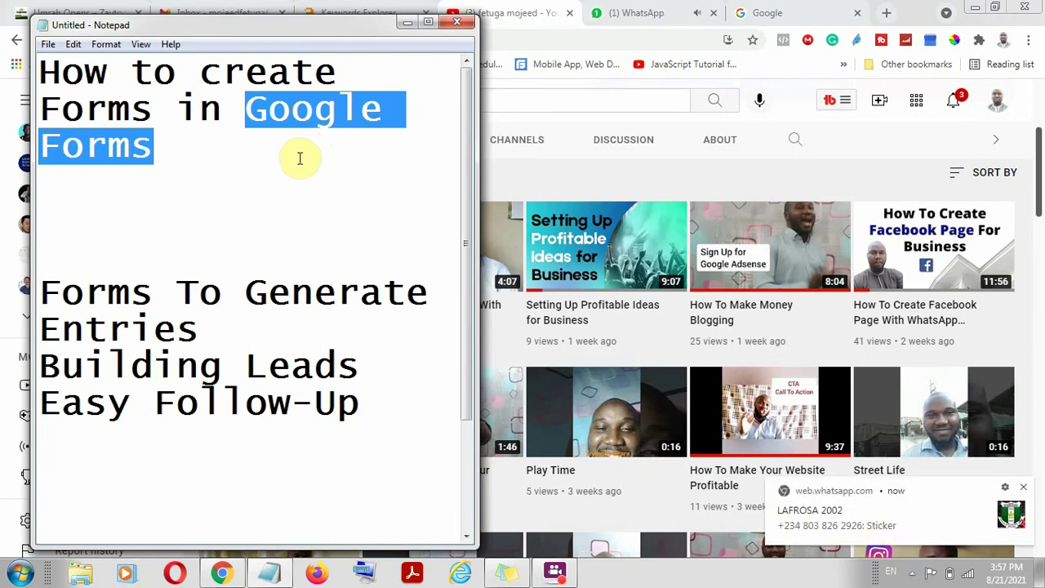
Close the WhatsApp page and open Forms from the Google apps list on the Google home page
click(712, 13)
click(782, 12)
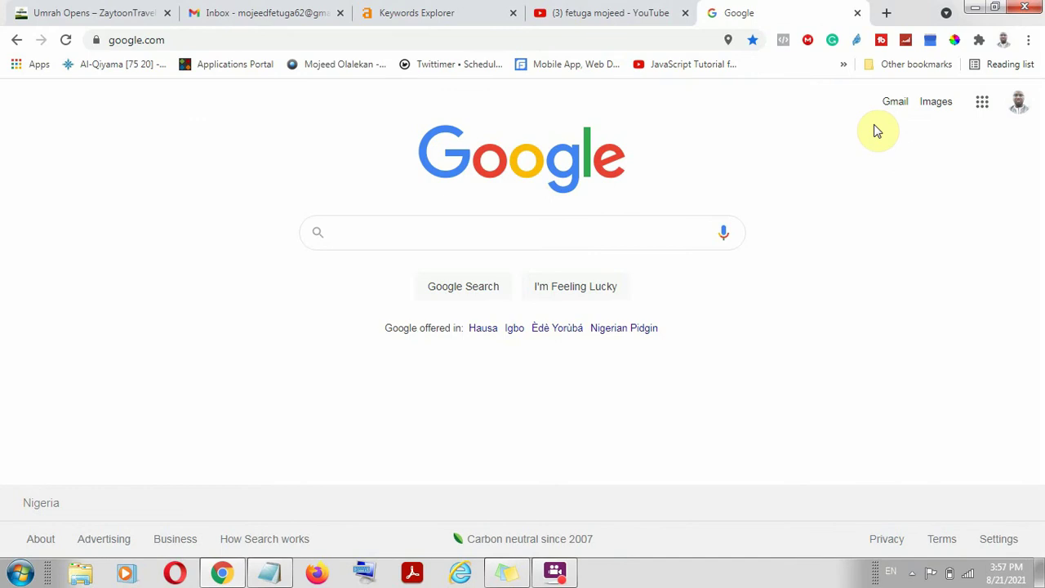
click(981, 104)
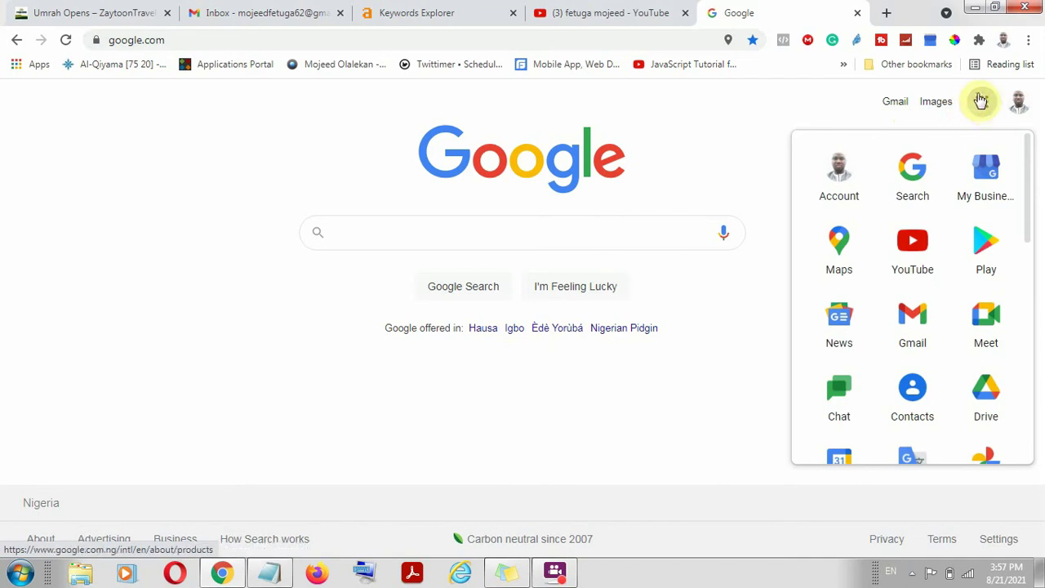
scroll(925, 256, down, 5)
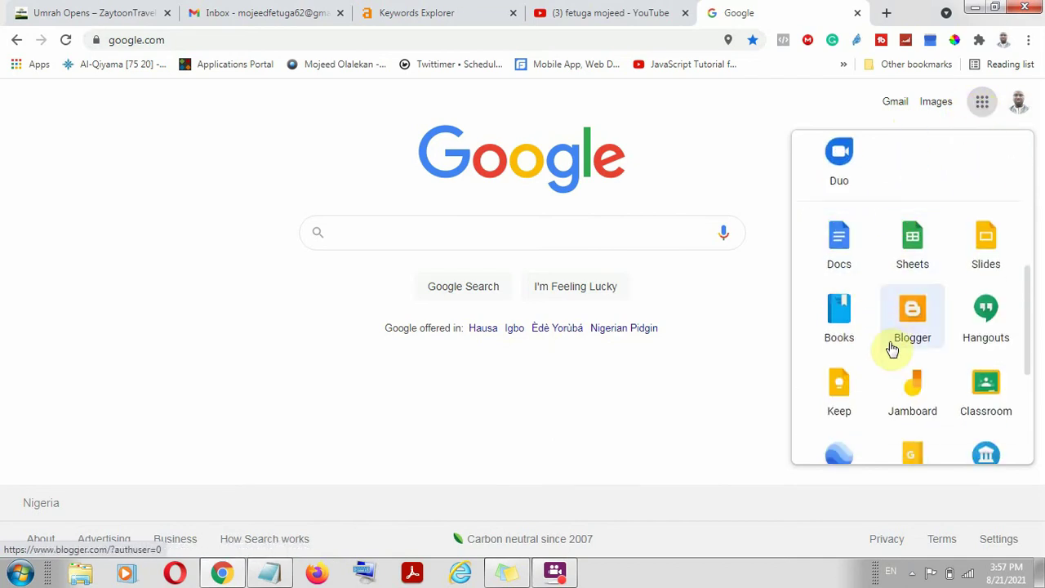
scroll(899, 345, down, 2)
scroll(895, 345, up, 5)
scroll(862, 253, up, 3)
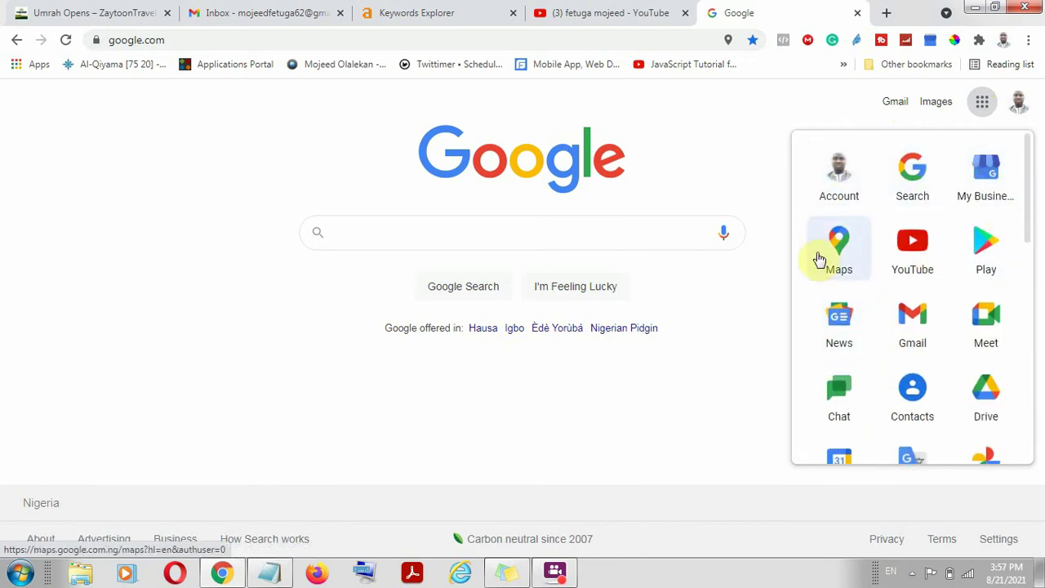
scroll(931, 245, down, 1)
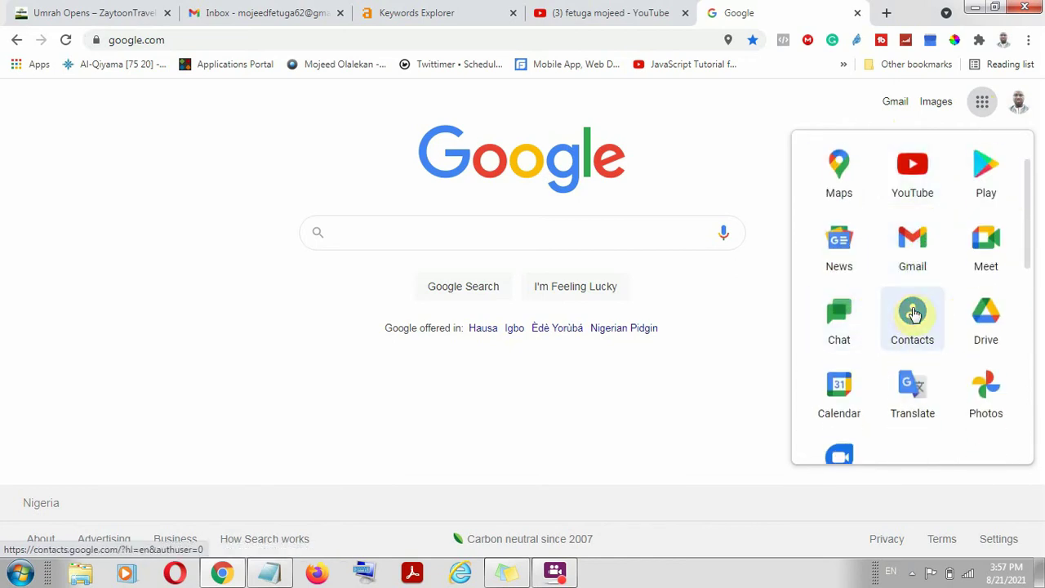
scroll(912, 299, down, 2)
scroll(922, 294, down, 4)
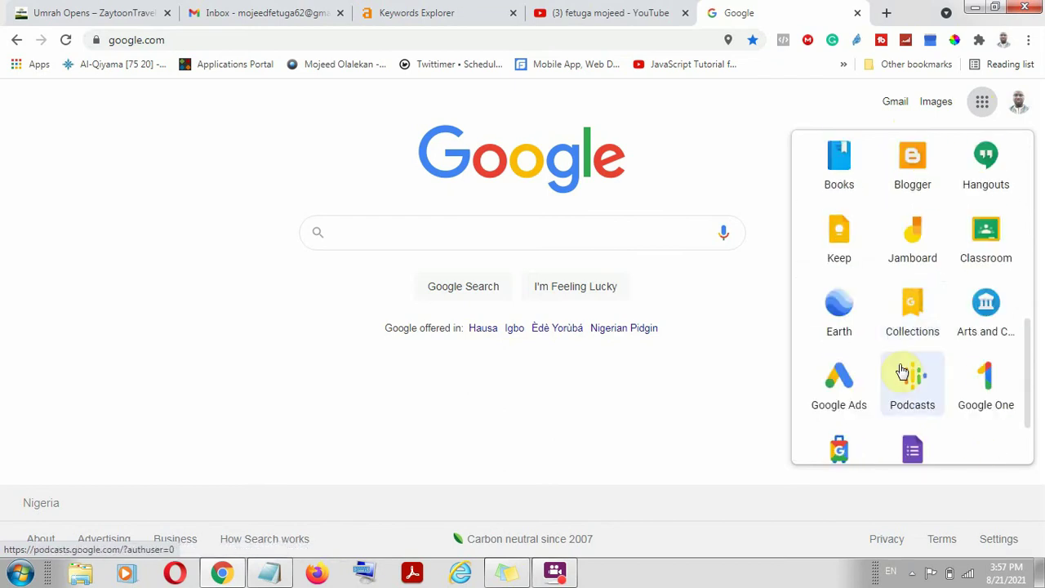
scroll(971, 331, down, 2)
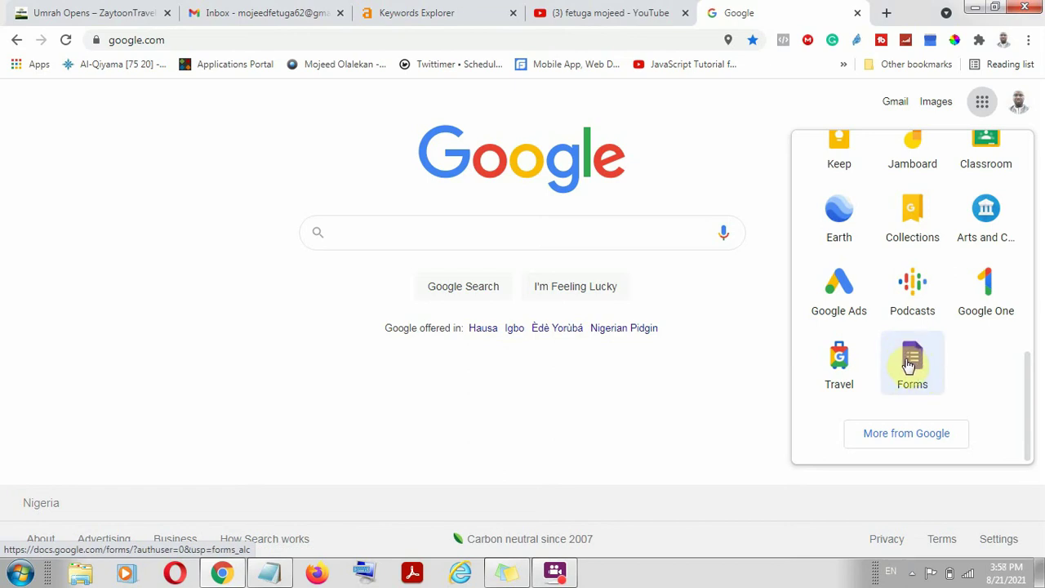
click(908, 361)
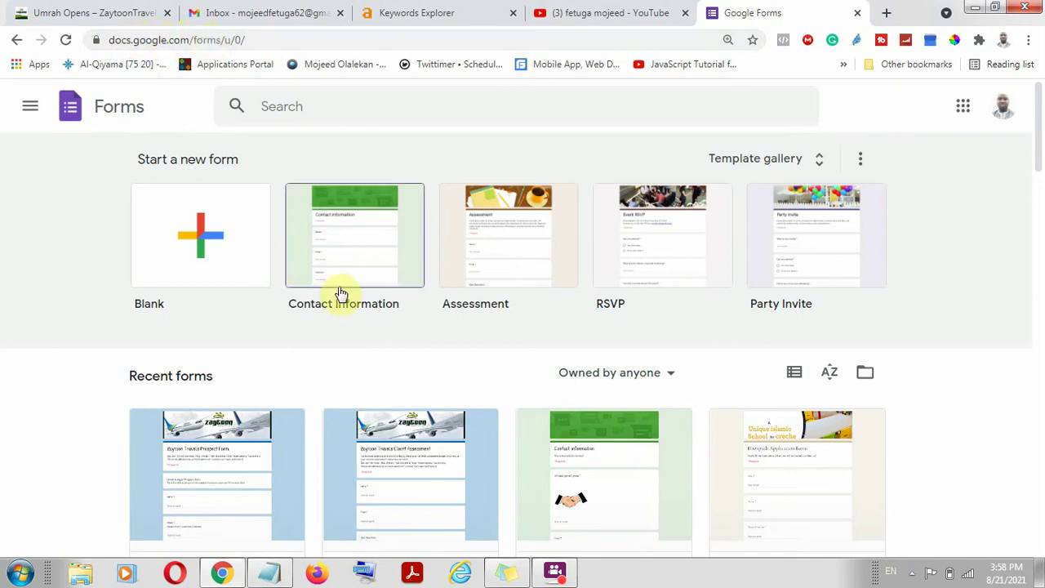
Look through the full list of recent forms and return to the new-form templates
scroll(529, 321, down, 1)
scroll(528, 322, down, 6)
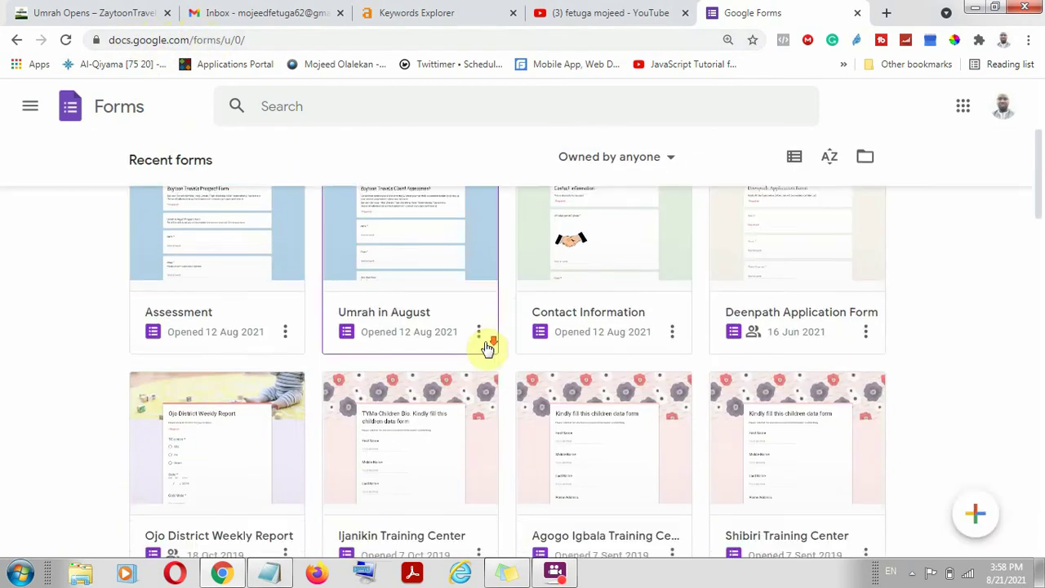
scroll(480, 318, down, 15)
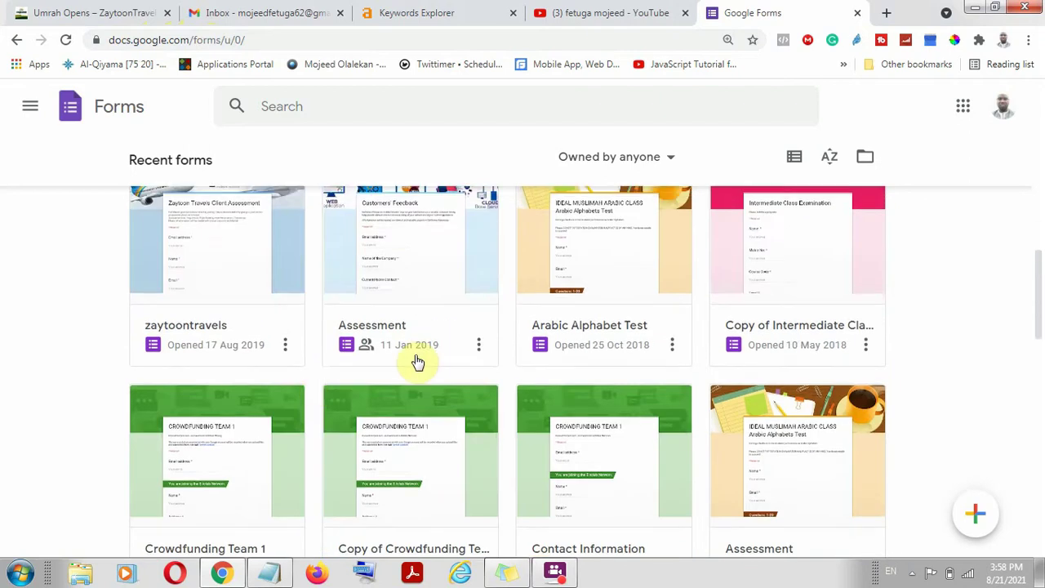
scroll(400, 390, down, 2)
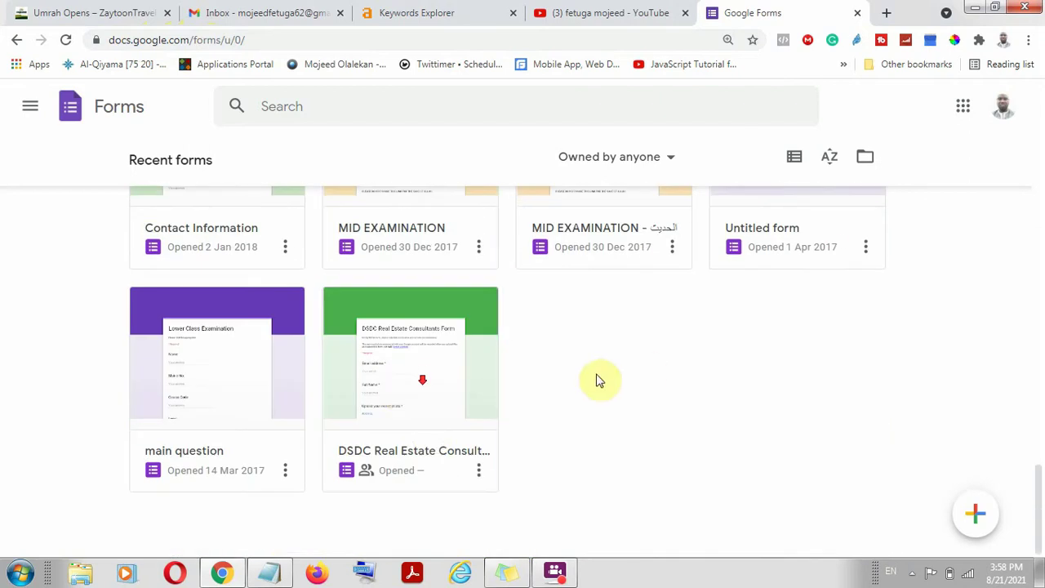
scroll(408, 422, up, 5)
scroll(381, 399, up, 10)
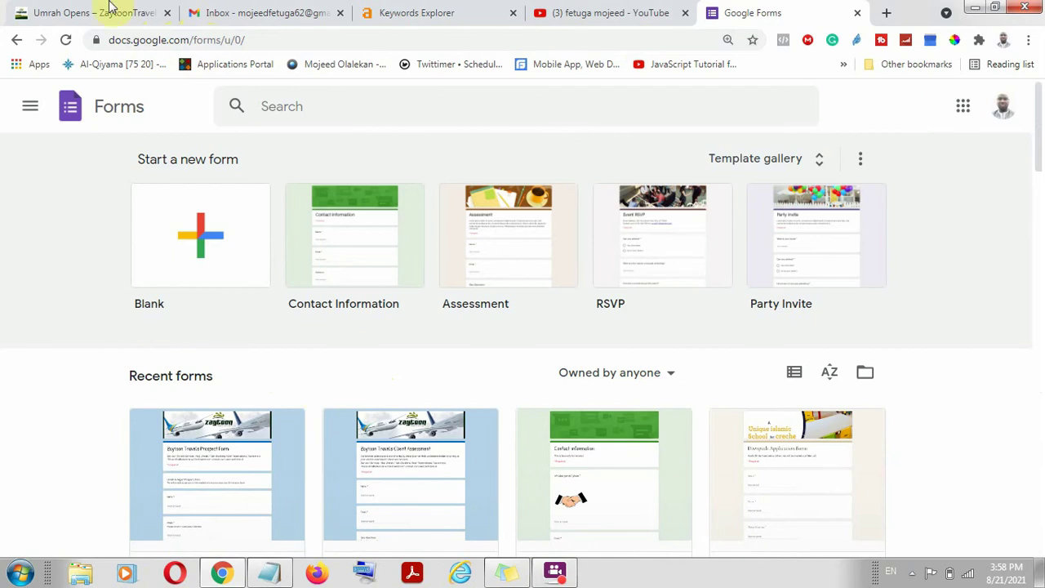
Switch to the Zaytoon Travels Umrah page and open its free consultation sign-up form
click(82, 12)
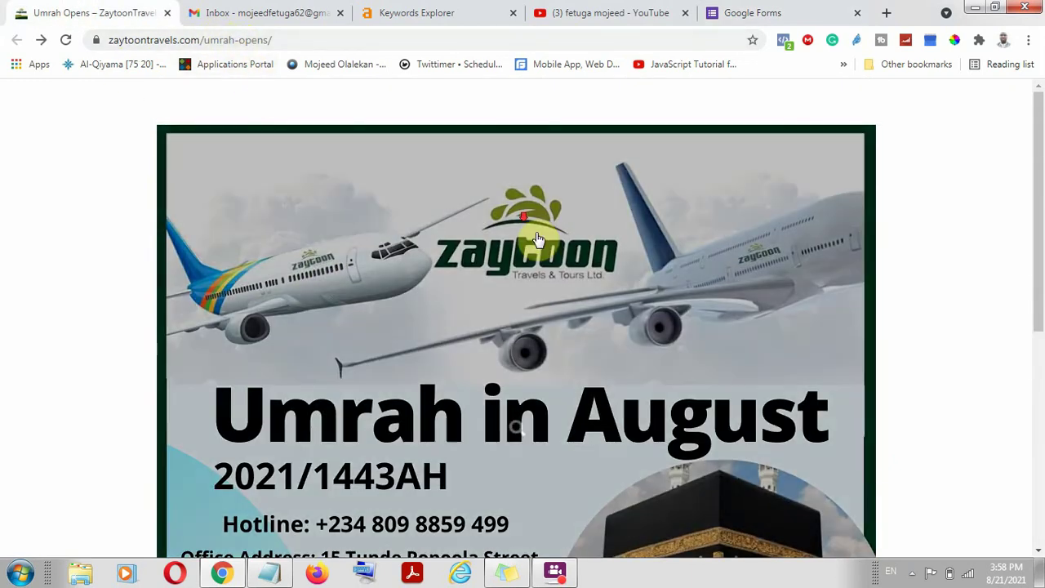
scroll(513, 427, down, 5)
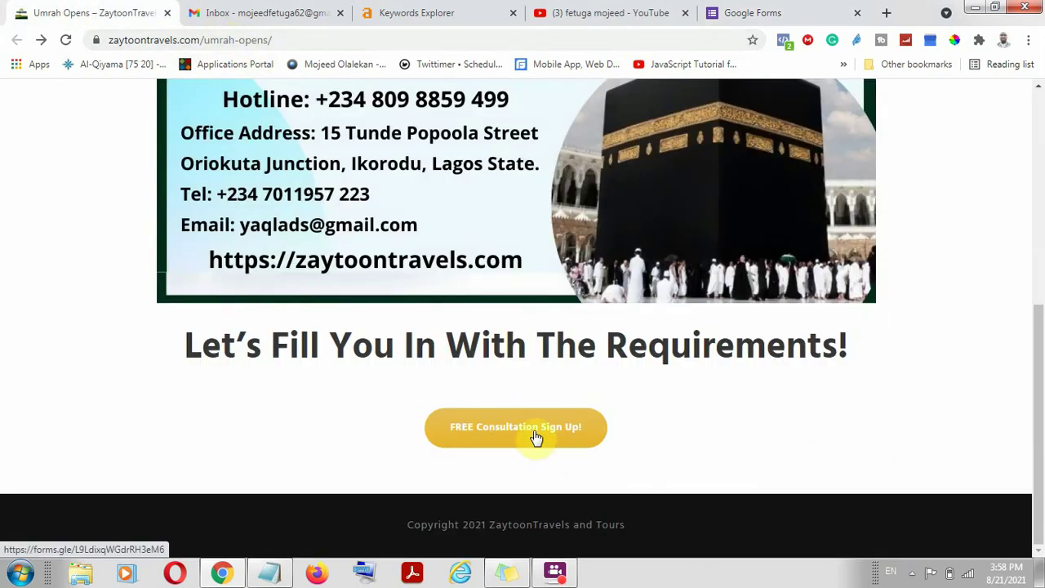
click(494, 437)
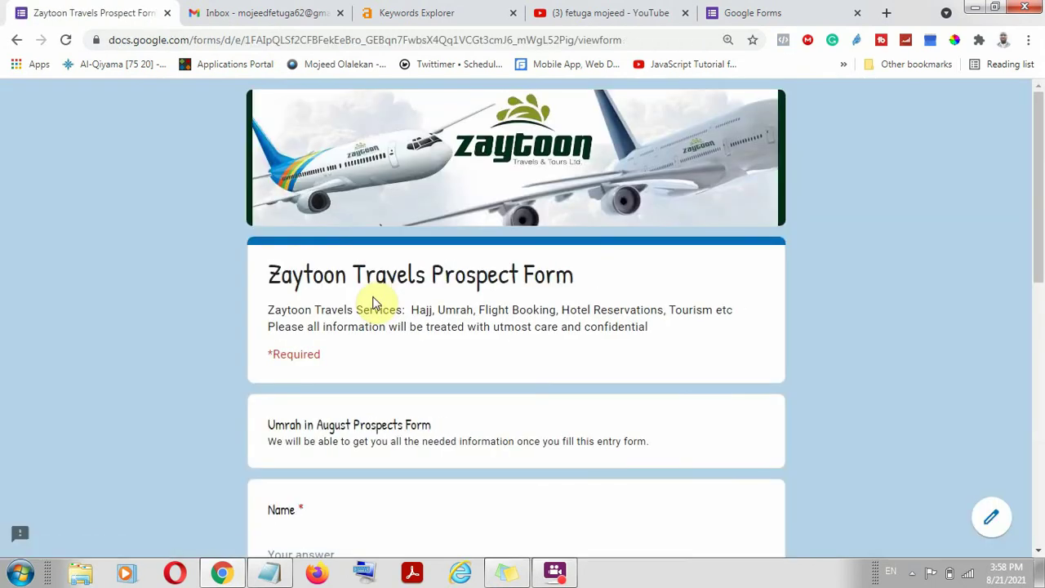
Examine the questions of the Zaytoon Travels Prospect Form and close that page to return to Google Forms
scroll(466, 296, down, 6)
scroll(478, 306, down, 2)
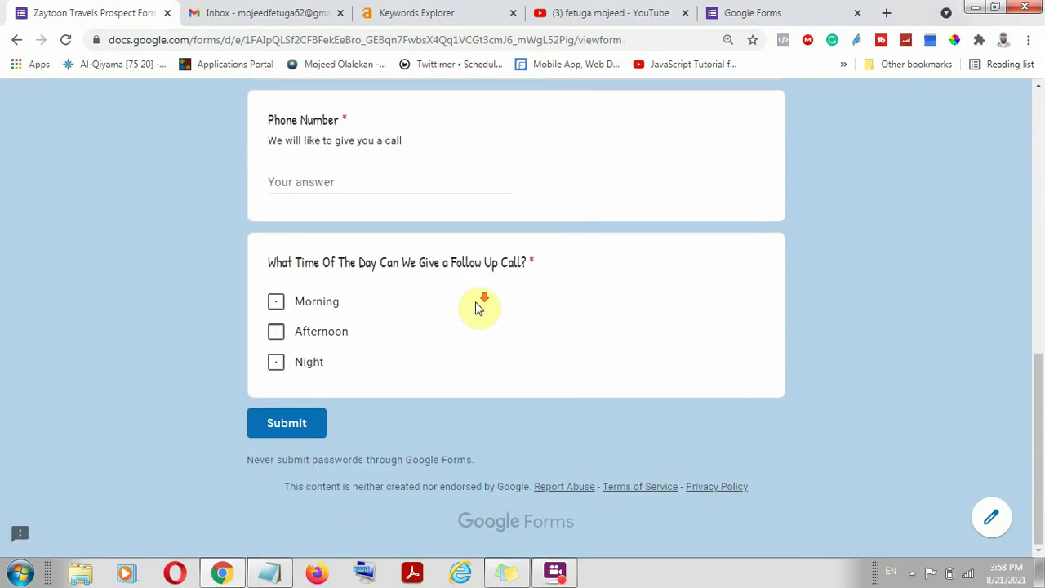
scroll(453, 355, up, 8)
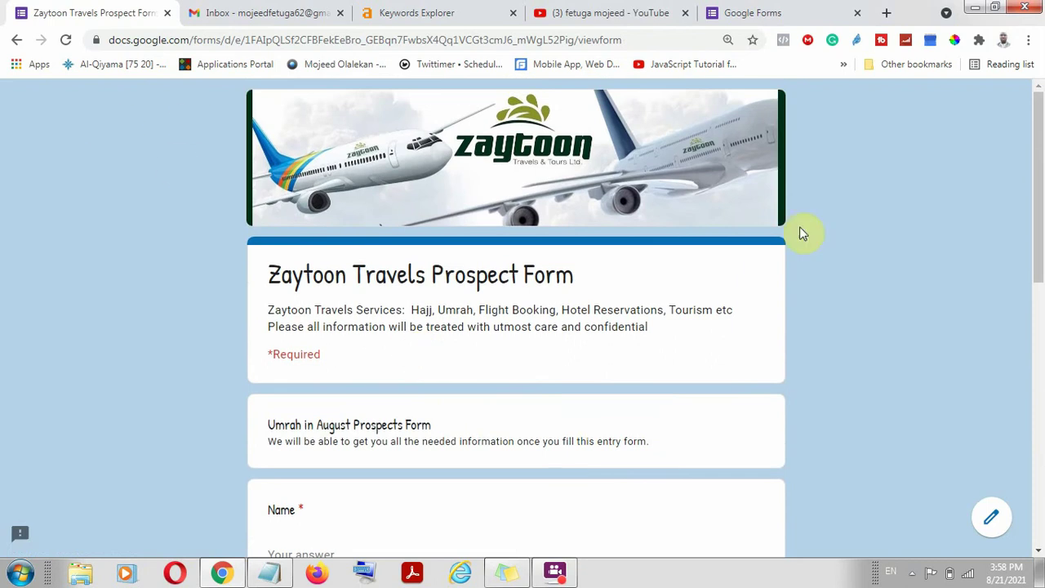
scroll(476, 242, down, 3)
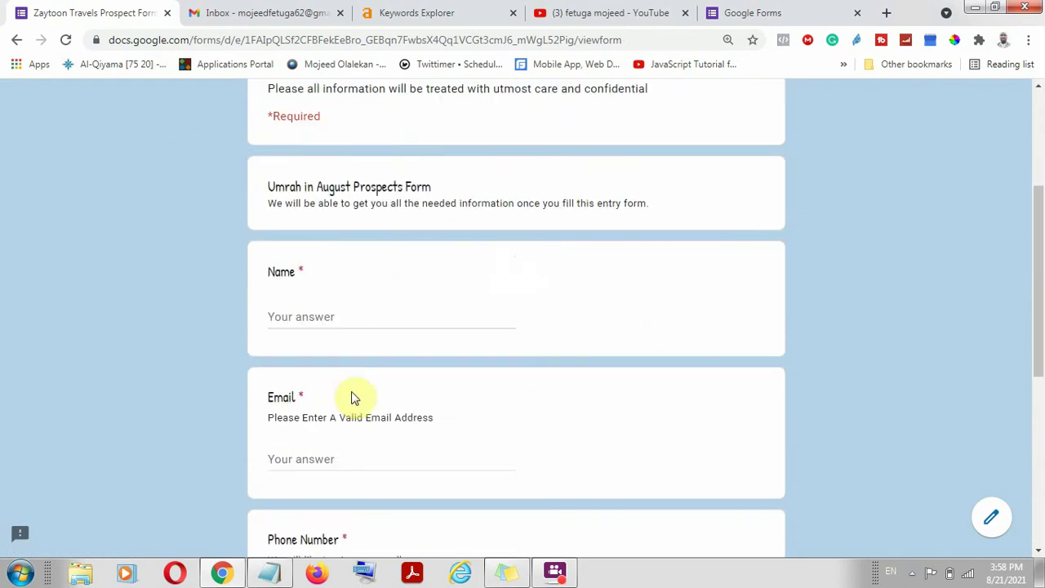
scroll(352, 398, down, 1)
scroll(256, 489, down, 3)
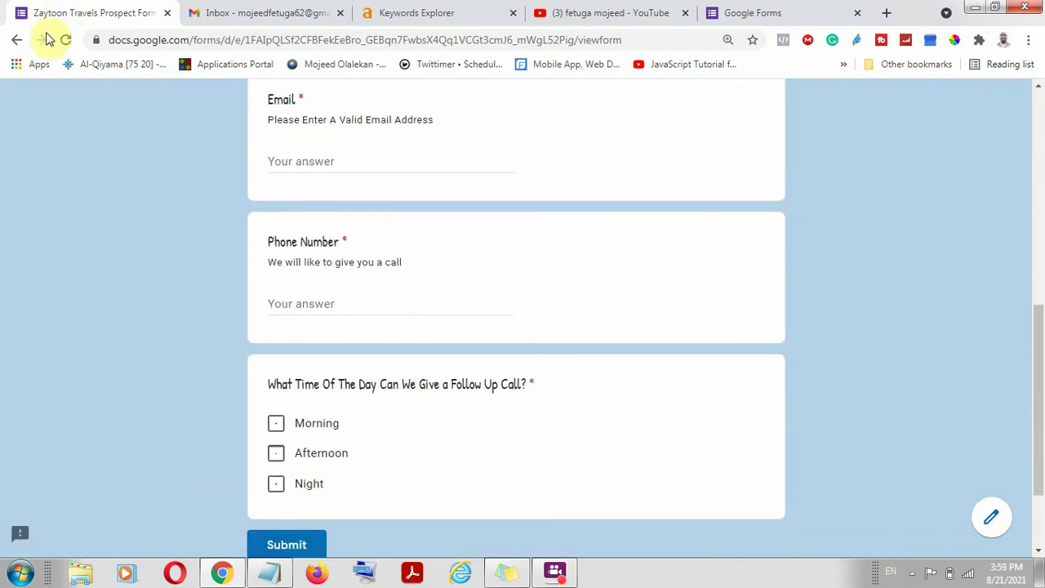
click(167, 13)
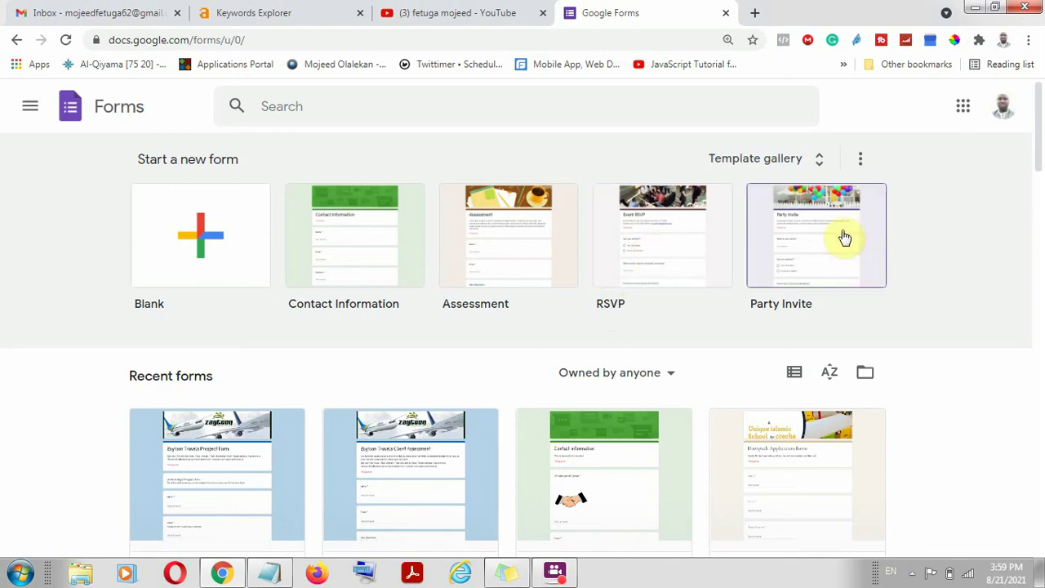
Open the Google Forms template gallery and look over the recently used and Personal templates
click(780, 161)
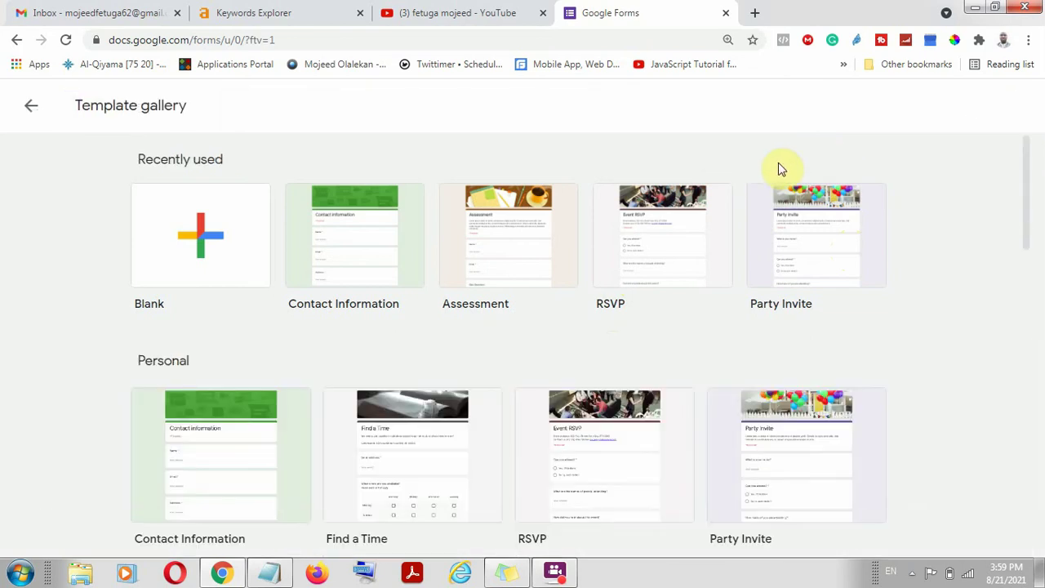
scroll(289, 420, down, 3)
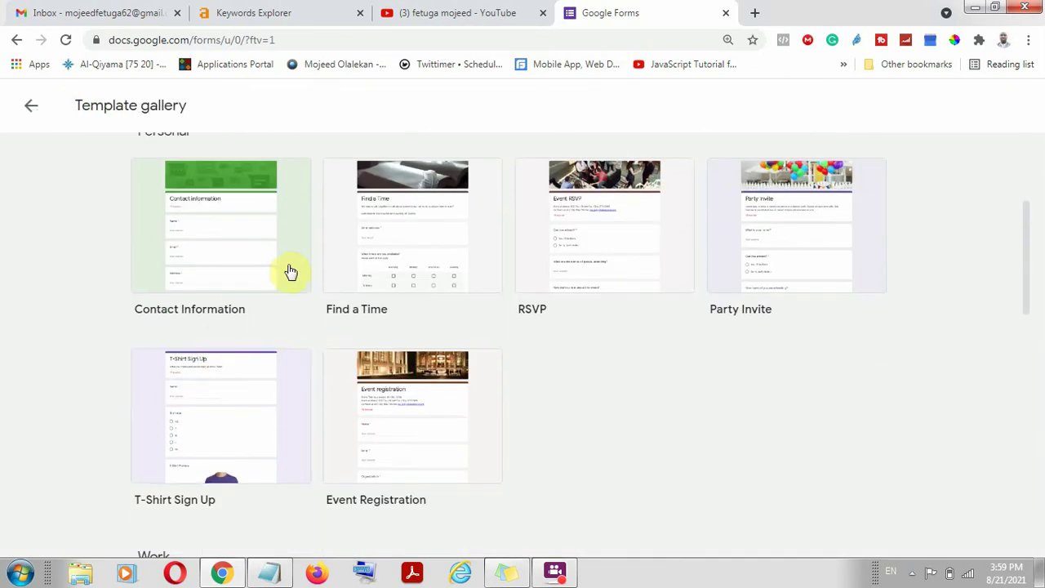
scroll(363, 287, up, 2)
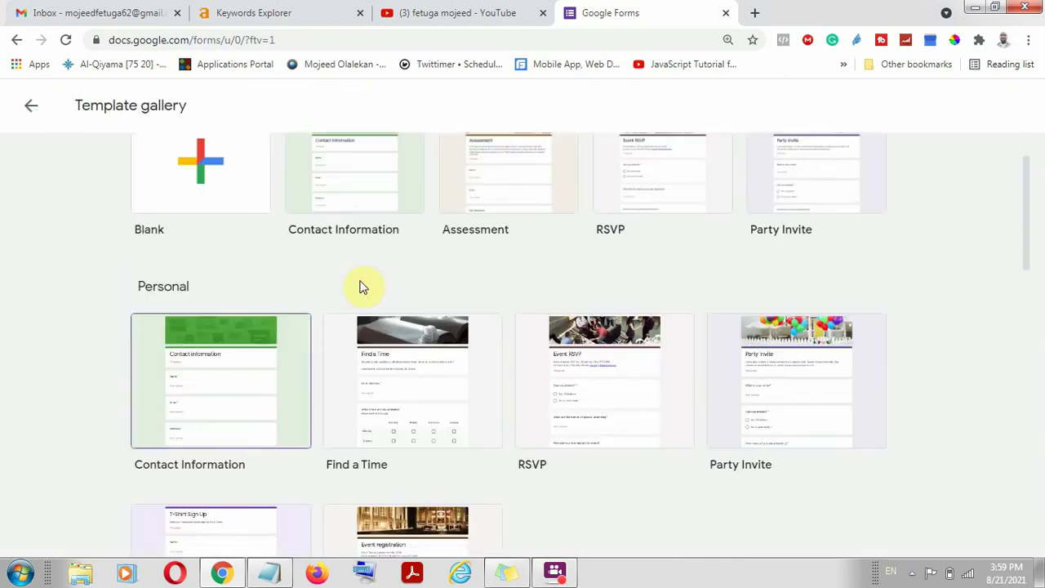
scroll(363, 287, up, 1)
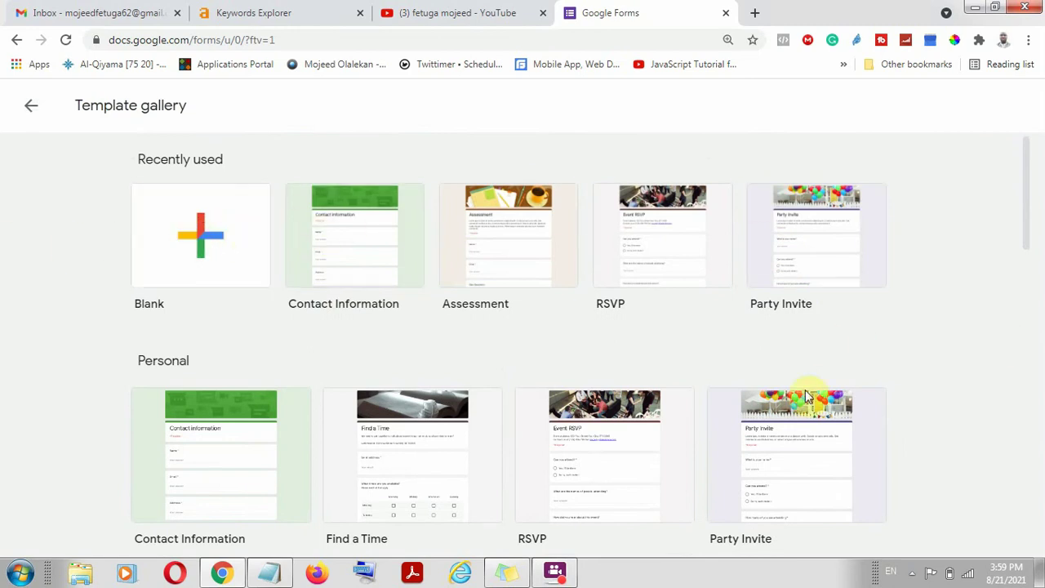
Look over the Personal templates in the gallery and create a new blank form
scroll(523, 401, down, 2)
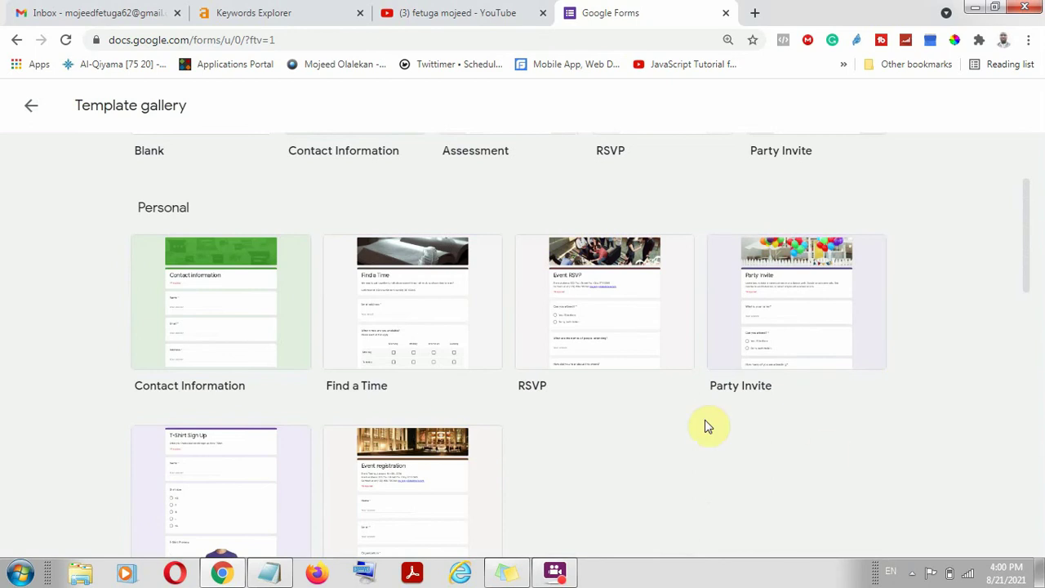
scroll(661, 392, up, 2)
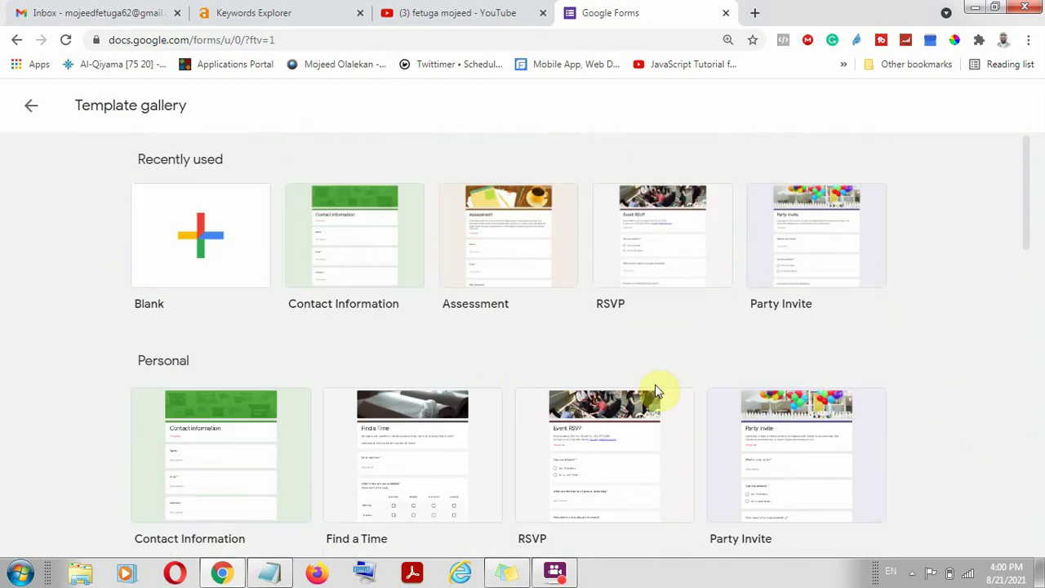
click(185, 227)
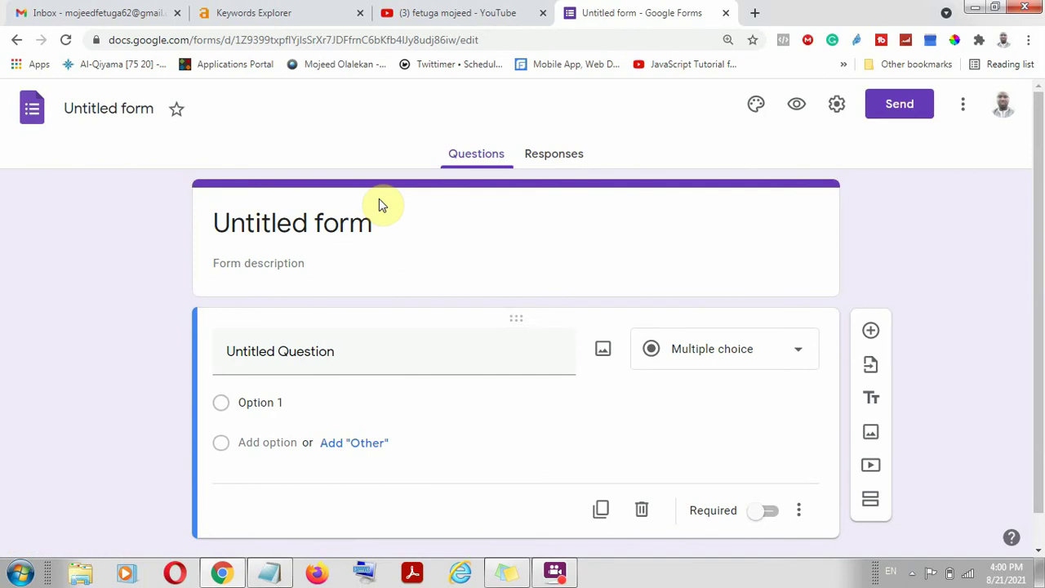
Rename the untitled form as "Training Guide"
click(85, 109)
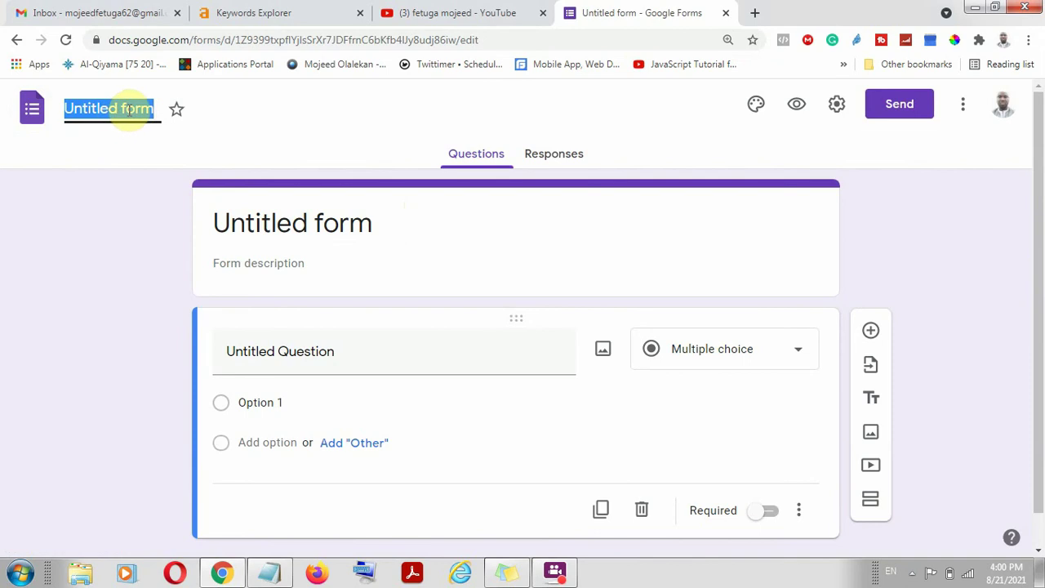
text(Training)
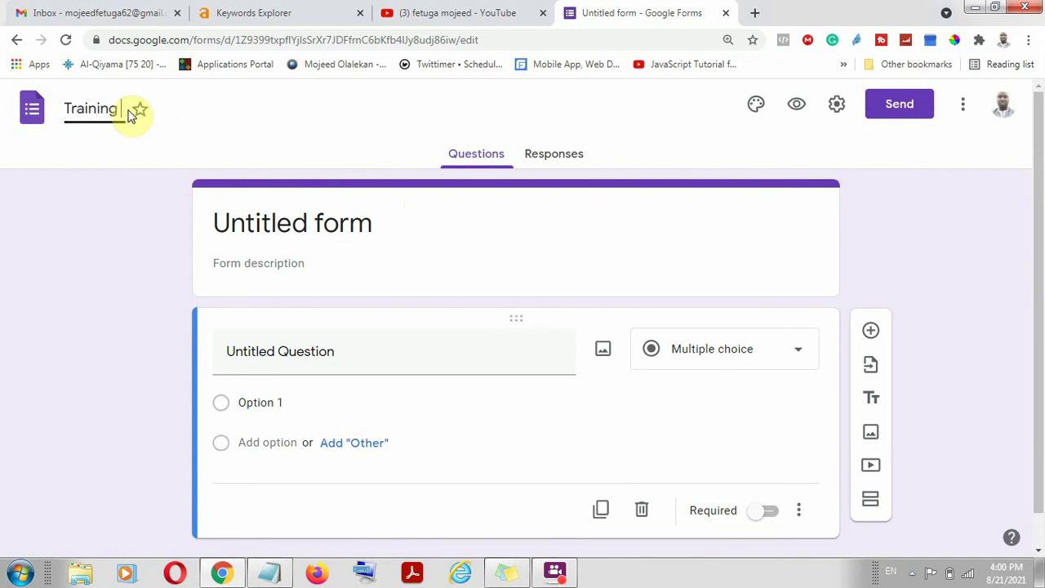
text( Guide)
click(245, 158)
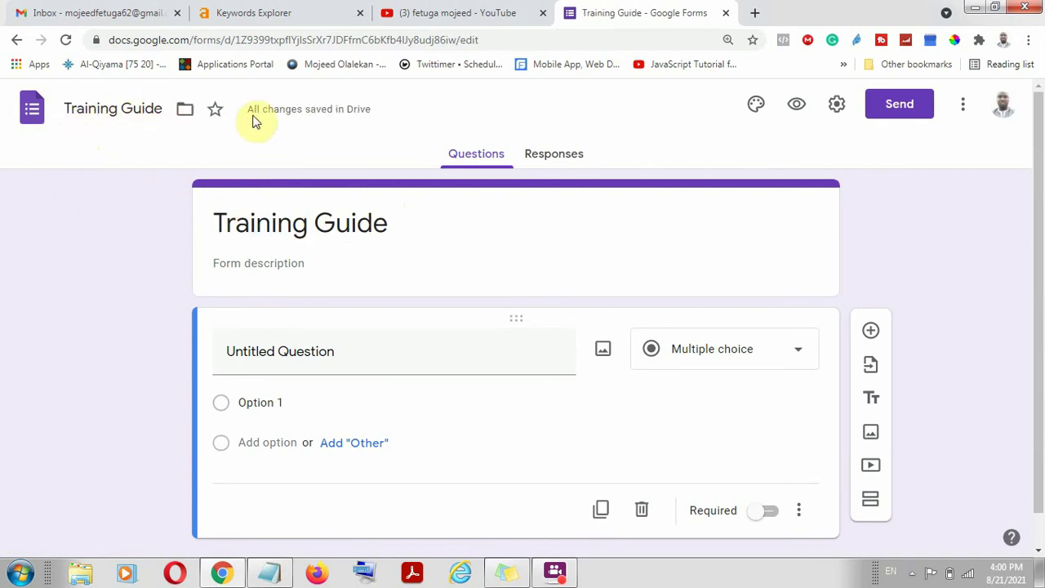
mouse_move(260, 112)
mouse_move(320, 115)
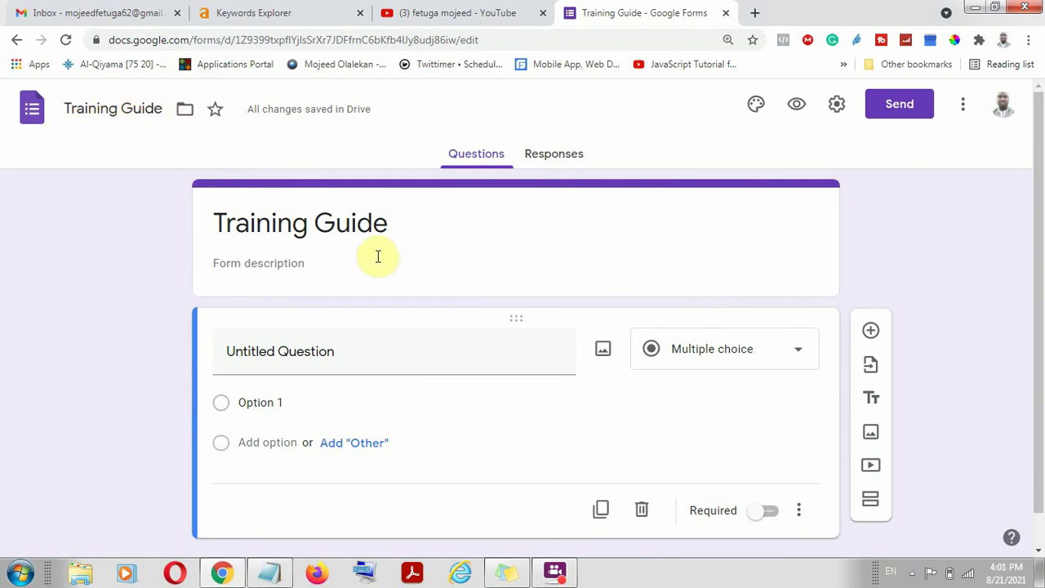
Enter "This is a training on my Youtube Channel" as the form description
triple_click(270, 223)
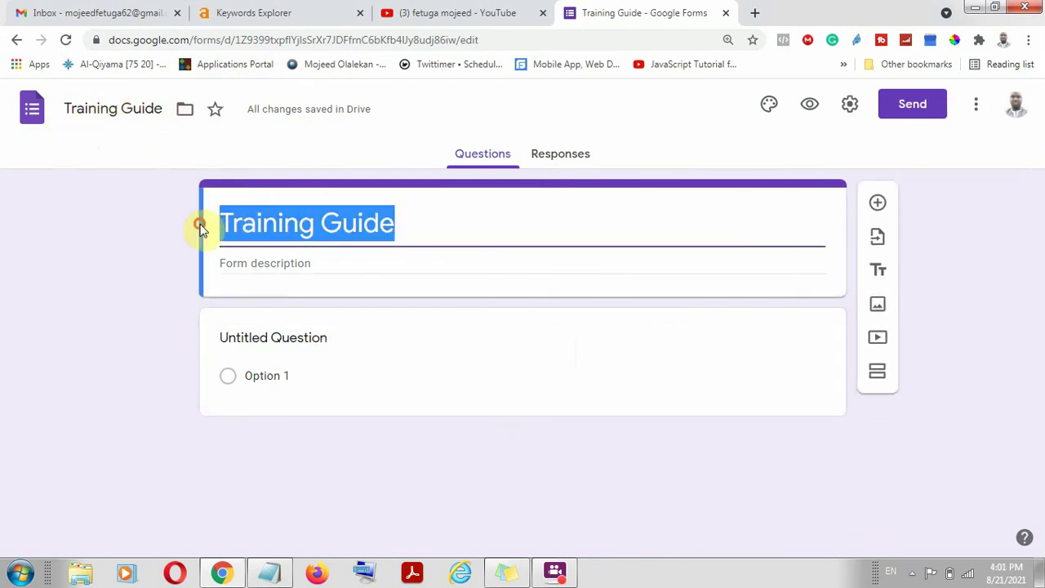
click(302, 262)
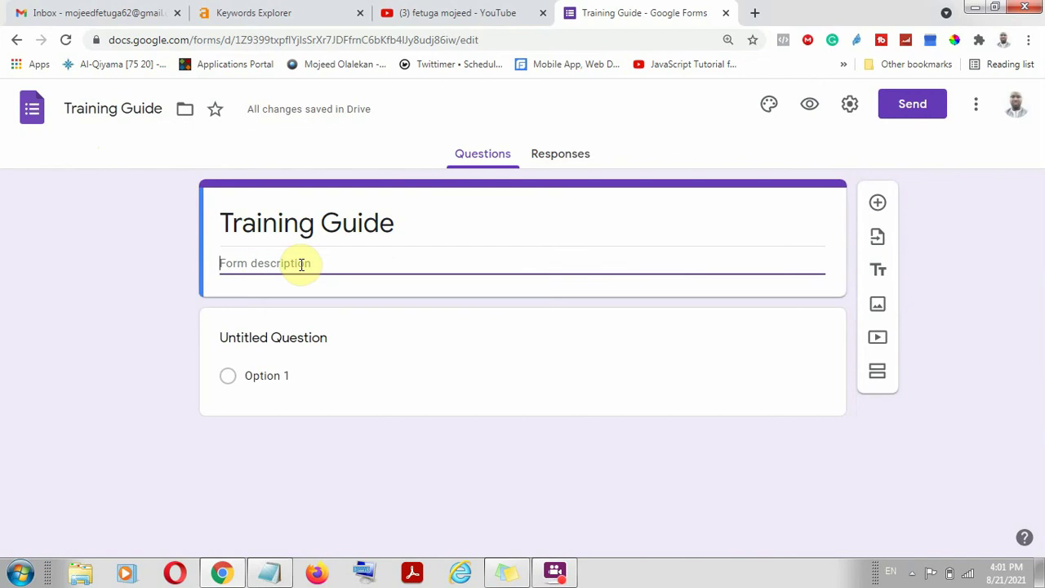
text(T)
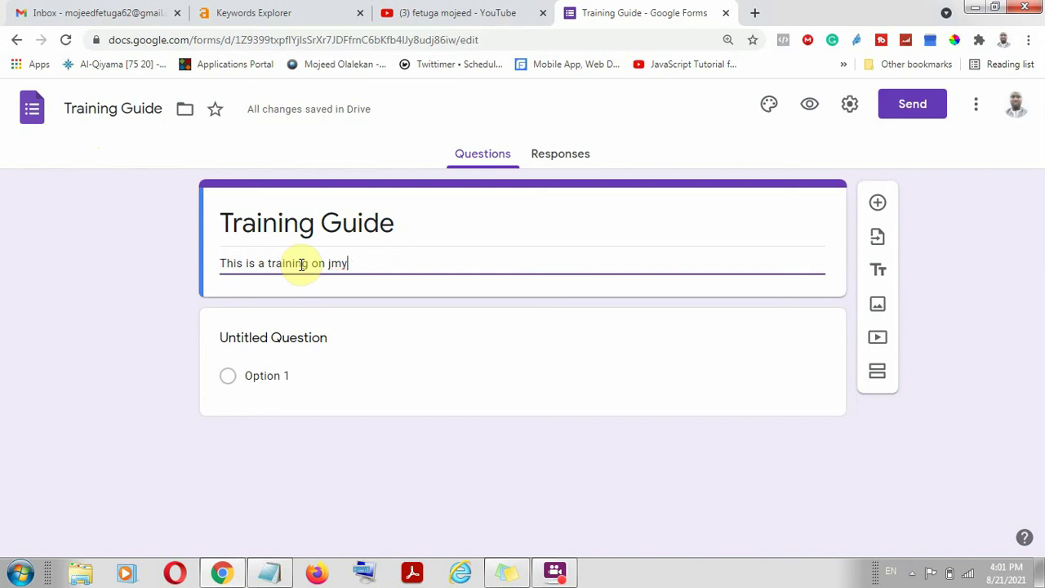
text(his is a training on my )
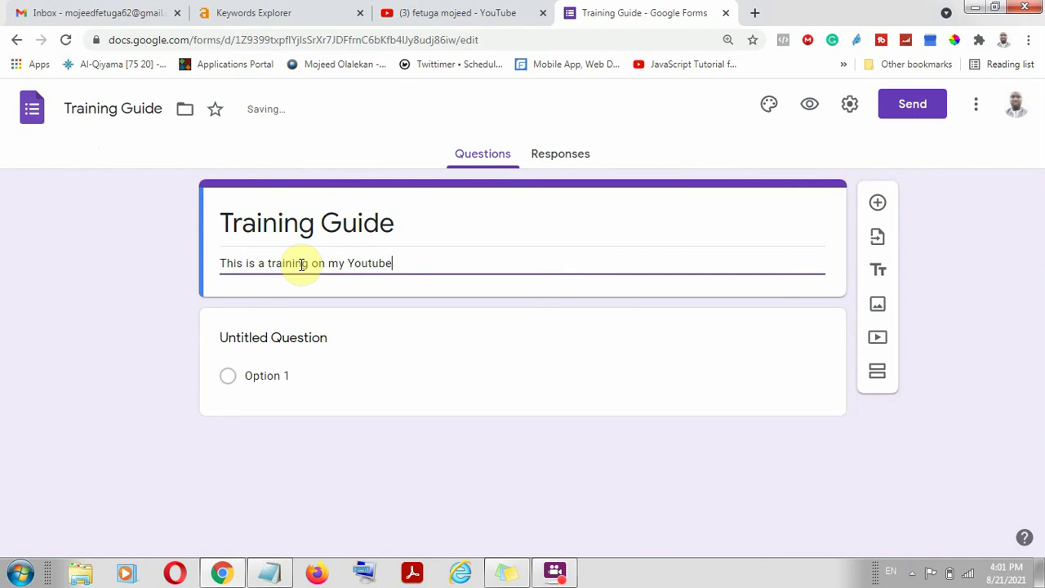
text(Youtube Channel)
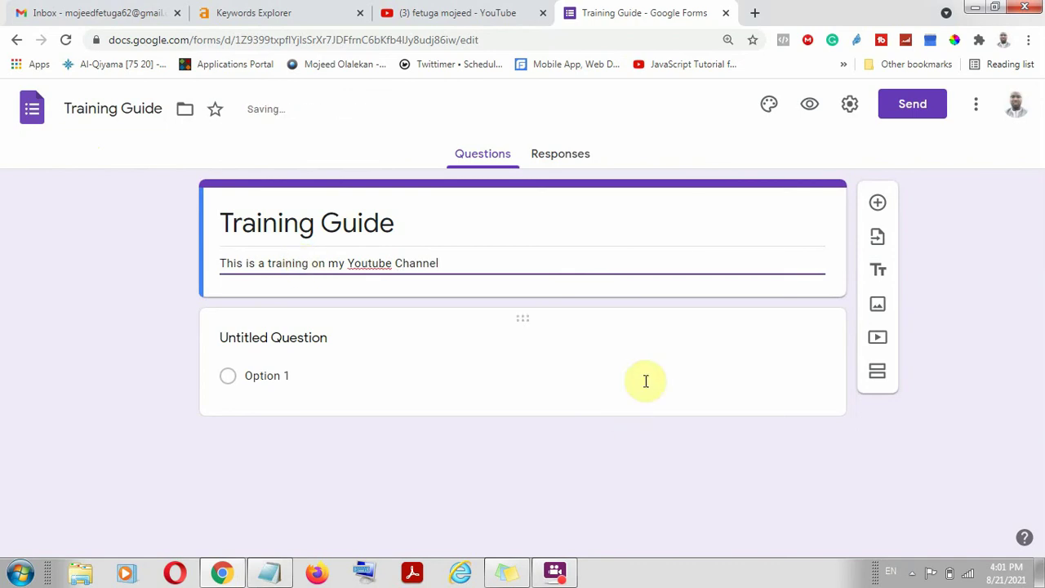
triple_click(644, 236)
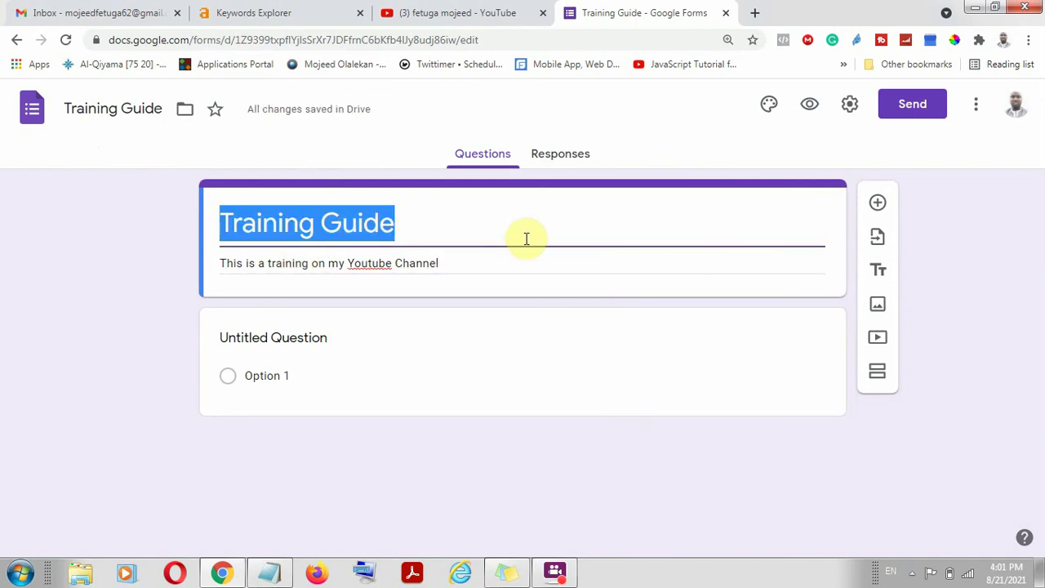
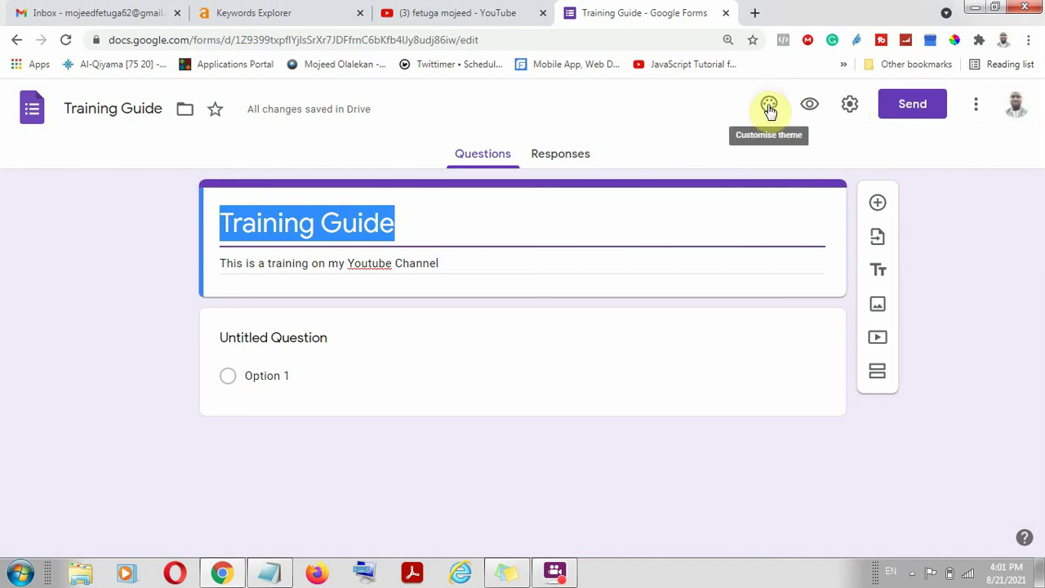
Open the header image selection from the form's theme customisation options
click(768, 106)
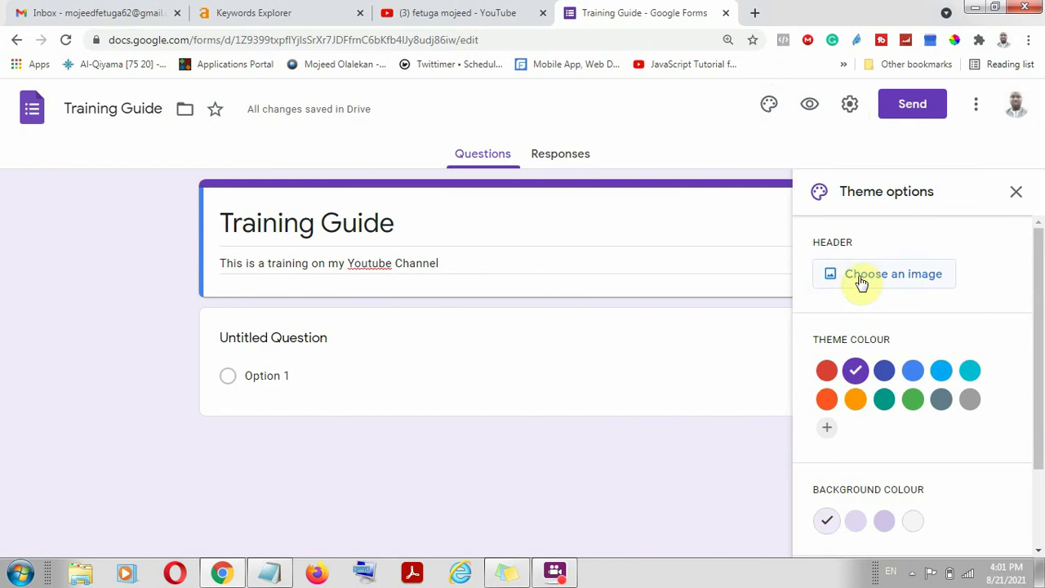
drag(849, 243, 813, 243)
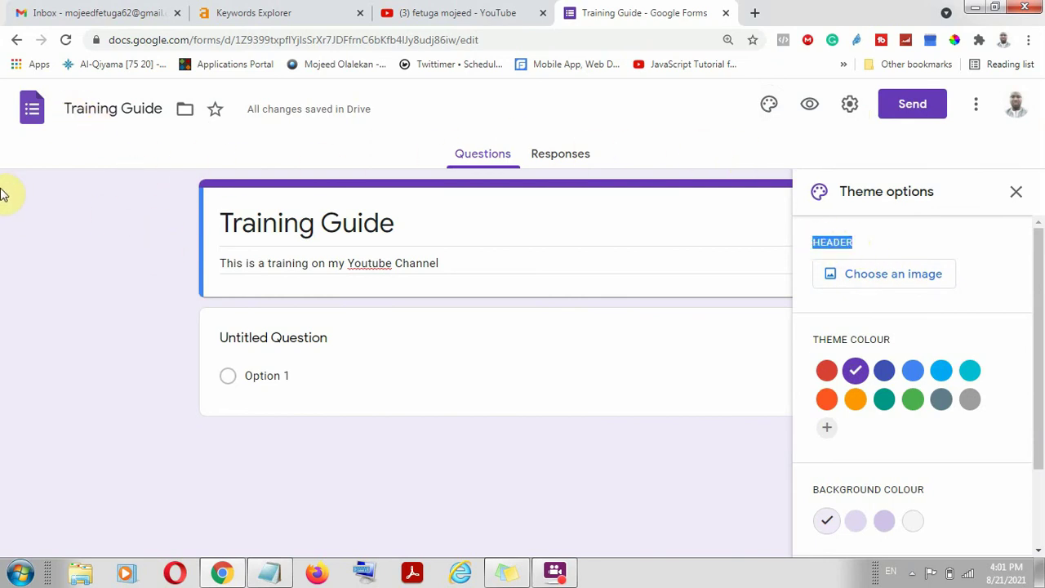
click(896, 276)
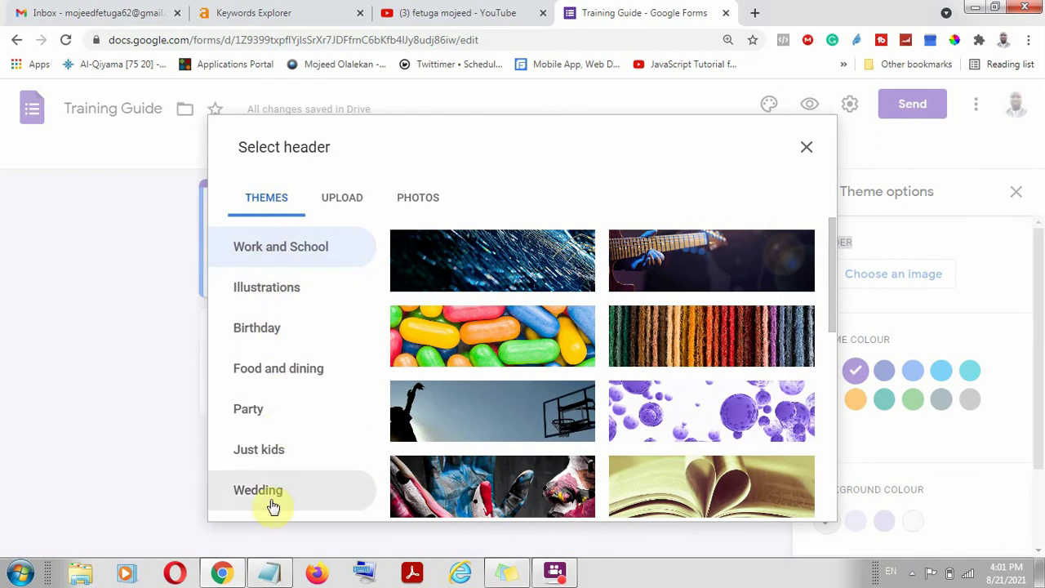
Look through the Illustrations, Birthday and Food and dining header themes, plus the upload and photos sources
click(271, 289)
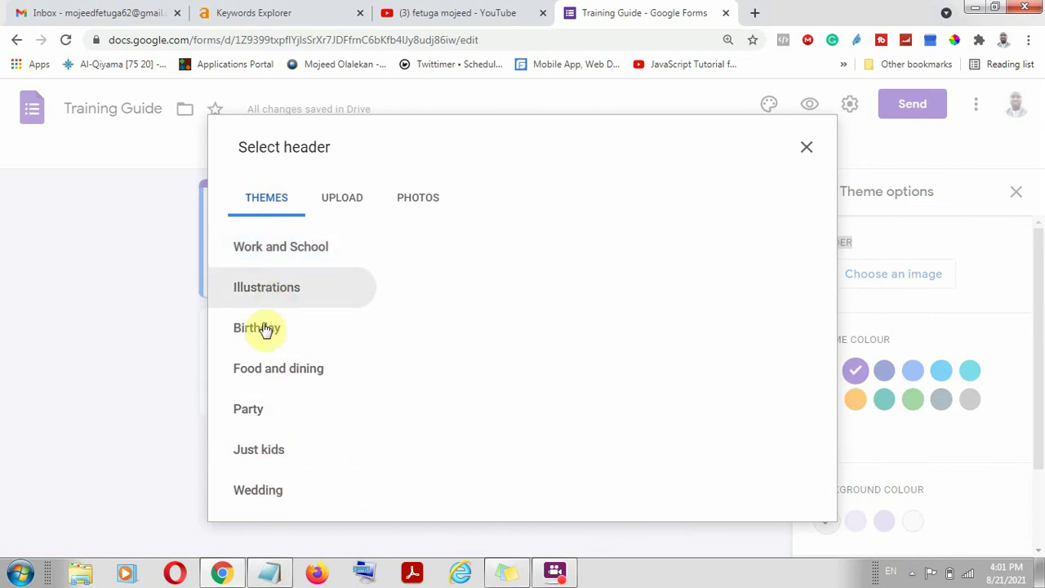
click(271, 330)
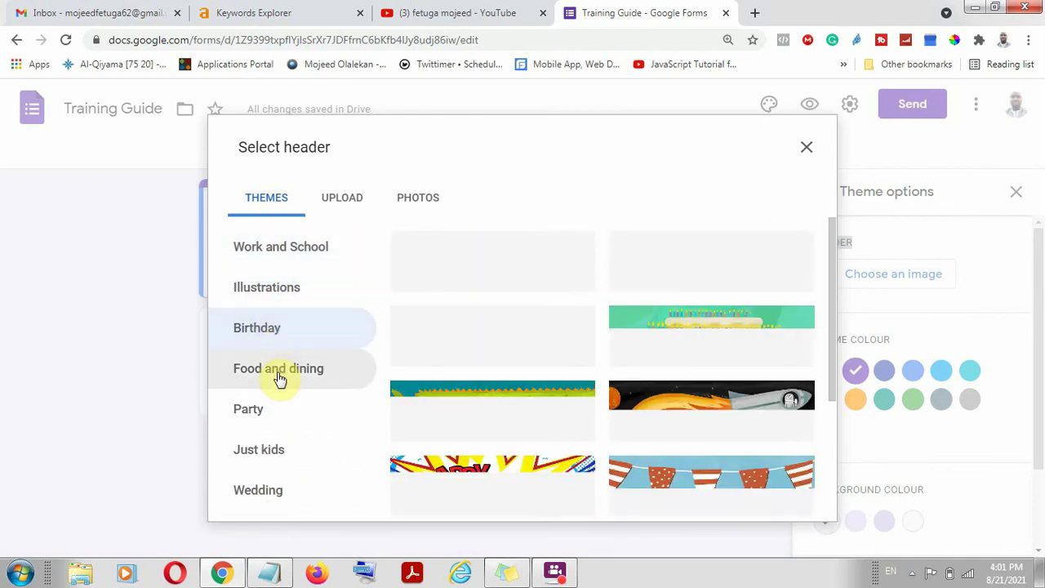
click(280, 379)
click(341, 202)
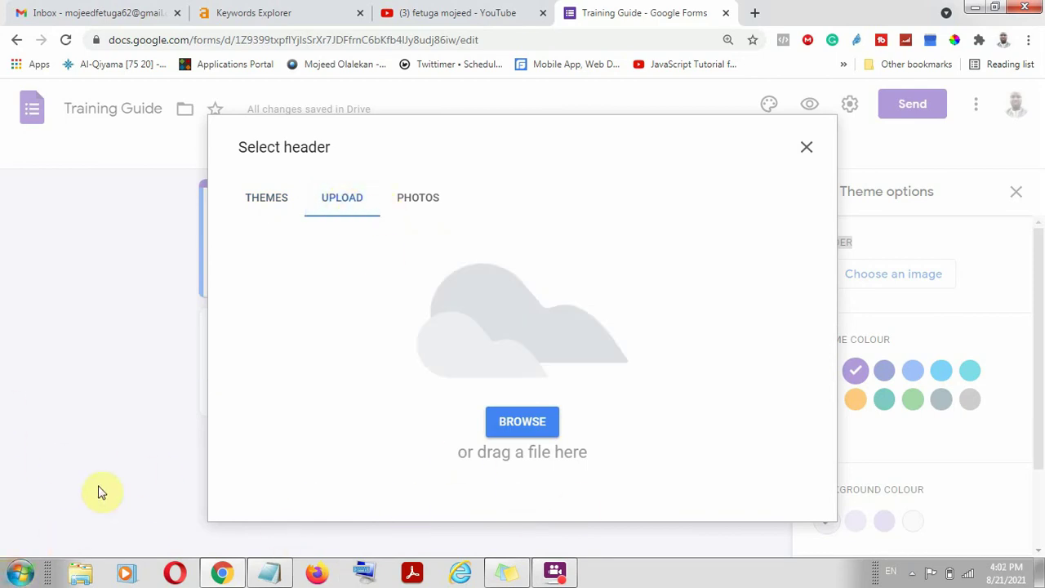
click(417, 202)
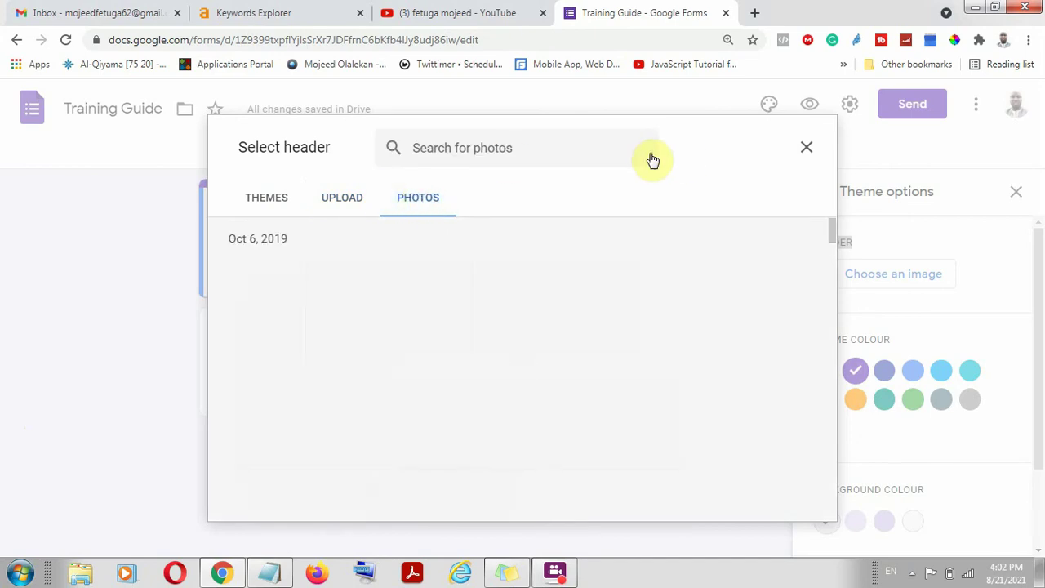
Insert the purple water-droplets image from the Work and School themes as the form header
click(269, 198)
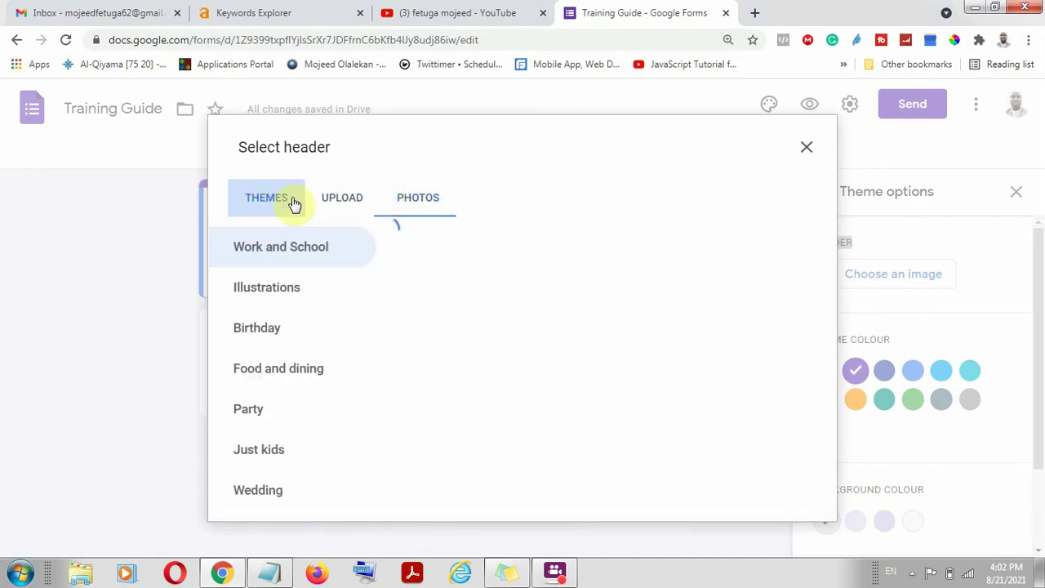
scroll(583, 373, down, 4)
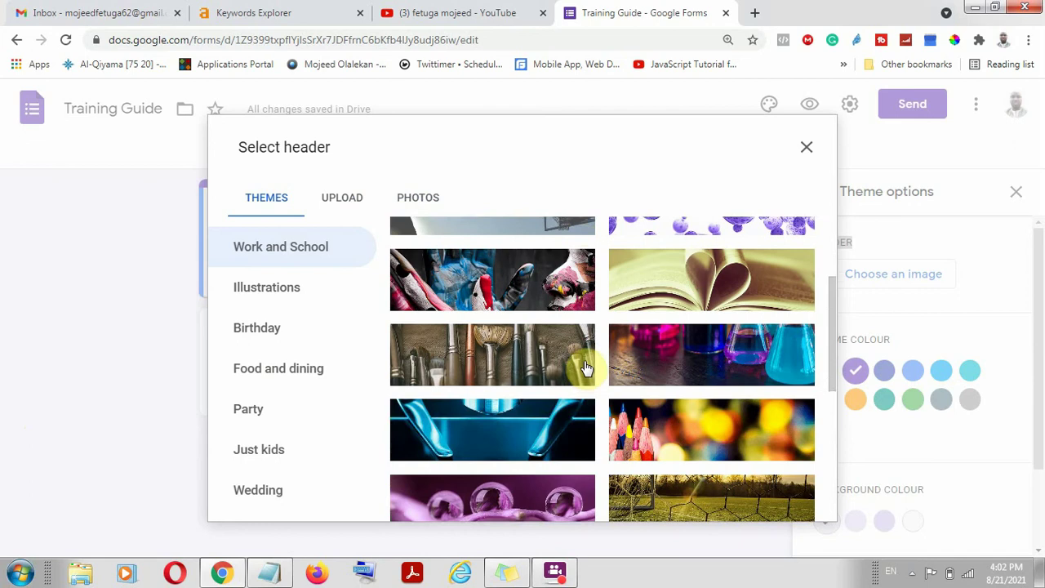
scroll(584, 369, down, 3)
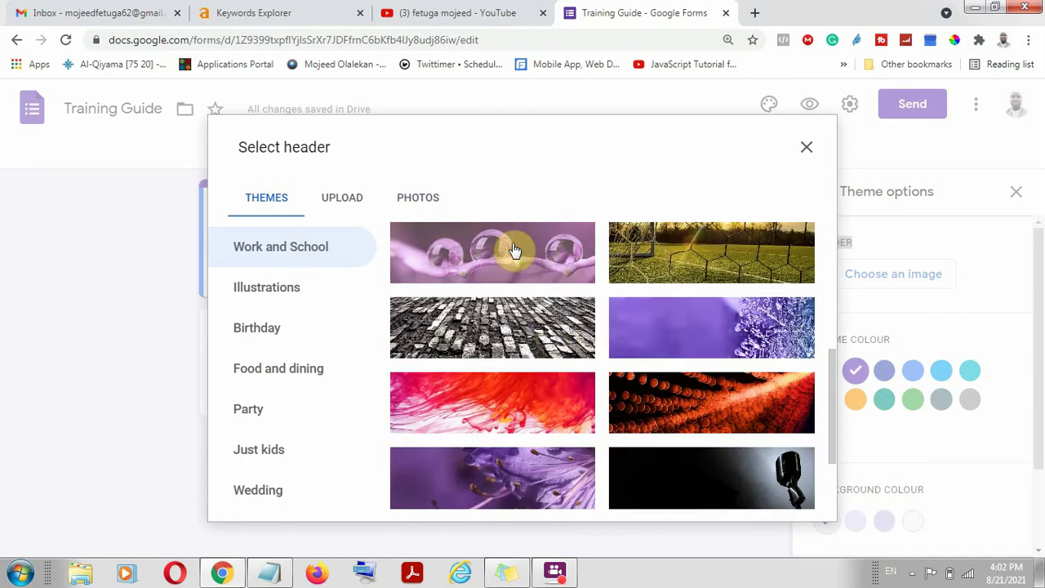
click(445, 264)
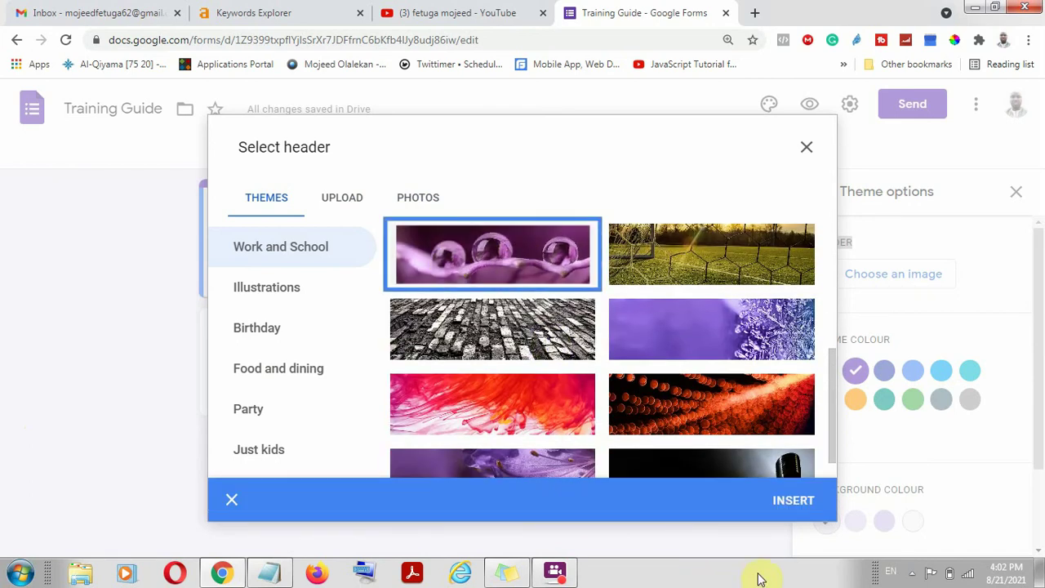
click(786, 505)
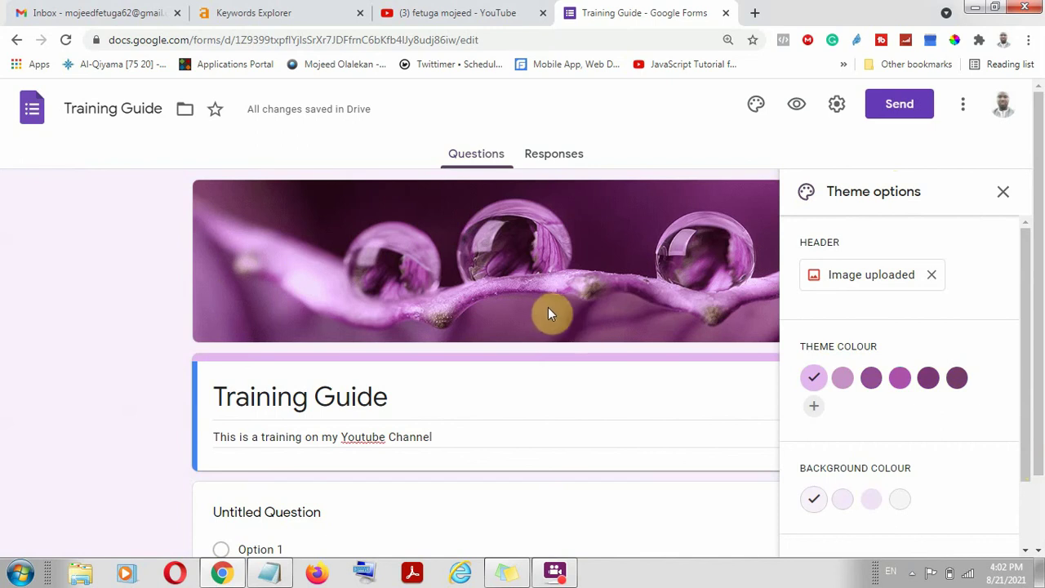
Set the form's theme colour to the dark purple fifth swatch
click(845, 377)
click(928, 377)
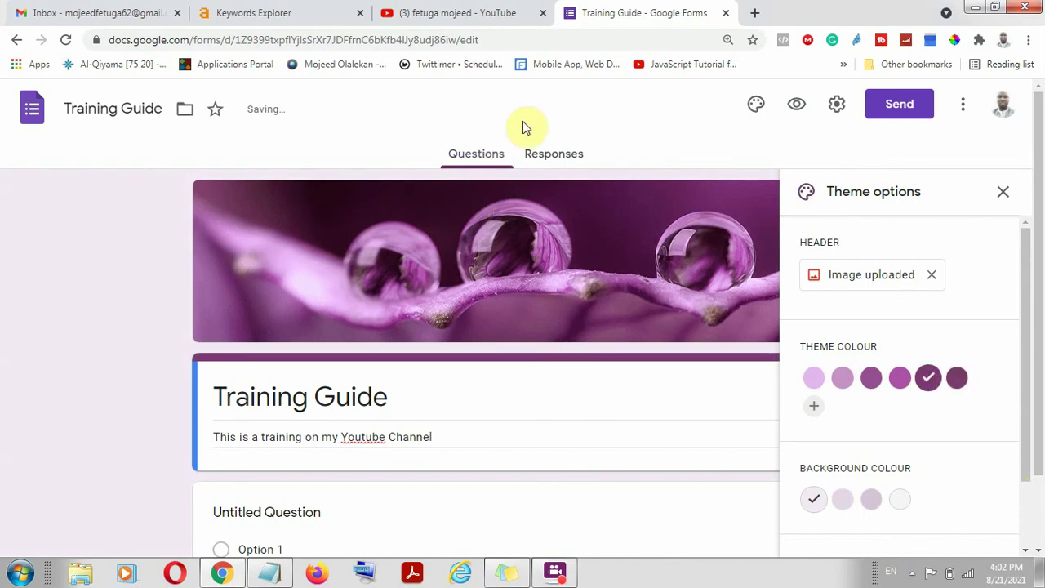
scroll(886, 466, down, 2)
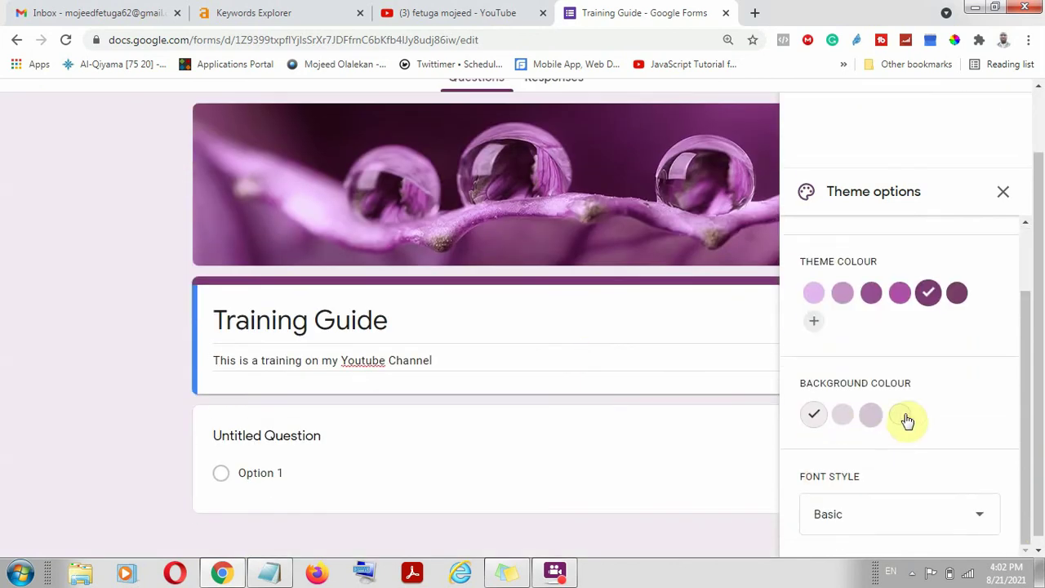
scroll(967, 539, down, 1)
Try the Decorative and Playful font styles on the form
click(944, 522)
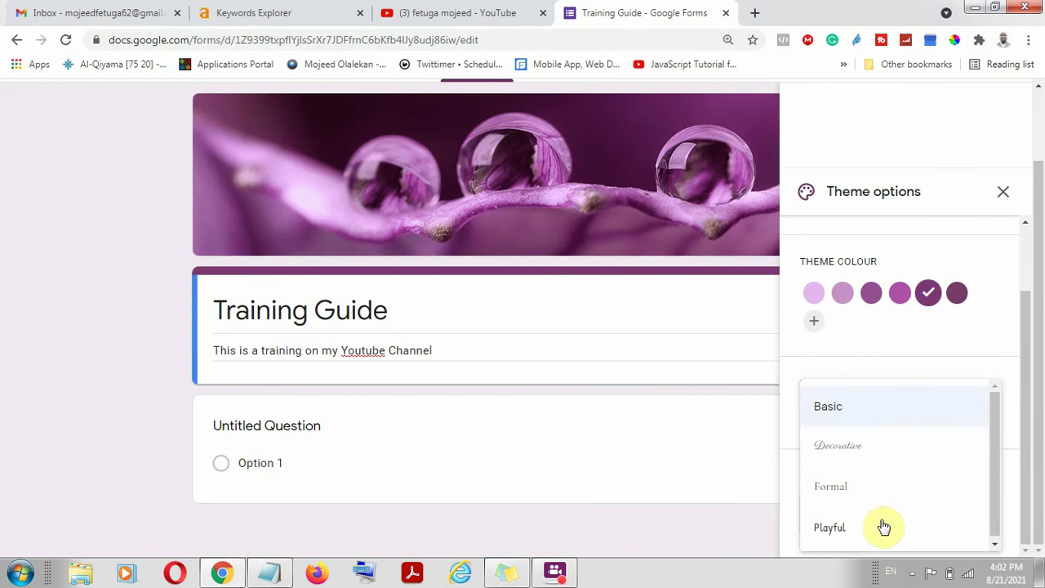
drag(405, 350, 215, 351)
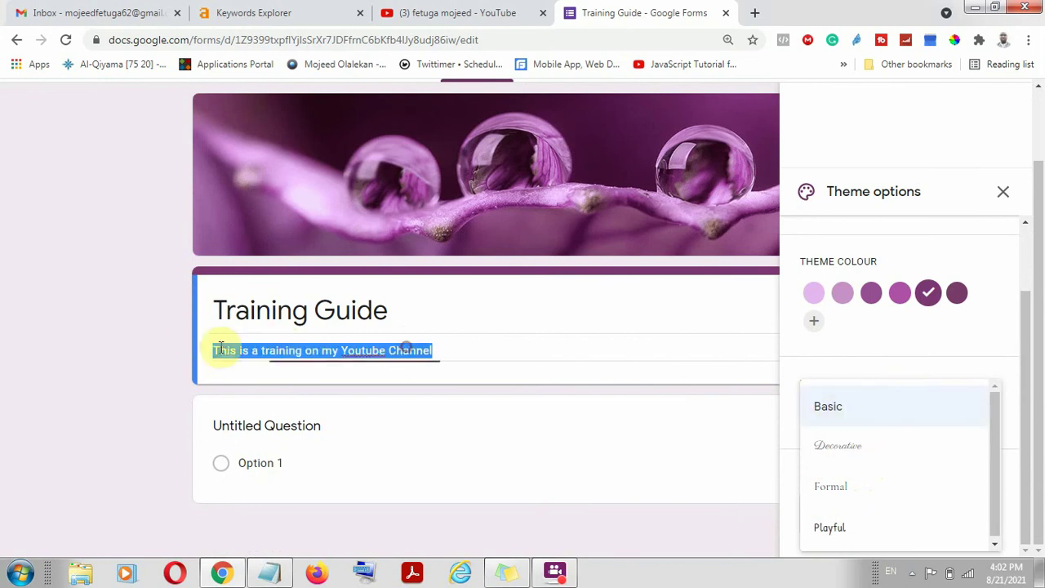
click(843, 524)
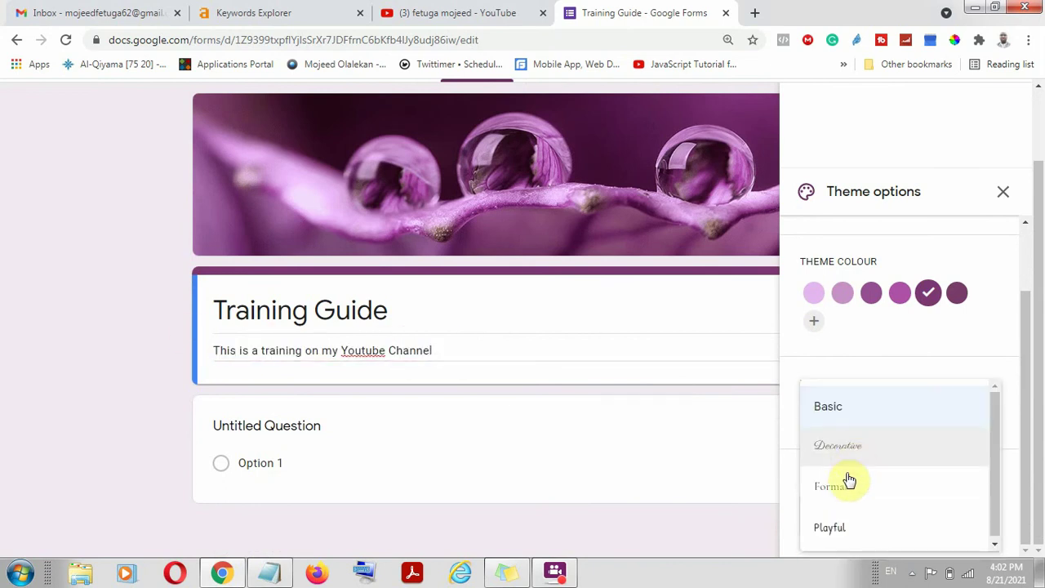
click(852, 454)
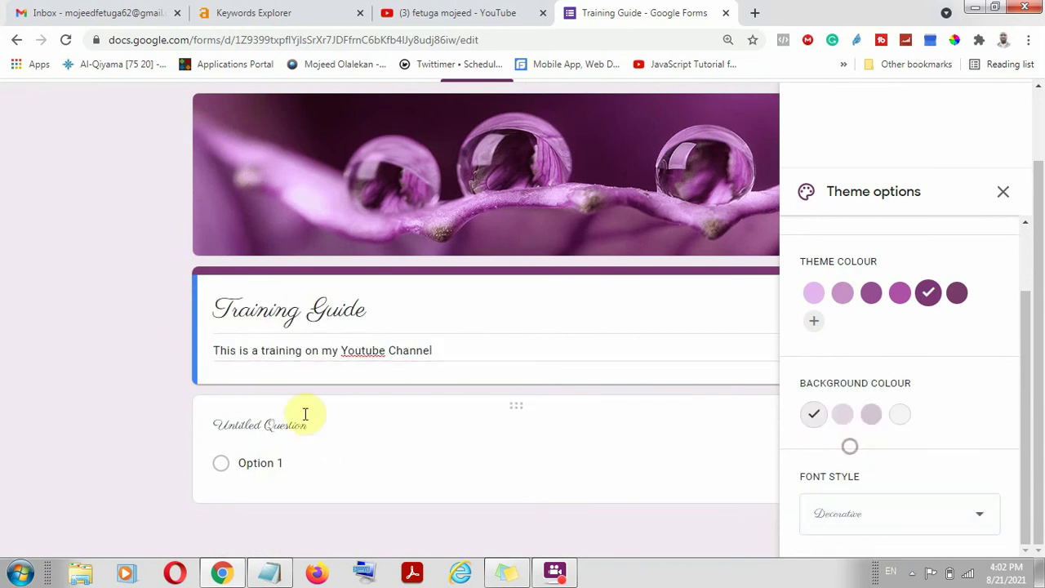
click(903, 512)
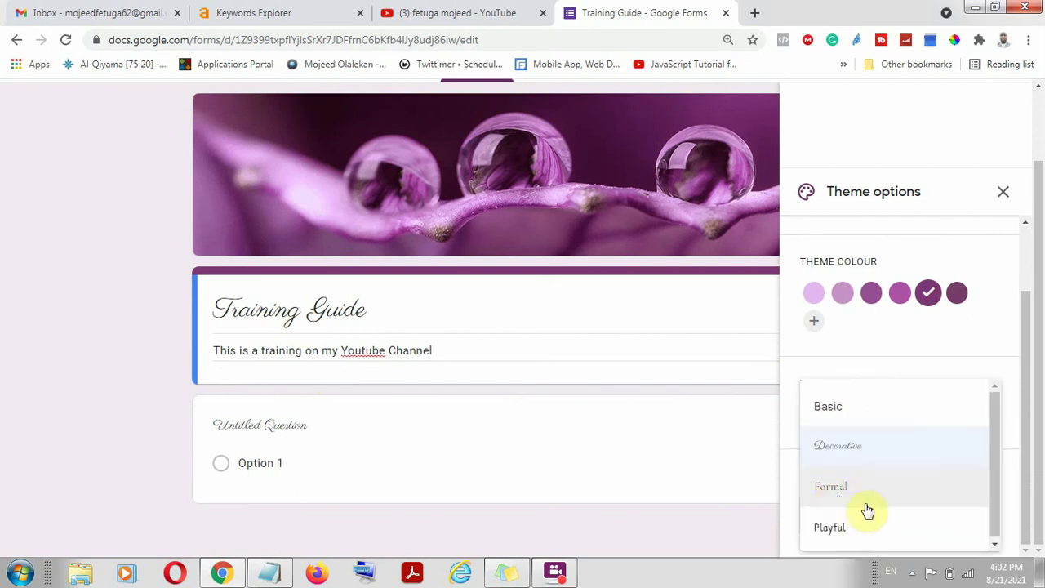
click(851, 524)
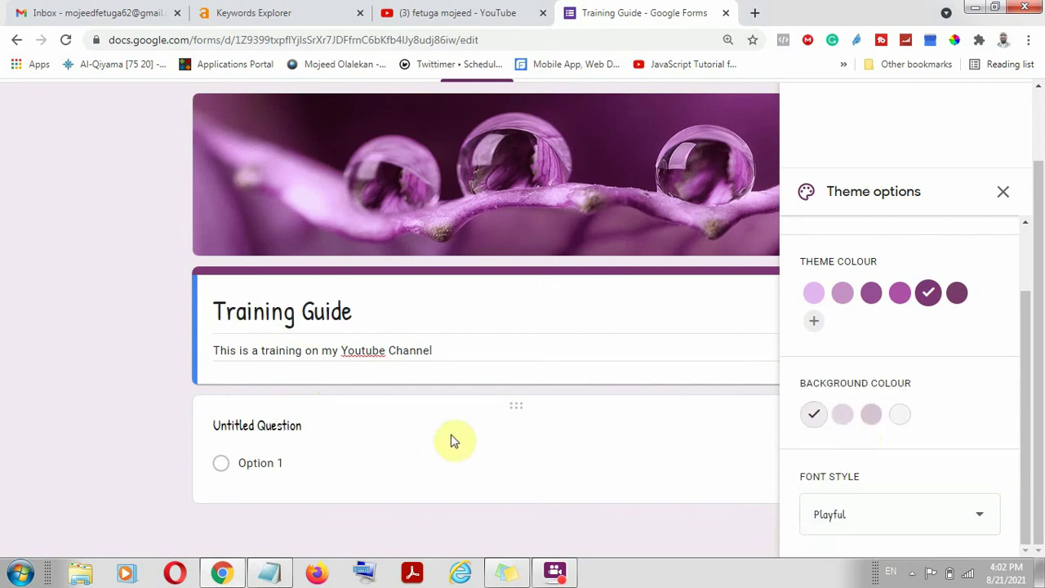
Set the form's font style to Formal
click(881, 516)
click(864, 490)
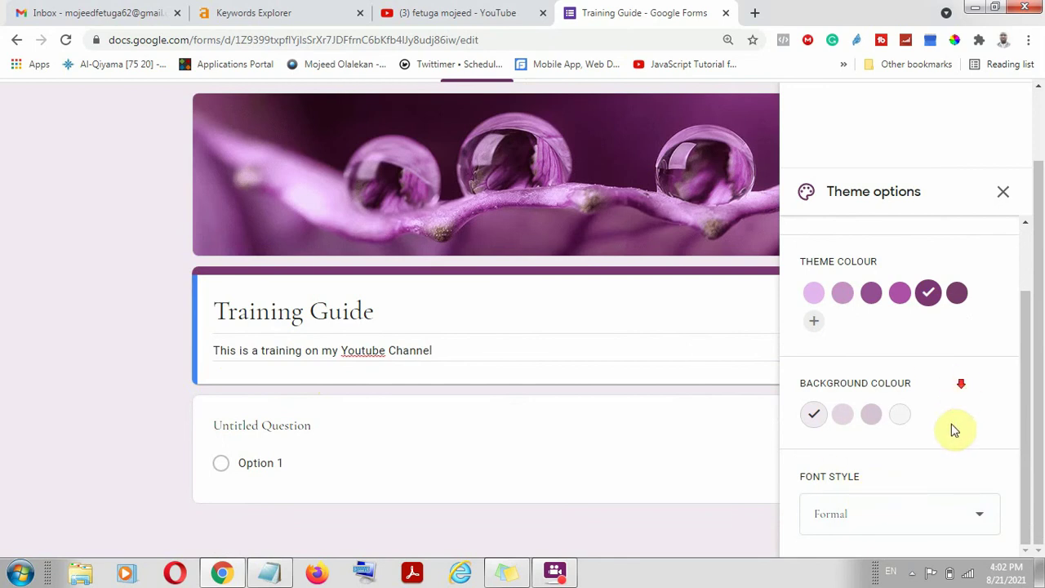
Close the theme options, preview the form as respondents see it, and return to the editor
scroll(926, 401, up, 5)
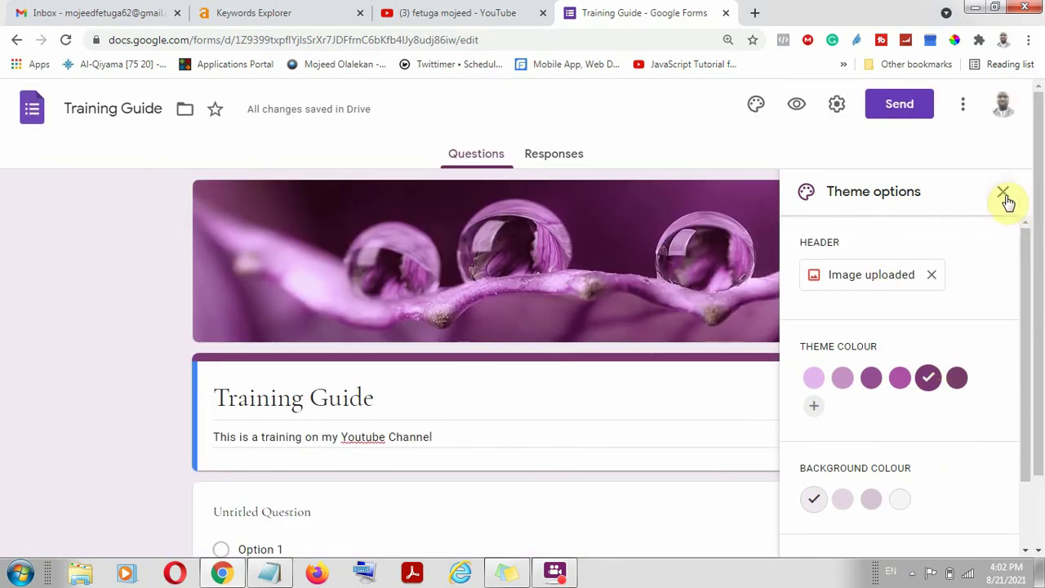
click(1003, 193)
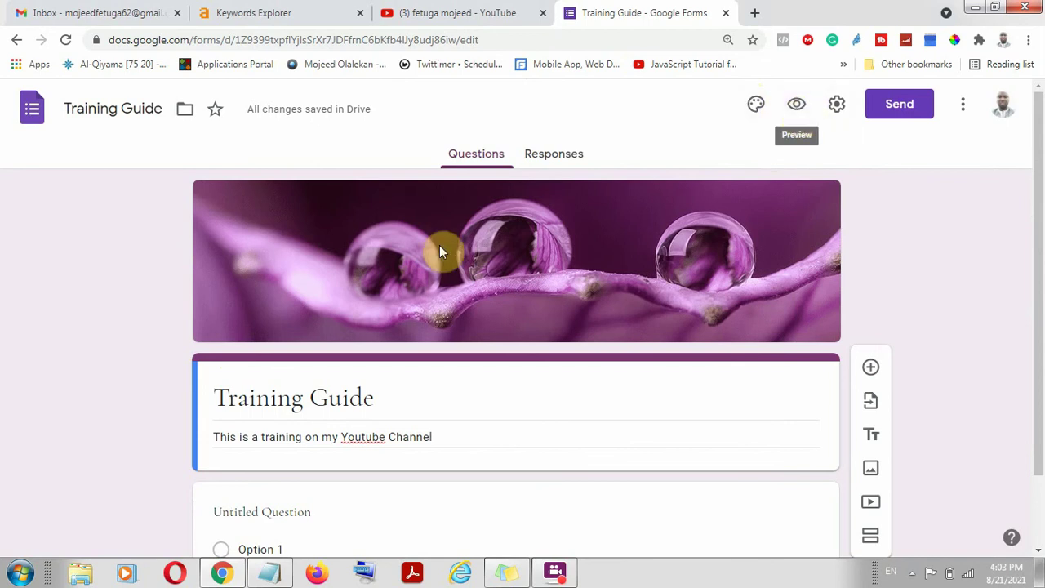
click(796, 107)
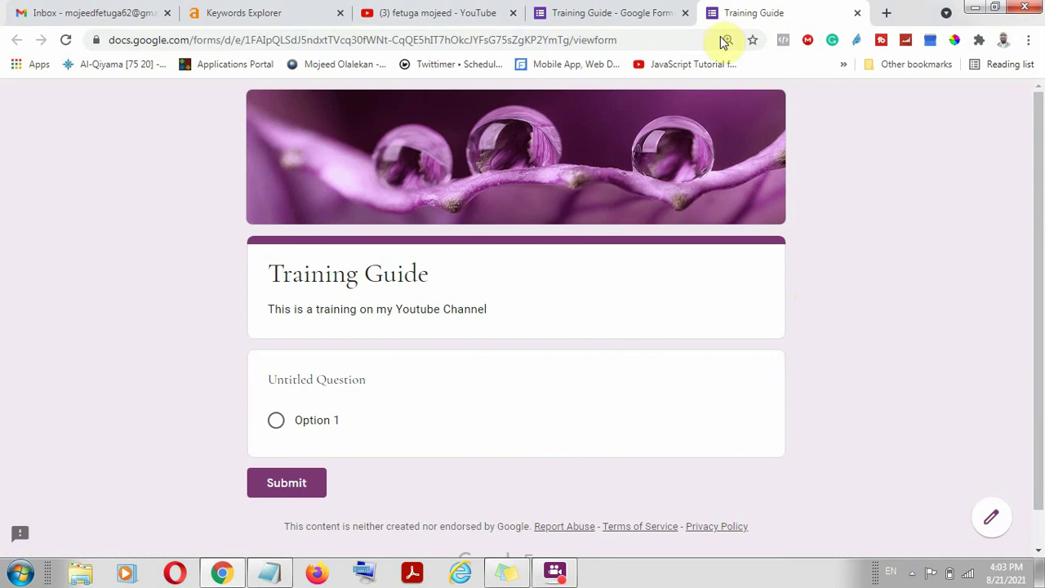
click(611, 10)
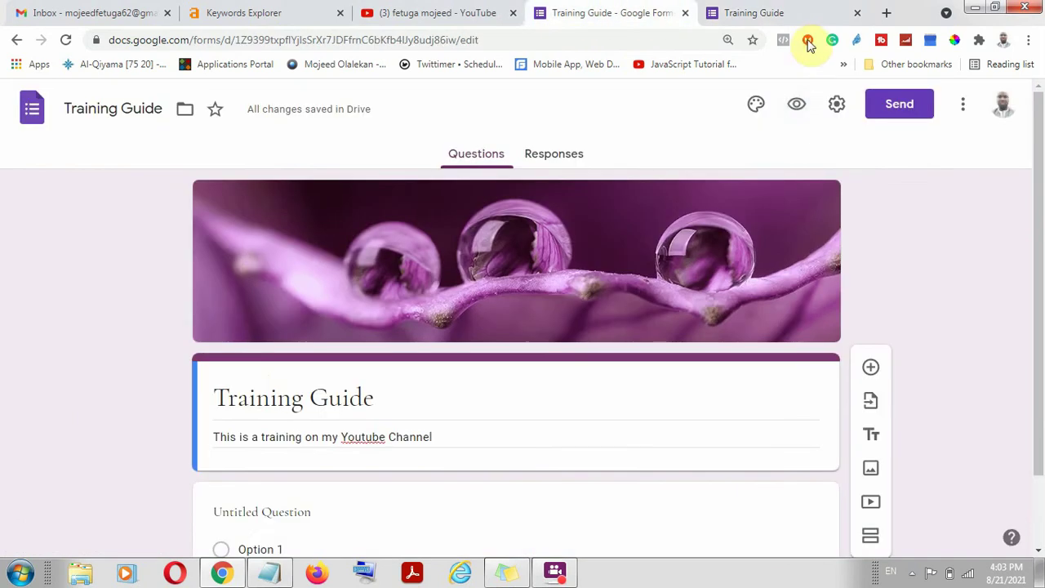
click(767, 10)
key(ctrl+w)
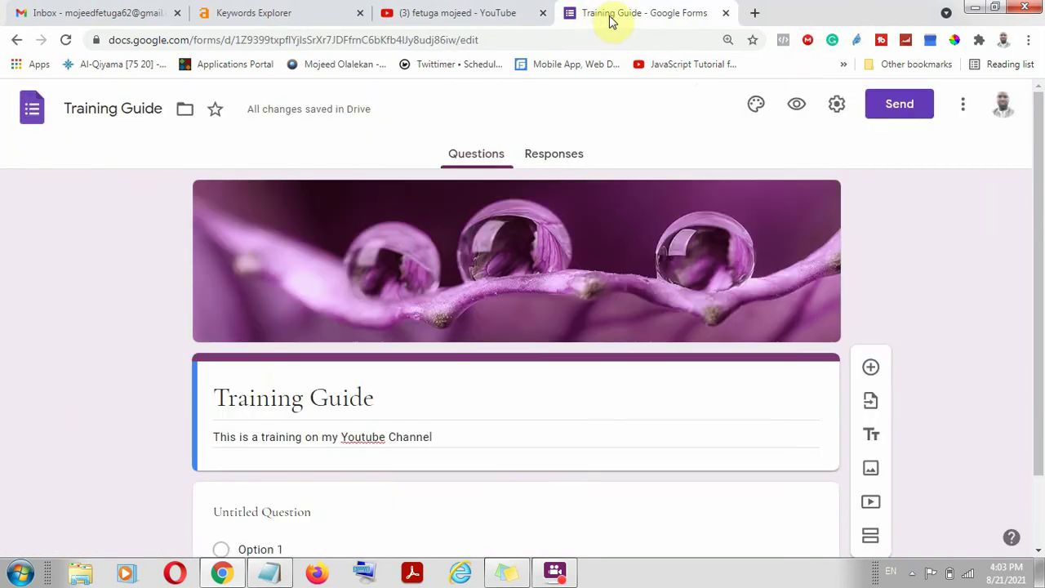
Try the Collect emails, Limit to 1 response and Edit after submit options in the form's general settings
click(838, 110)
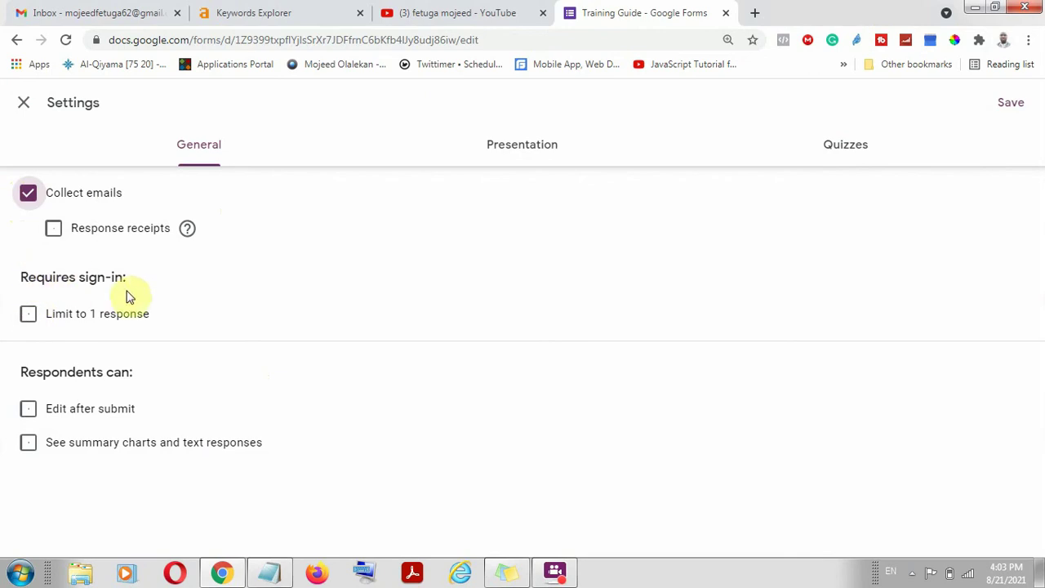
click(27, 315)
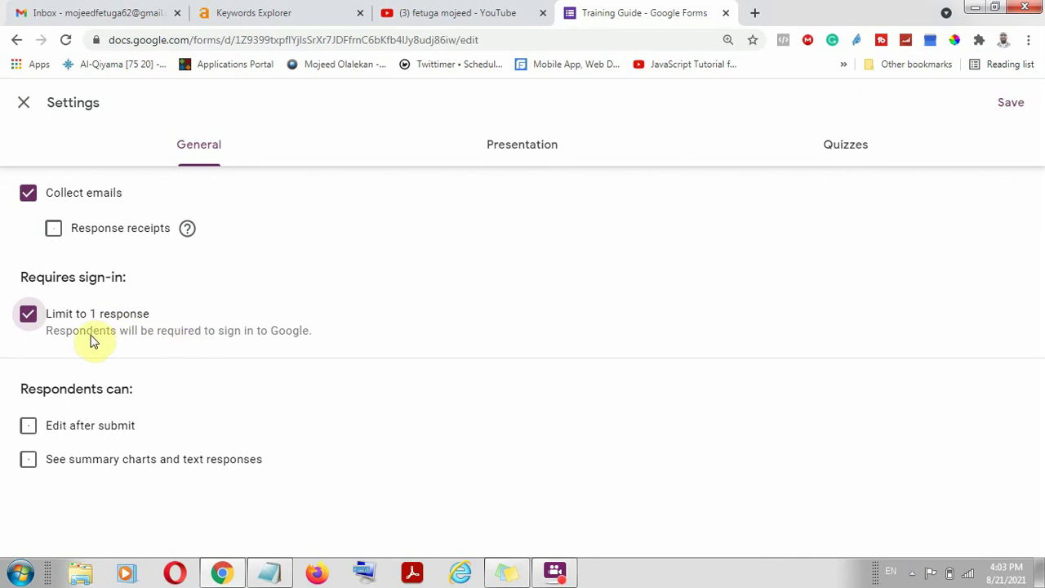
drag(121, 328, 47, 333)
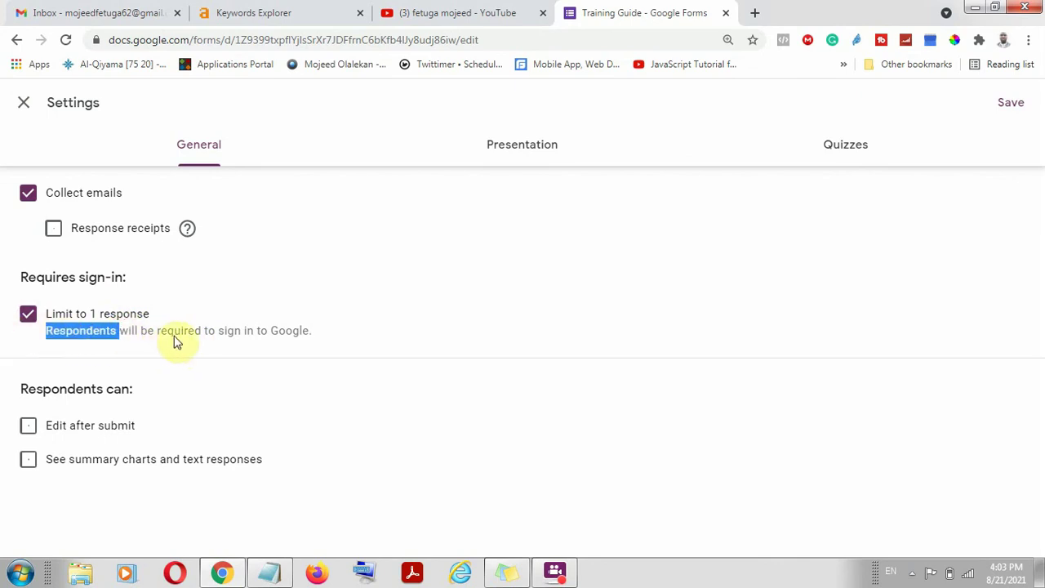
click(28, 314)
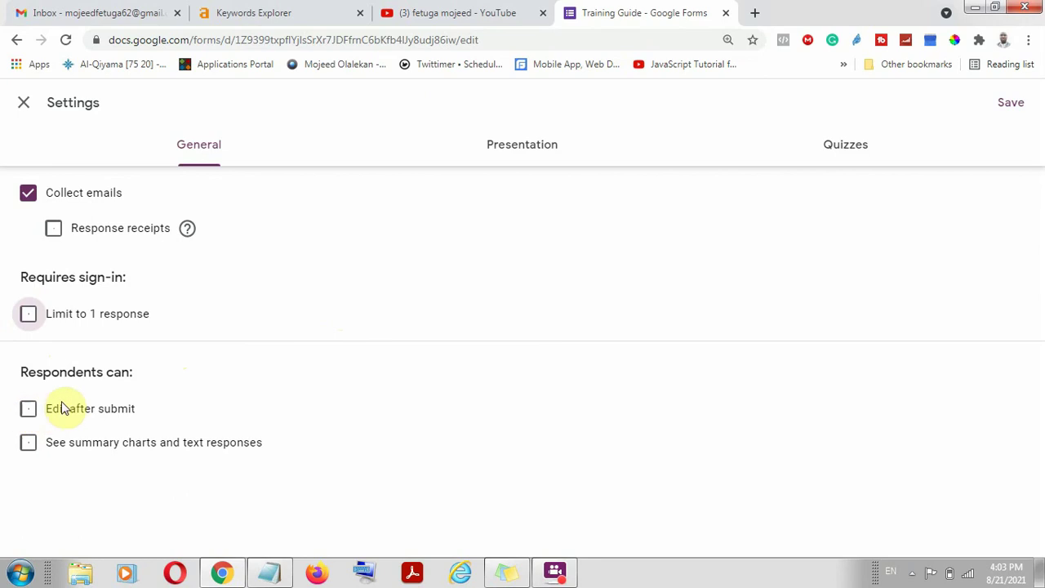
drag(28, 370, 152, 381)
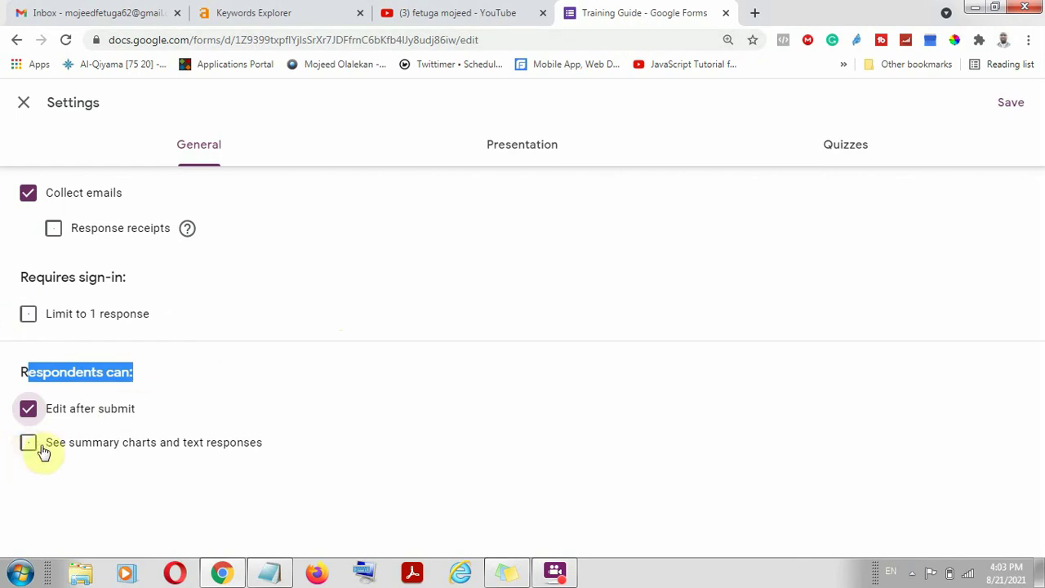
click(29, 411)
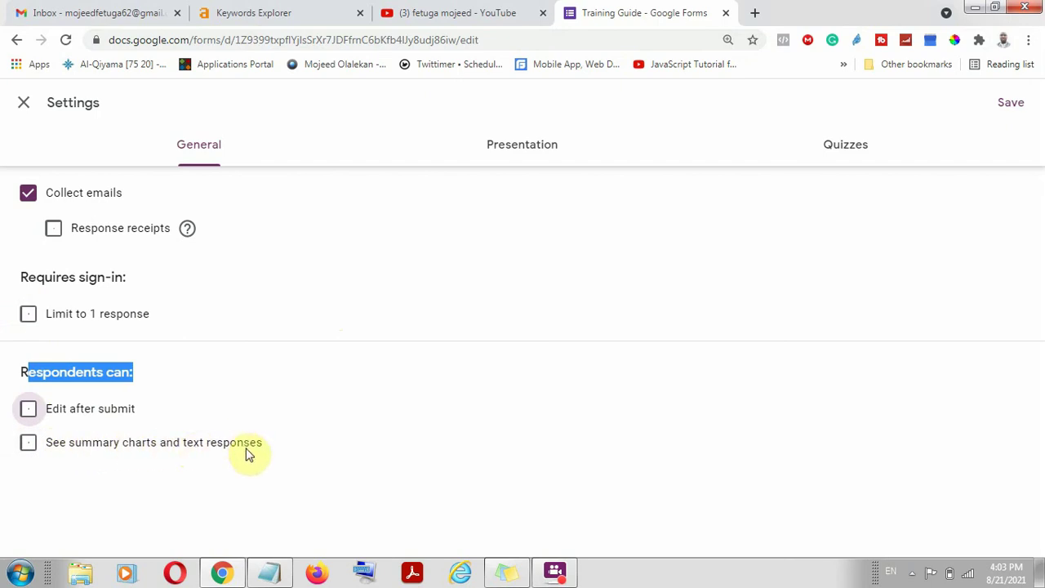
click(29, 193)
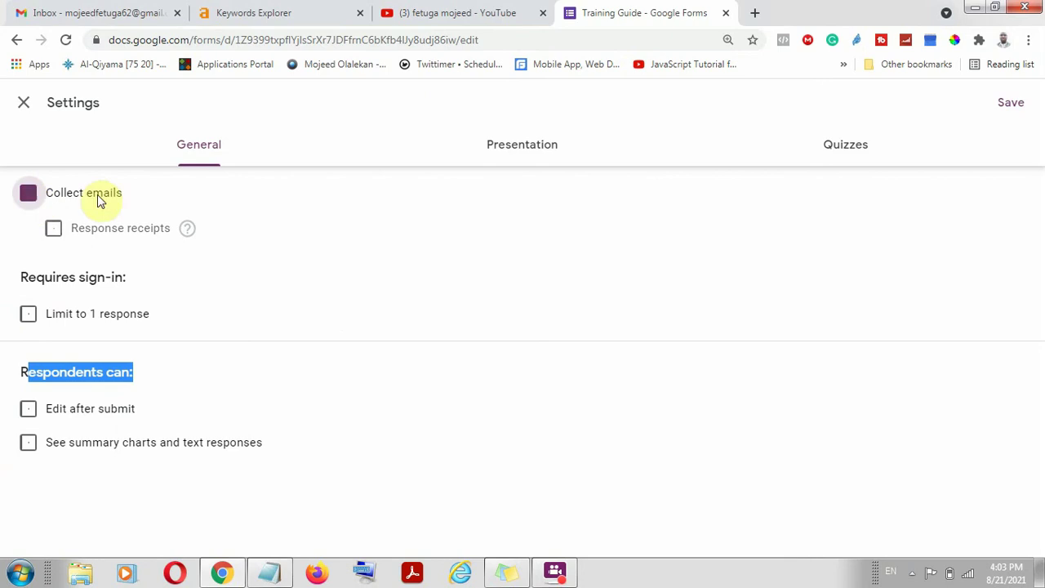
Review the form's presentation settings, including the confirmation message
click(532, 145)
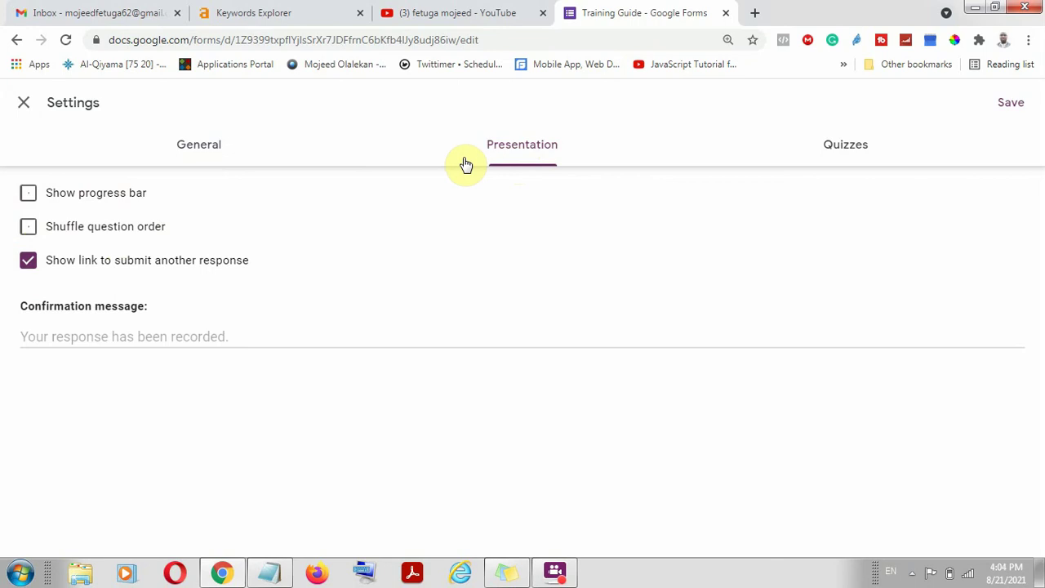
drag(31, 304, 187, 315)
click(186, 335)
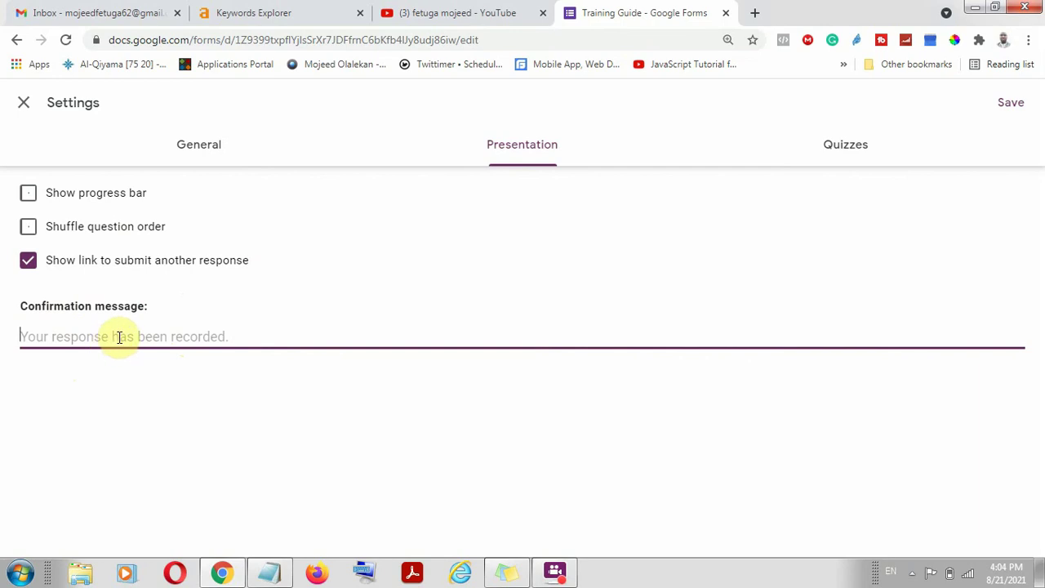
Try making the form a quiz, review the quiz options, turn it off and leave the settings unsaved
click(835, 145)
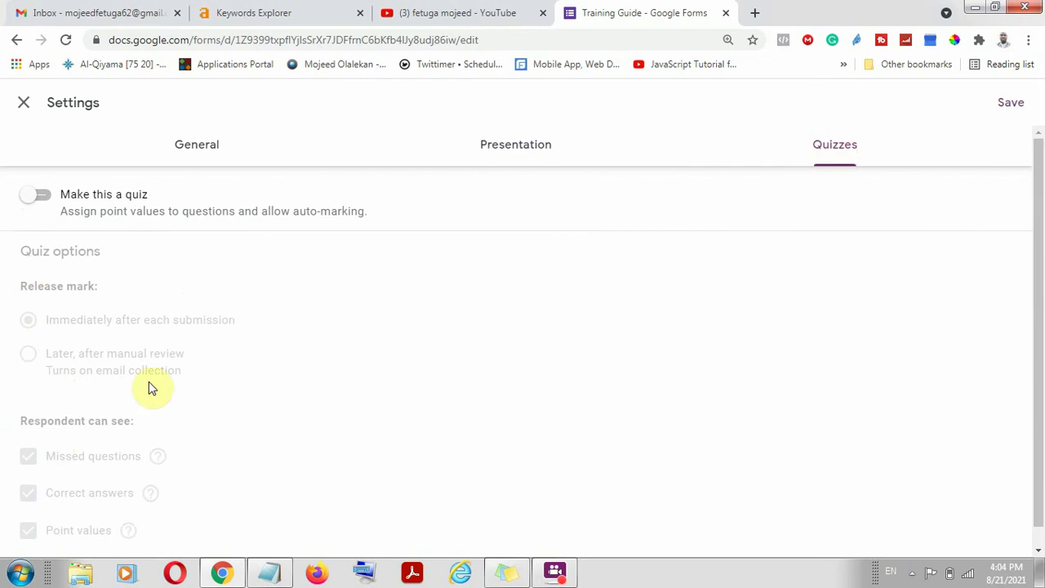
click(49, 196)
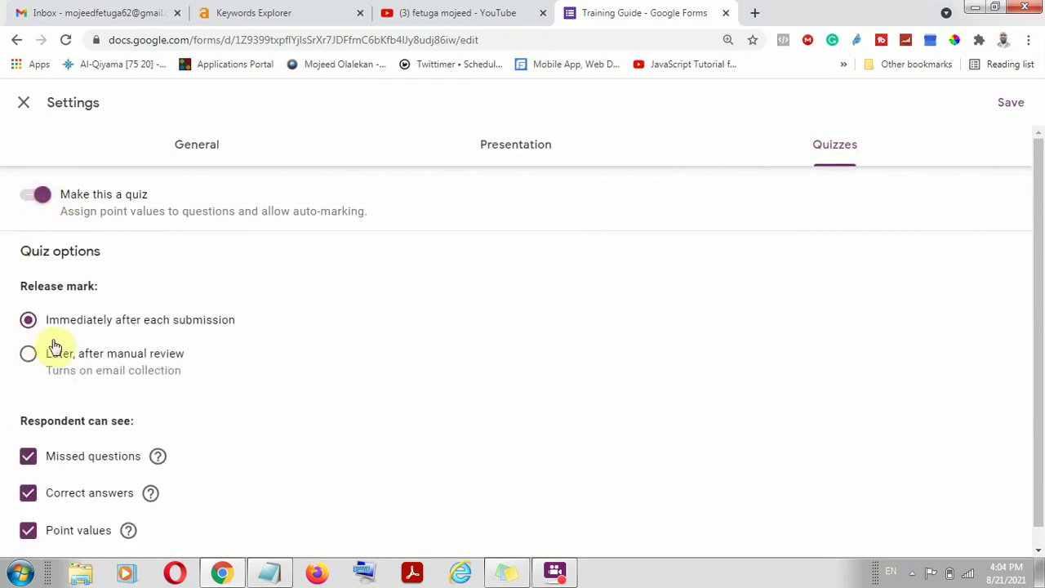
scroll(74, 482, down, 1)
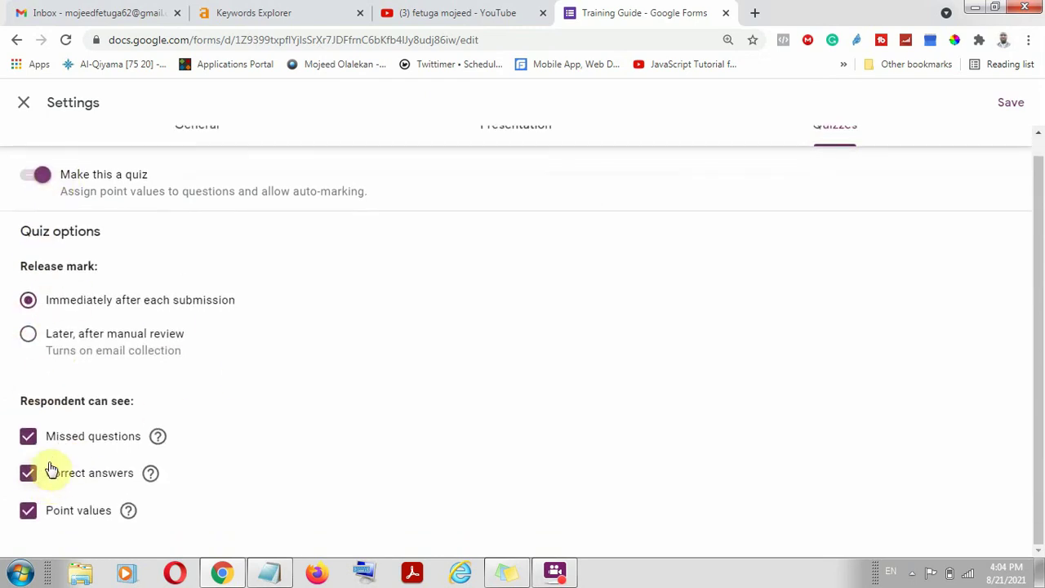
scroll(57, 506, up, 1)
scroll(53, 522, down, 1)
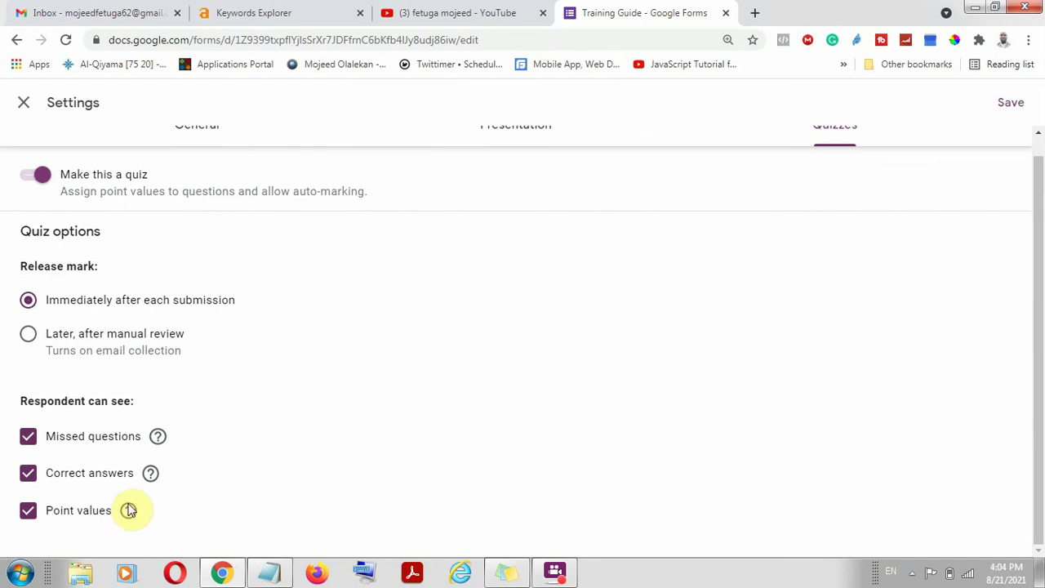
click(38, 191)
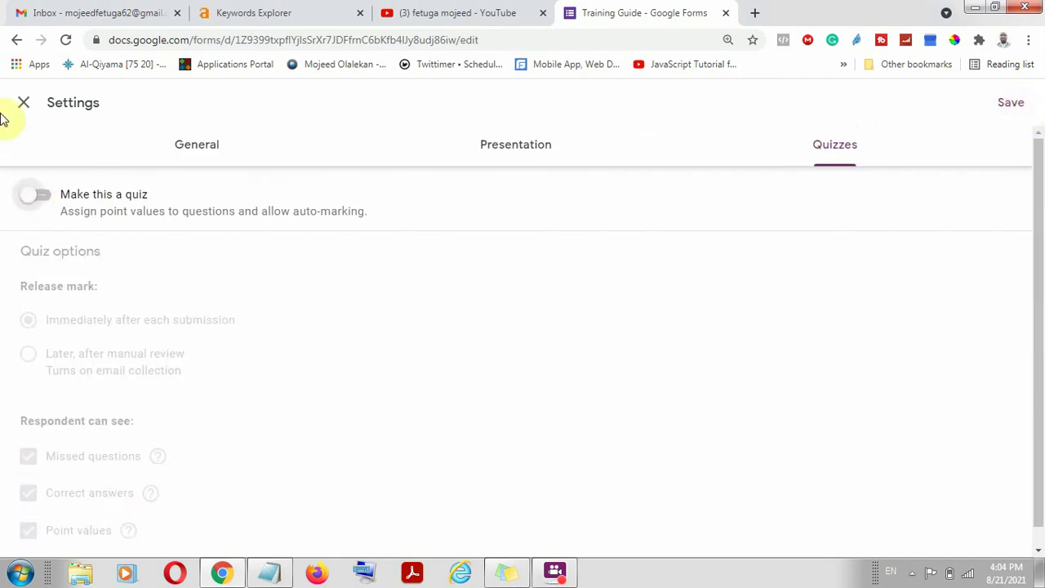
click(23, 99)
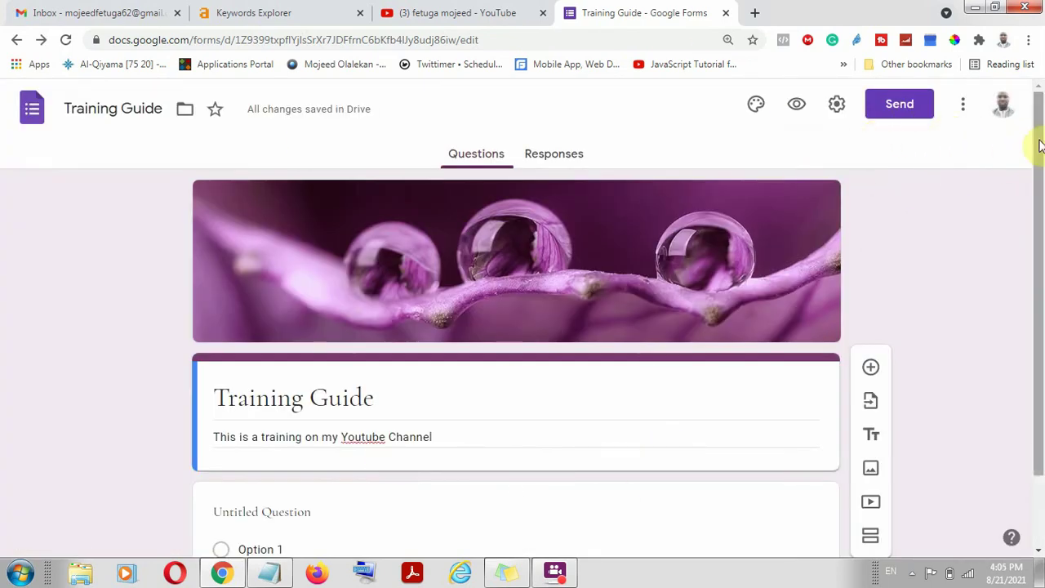
Generate a shortened link for sharing the form and copy it
click(918, 110)
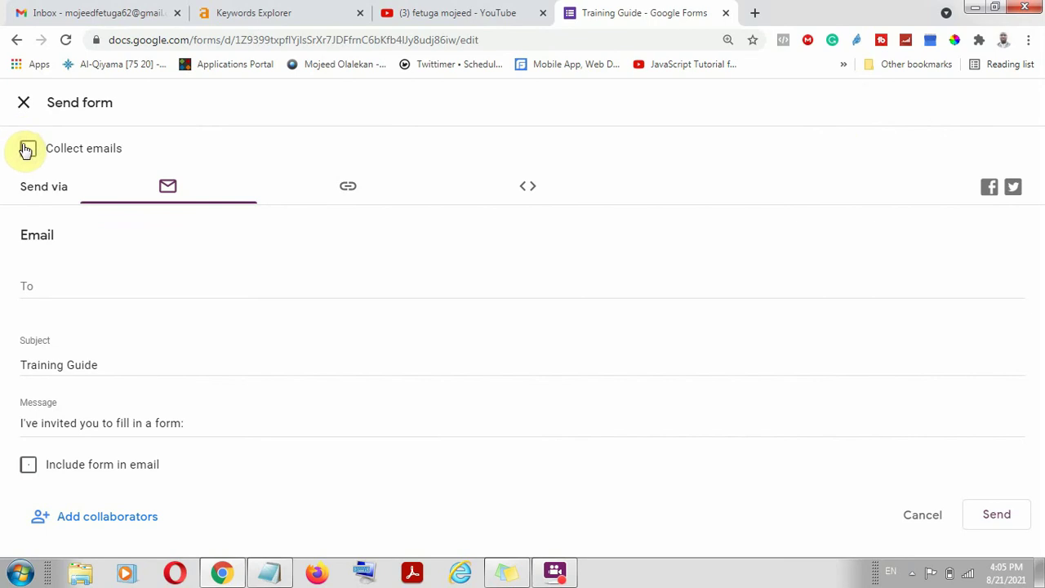
click(348, 187)
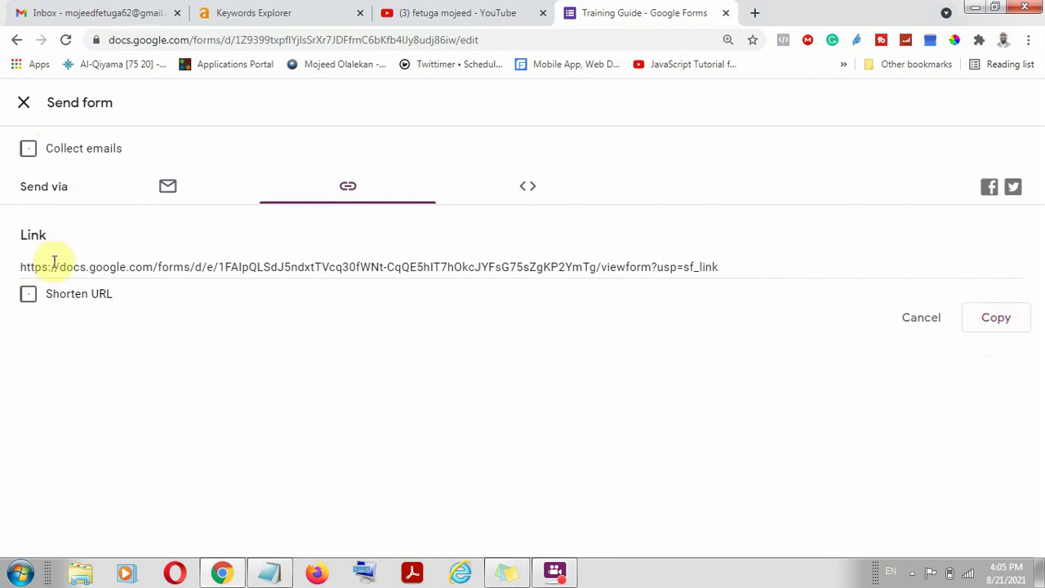
click(31, 296)
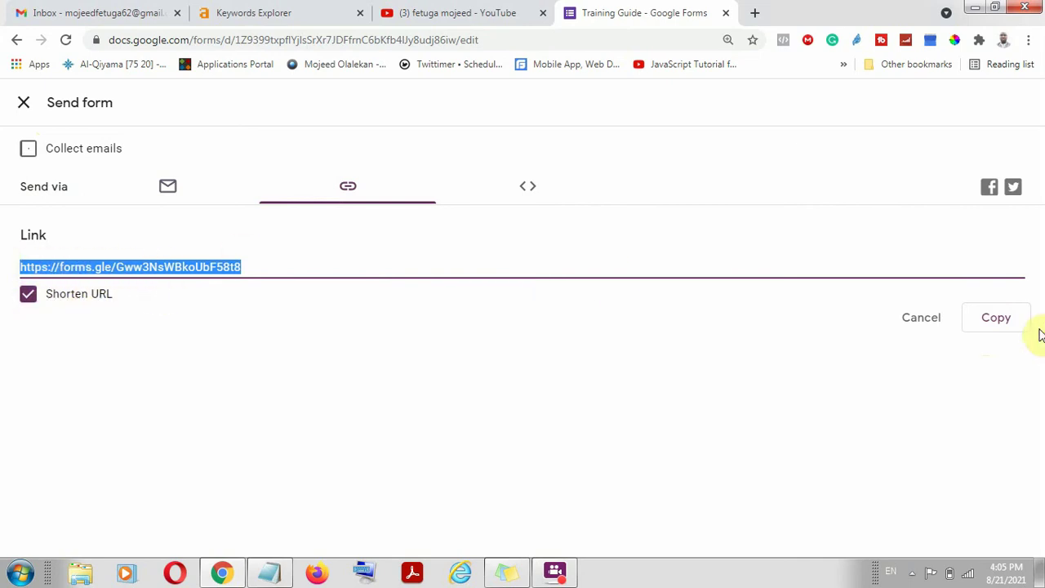
click(997, 318)
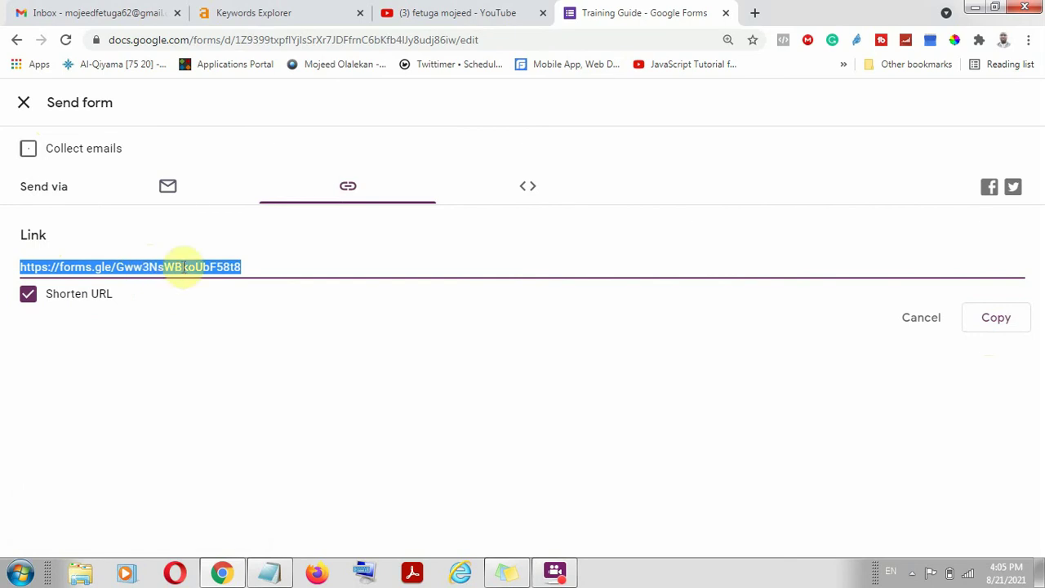
Open the copied form link in a new browser tab, check the live form, and return to the sharing options
click(757, 13)
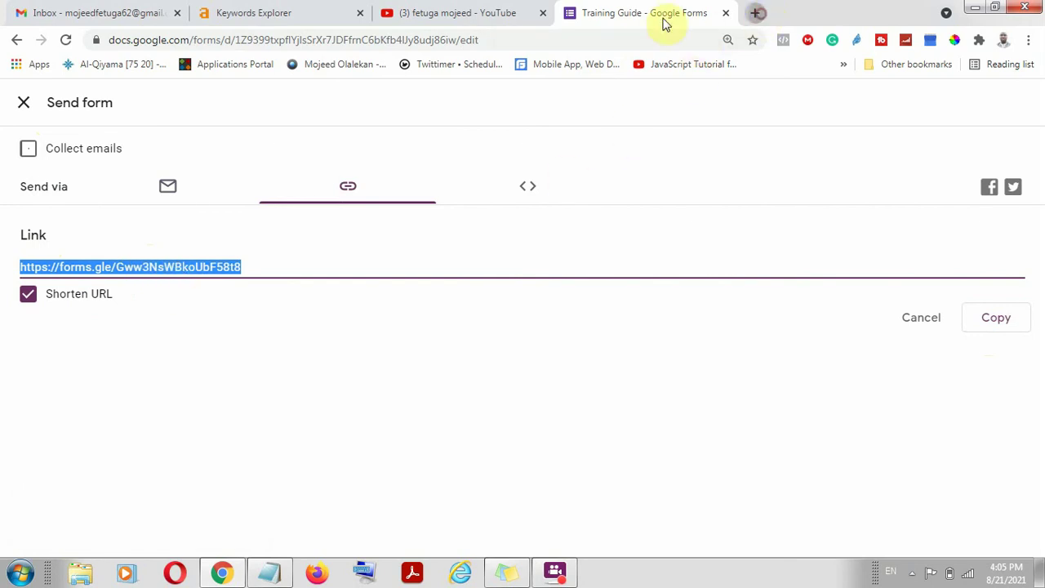
right_click(536, 43)
click(637, 136)
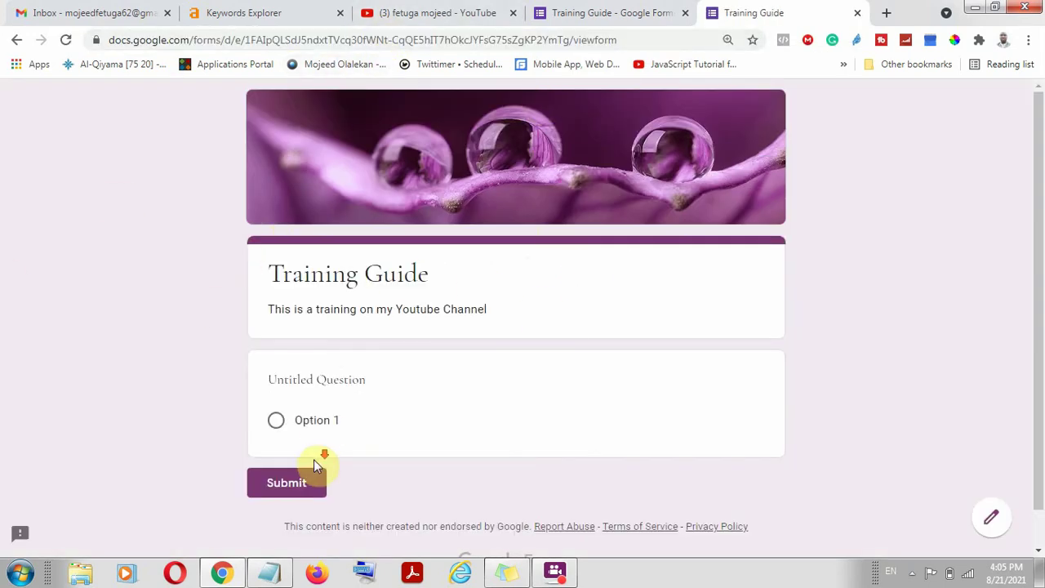
scroll(313, 459, down, 1)
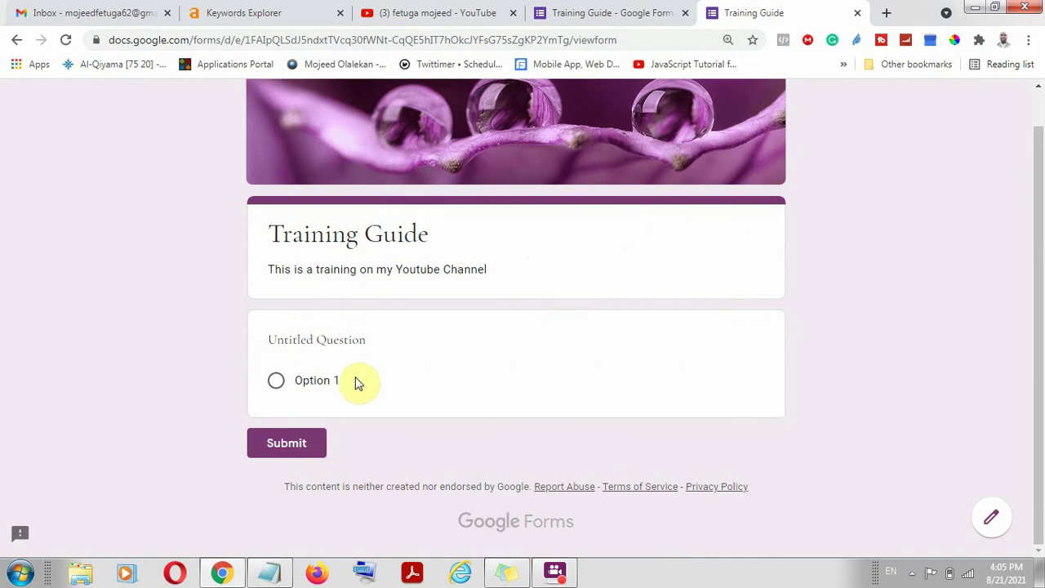
click(594, 13)
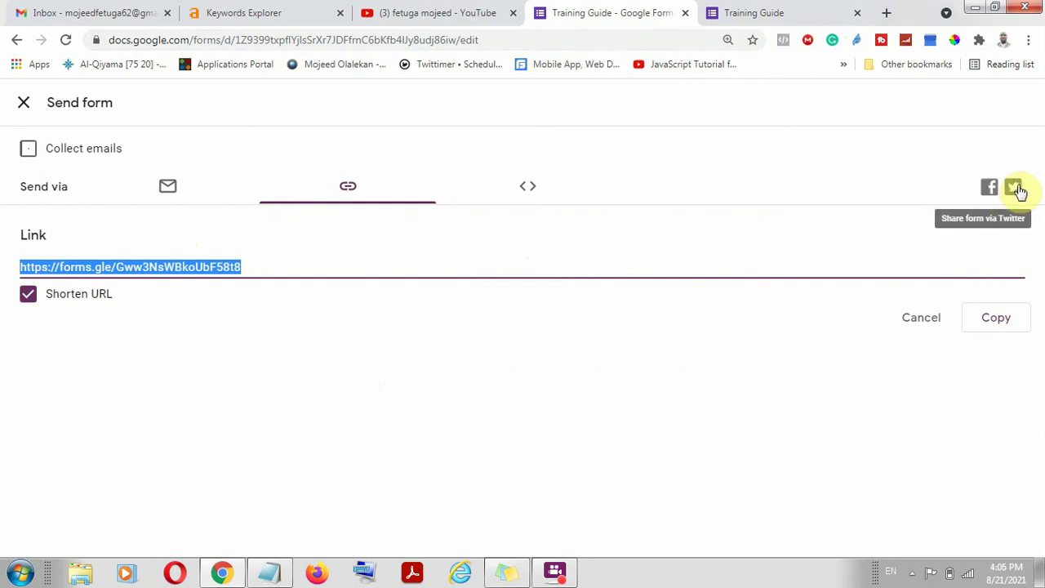
View the form's Embed HTML code, and close the Send form dialog
click(527, 187)
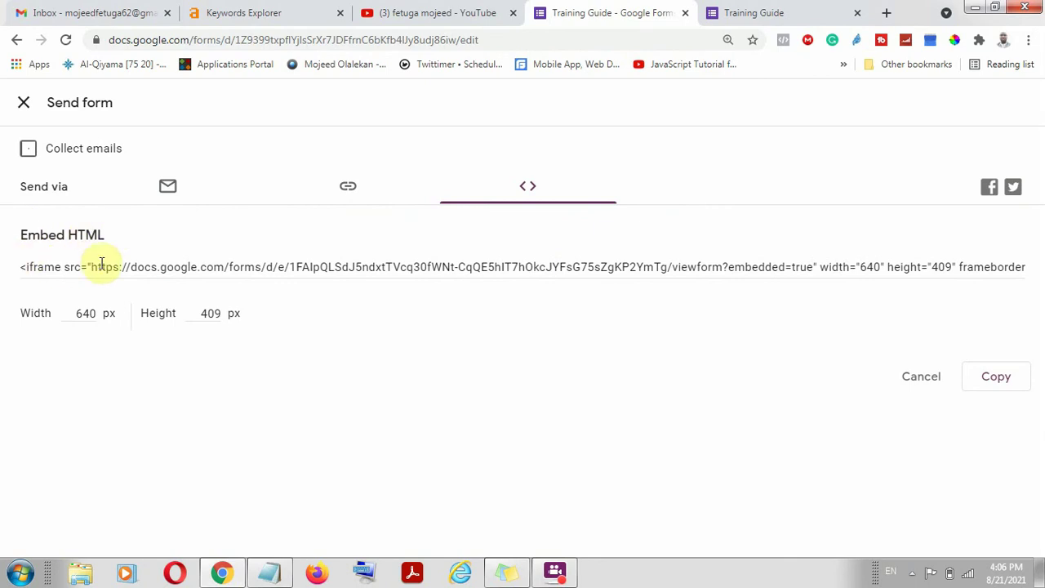
click(357, 267)
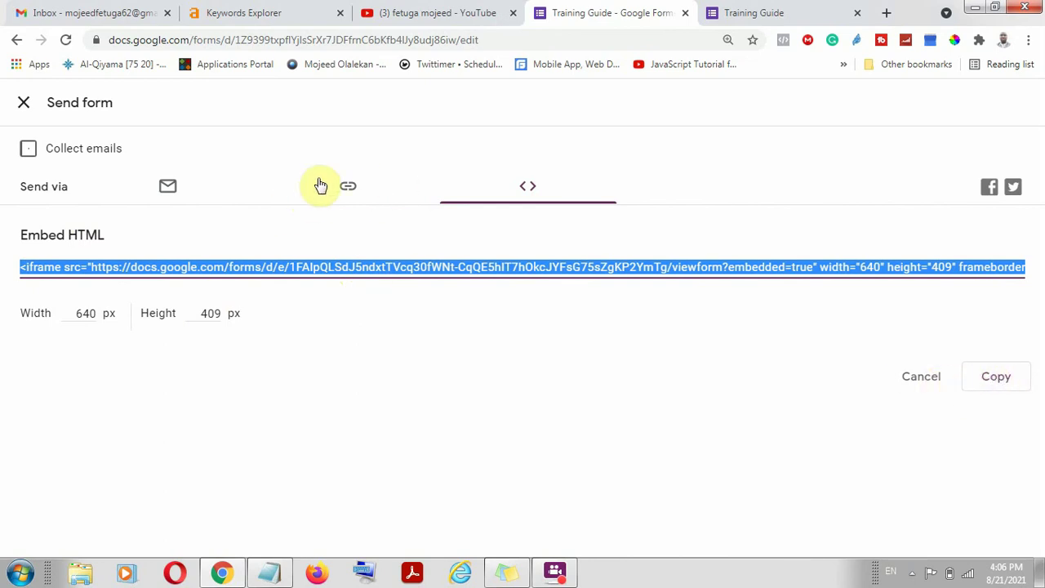
click(346, 185)
click(21, 102)
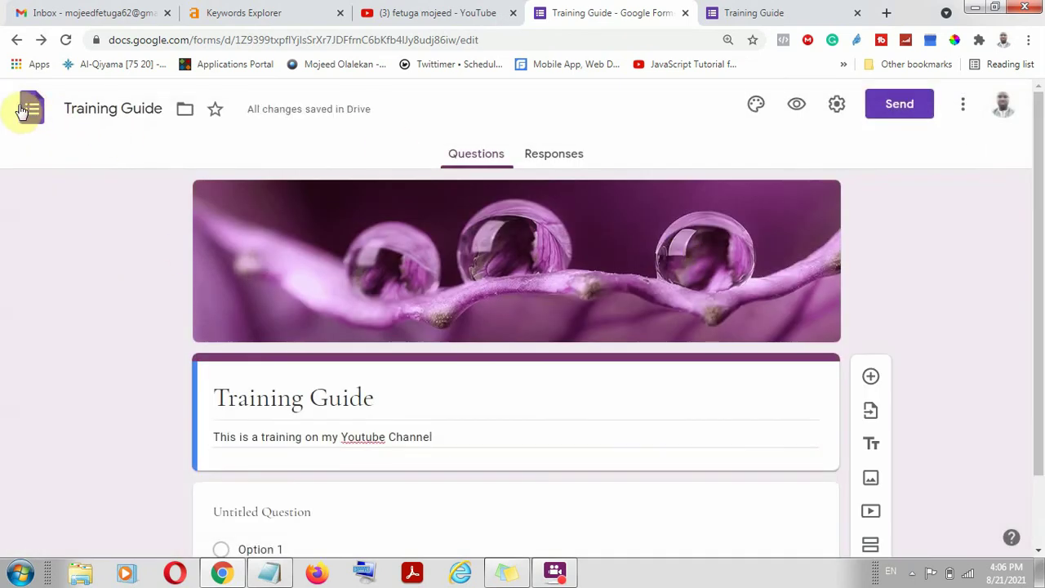
Look through the form's additional actions, such as Make a copy and Add collaborators, and return to the questions
click(963, 105)
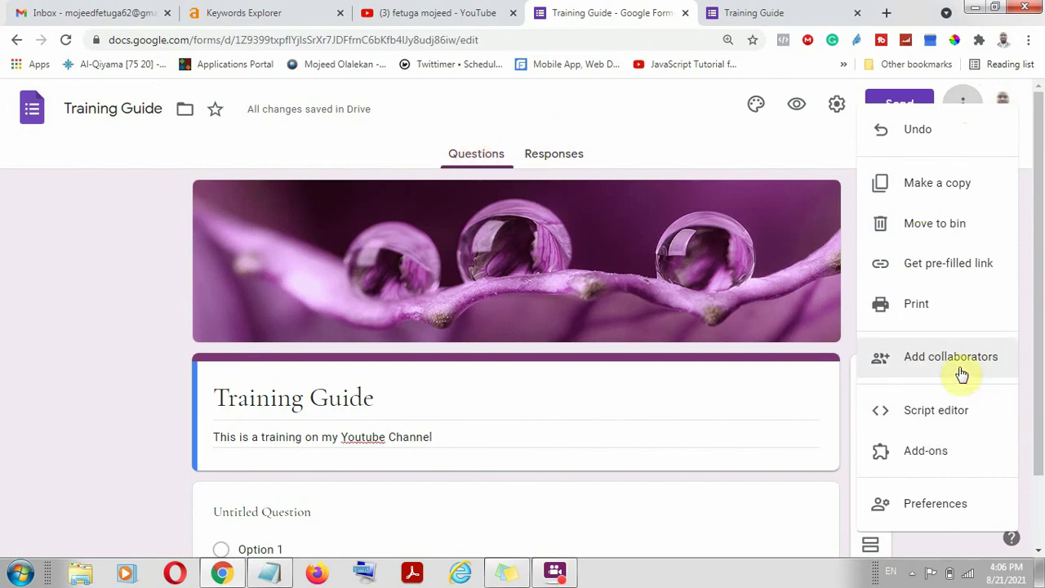
scroll(940, 443, down, 1)
scroll(936, 364, up, 1)
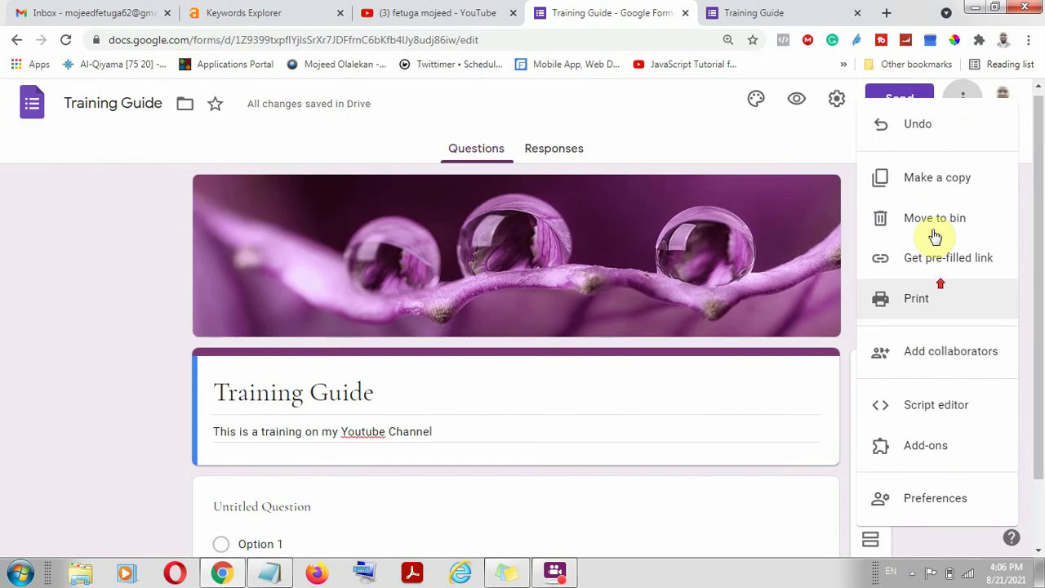
click(41, 253)
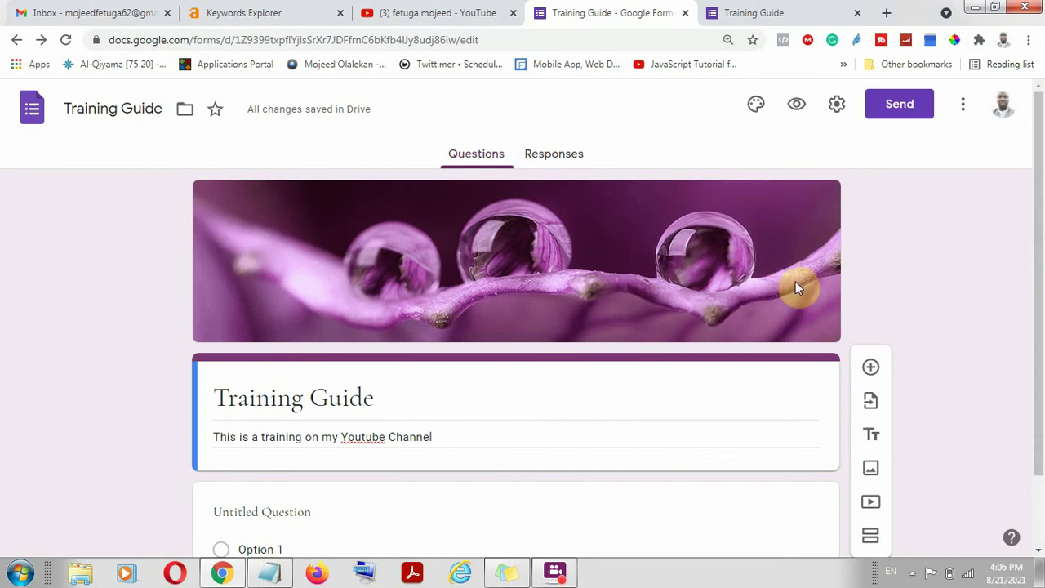
scroll(211, 311, down, 1)
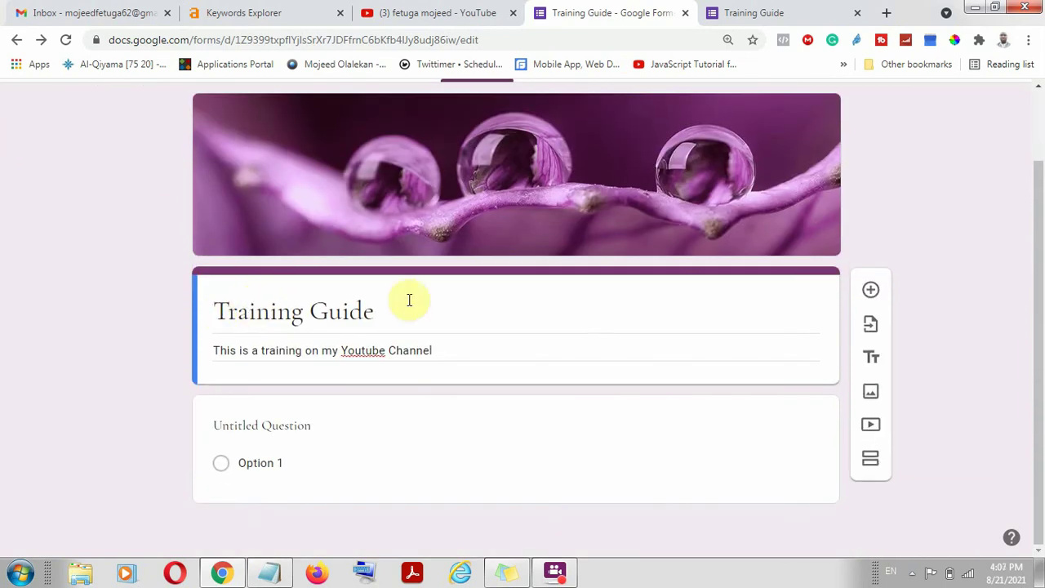
Correct the spelling of "Youtube" to "YouTube" in the form description
triple_click(357, 350)
right_click(356, 350)
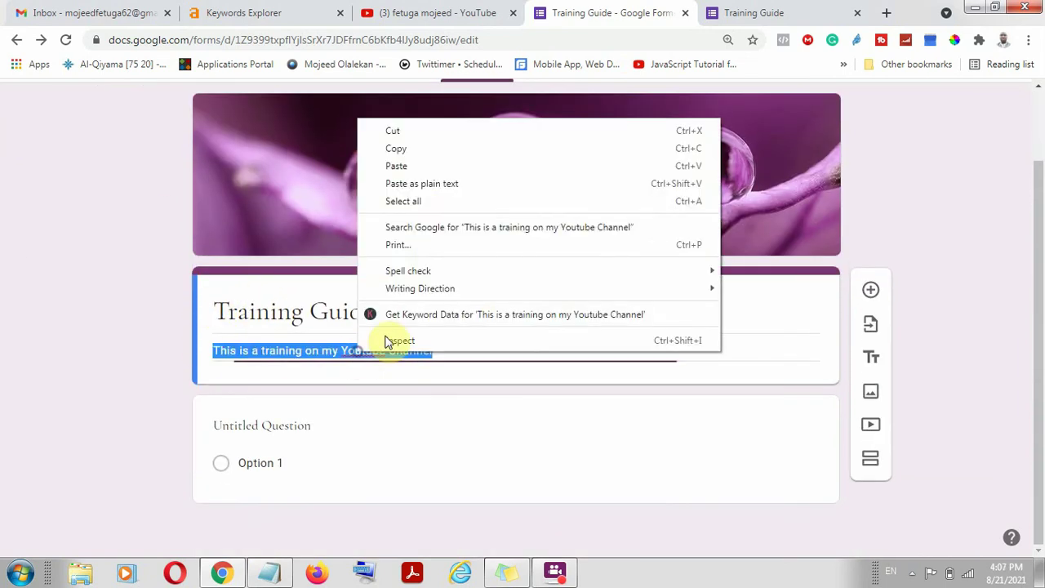
click(335, 351)
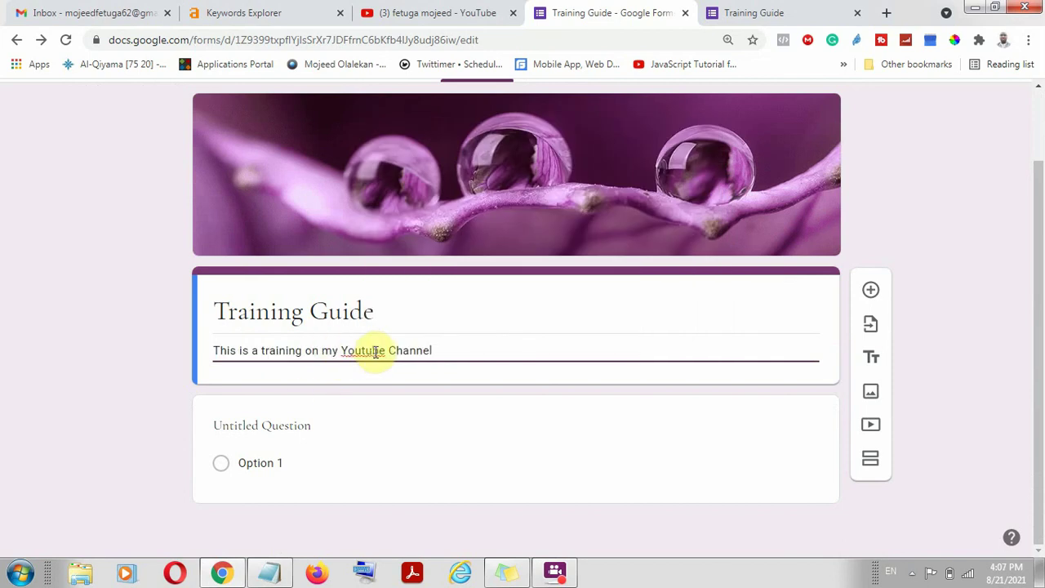
right_click(374, 350)
click(400, 133)
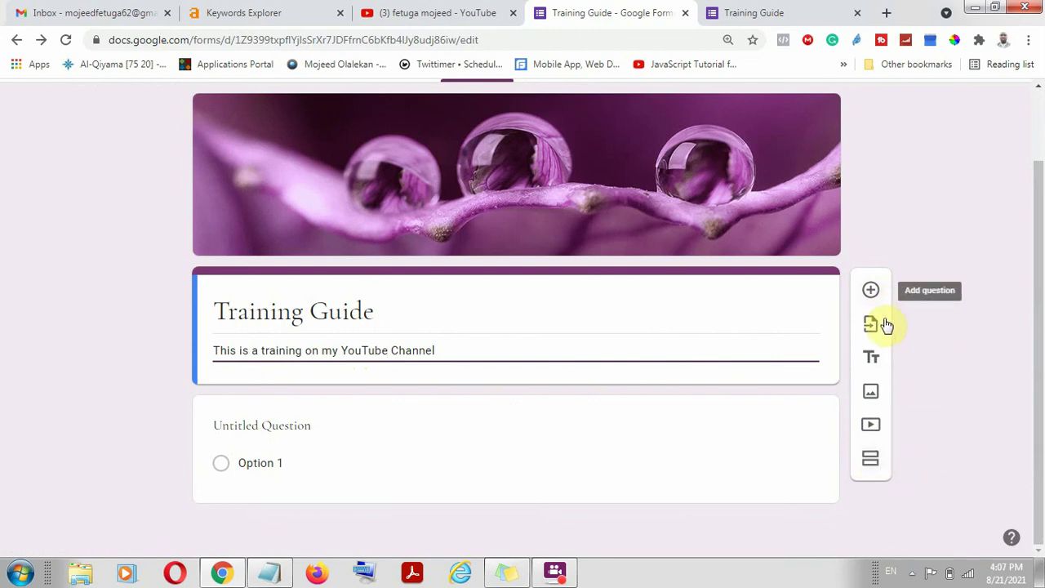
click(931, 377)
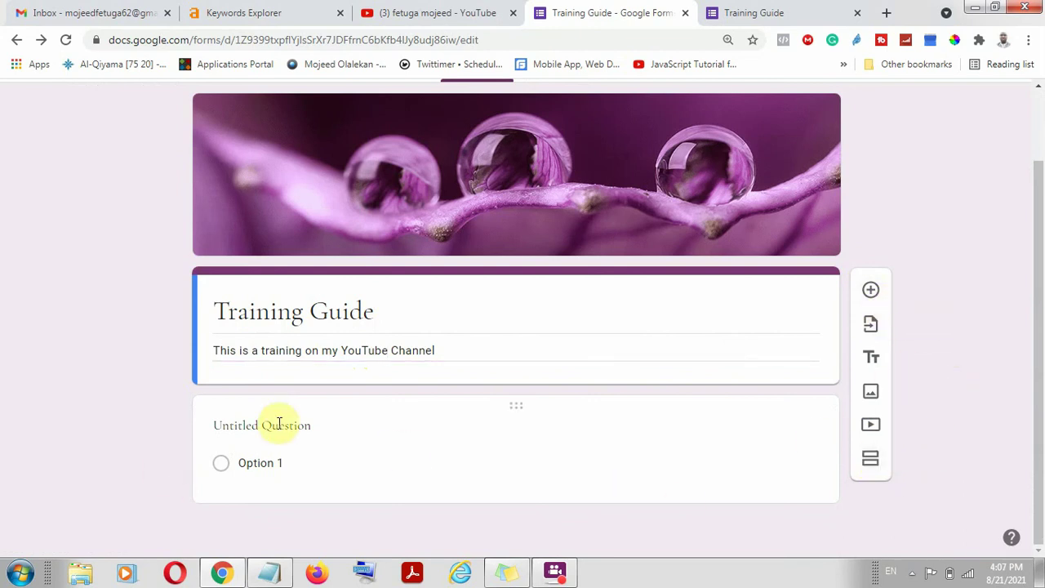
Delete the untitled question from the form
right_click(612, 413)
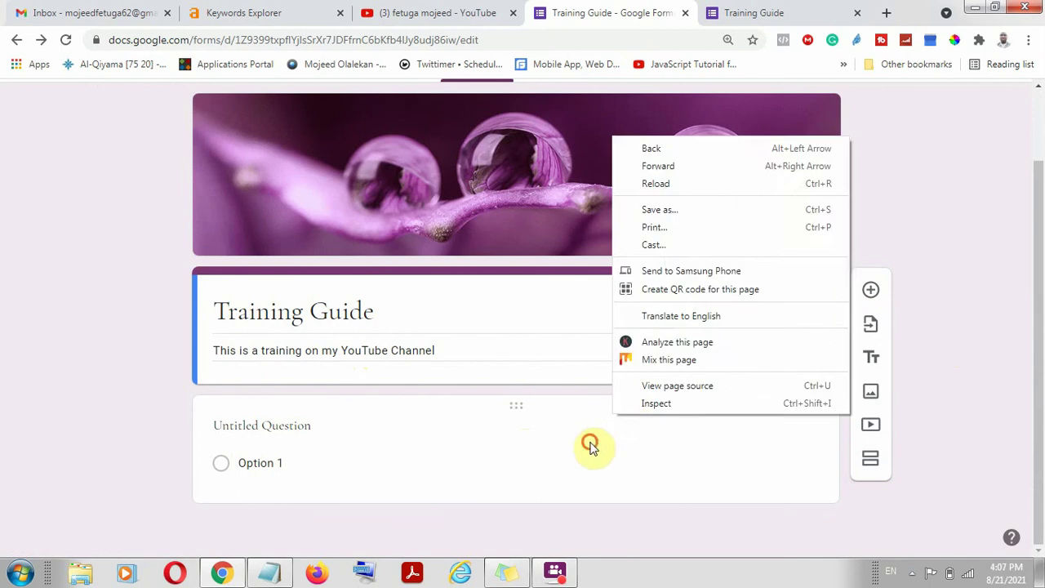
click(590, 445)
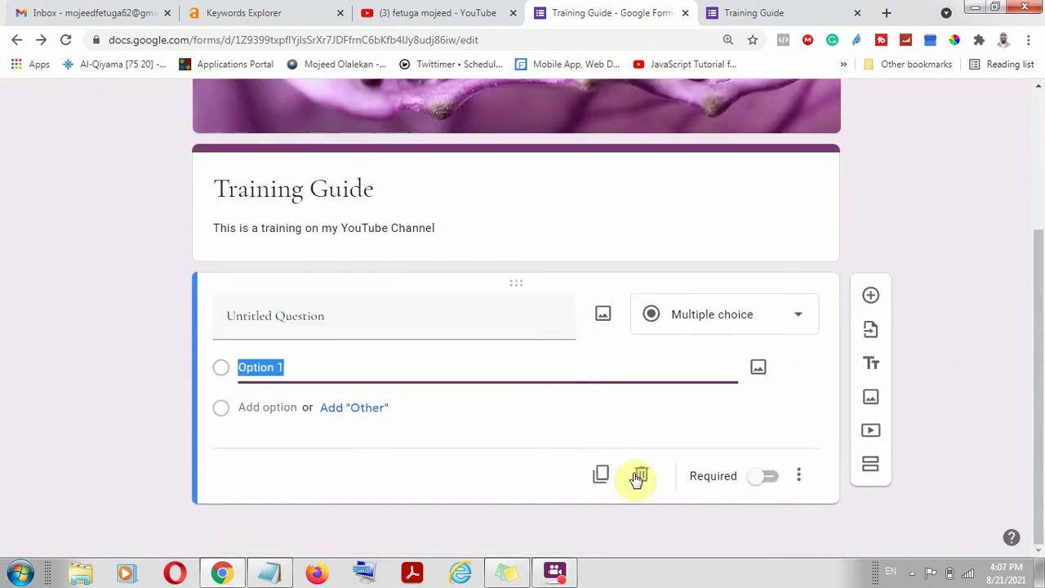
click(639, 477)
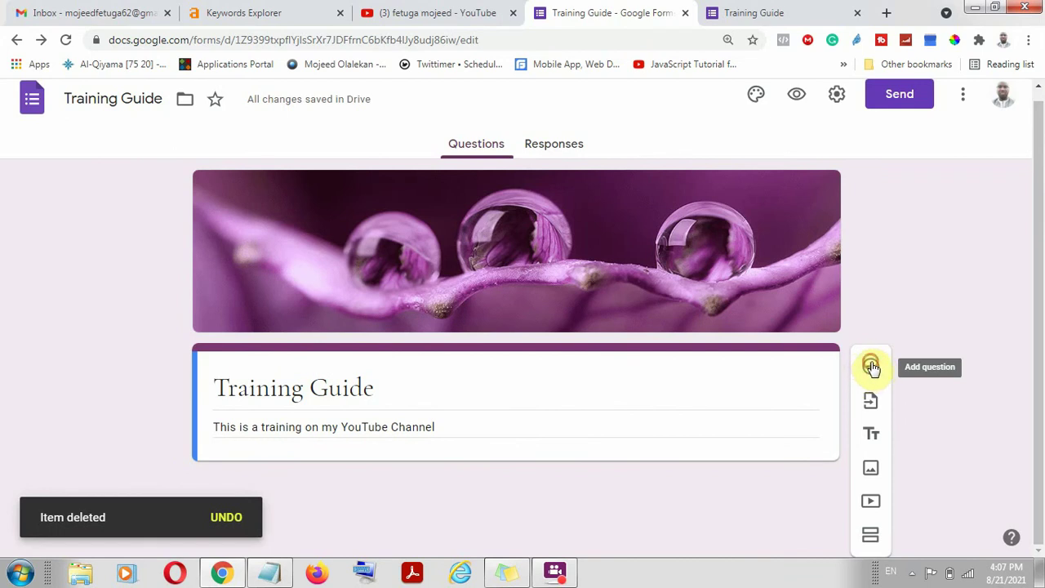
Add a question titled "What is Google Form?" and try the Short answer and Paragraph answer types on it
click(871, 367)
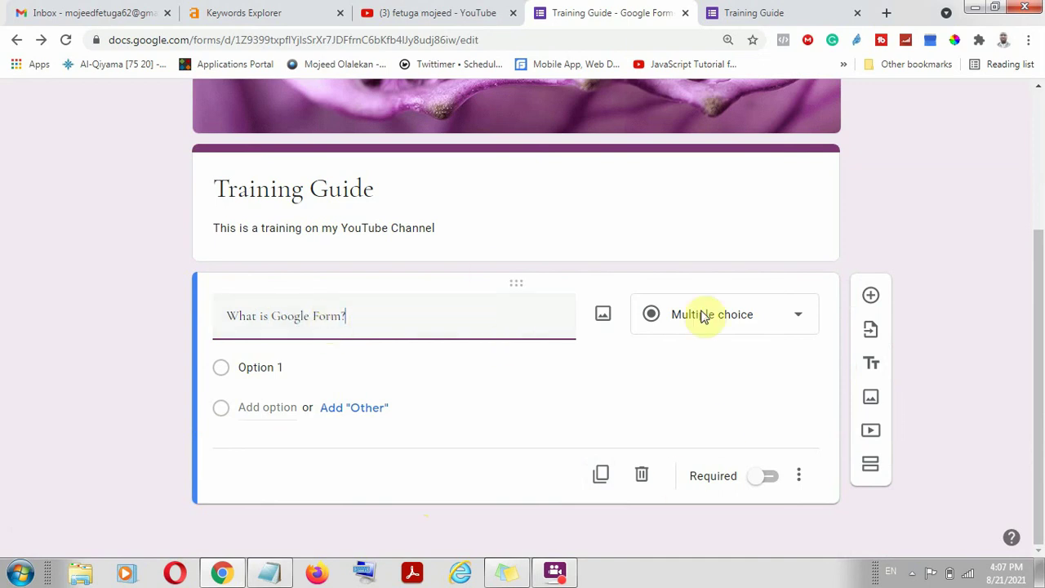
click(748, 322)
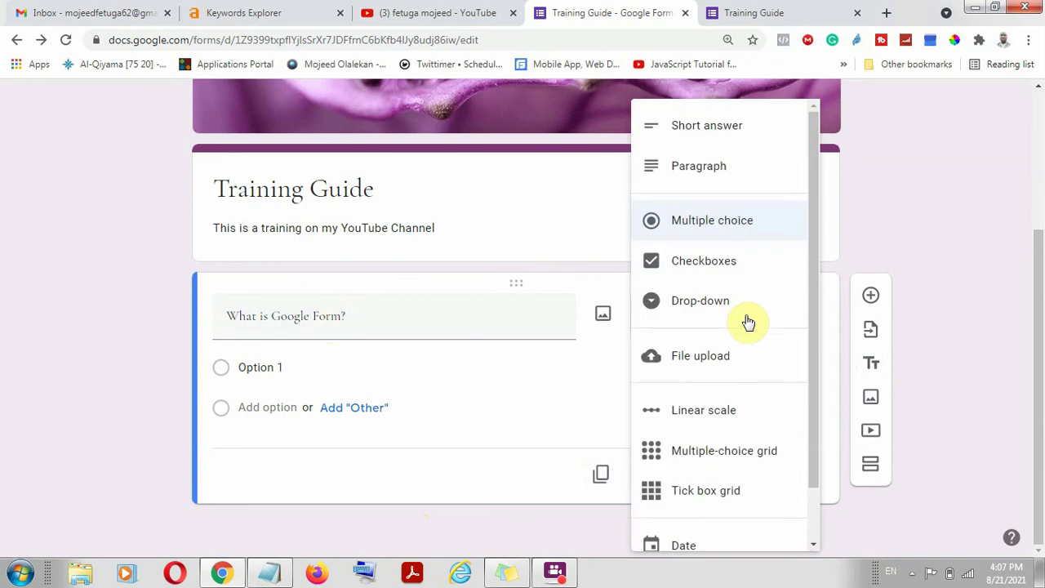
click(721, 126)
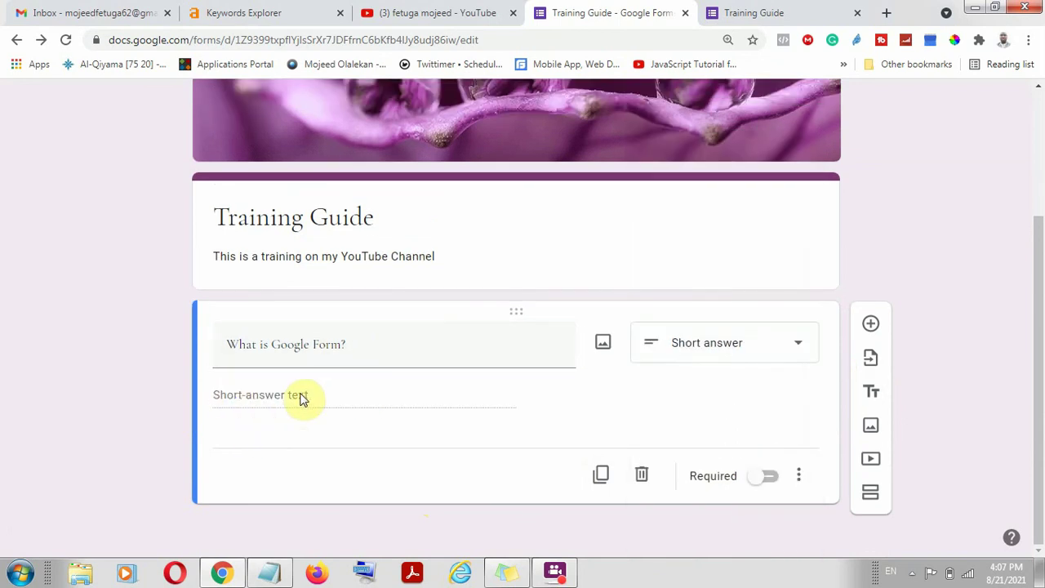
click(748, 351)
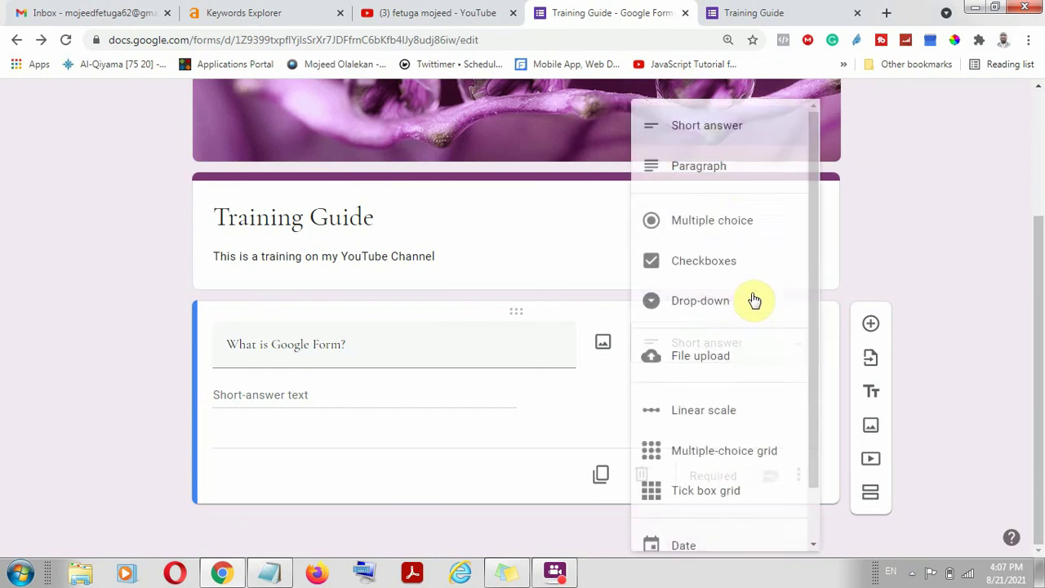
click(748, 170)
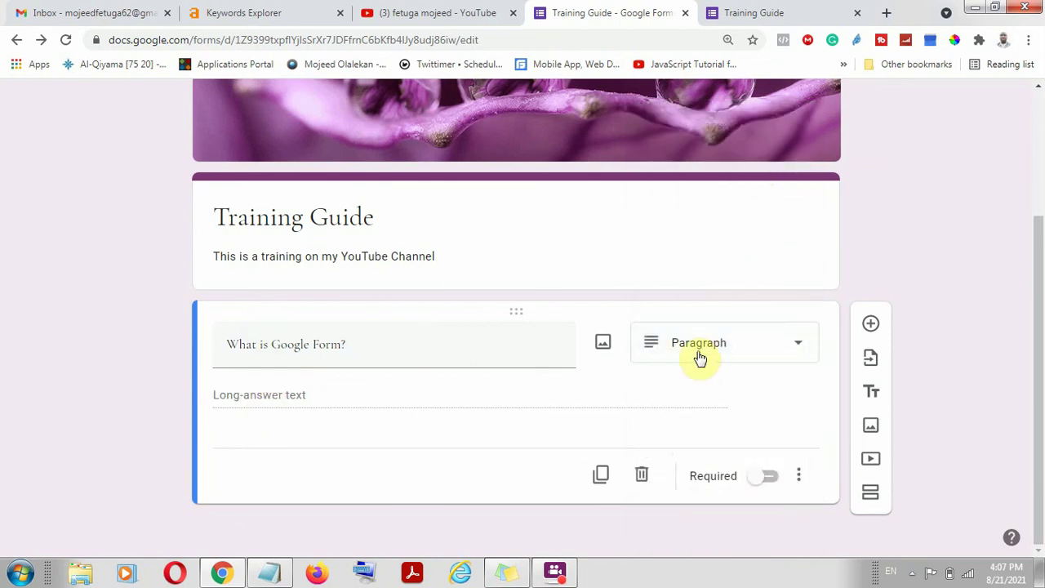
Make the question Multiple choice with the options "Form", "Quiz" and "No Idea"
click(747, 349)
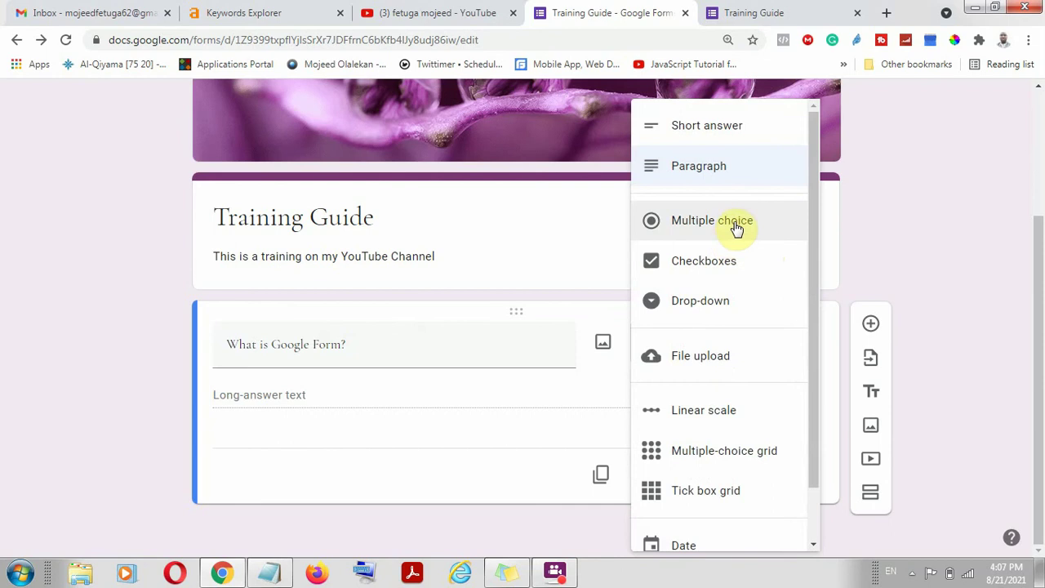
click(736, 229)
click(273, 395)
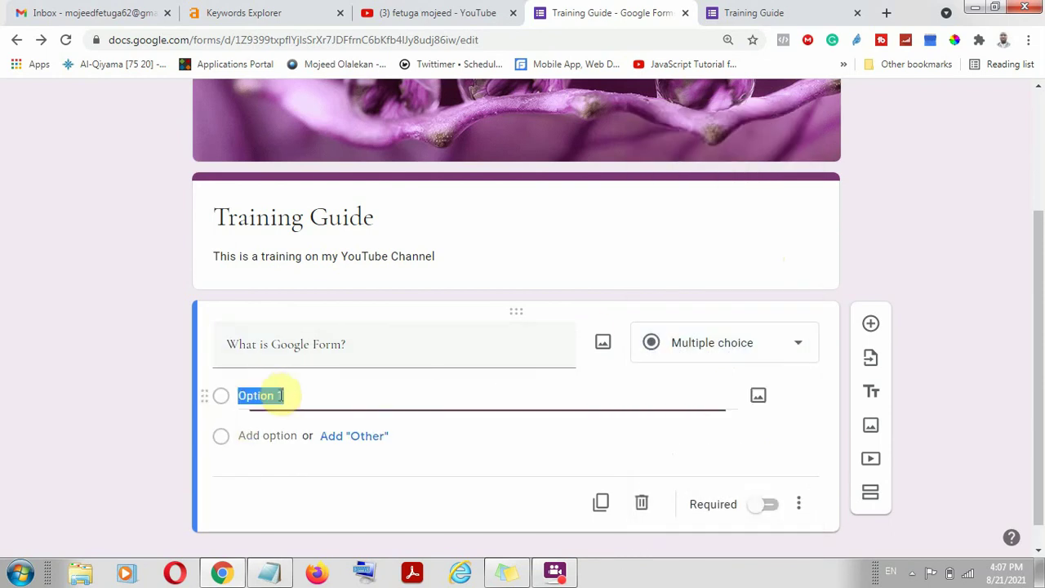
text(Form)
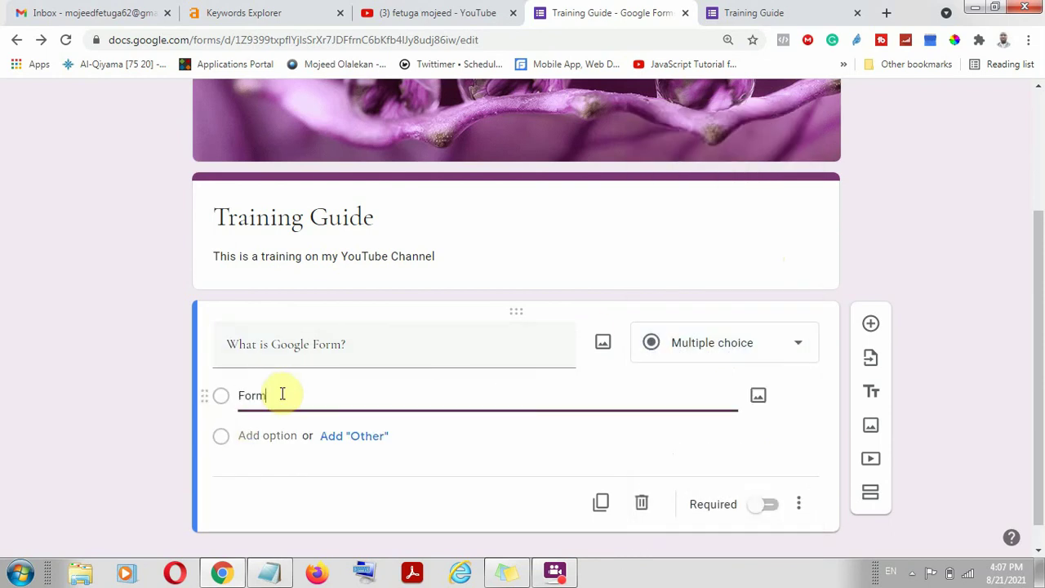
key(Tab)
key(Tab)
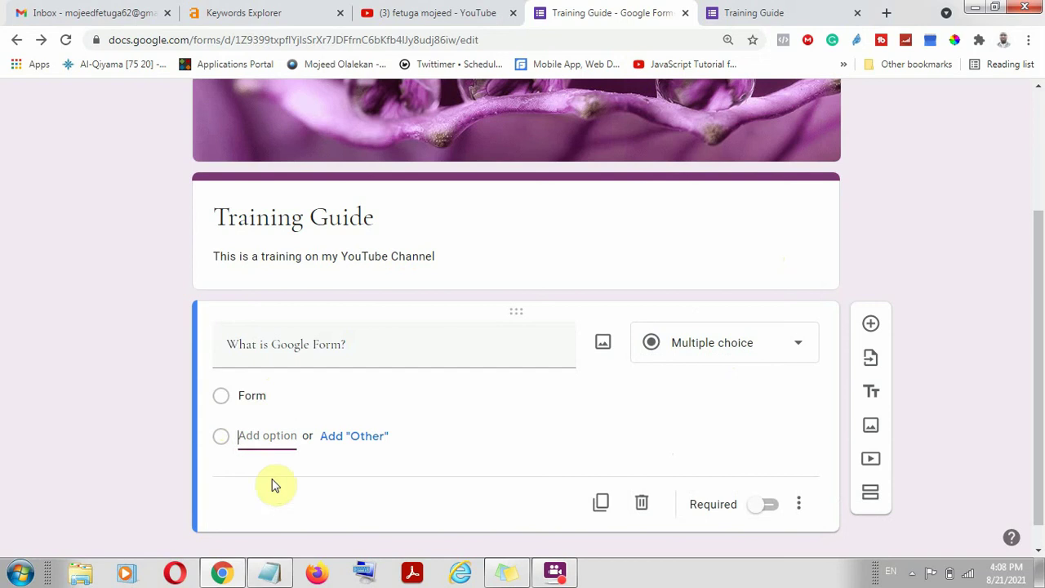
text(Quic)
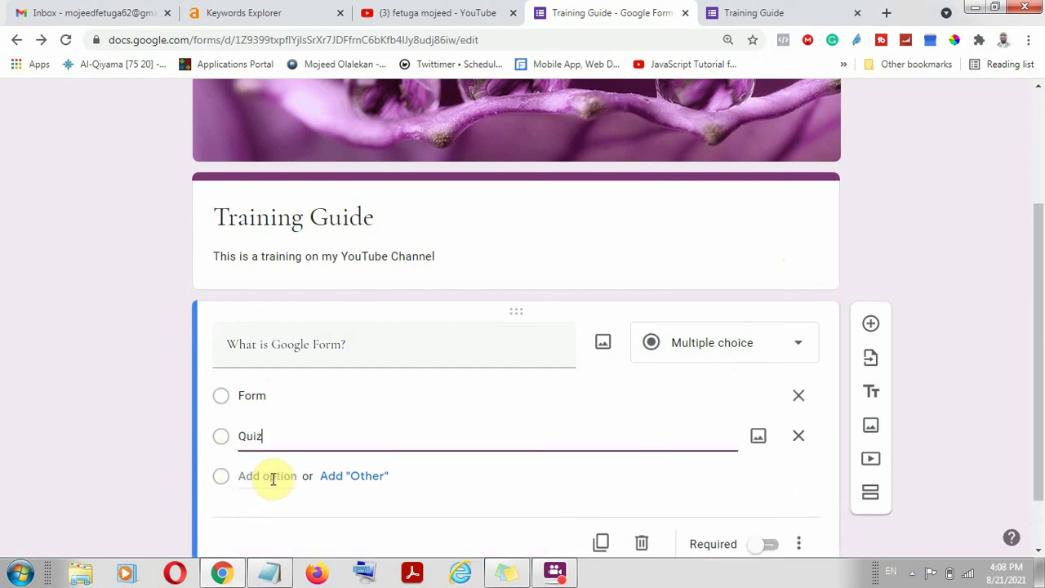
key(Tab)
key(Tab)
click(273, 479)
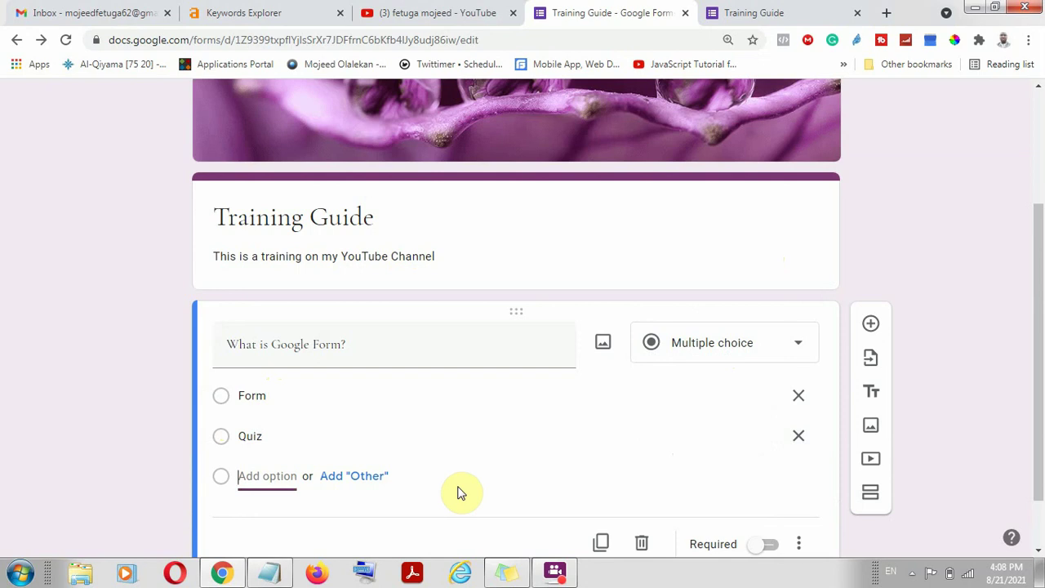
text(No Idea)
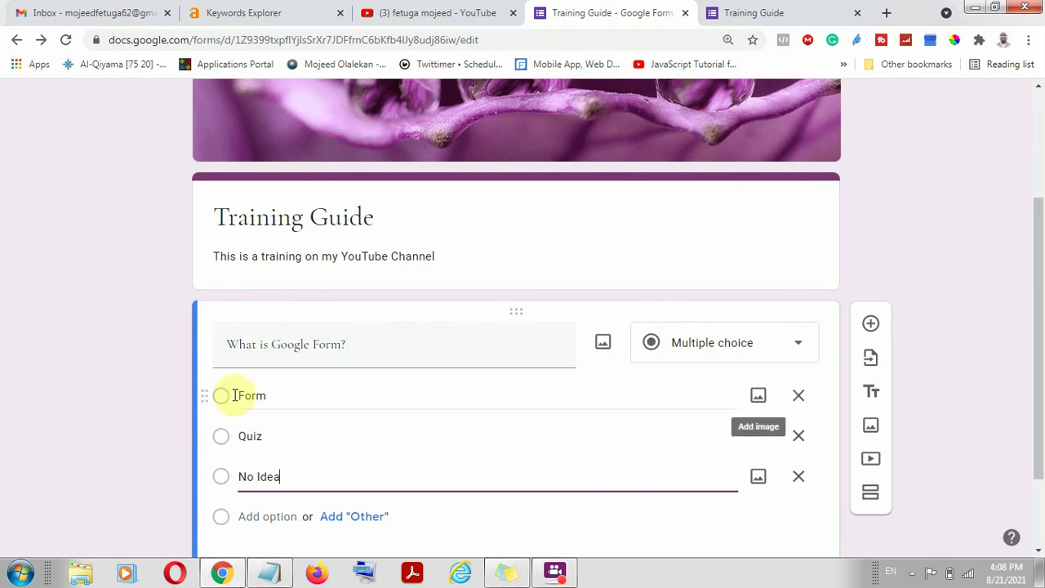
Find a "form" picture through Google Image Search and insert the purple Google Forms icon into the "Form" option
click(759, 397)
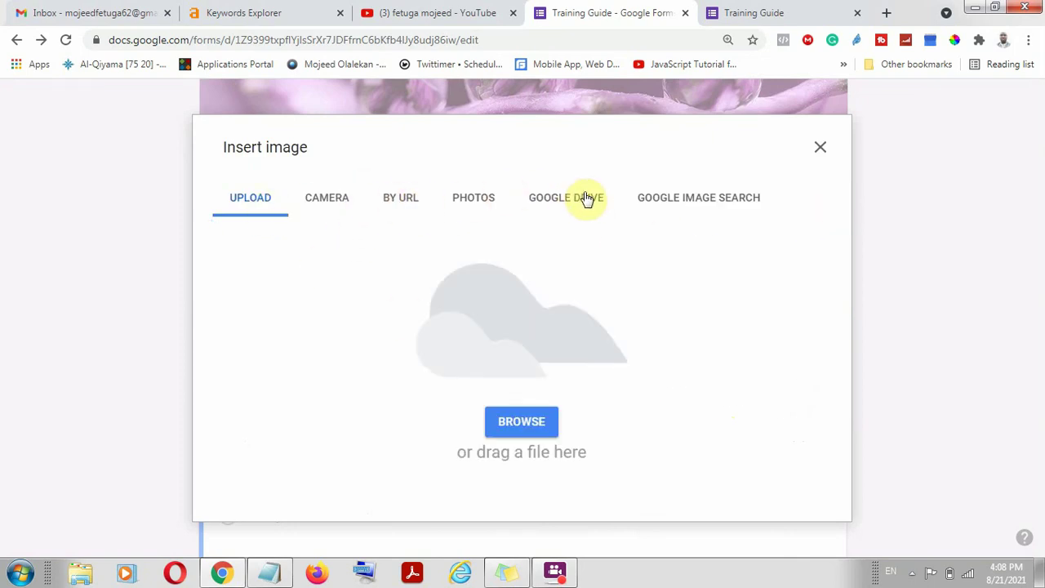
click(694, 200)
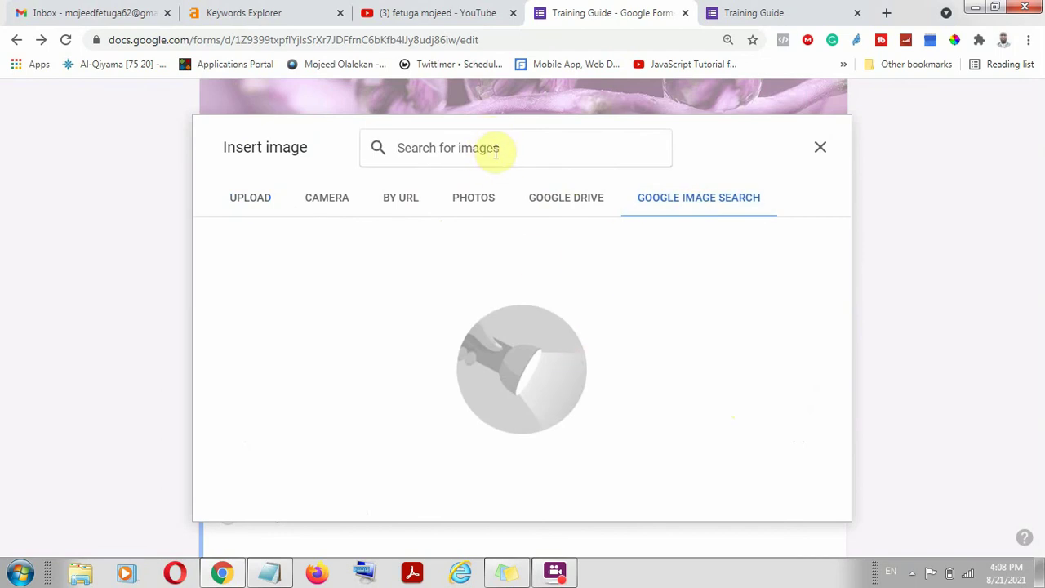
text(form)
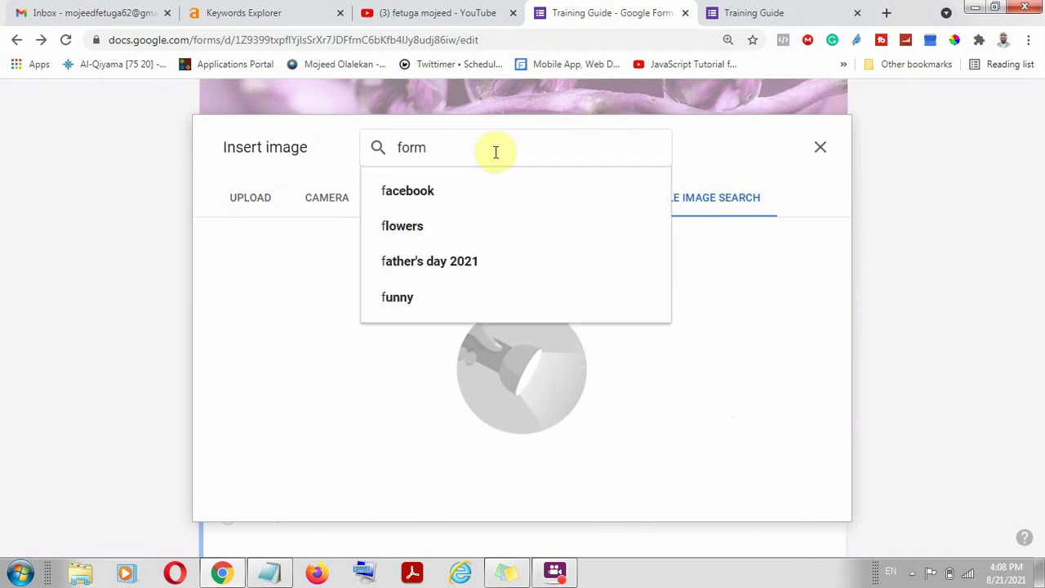
key(Return)
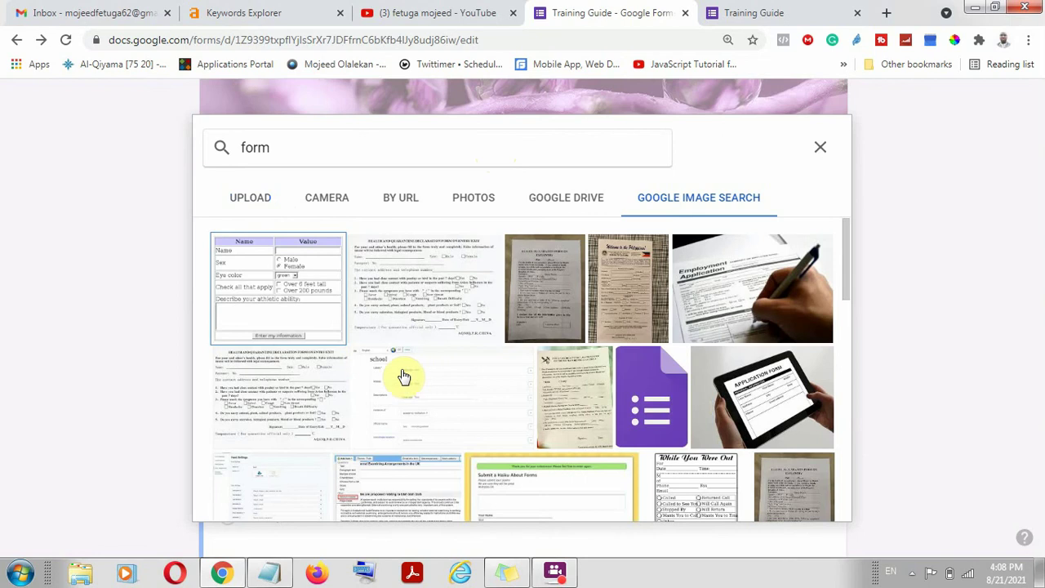
click(683, 418)
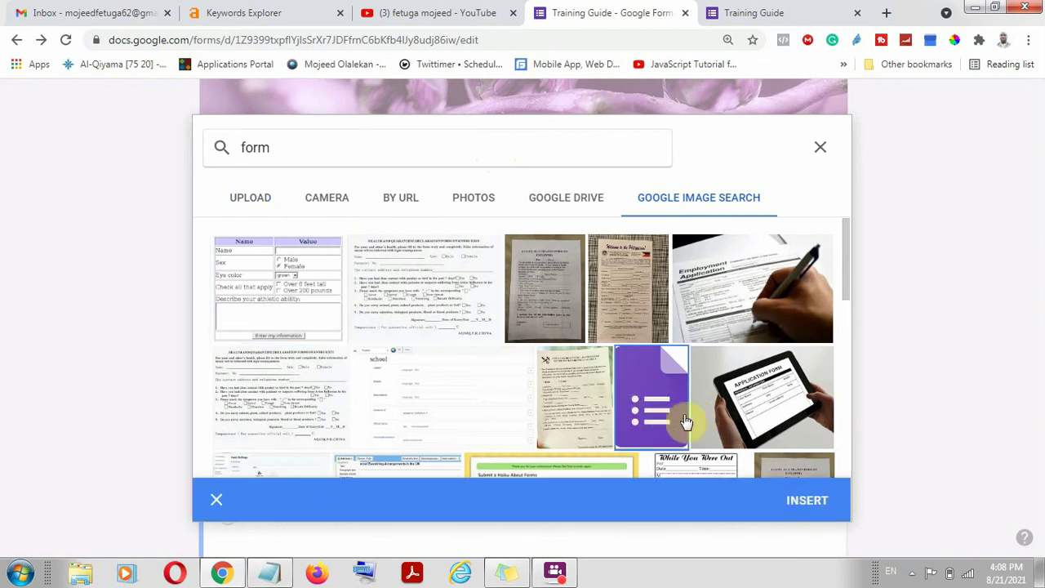
click(796, 501)
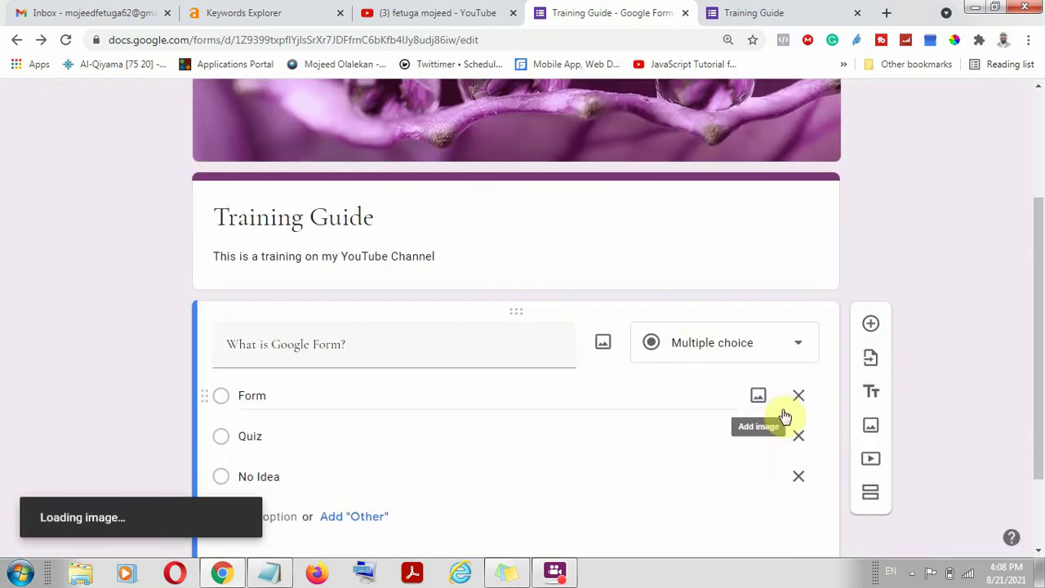
click(753, 400)
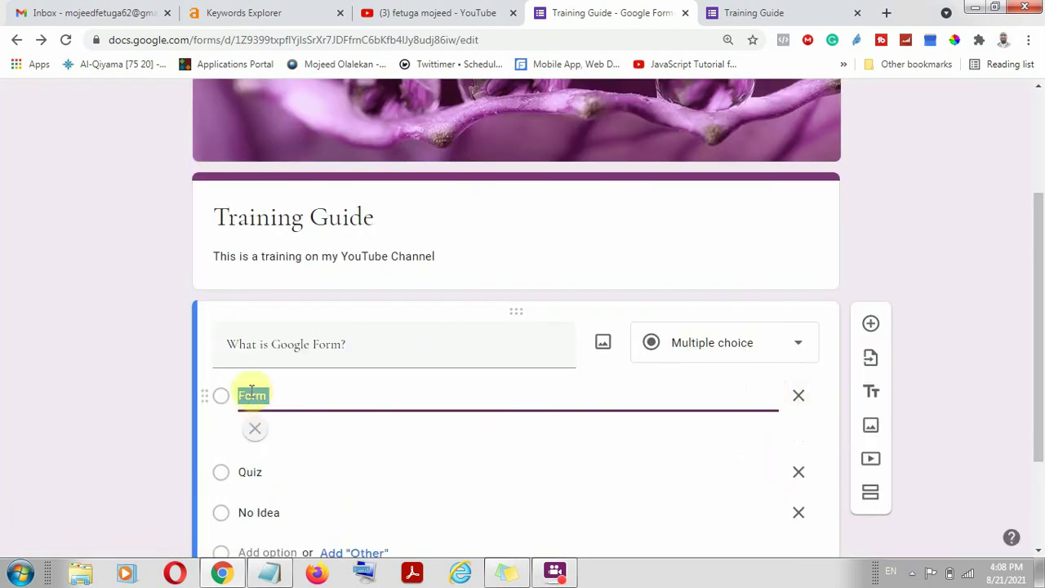
click(276, 344)
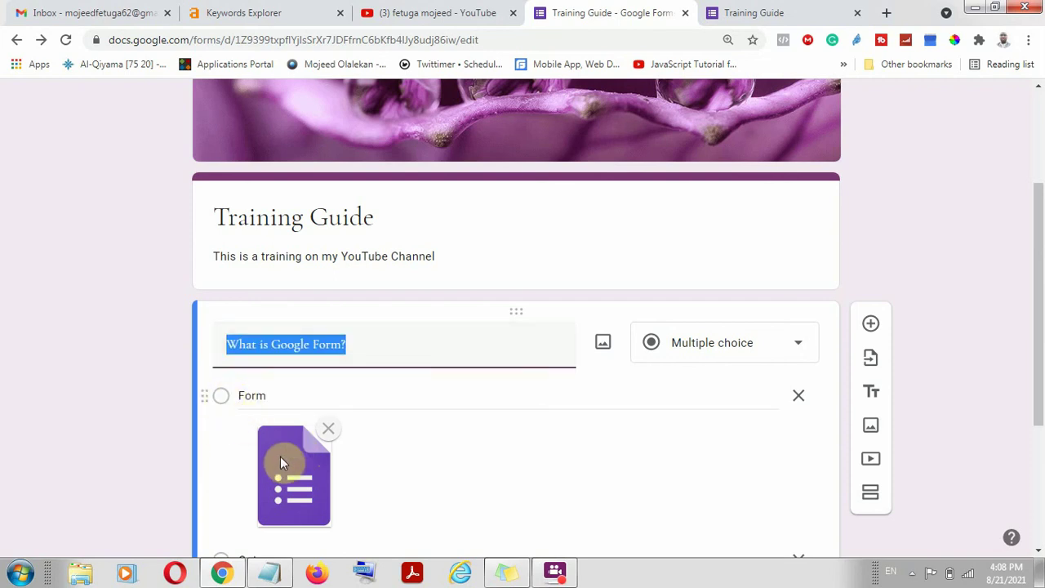
Remove the "Form" and "Quiz" options and change the question type to Drop-down
scroll(280, 457, down, 1)
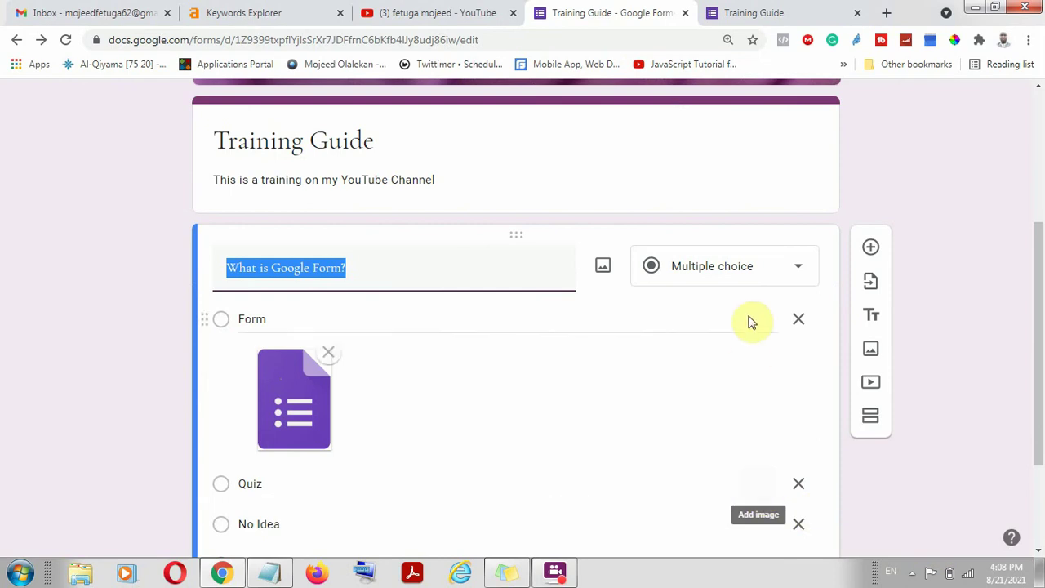
click(793, 320)
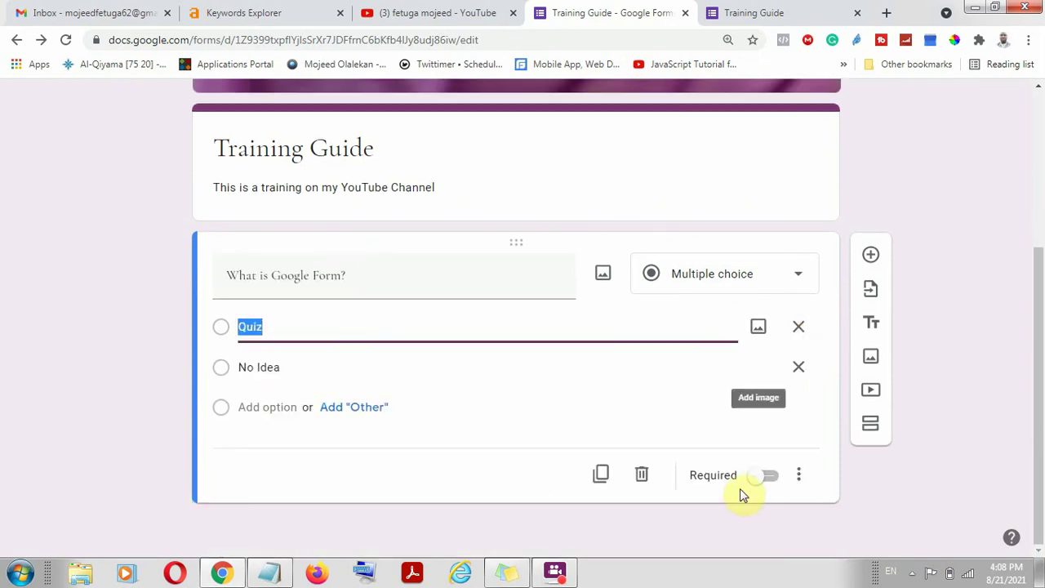
click(796, 328)
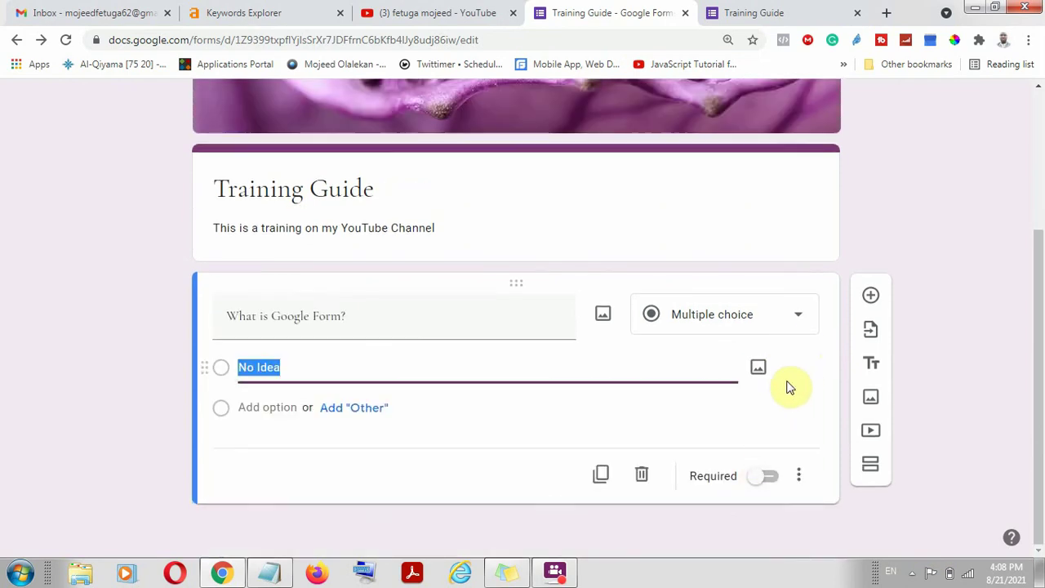
click(800, 317)
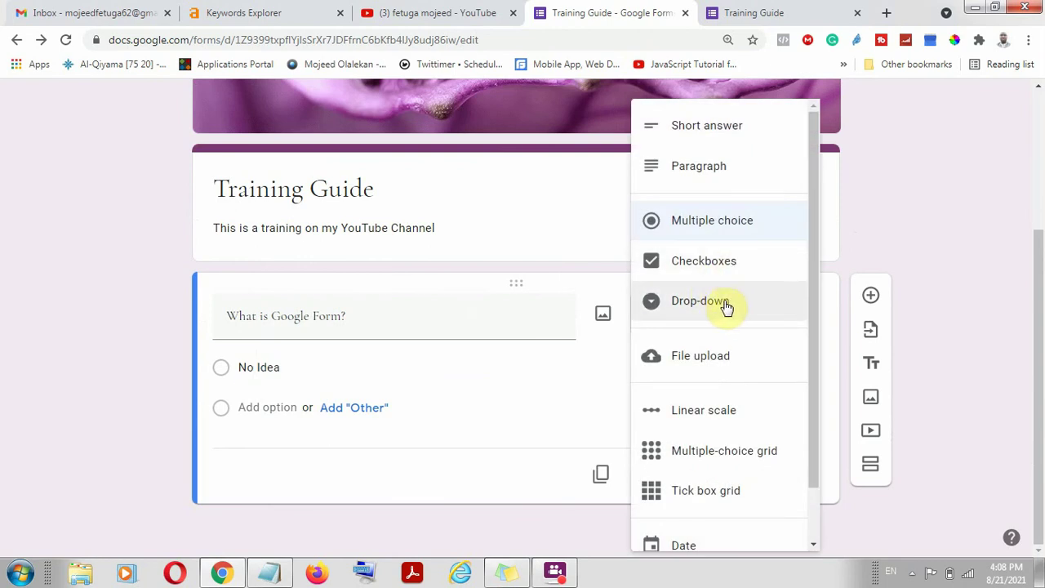
click(728, 307)
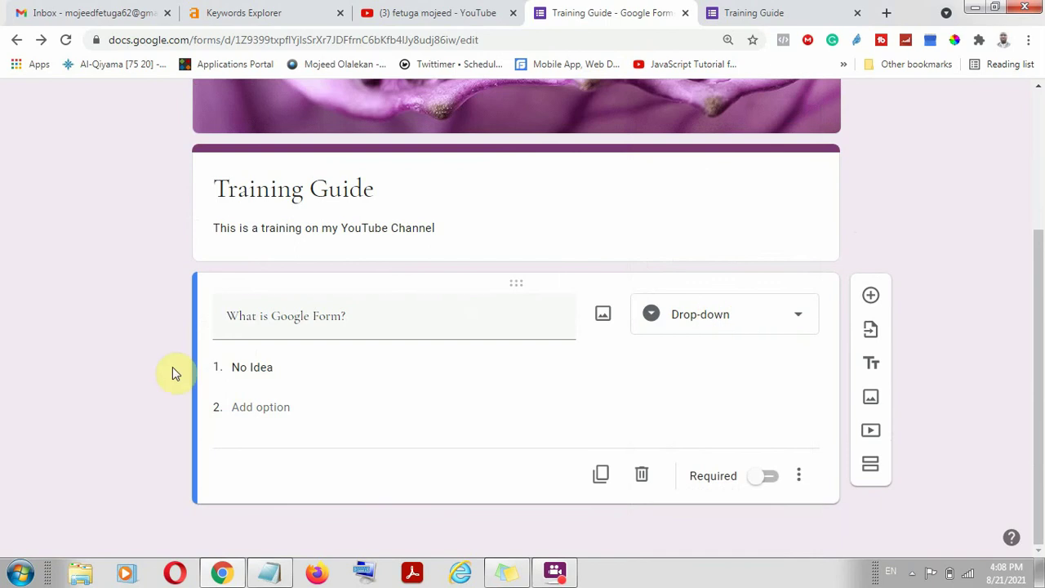
Add "form" and "quiz" as the second and third options of the drop-down question
click(255, 414)
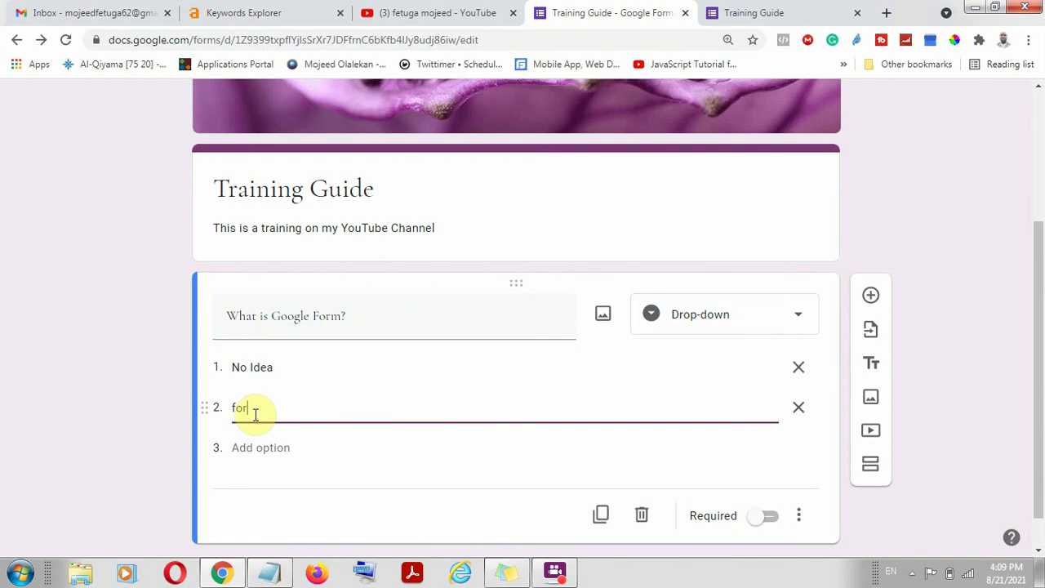
key(Tab)
key(Tab)
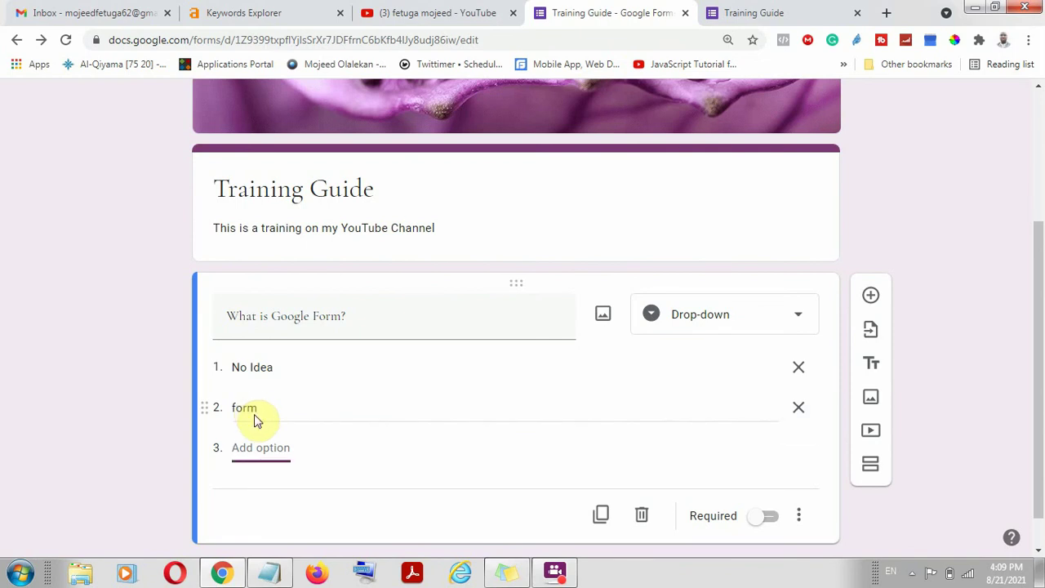
text(quiz)
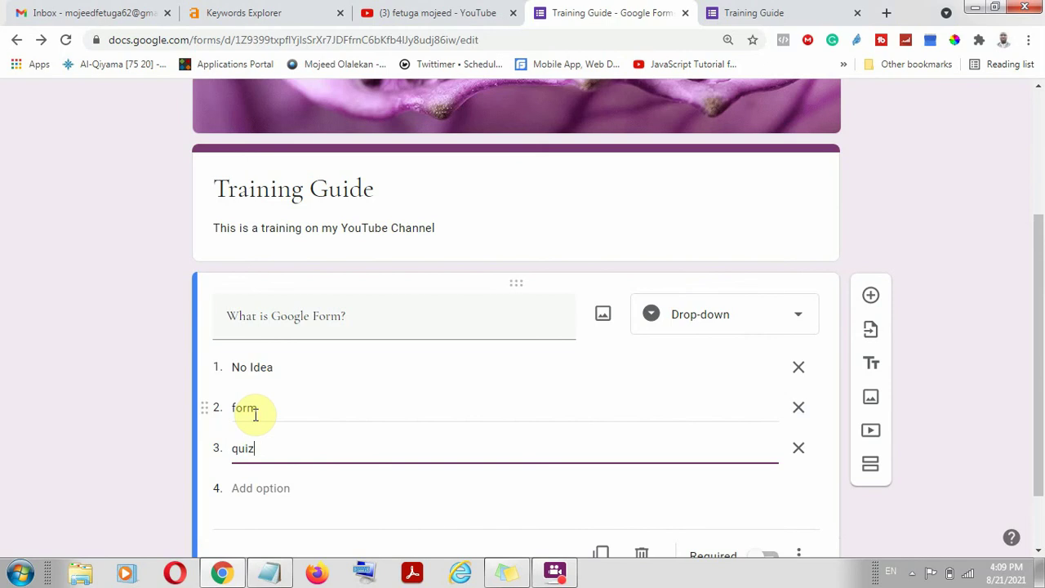
Reload the live Training Guide form and check the choices offered by the drop-down question
key(Tab)
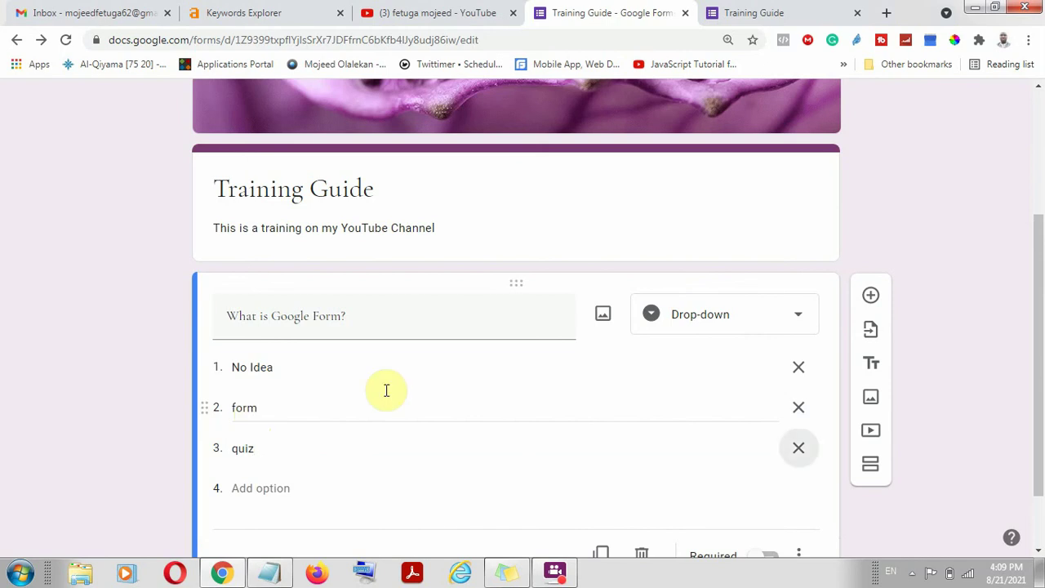
click(739, 10)
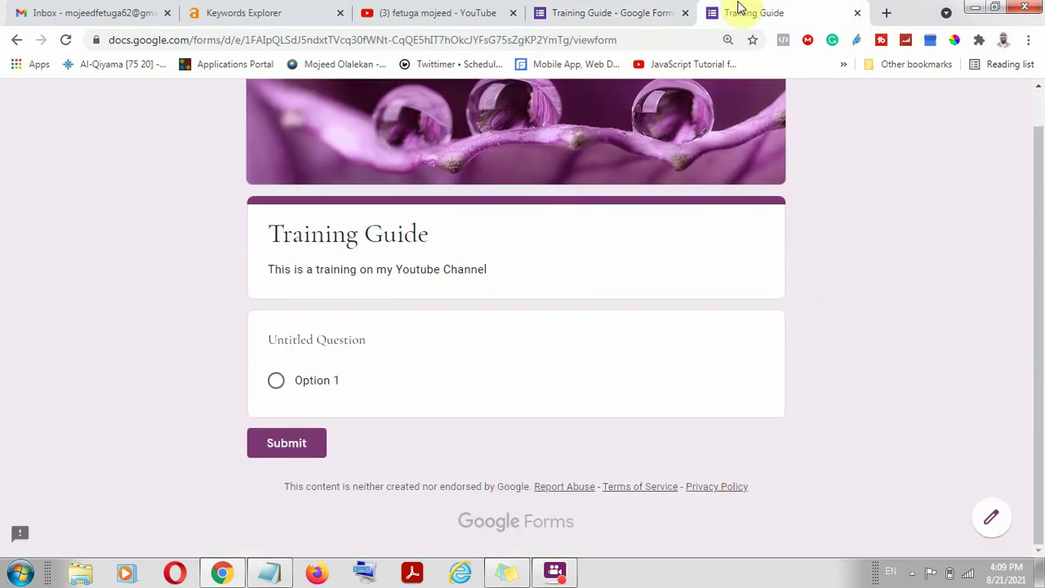
click(67, 41)
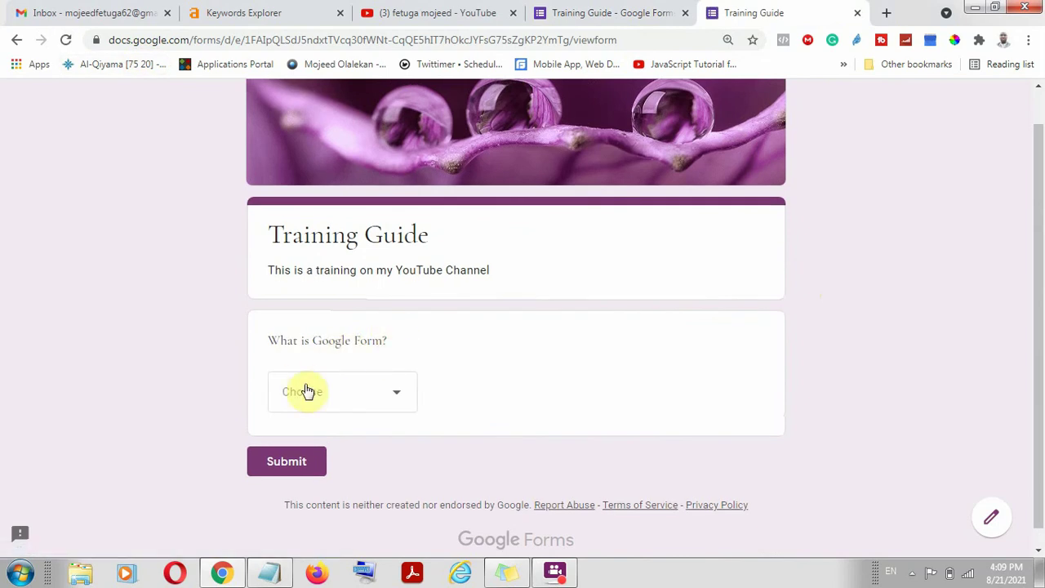
click(396, 395)
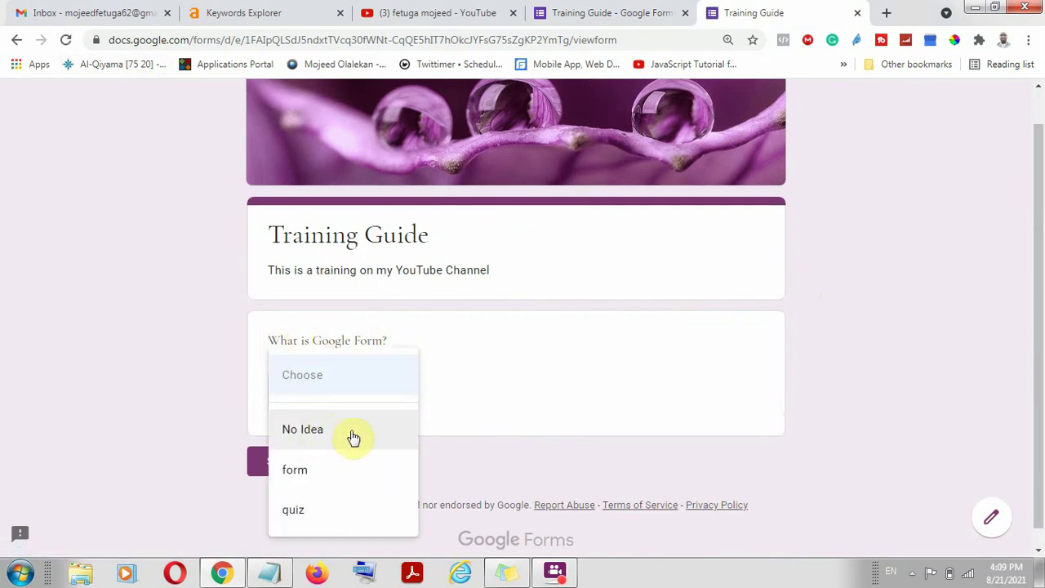
click(888, 401)
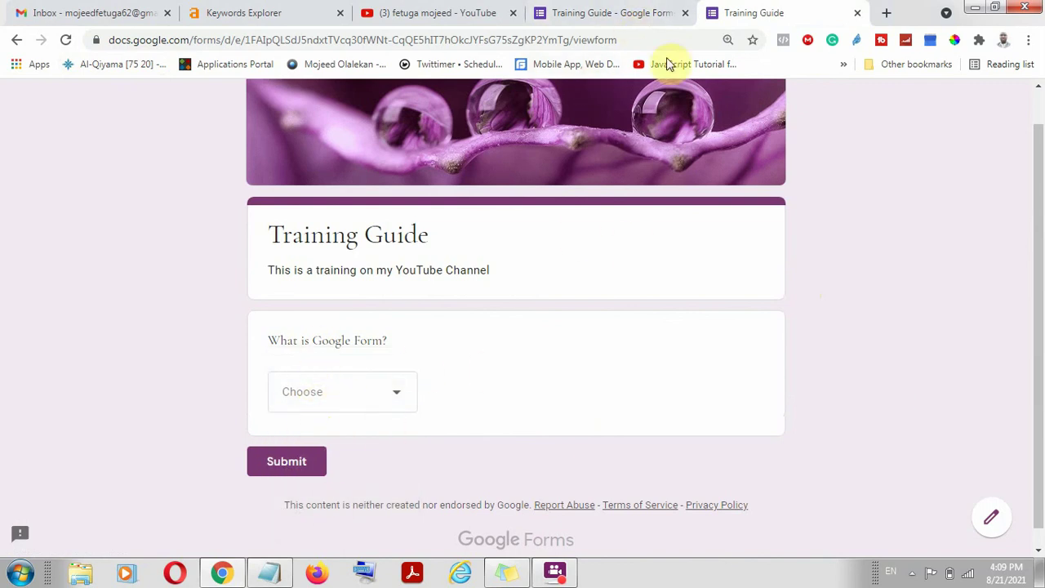
click(618, 10)
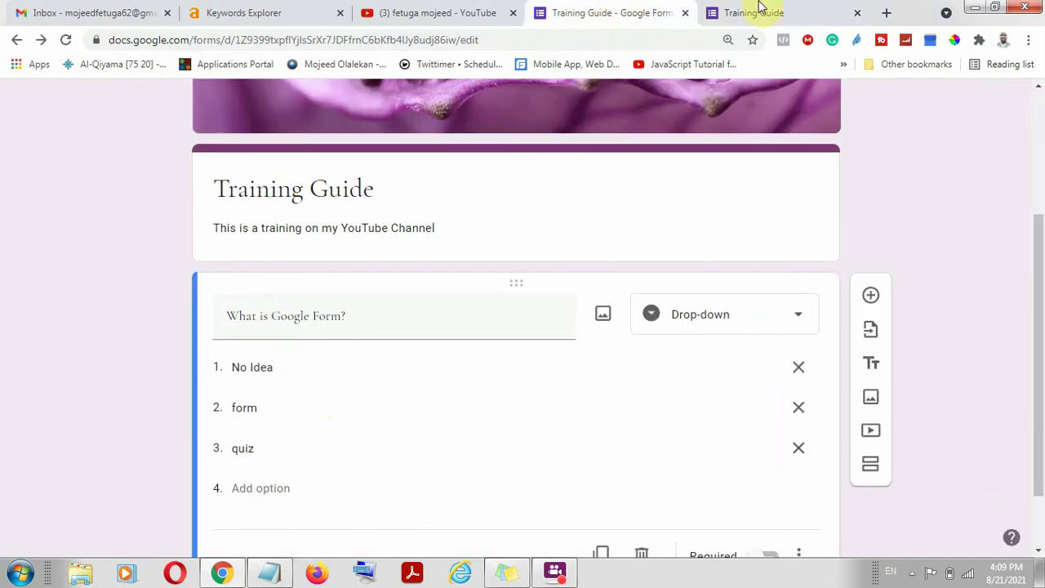
click(758, 9)
click(628, 18)
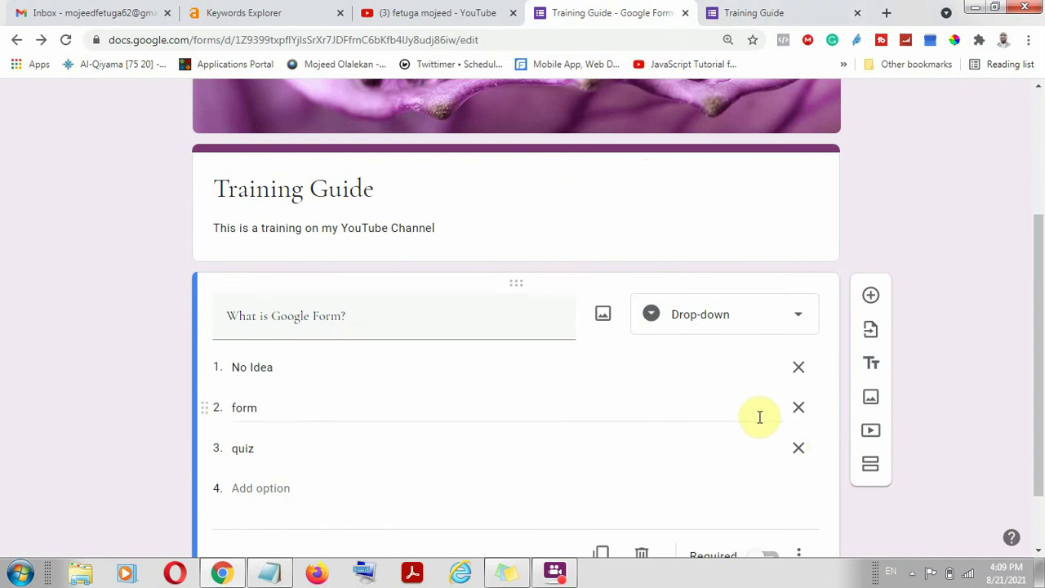
Remove the "form" option from the "What is Google Form?" question and change its type to Multiple choice
click(695, 407)
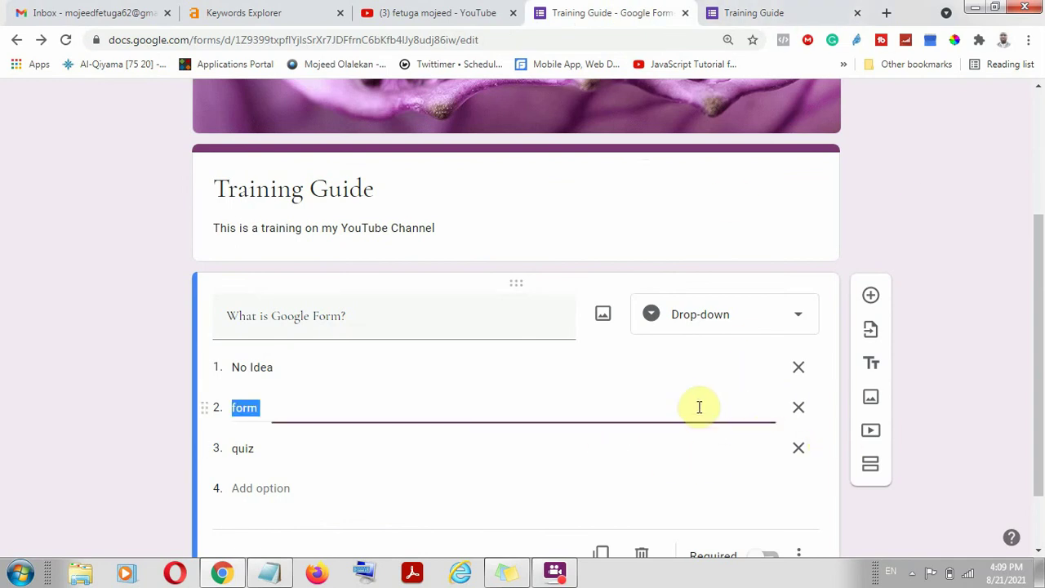
click(783, 415)
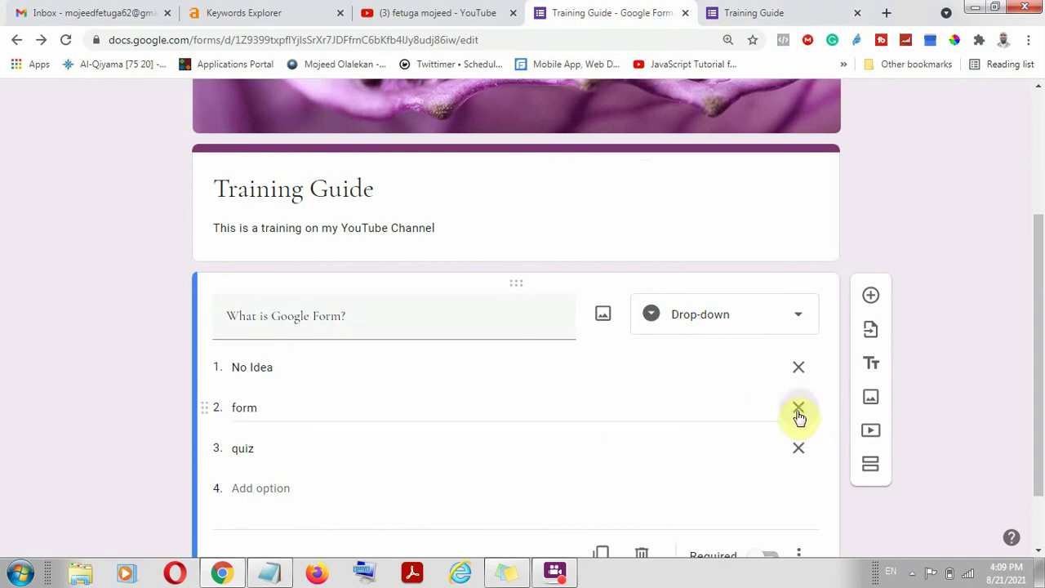
click(771, 314)
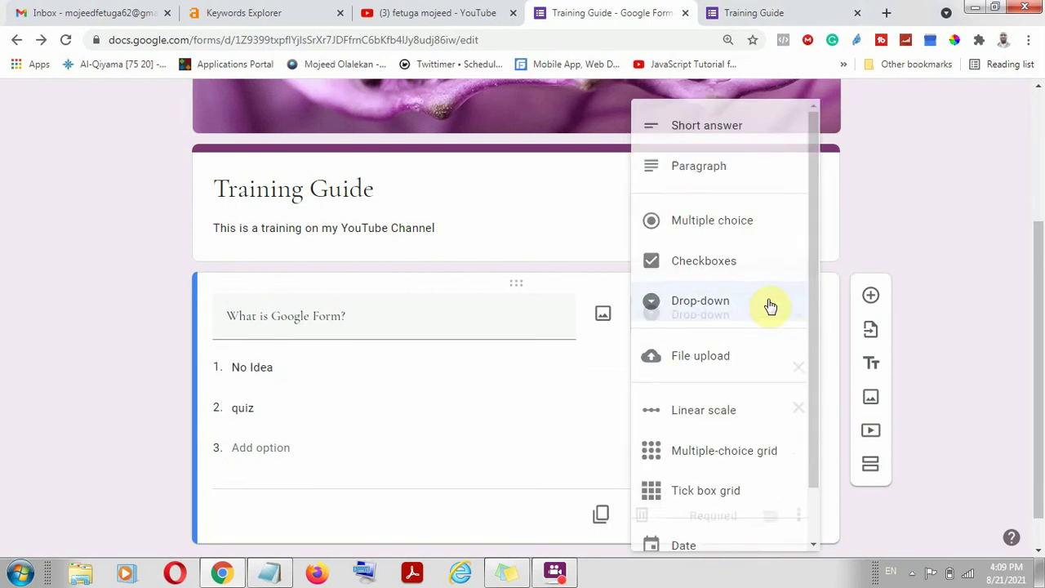
click(724, 229)
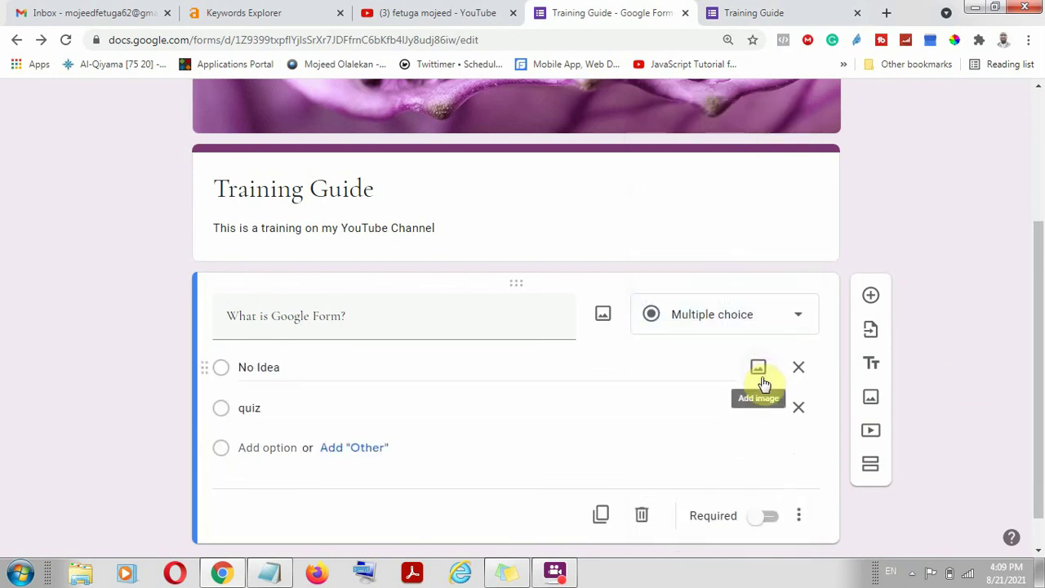
Add "form" as the third option and insert the purple Google Forms icon into it through a Google Image Search for "form"
click(274, 444)
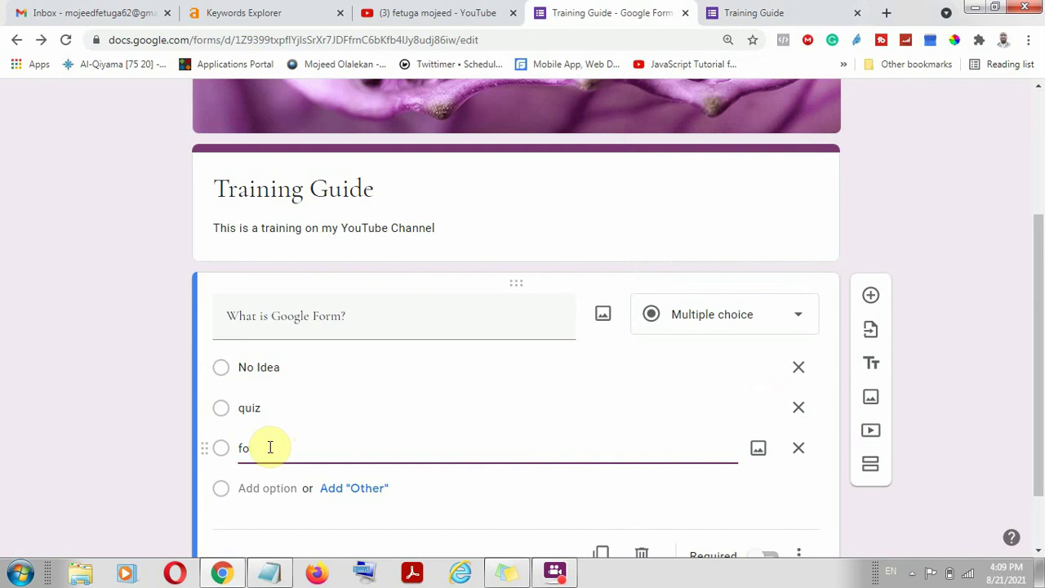
click(758, 447)
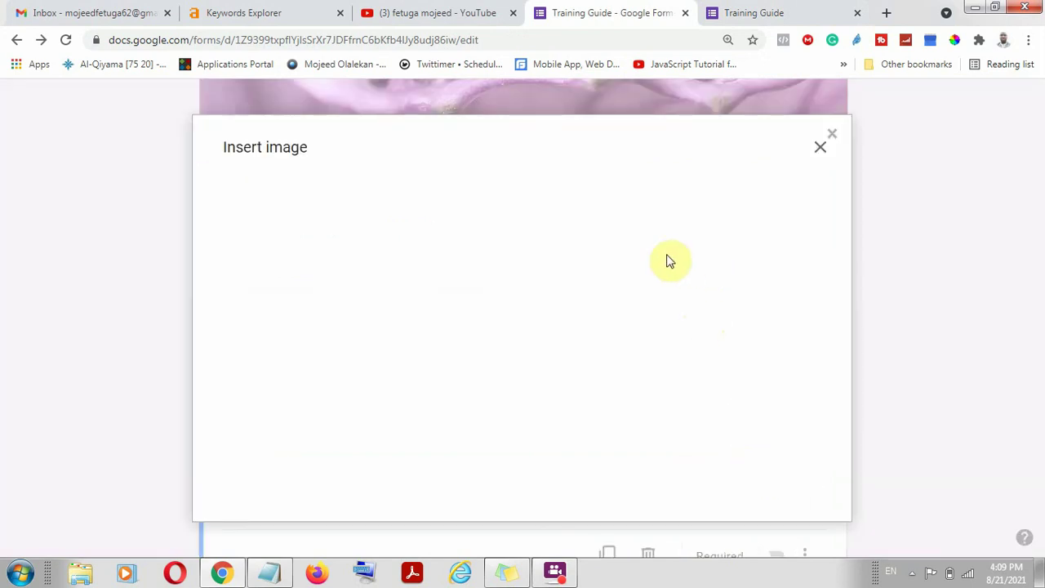
click(699, 200)
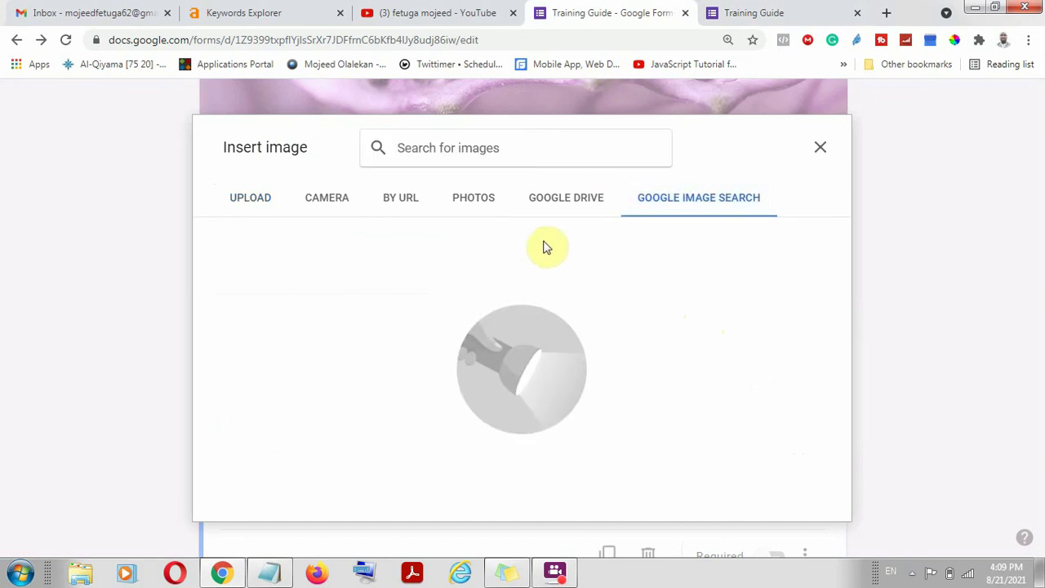
text(f)
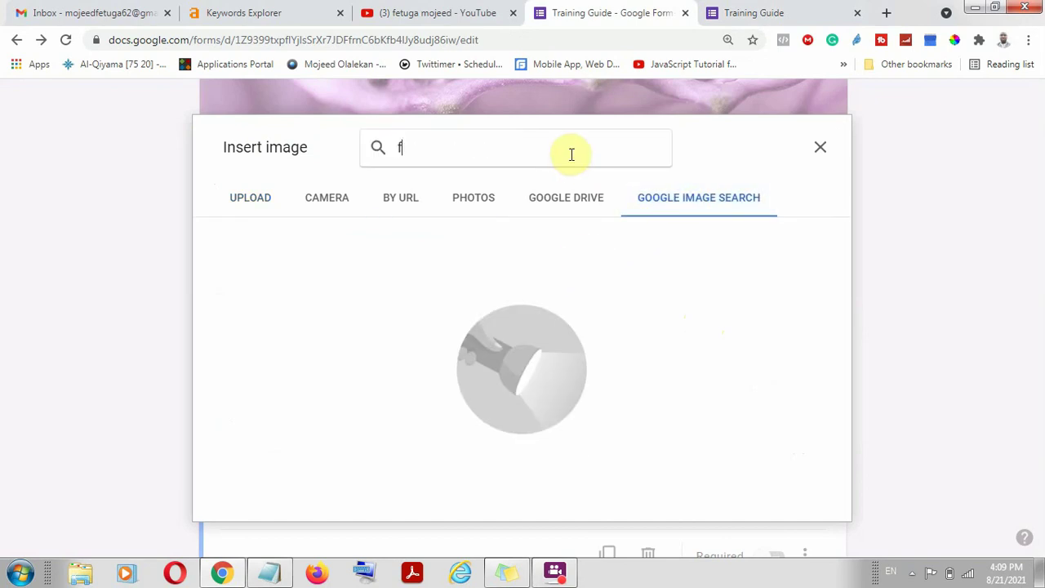
text(o)
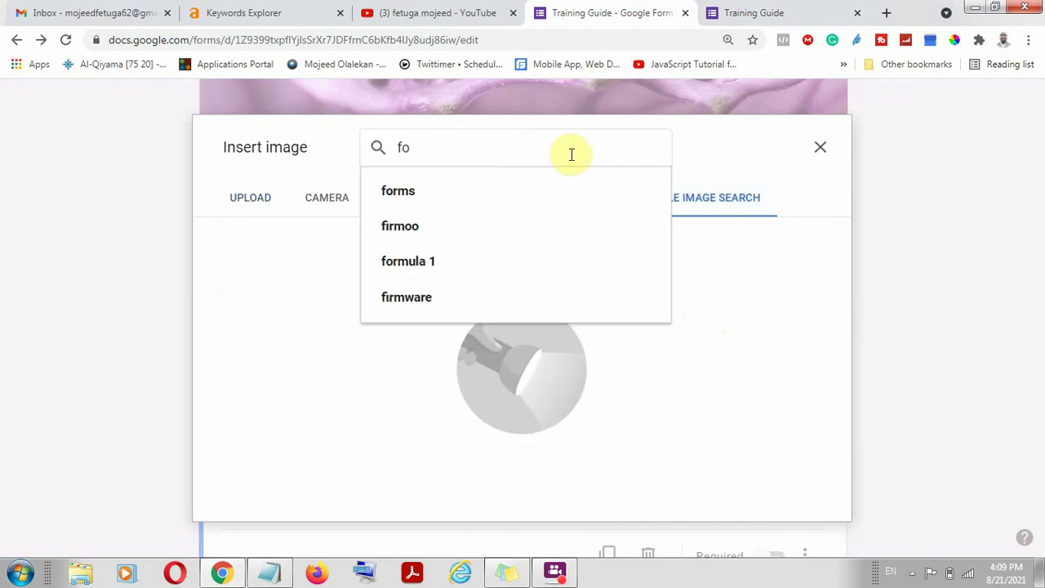
text(irmrm)
key(Return)
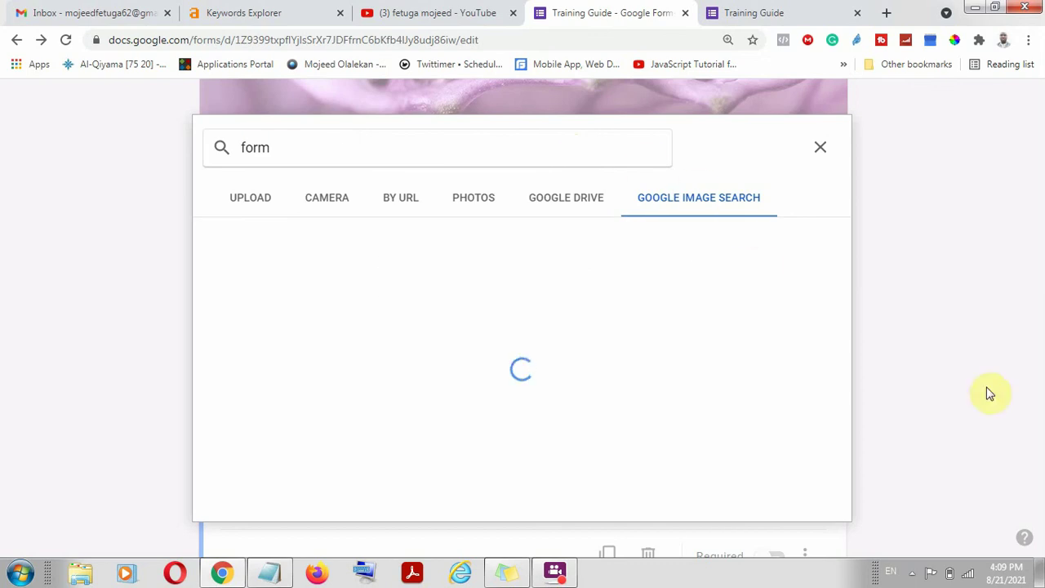
click(663, 410)
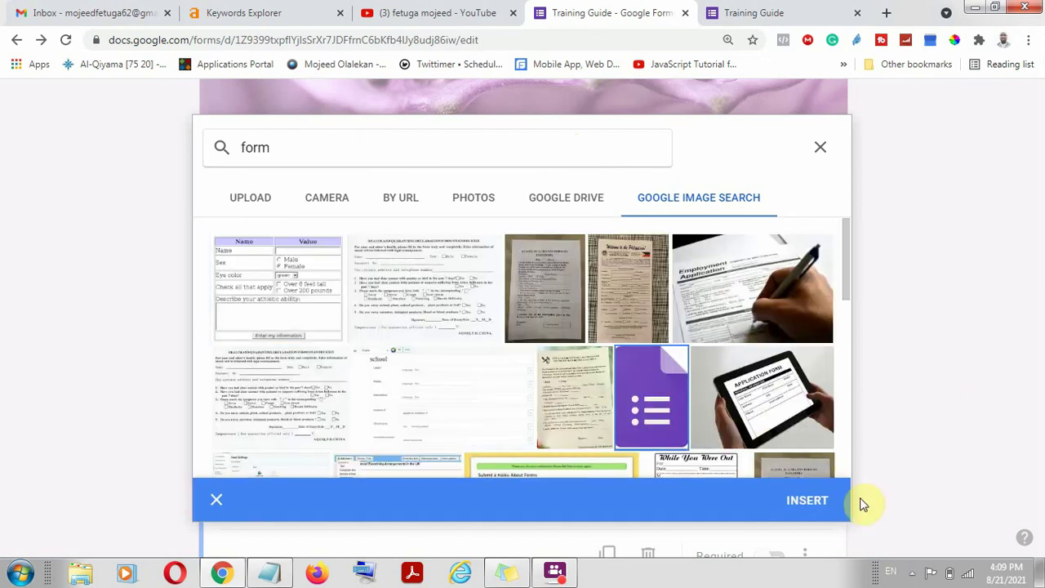
click(816, 504)
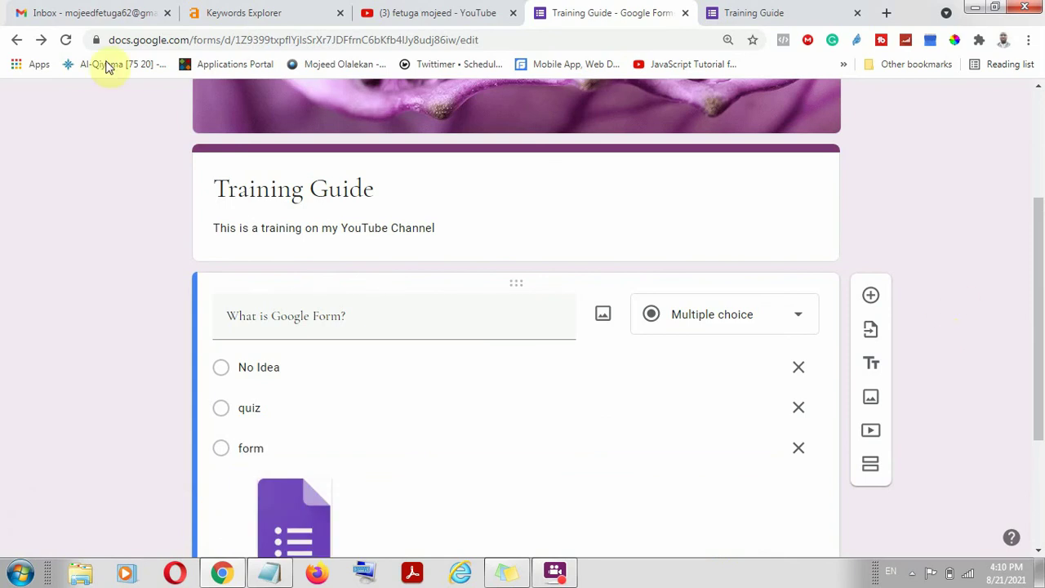
Reload the live form and examine how the multiple-choice options and the "form" option's picture are laid out
scroll(243, 199, up, 3)
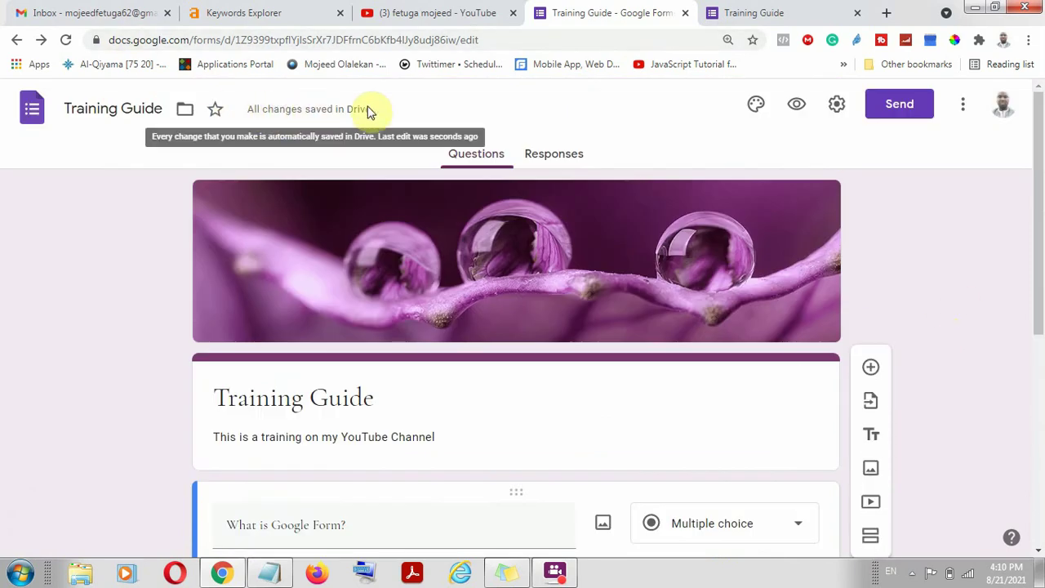
click(789, 10)
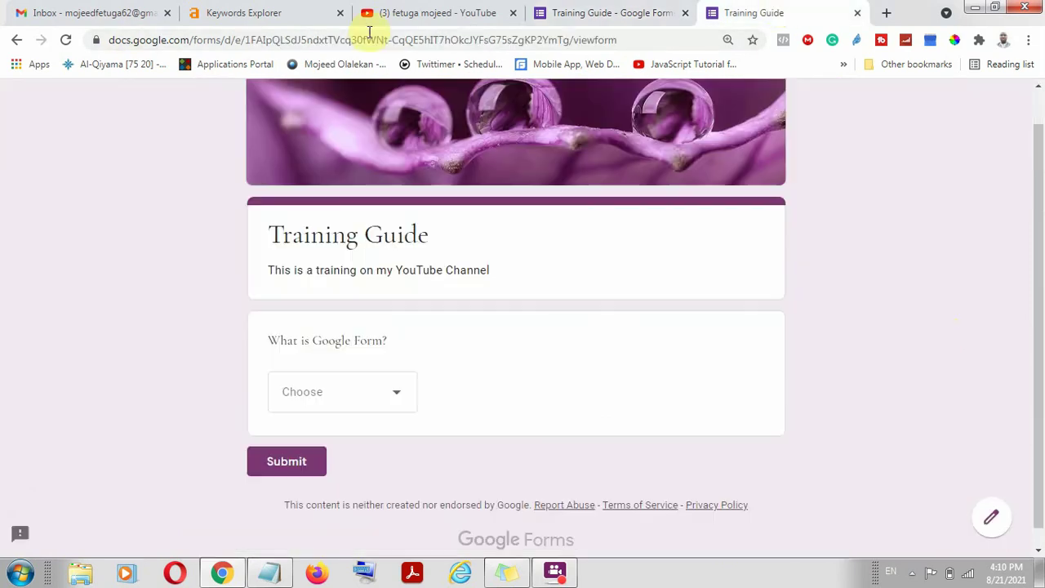
click(65, 39)
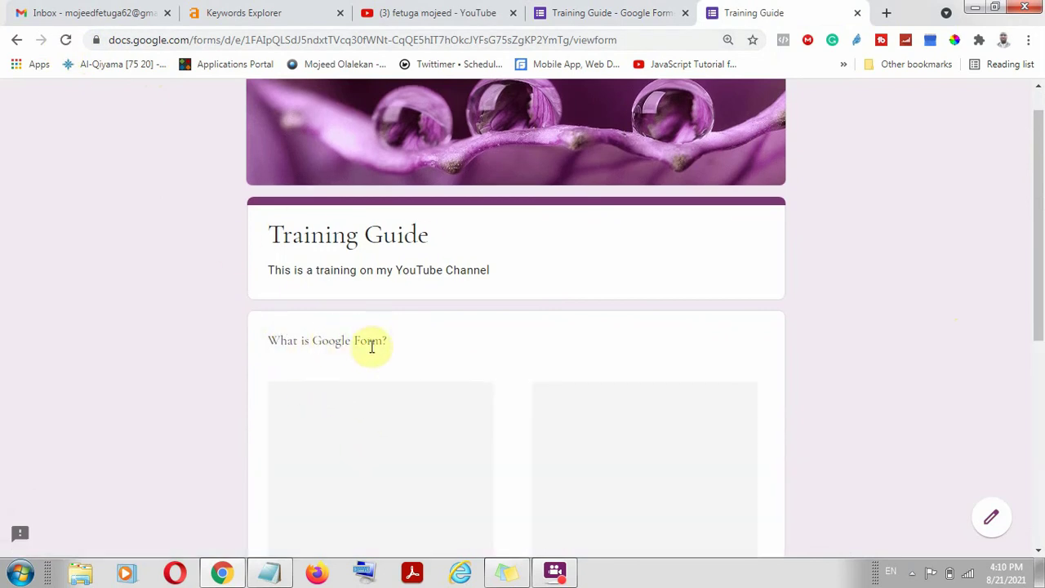
scroll(357, 355, down, 3)
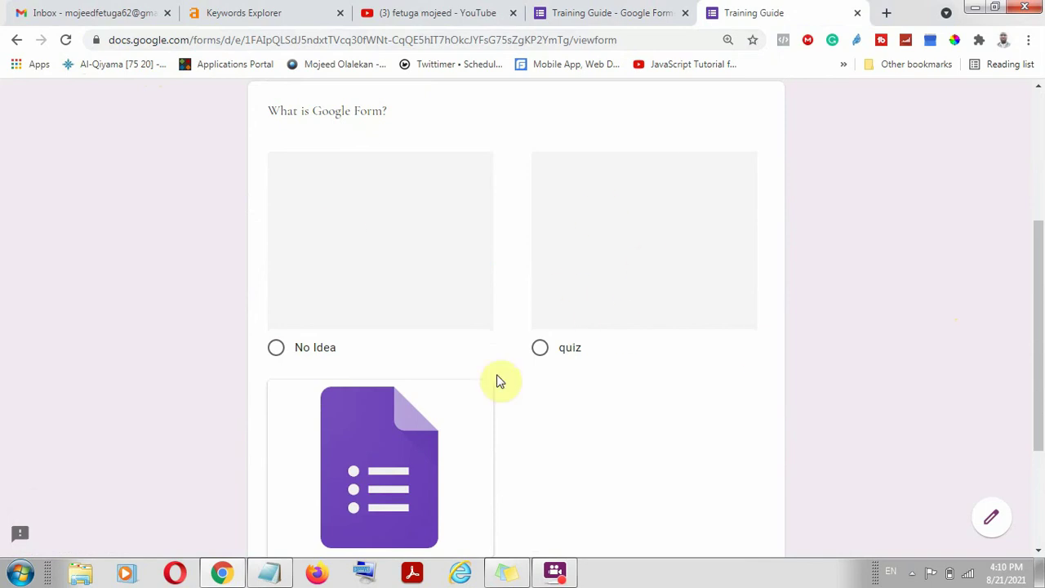
scroll(315, 327, down, 3)
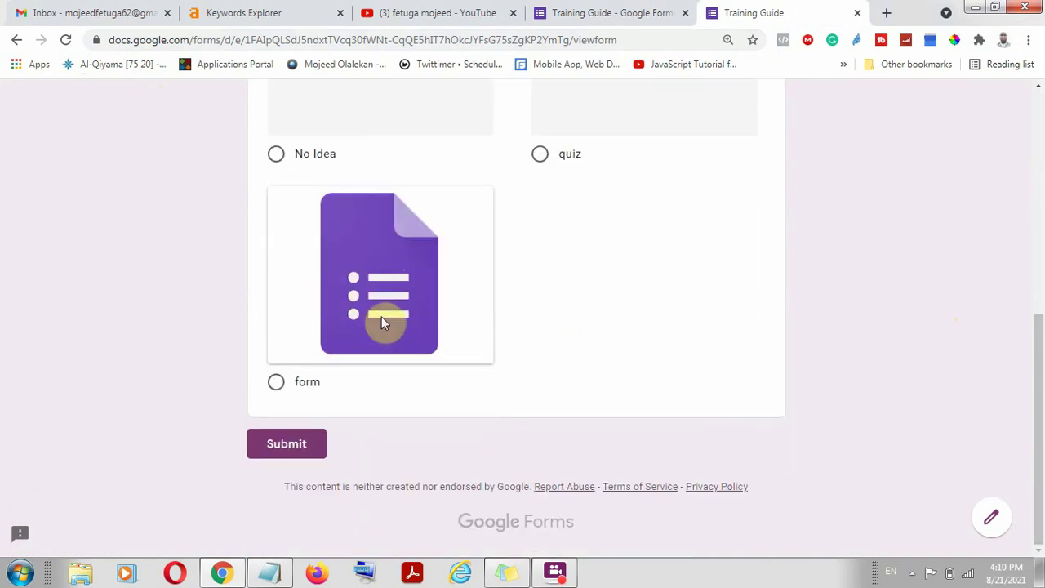
scroll(643, 366, up, 3)
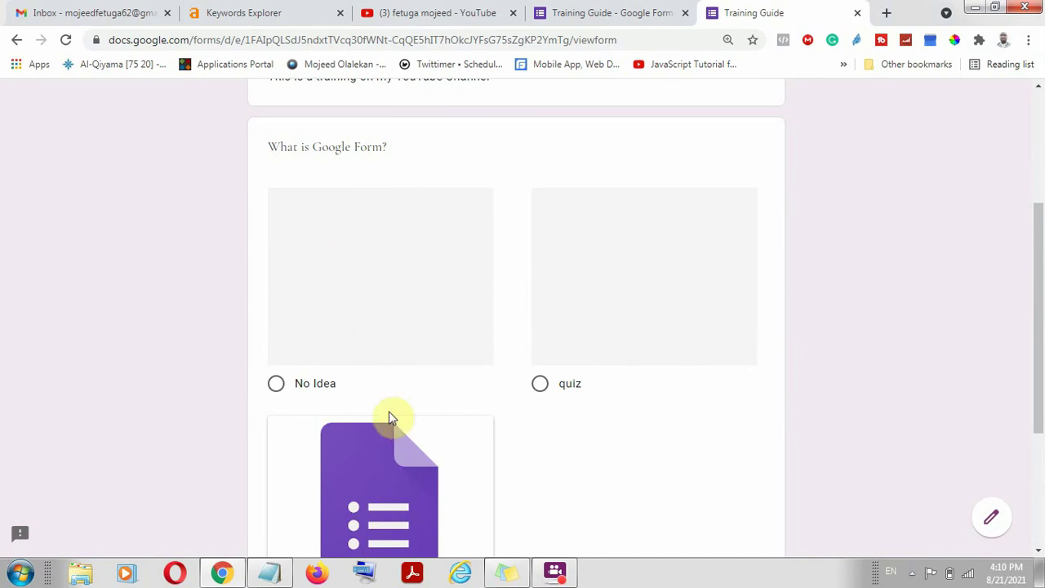
scroll(464, 199, down, 2)
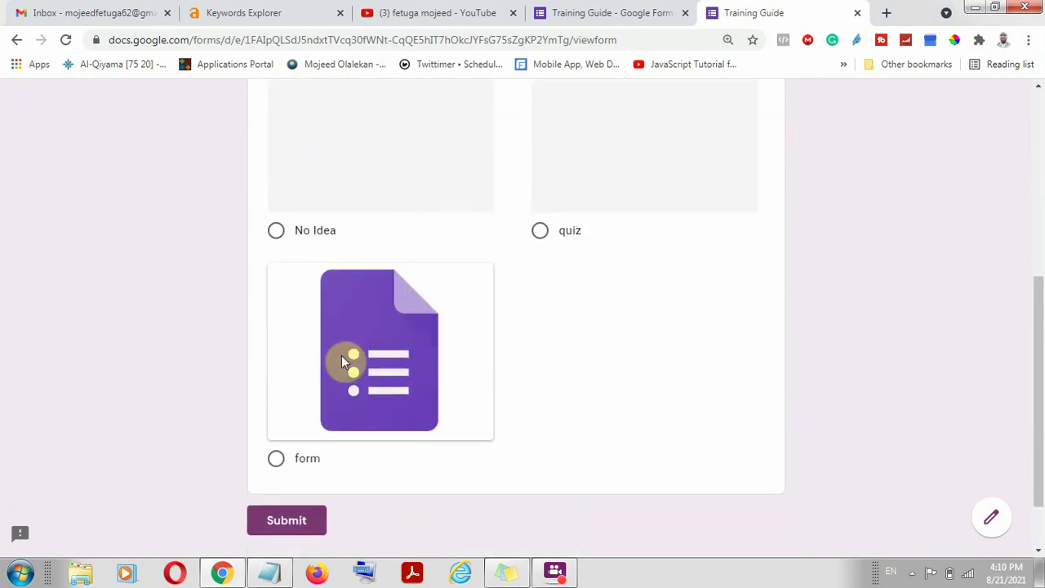
scroll(343, 360, up, 3)
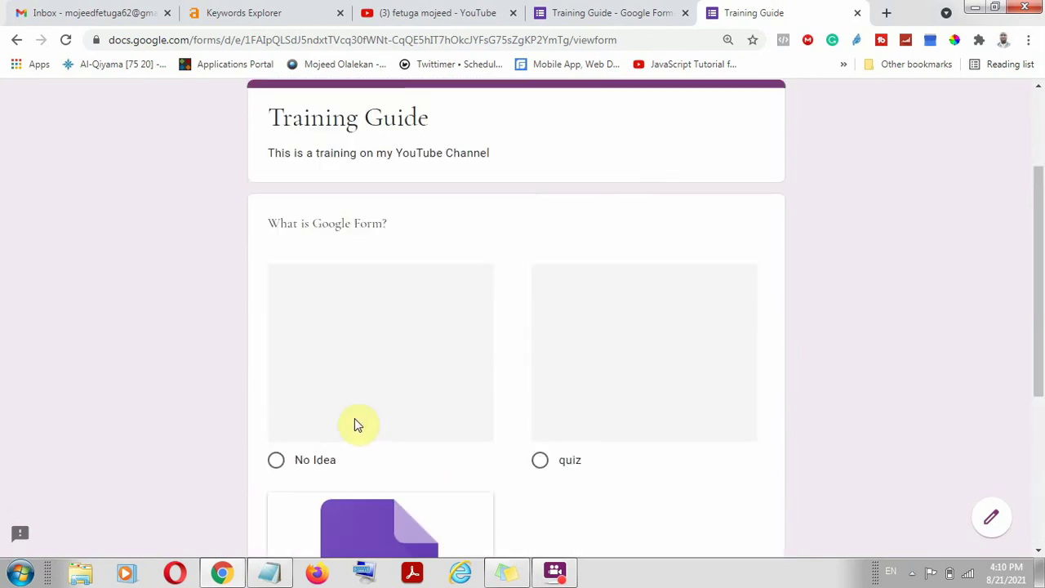
In the form editor, search Google Images for "quiz" and insert the red QUIZ picture with coloured question marks into the "quiz" option
click(582, 13)
scroll(642, 380, down, 5)
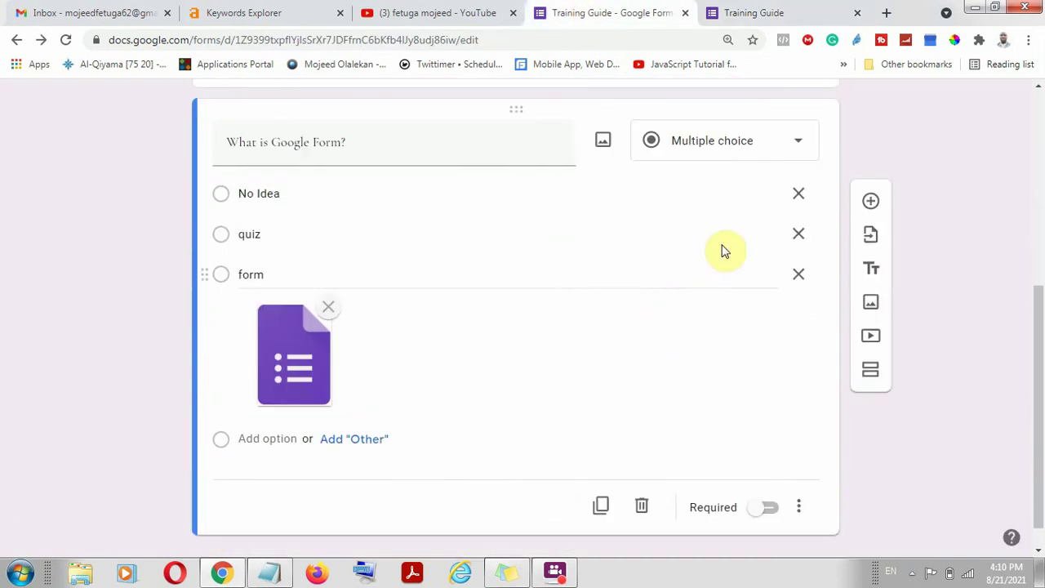
click(758, 235)
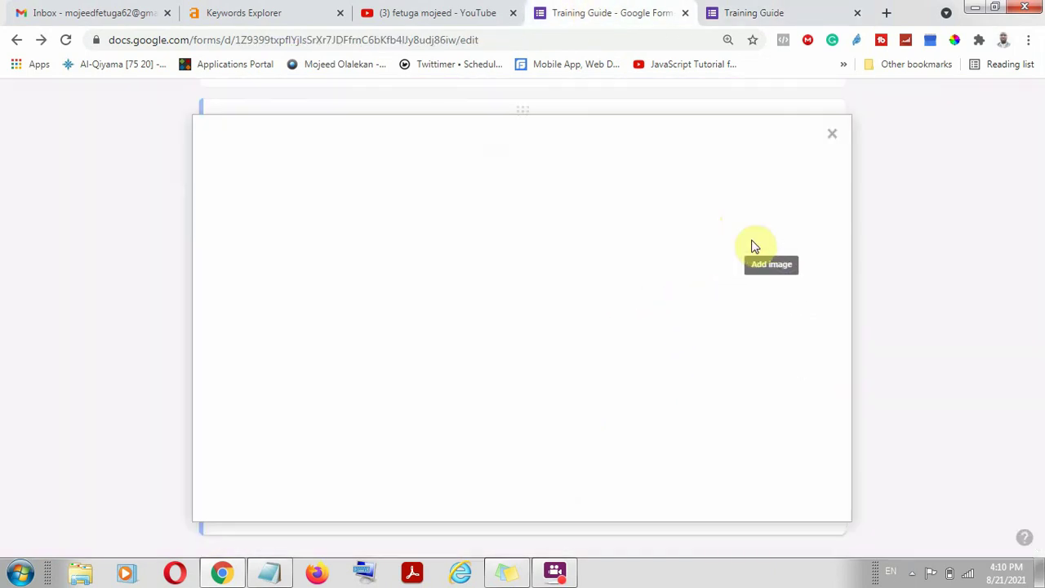
click(702, 196)
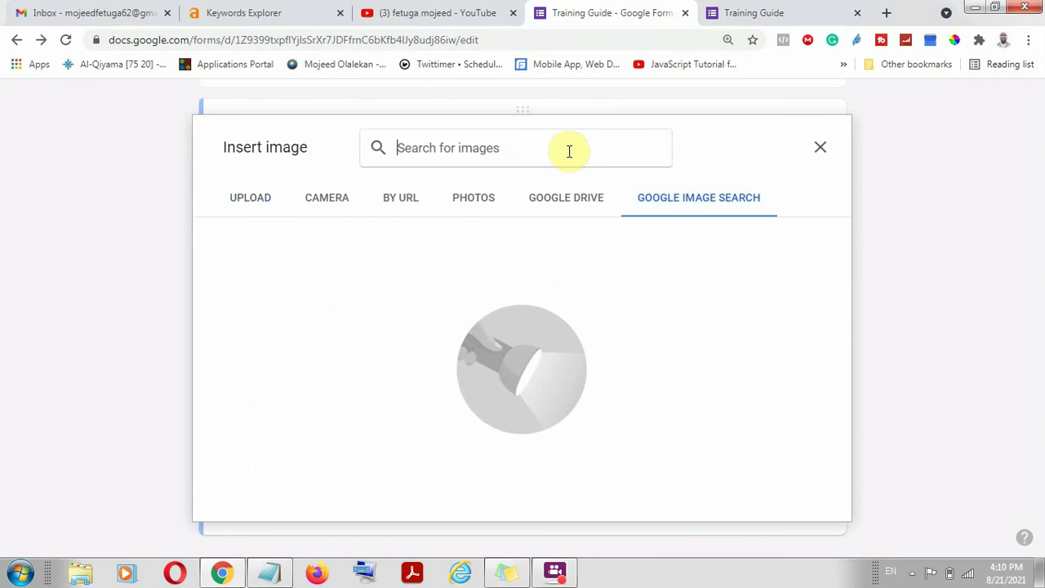
text(quiz)
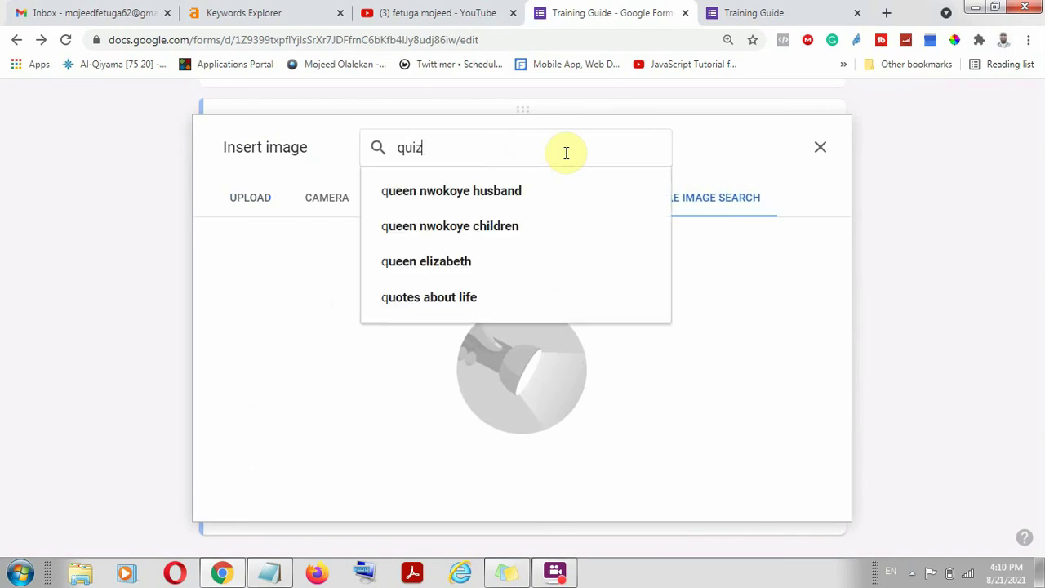
key(Return)
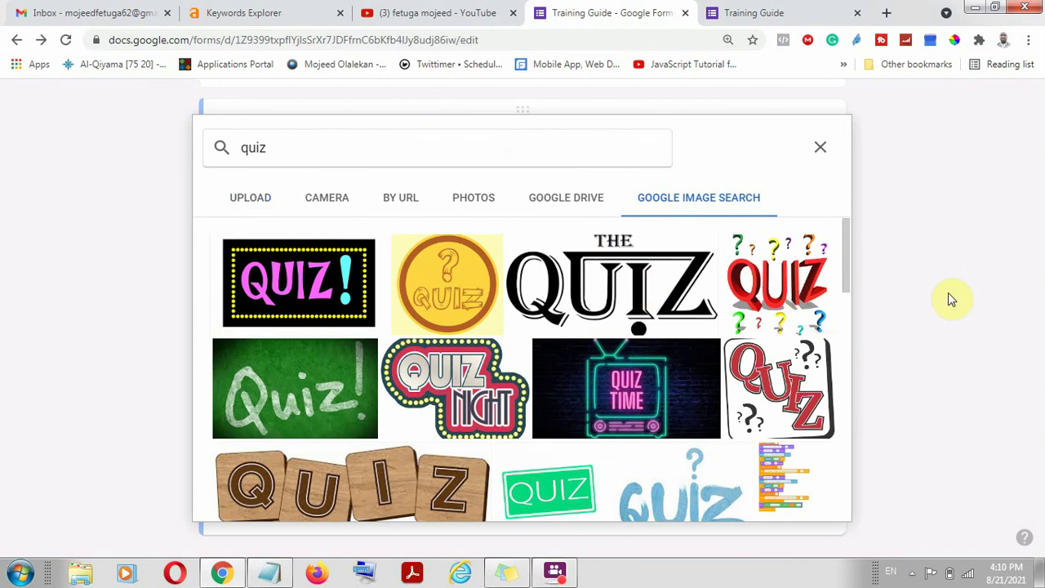
click(777, 282)
click(806, 498)
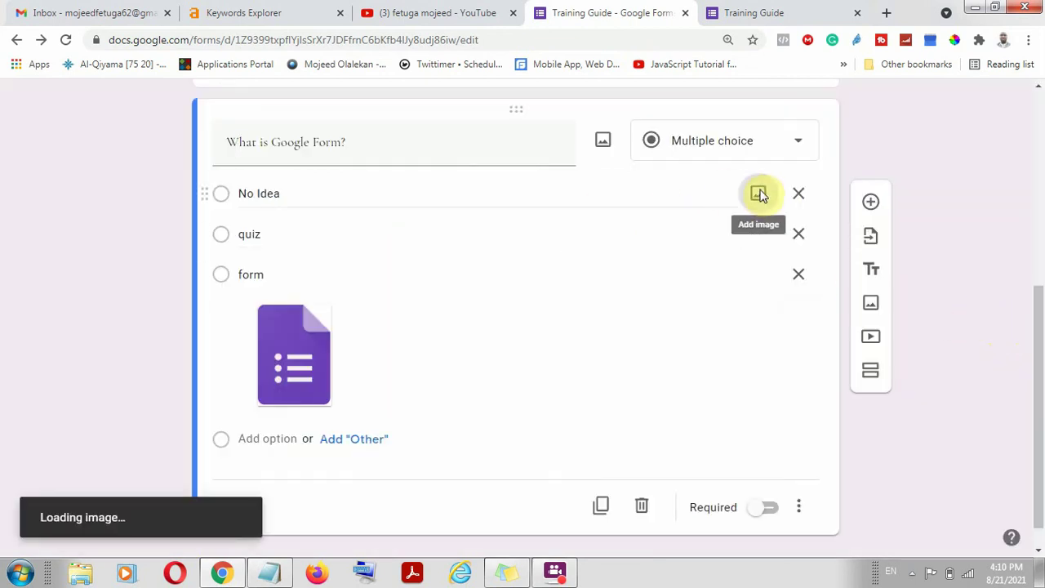
Search Google Images for "no idea" and insert the light bulb picture with the red cross into the "No Idea" option
click(758, 194)
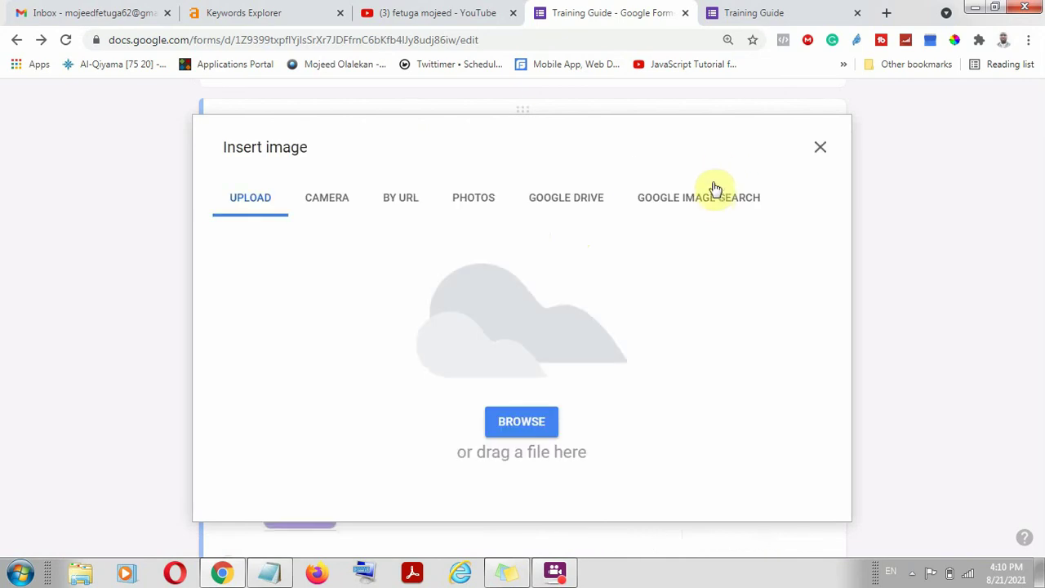
click(715, 199)
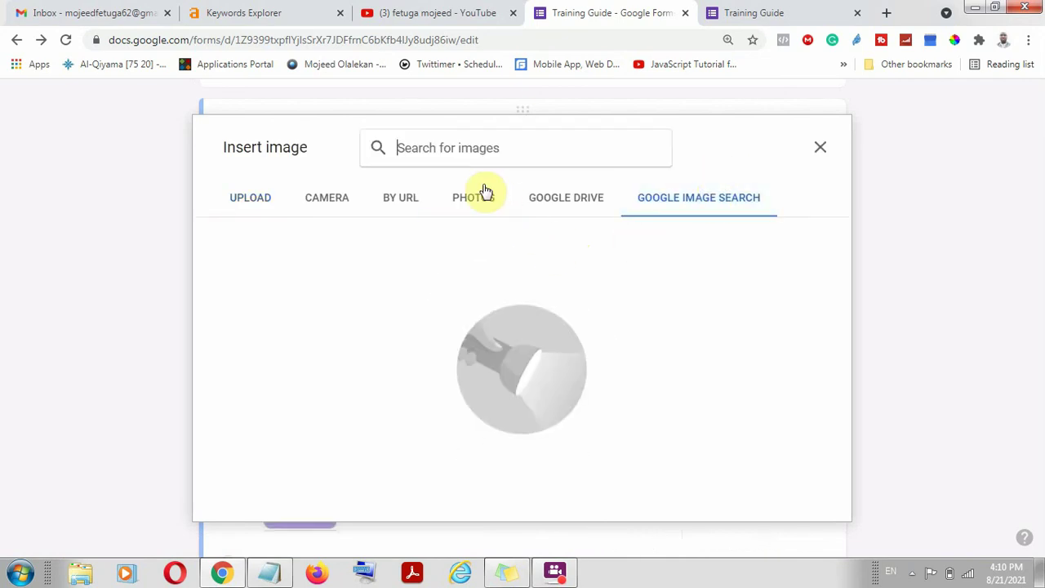
text(no idea)
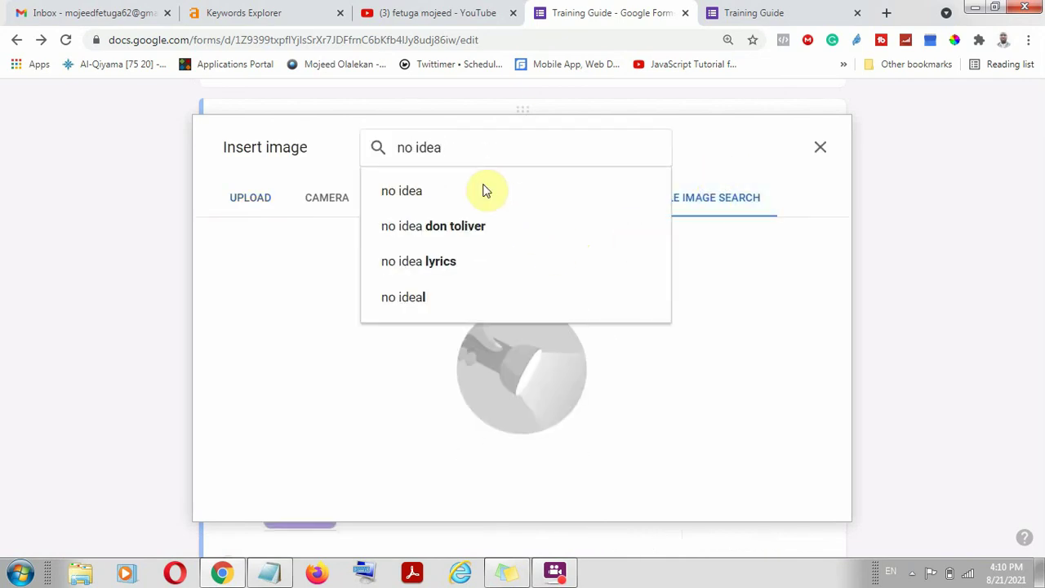
click(482, 191)
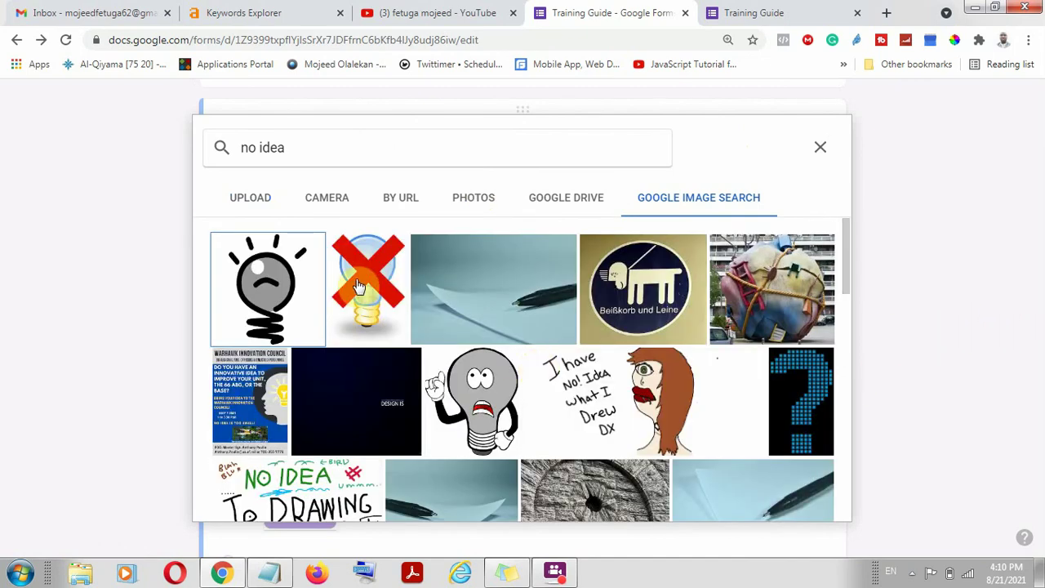
click(400, 322)
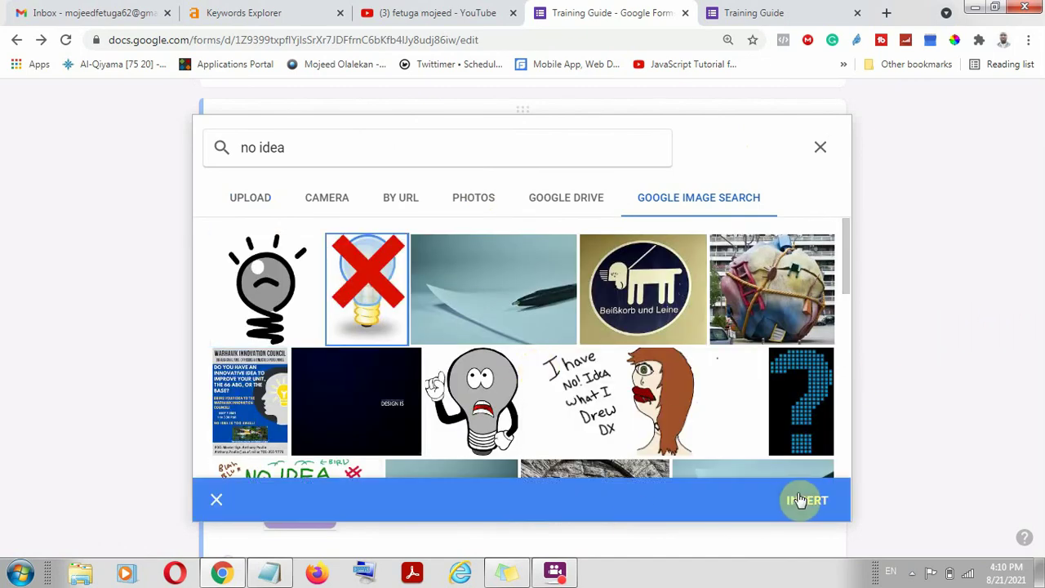
click(800, 501)
scroll(304, 343, down, 2)
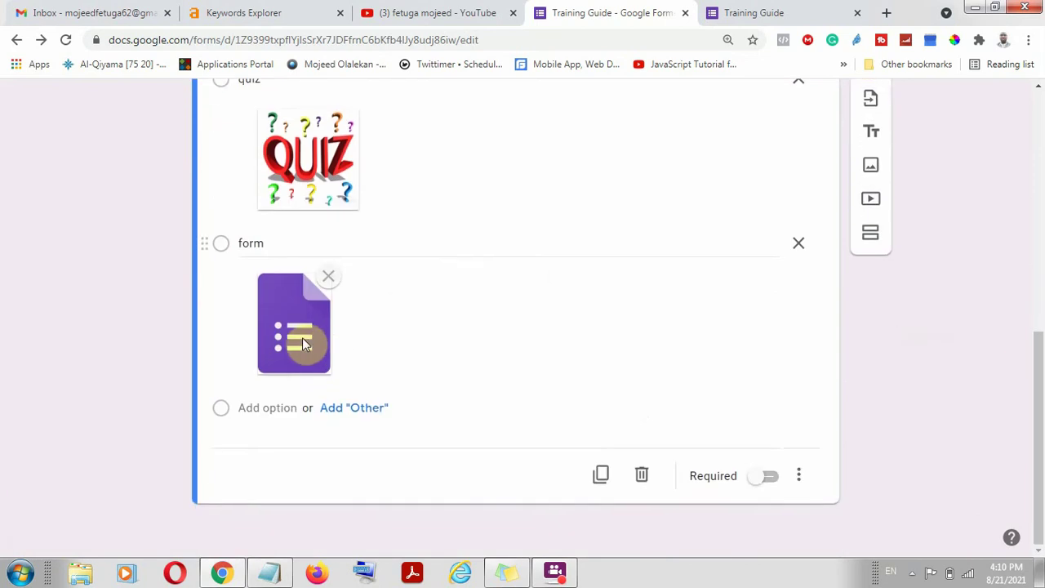
scroll(294, 408, down, 3)
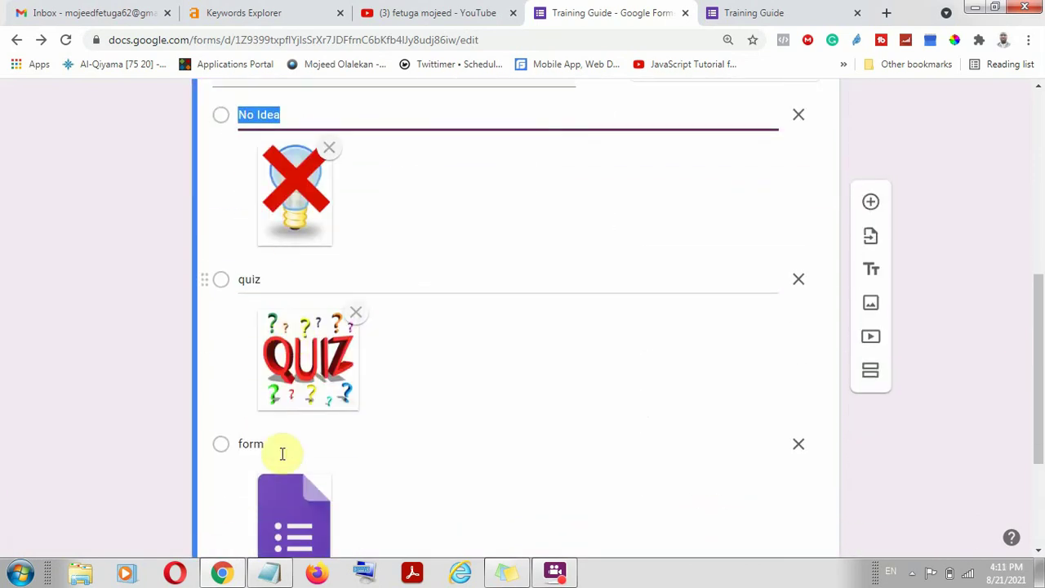
scroll(282, 454, down, 3)
scroll(280, 362, up, 3)
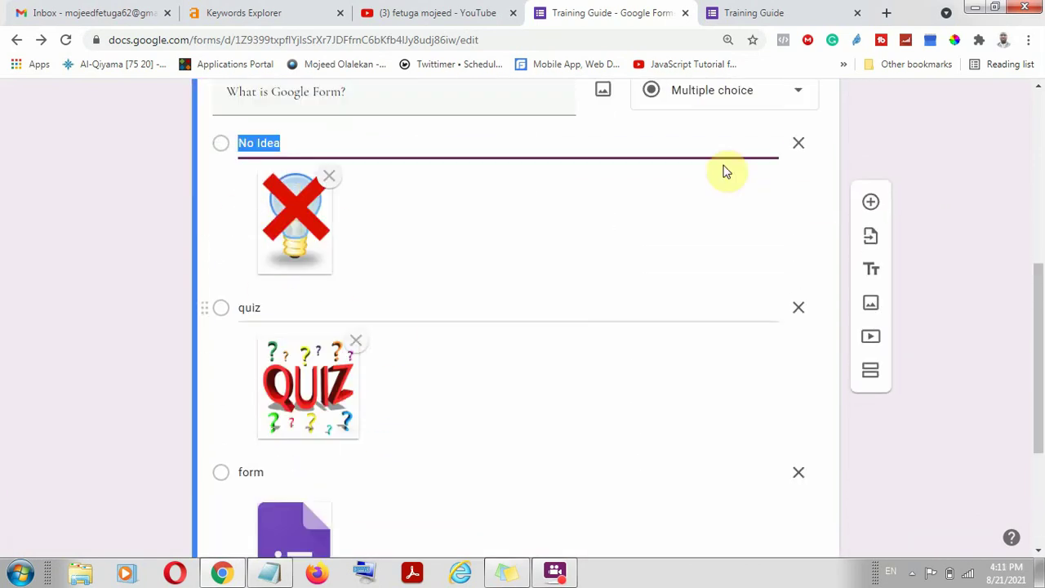
Reload the live form and examine the pictures of the "No Idea", "quiz" and "form" options
click(759, 13)
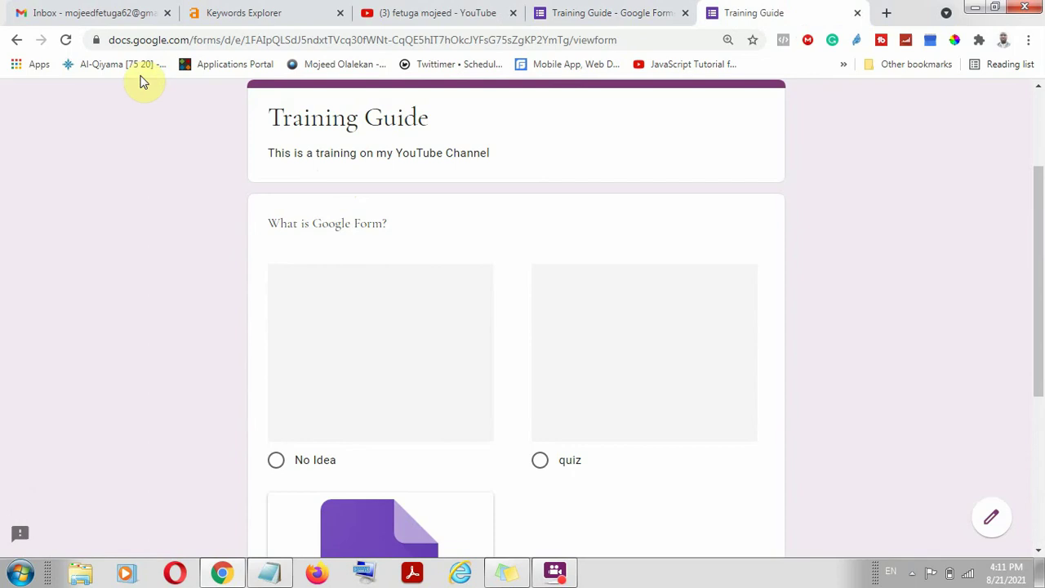
click(63, 41)
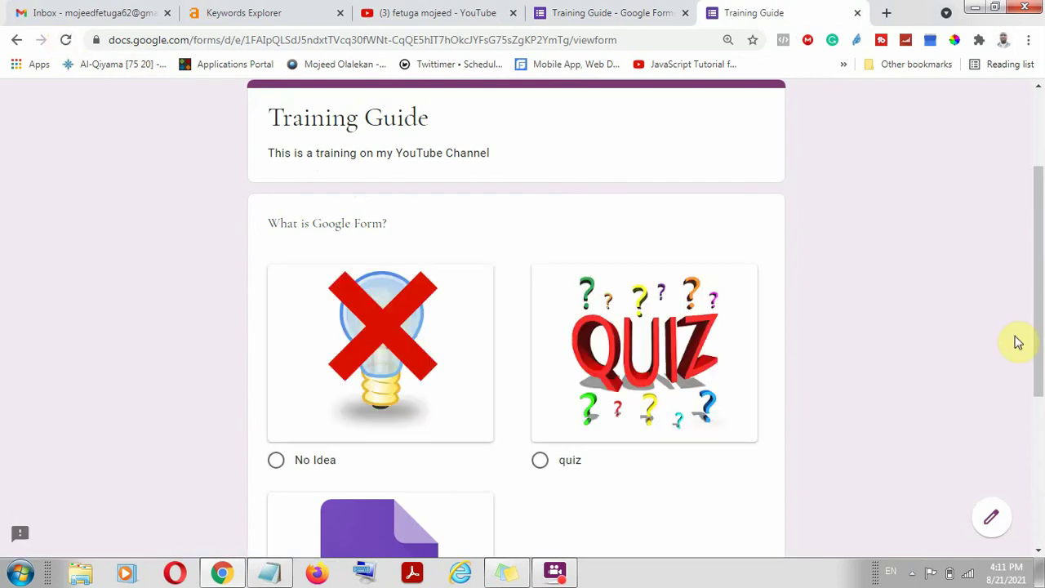
scroll(375, 219, down, 3)
scroll(356, 229, up, 5)
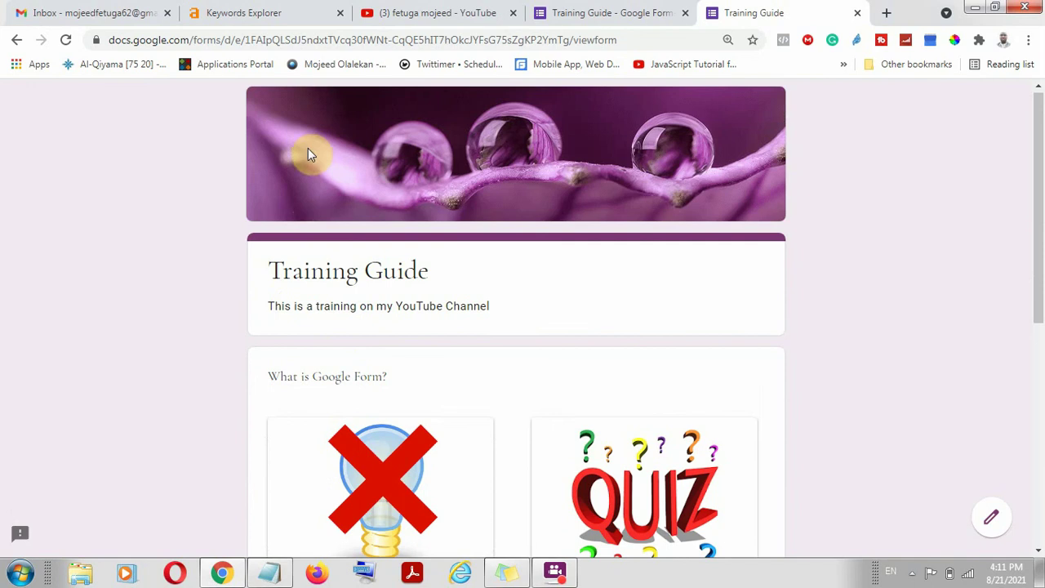
scroll(674, 291, down, 5)
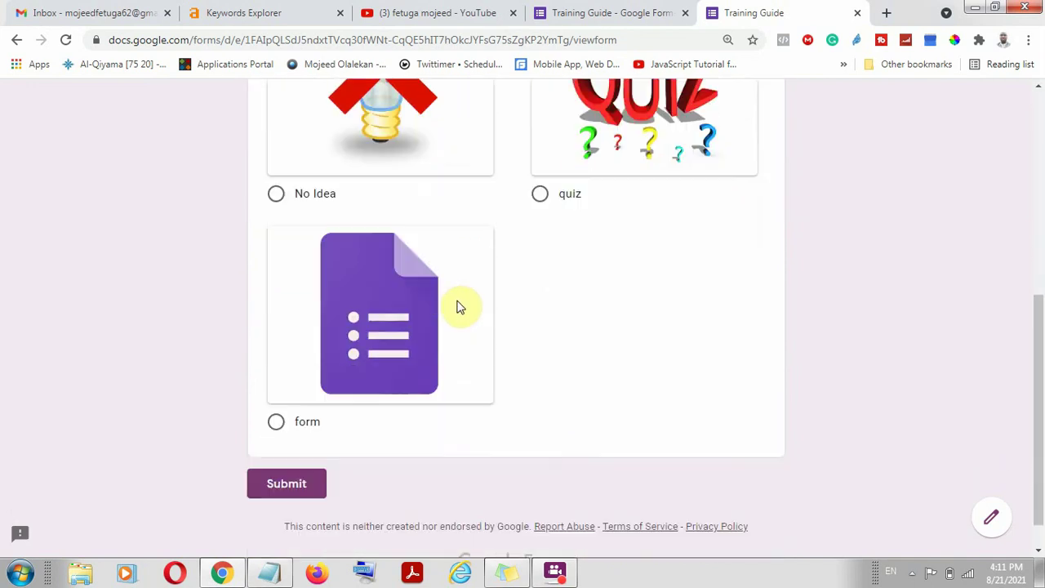
scroll(457, 307, down, 1)
scroll(312, 388, up, 4)
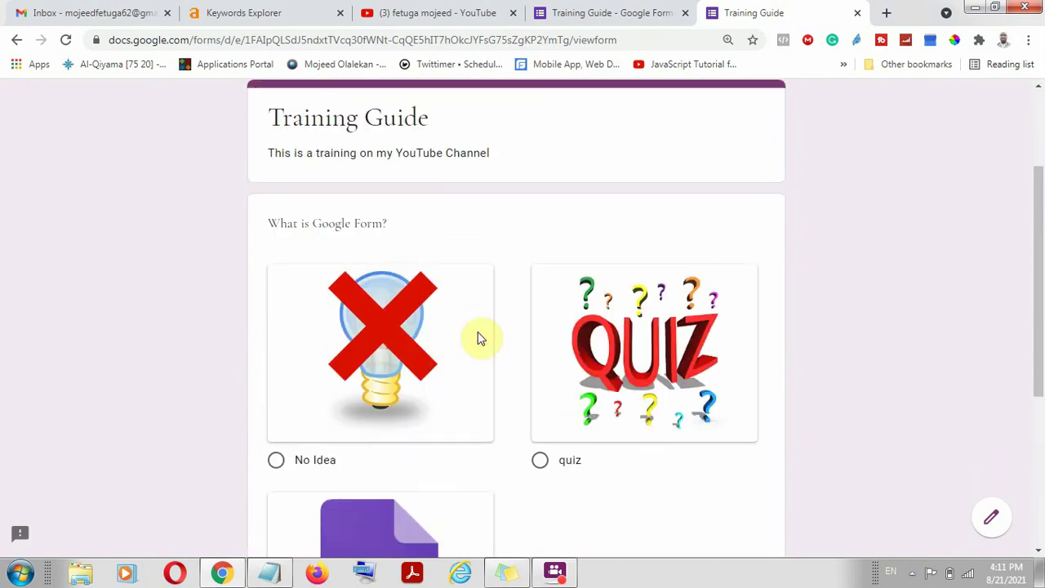
Choose "quiz" as the answer to "What is Google Form?" on the live form
click(539, 461)
scroll(805, 409, down, 4)
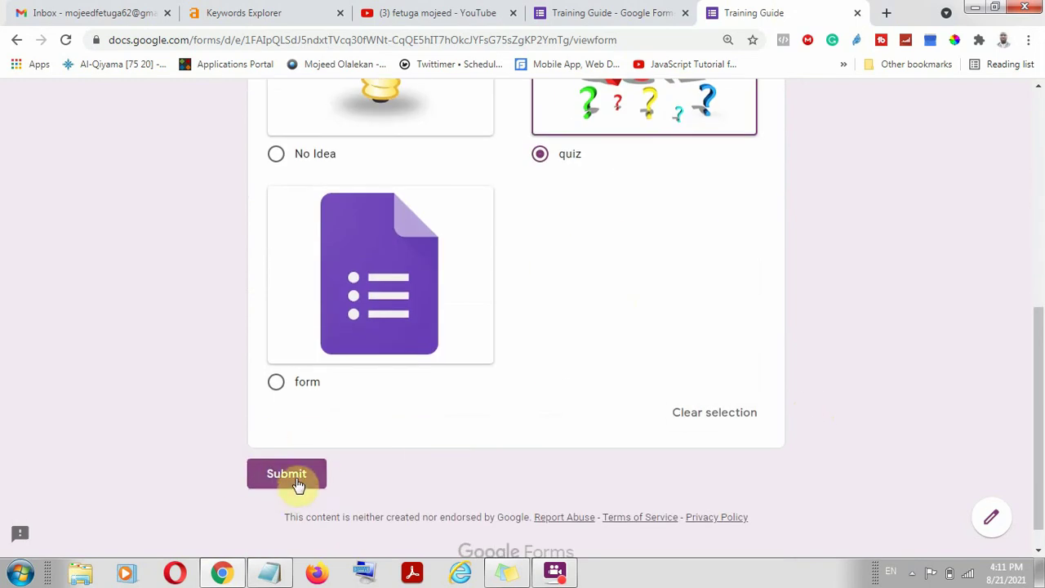
scroll(788, 319, up, 6)
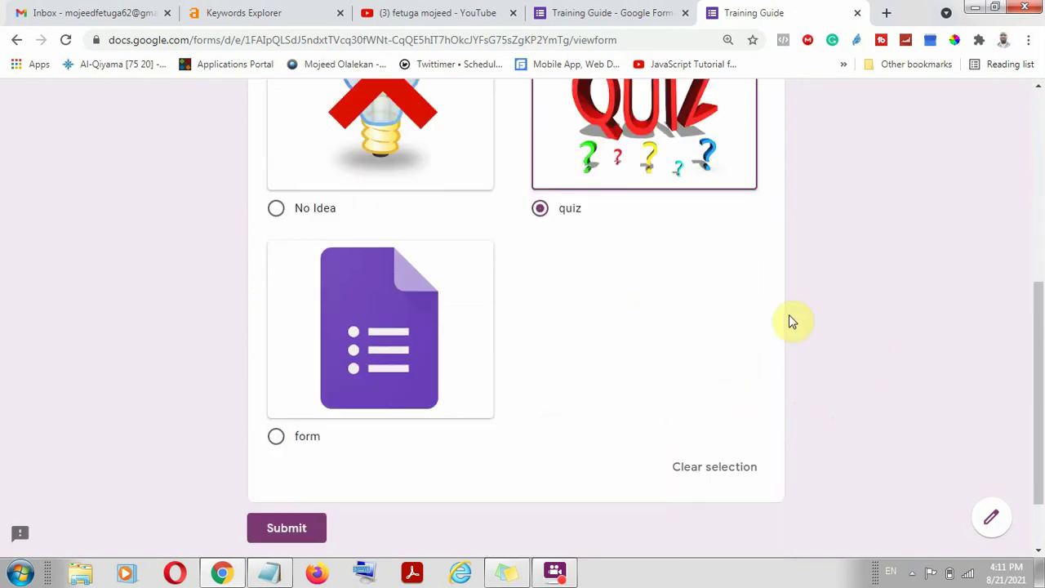
In the form editor, add a new question of type File upload and agree to let respondents upload files to Drive
click(620, 12)
scroll(571, 327, up, 5)
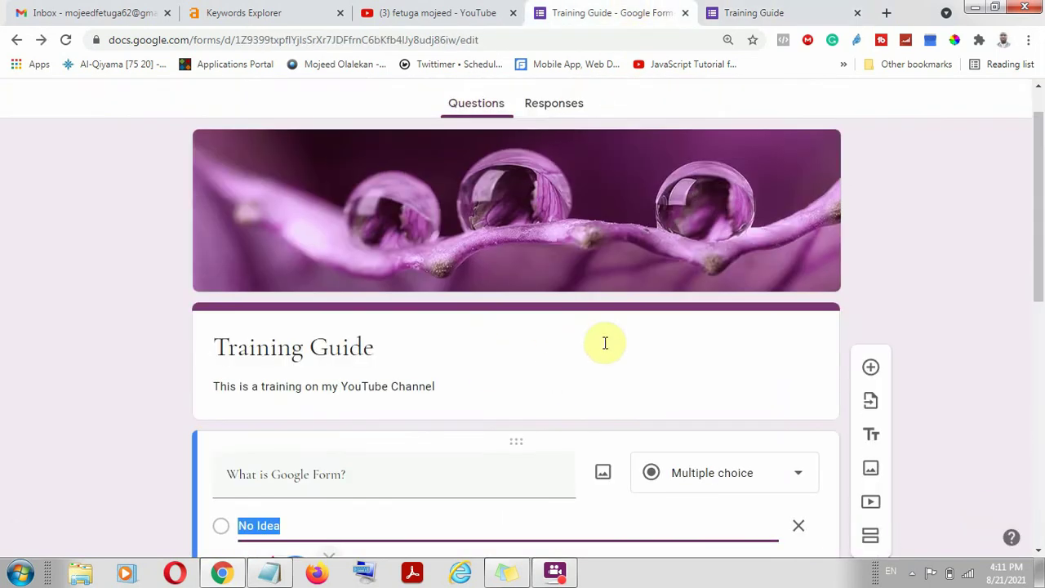
scroll(691, 331, down, 3)
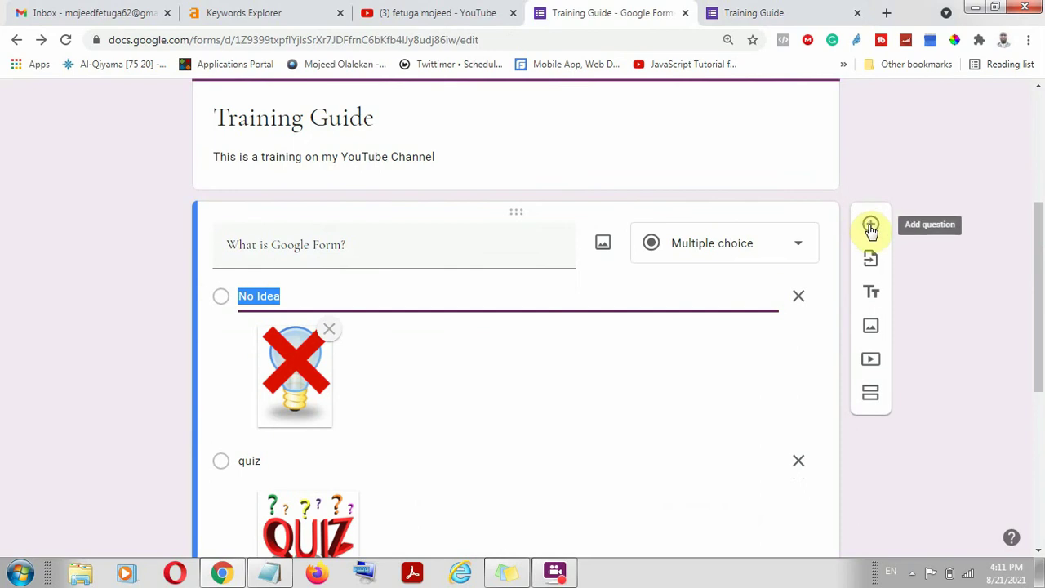
click(764, 258)
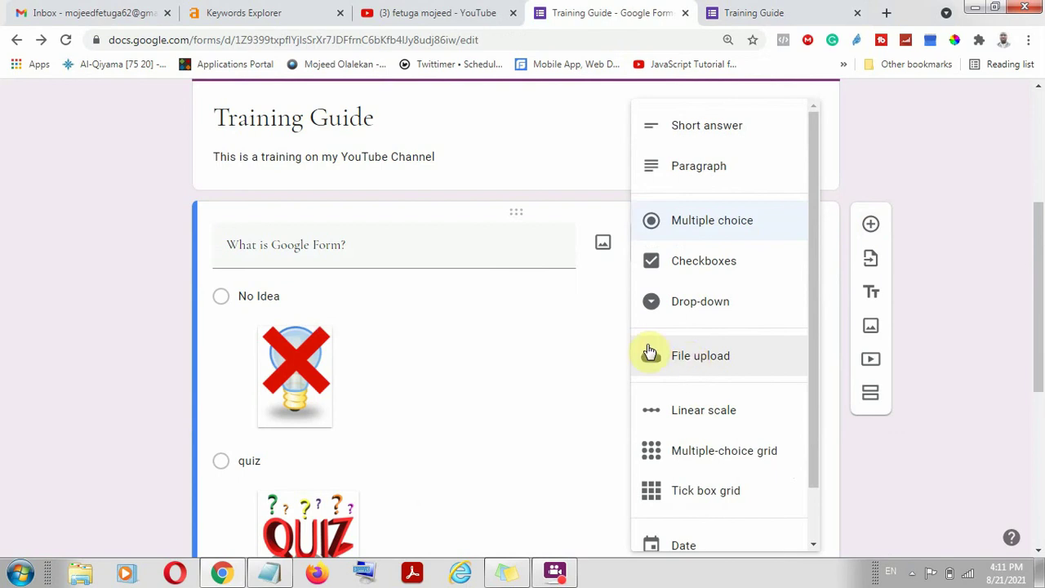
click(975, 298)
click(872, 232)
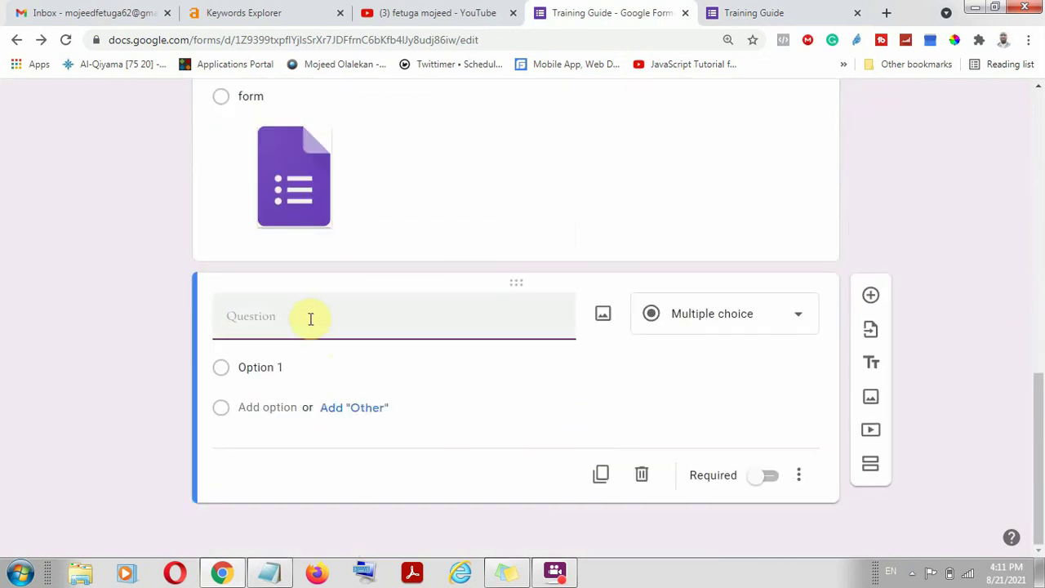
click(800, 316)
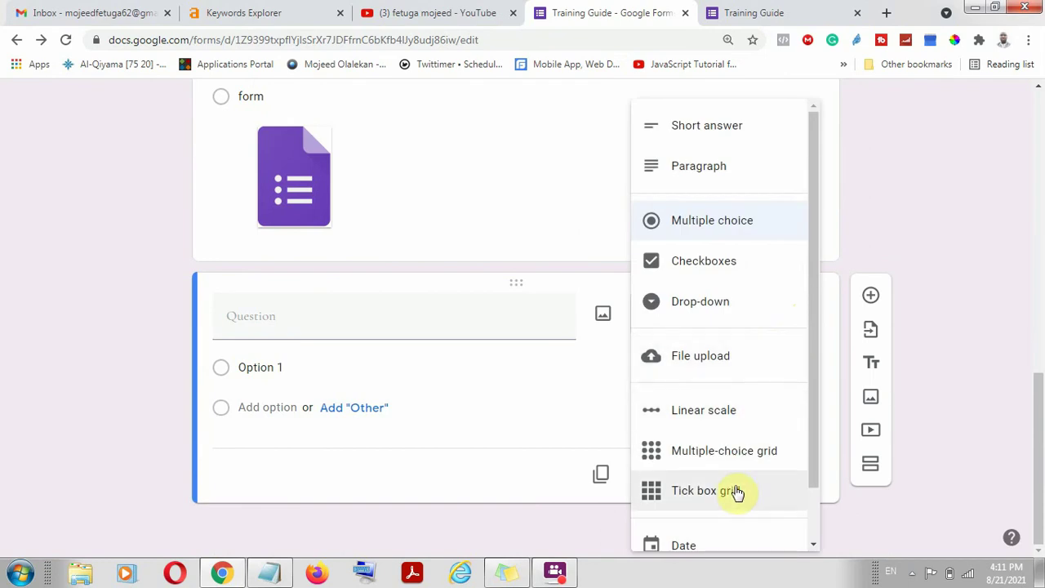
click(718, 355)
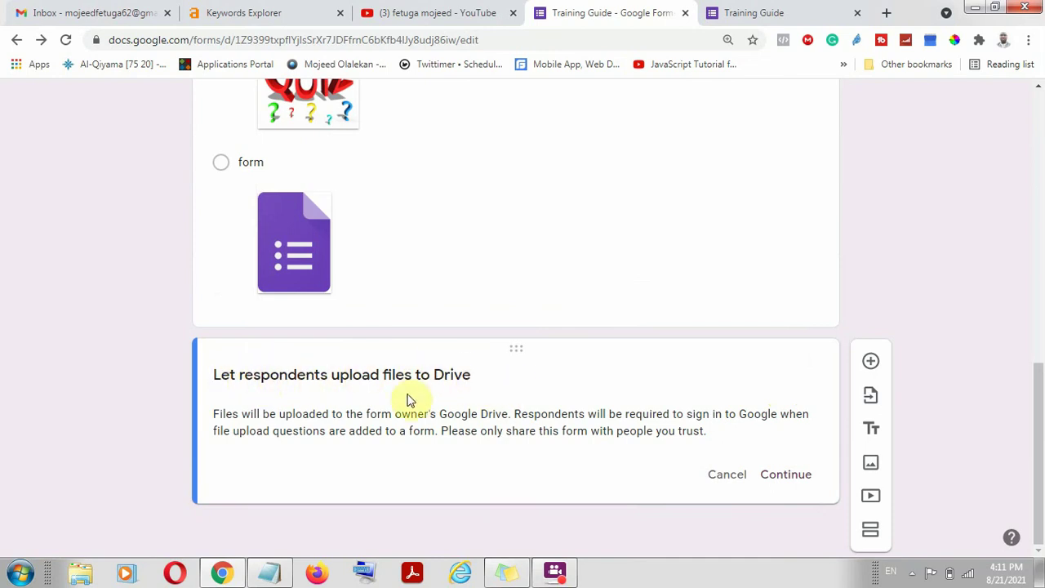
click(788, 474)
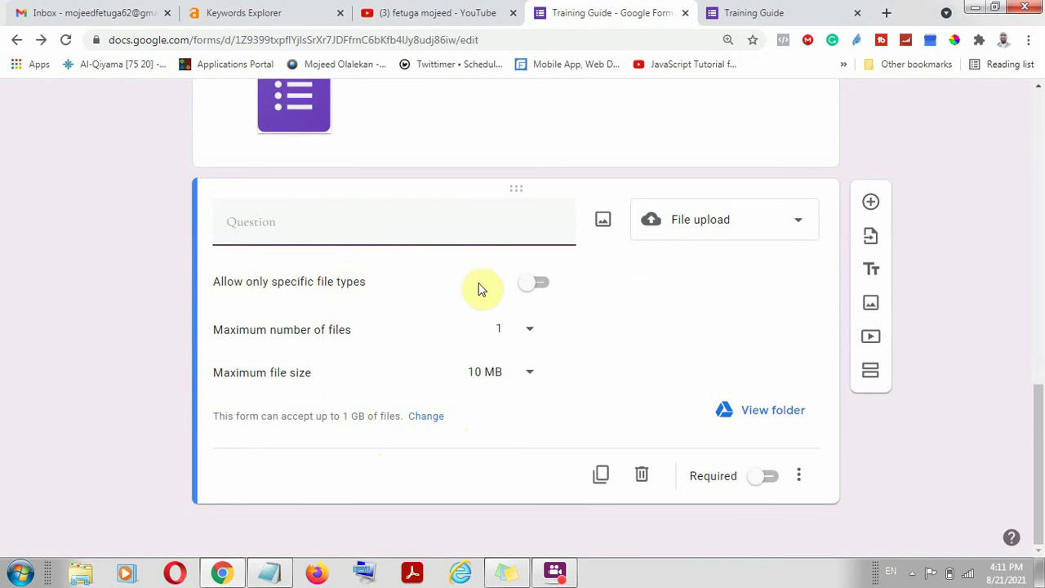
Allow only Document, Spreadsheet and PDF uploads, and enter the question "Kindly Upload you document here (please make sure it is .Doc or .pdf"
click(536, 282)
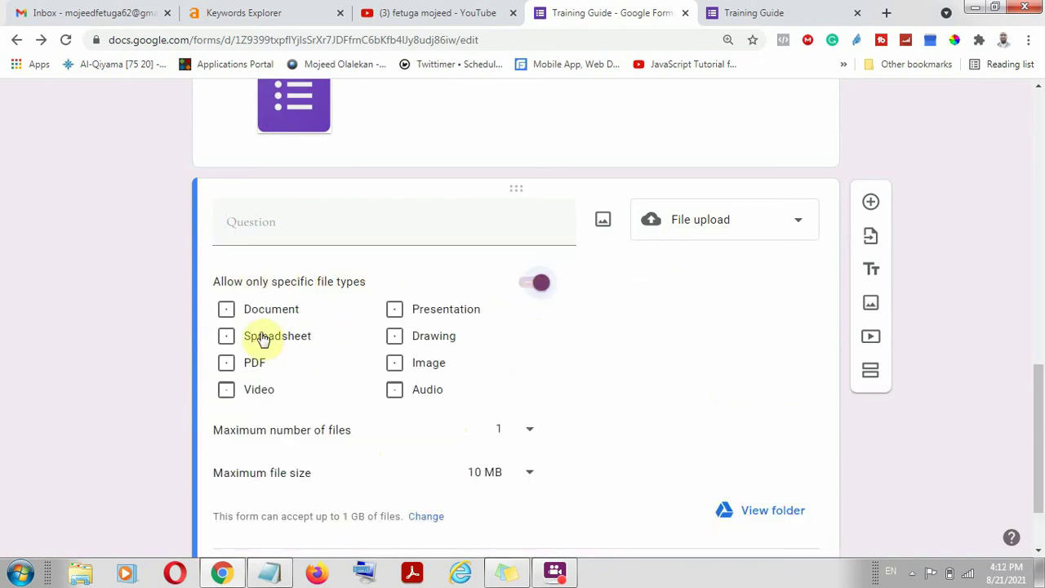
click(227, 311)
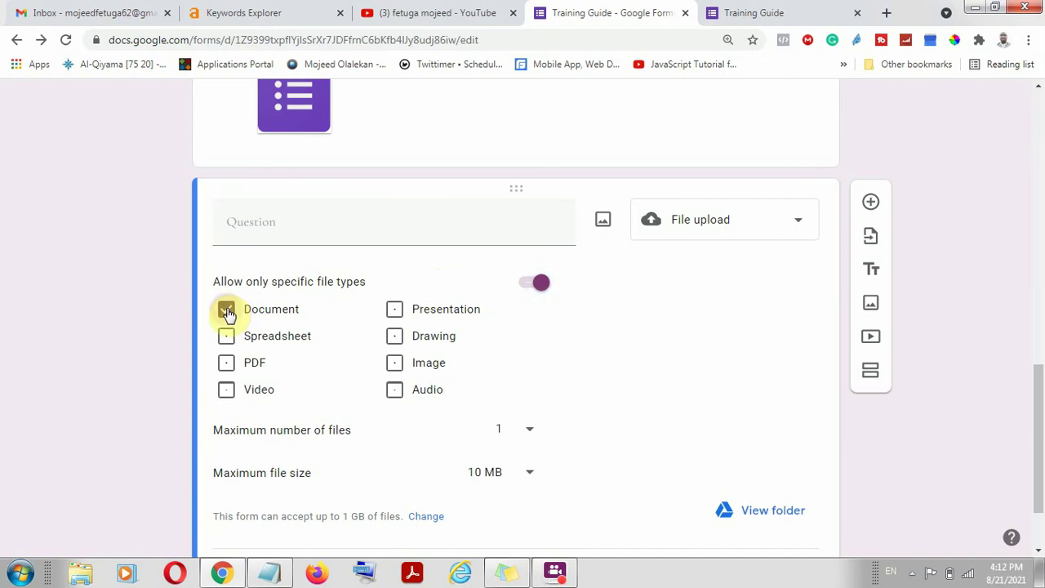
click(229, 365)
click(225, 337)
click(398, 220)
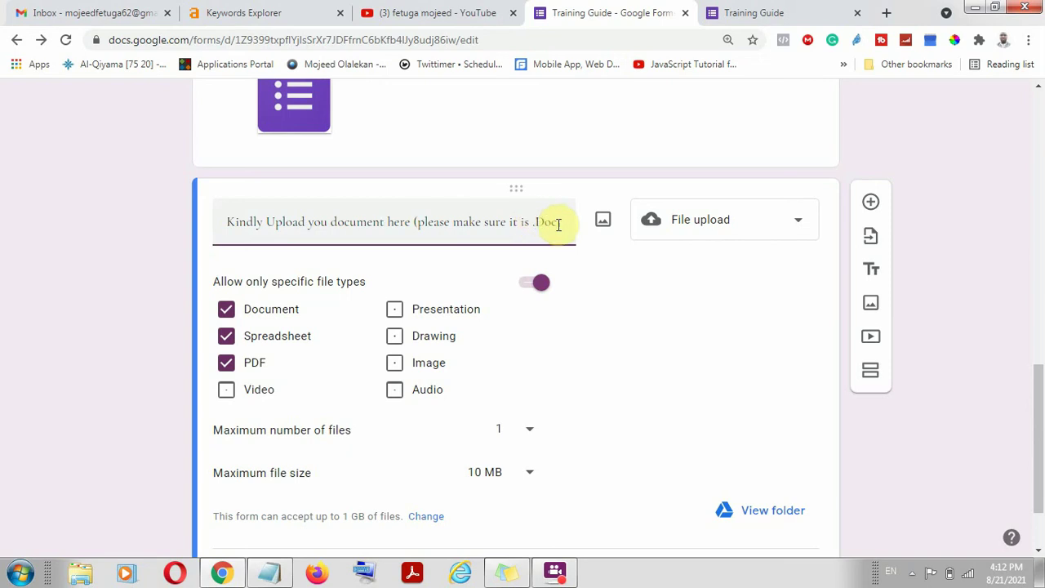
text(oi)
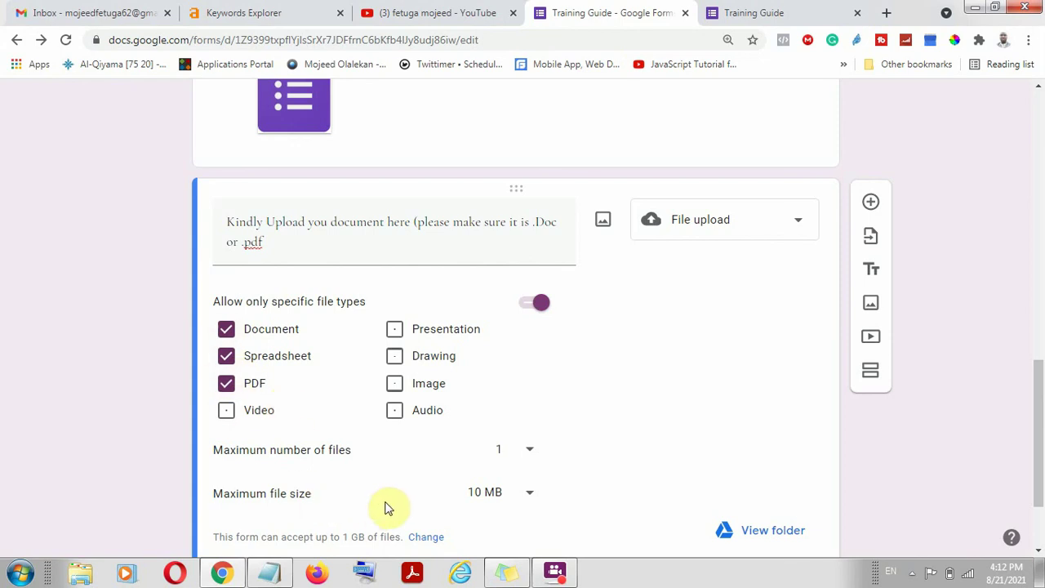
Set the upload question's maximum file size to 1 MB and change it back to 10 MB
scroll(388, 508, down, 2)
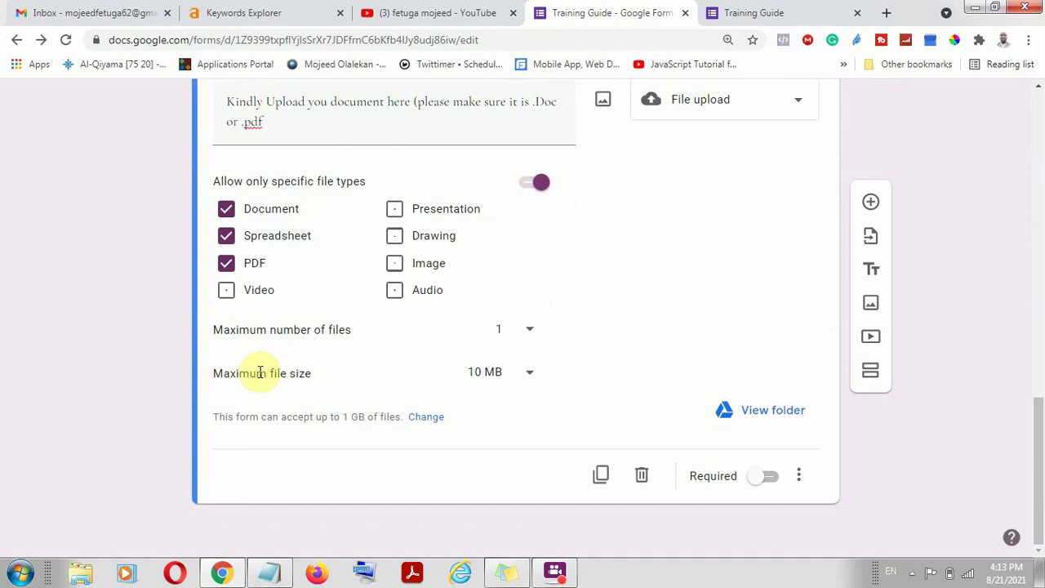
click(529, 377)
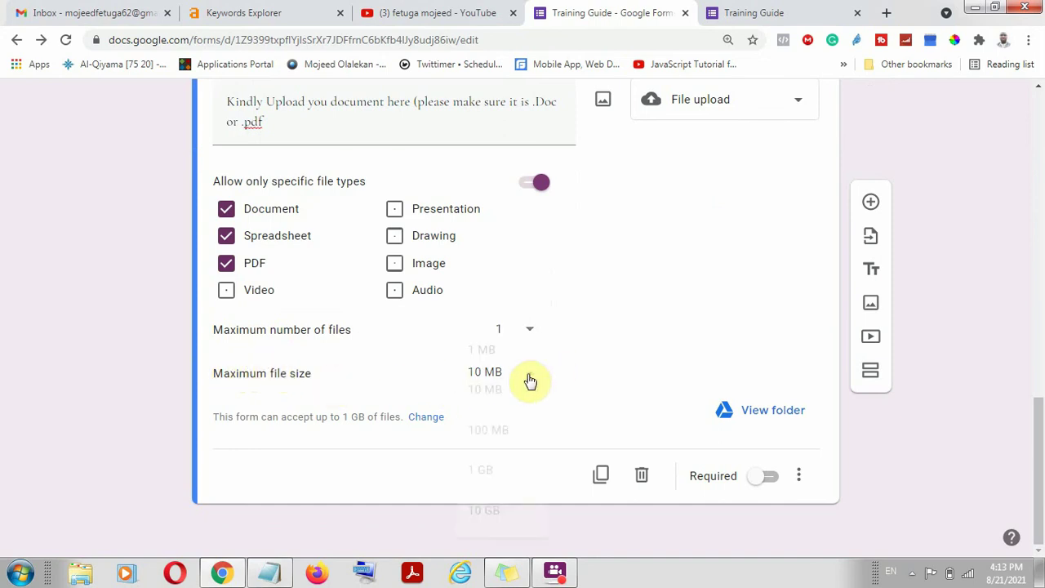
click(503, 360)
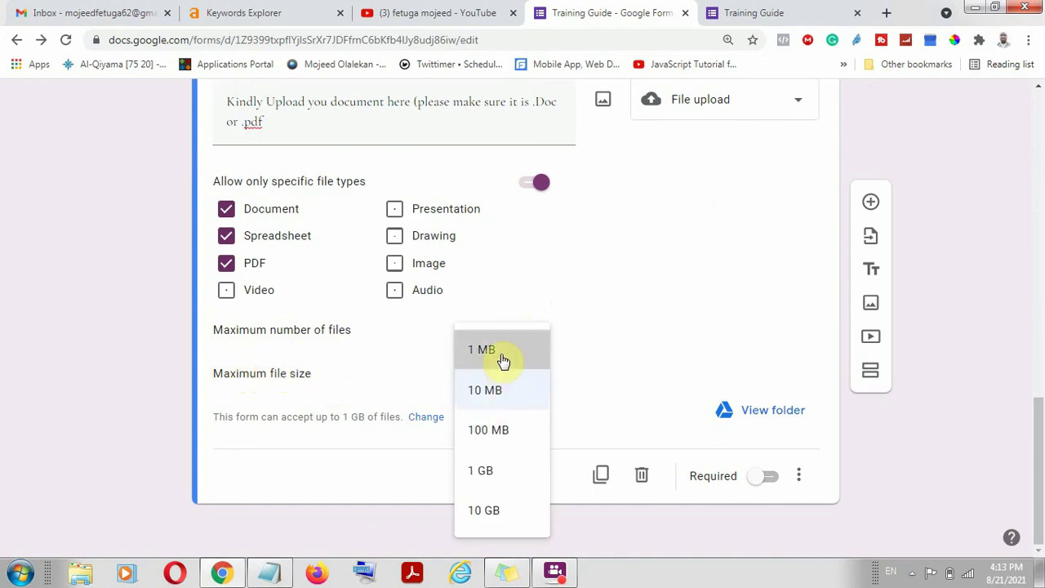
triple_click(374, 128)
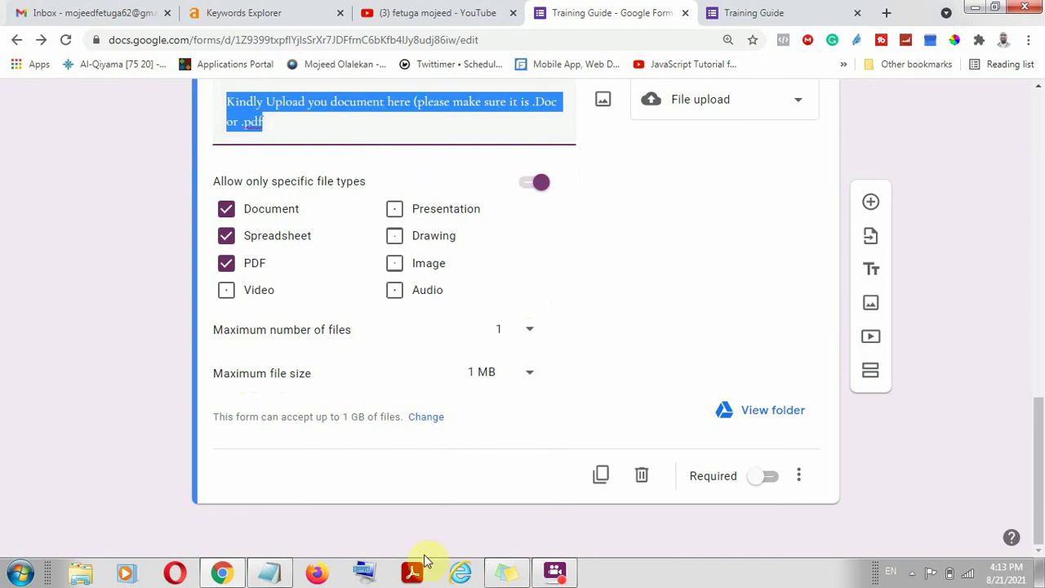
click(520, 381)
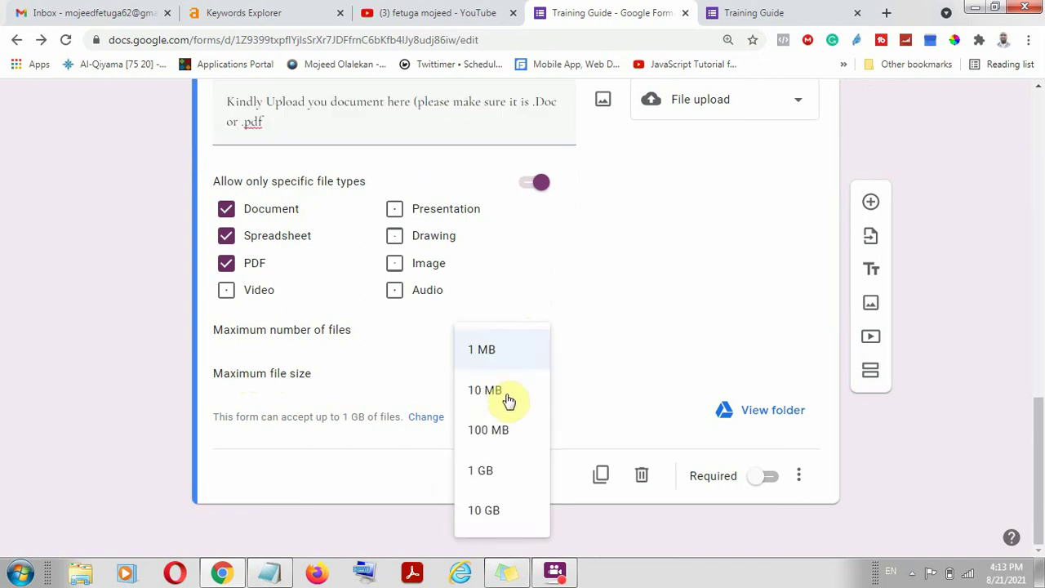
click(508, 395)
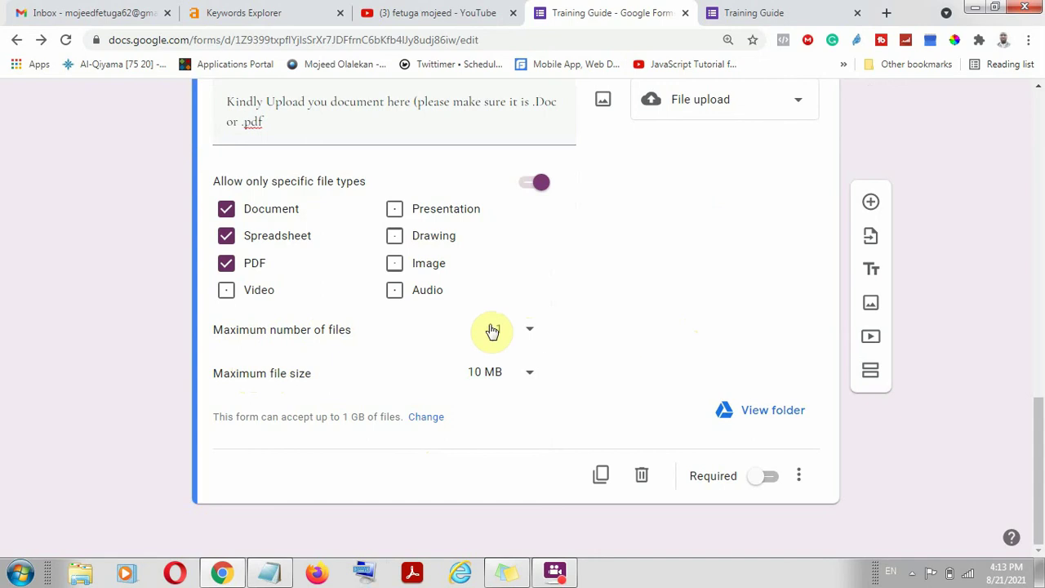
Append "not more than 10" to the end of the file upload question's text
triple_click(461, 126)
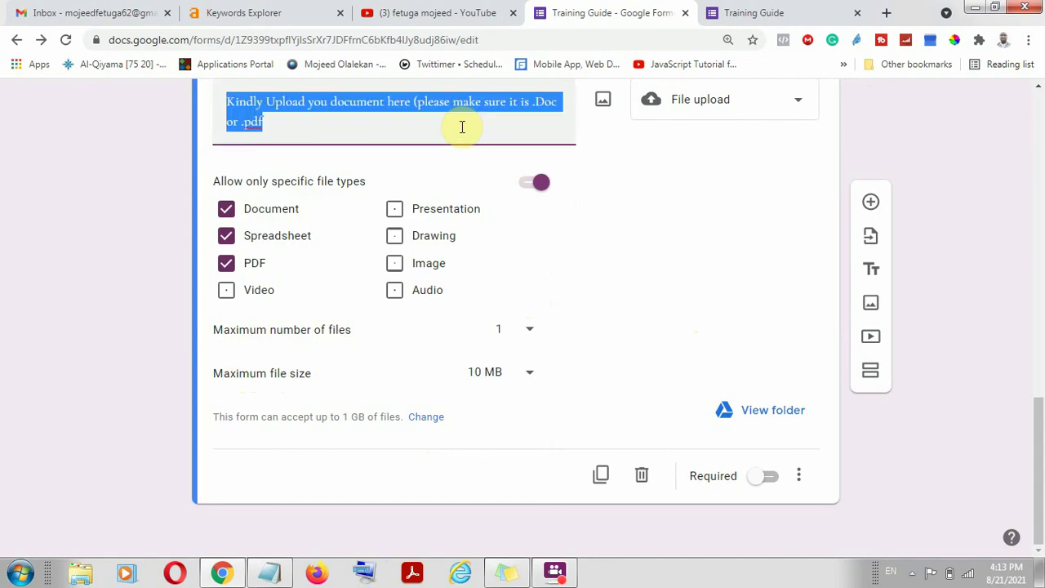
click(461, 128)
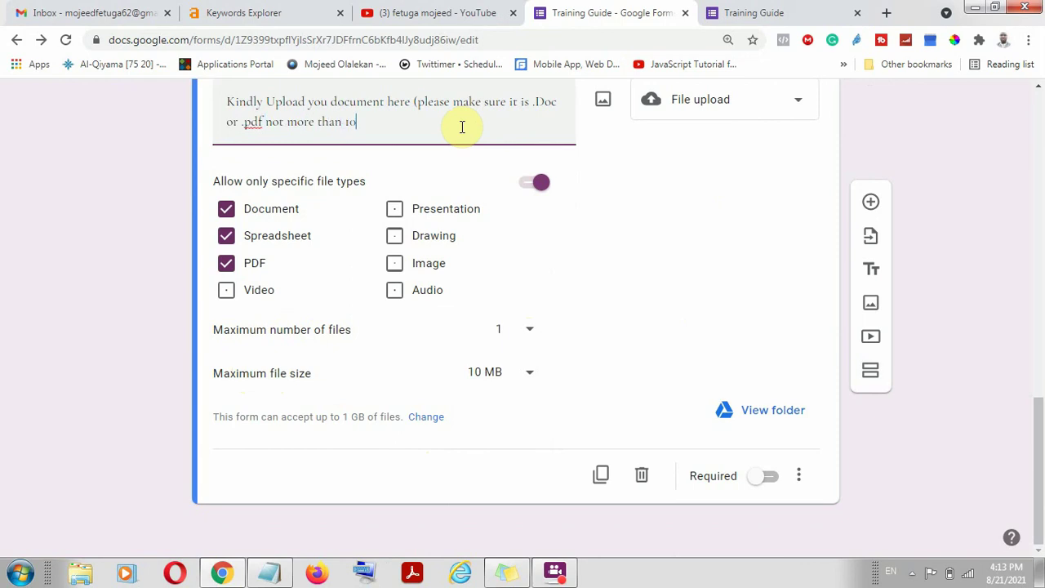
click(592, 221)
click(779, 20)
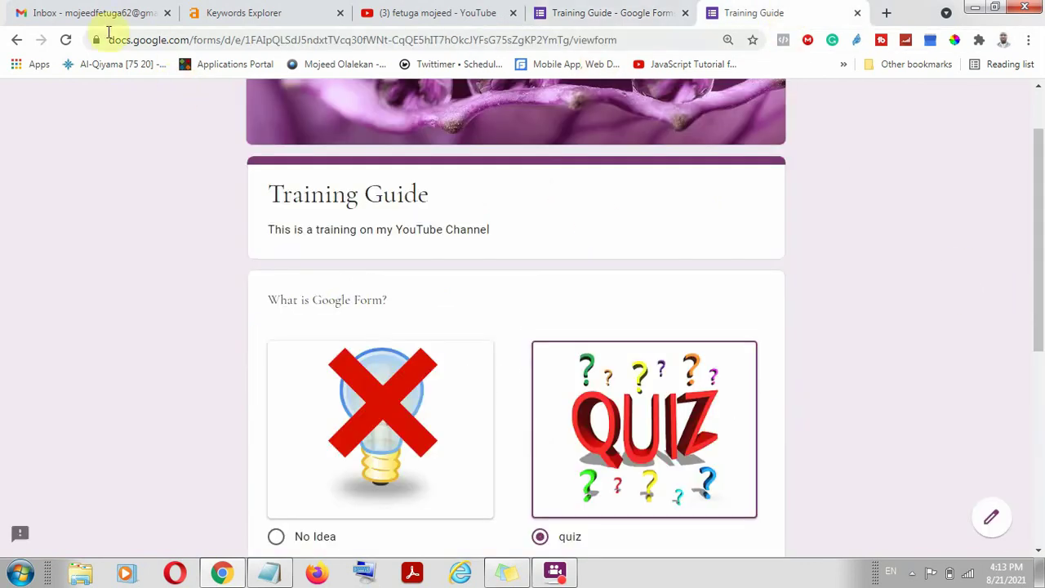
click(66, 39)
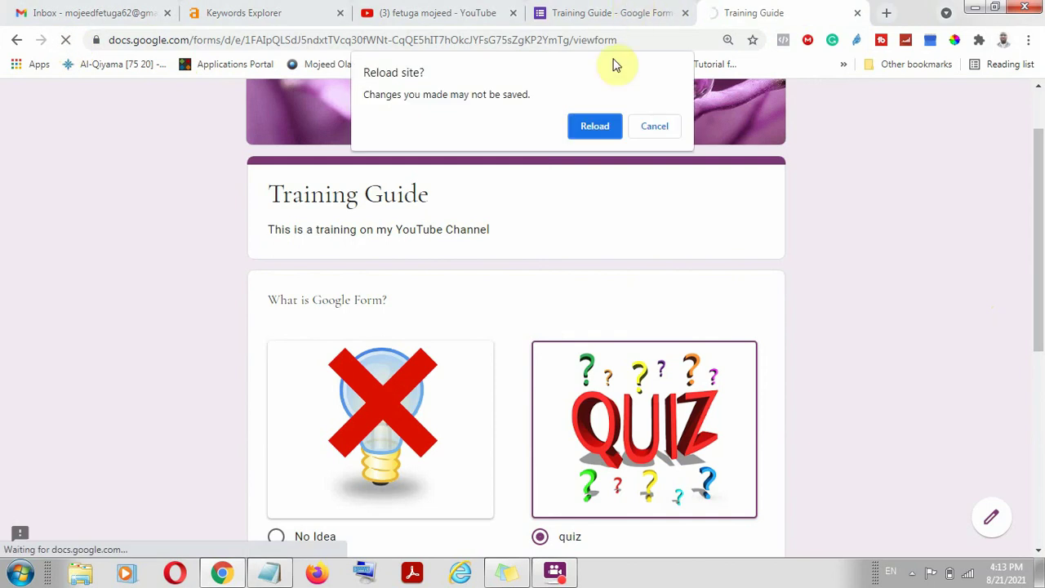
key(Escape)
click(625, 14)
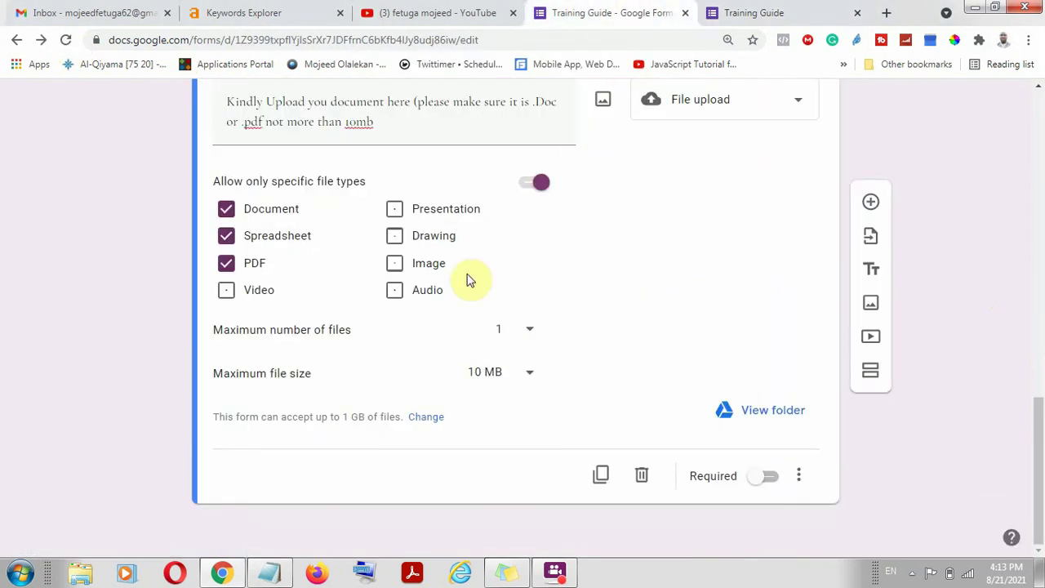
scroll(976, 223, up, 15)
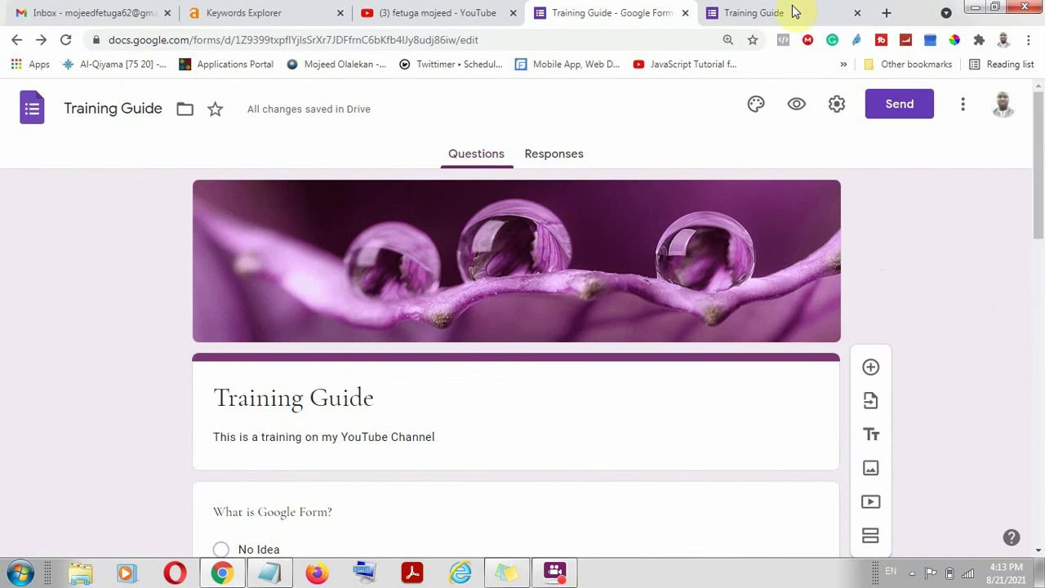
Reload the live form and examine the file upload question and its file insertion dialog, without adding a file
click(796, 12)
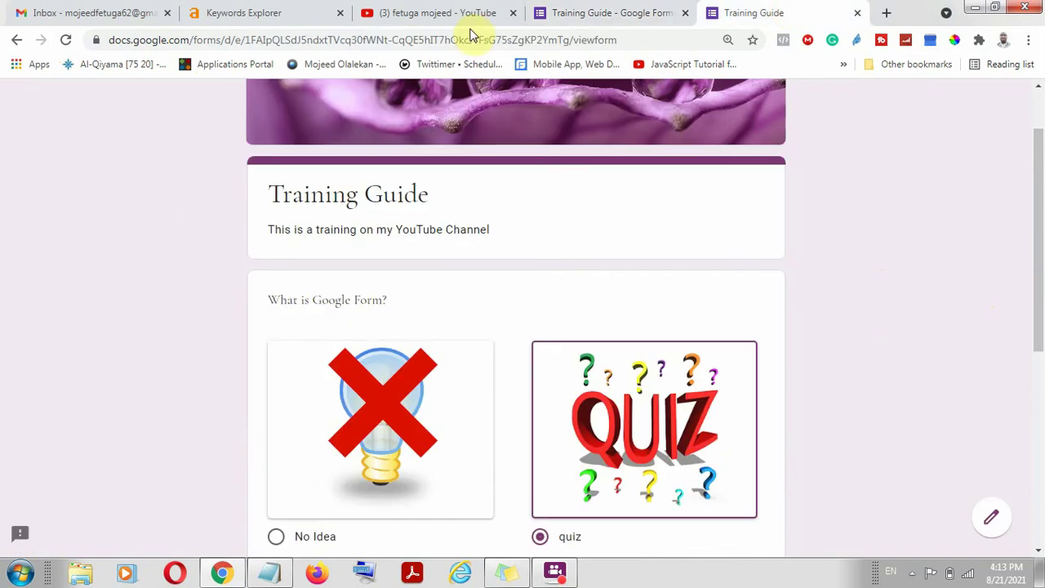
click(68, 40)
click(596, 155)
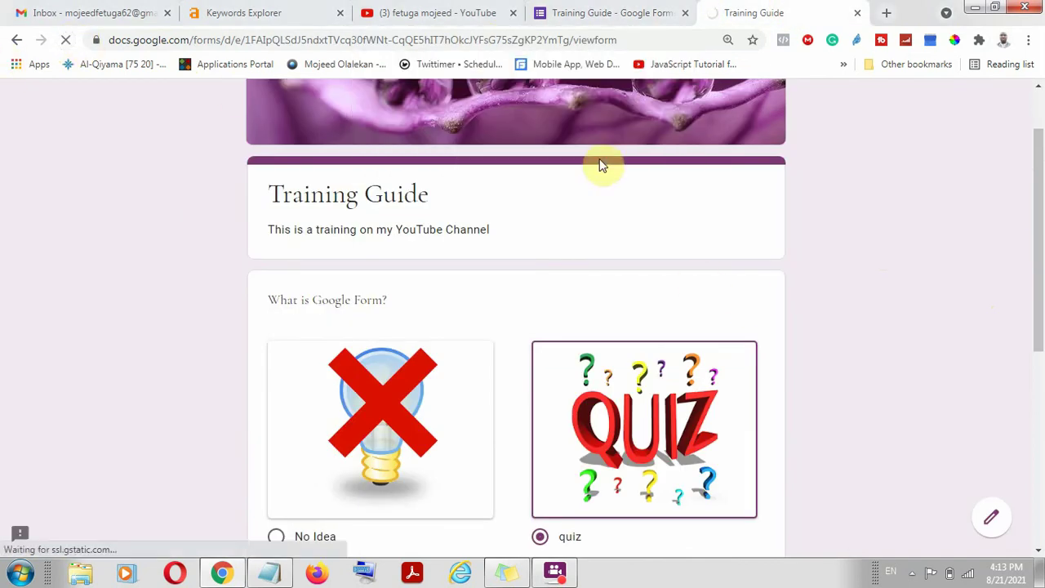
scroll(802, 287, down, 3)
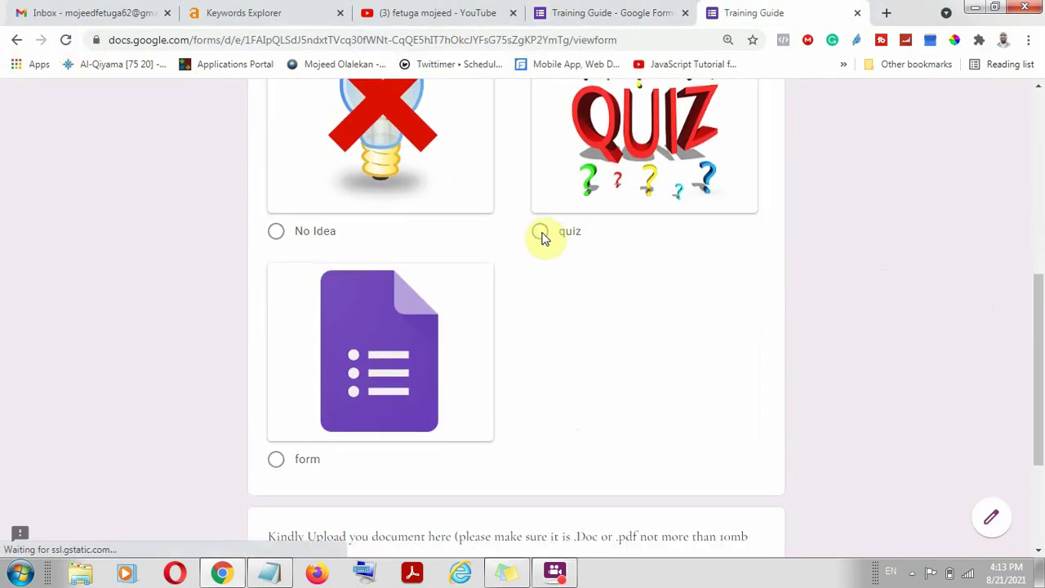
scroll(847, 301, down, 2)
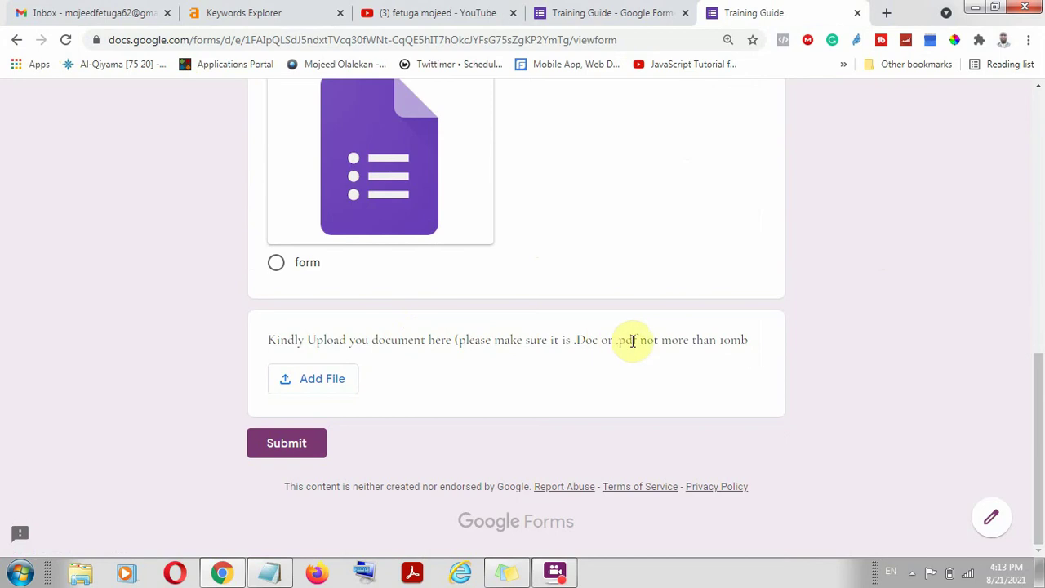
click(319, 385)
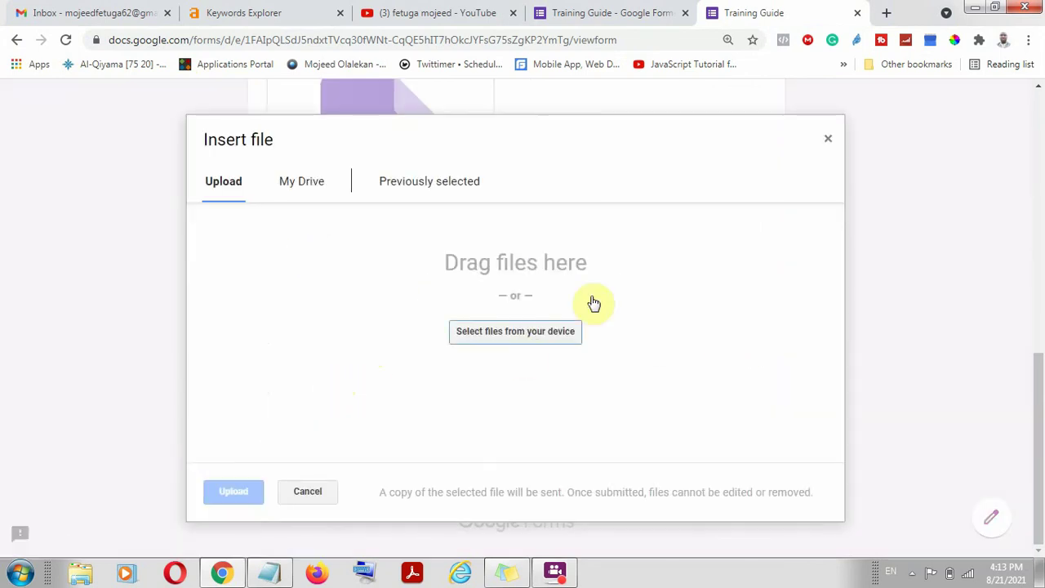
click(831, 141)
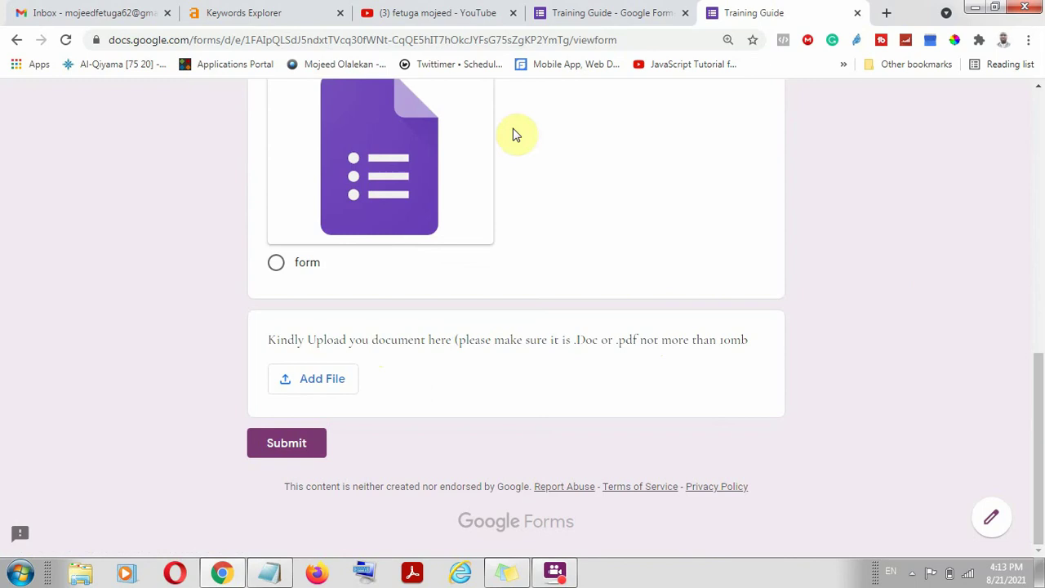
Back in the form editor, add a title and description block and move it above the file upload question
click(597, 11)
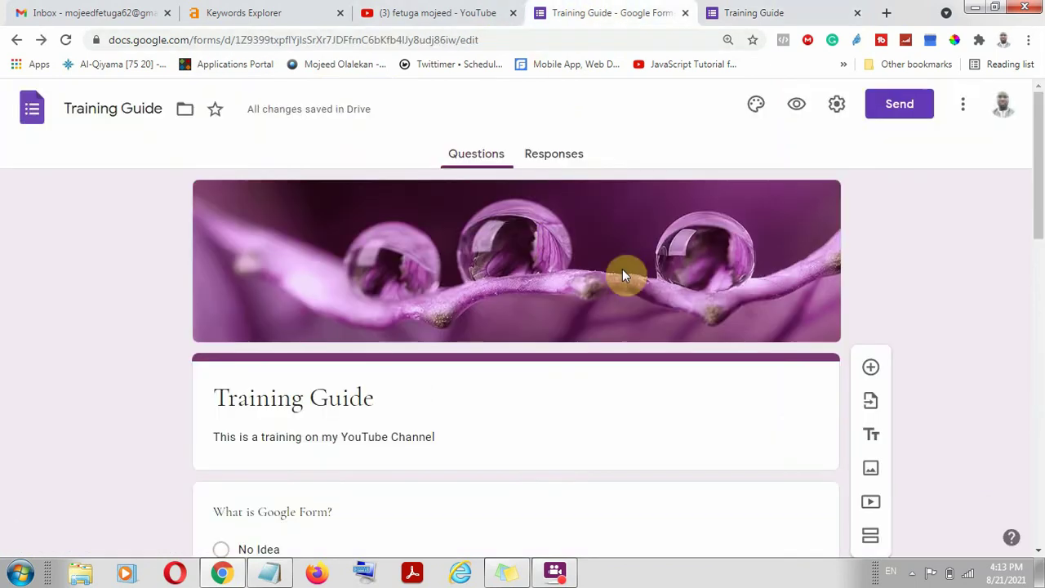
scroll(843, 310, down, 7)
scroll(774, 329, down, 4)
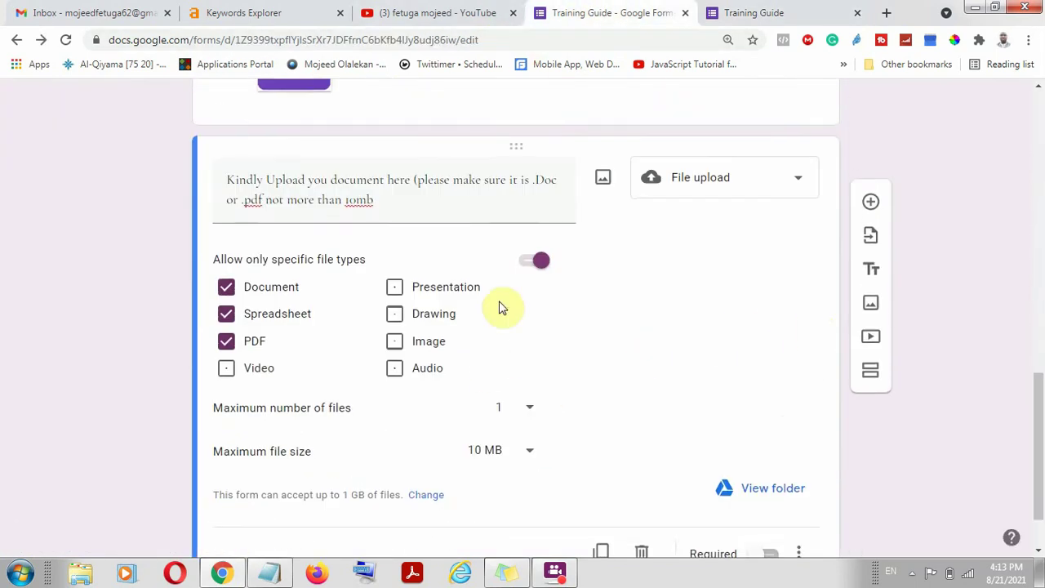
scroll(497, 305, up, 2)
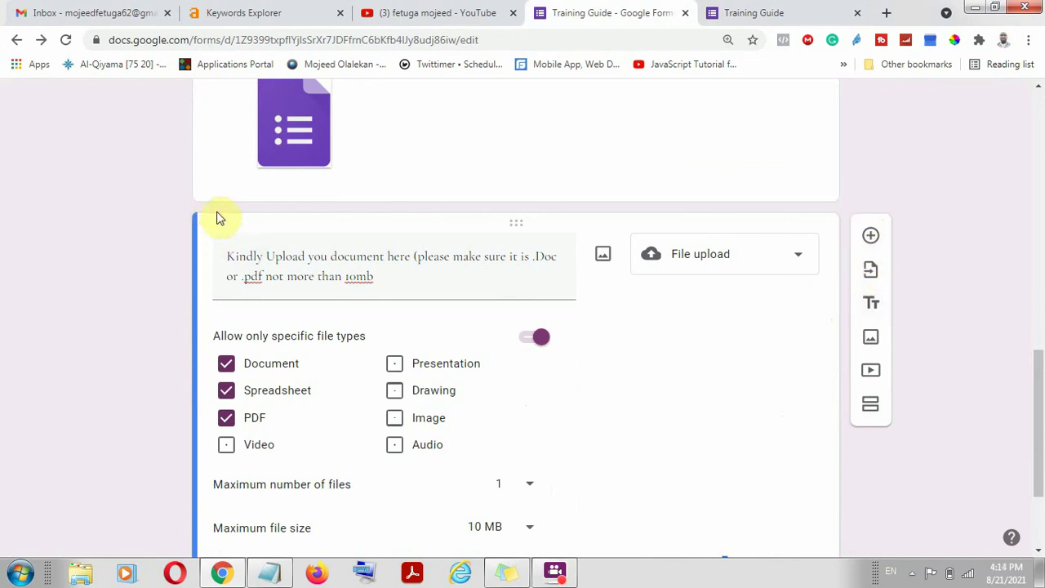
click(870, 302)
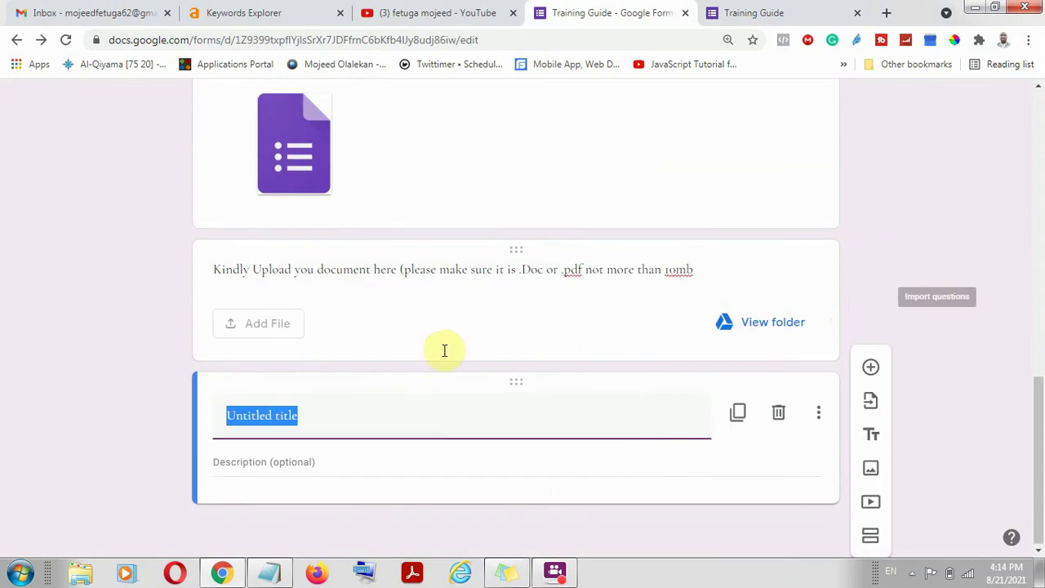
drag(514, 377, 535, 245)
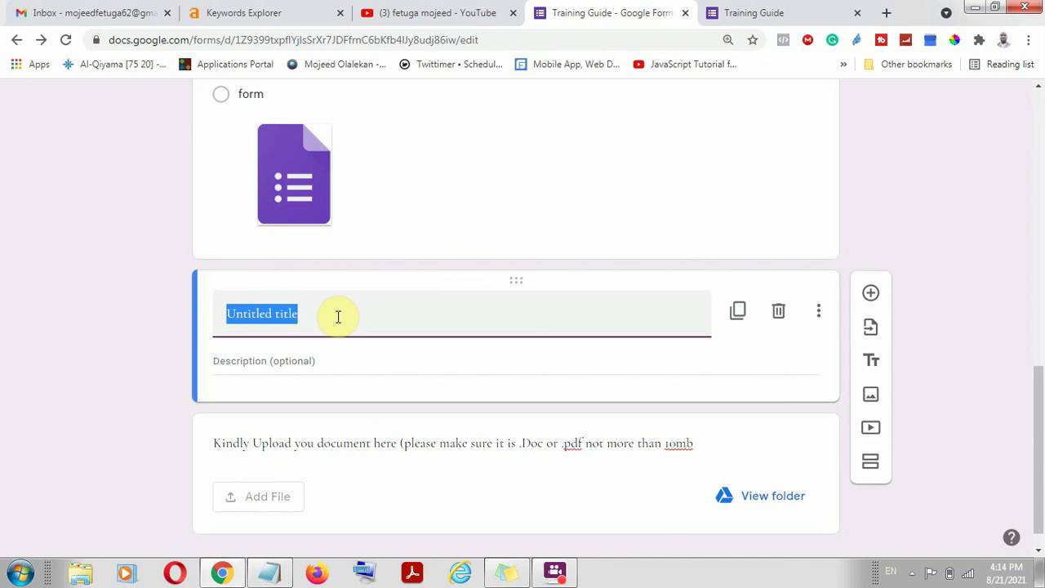
Title the new block "Do You have a valid certificate?" and give it the description "if yes, kindly upload below"
text(Do)
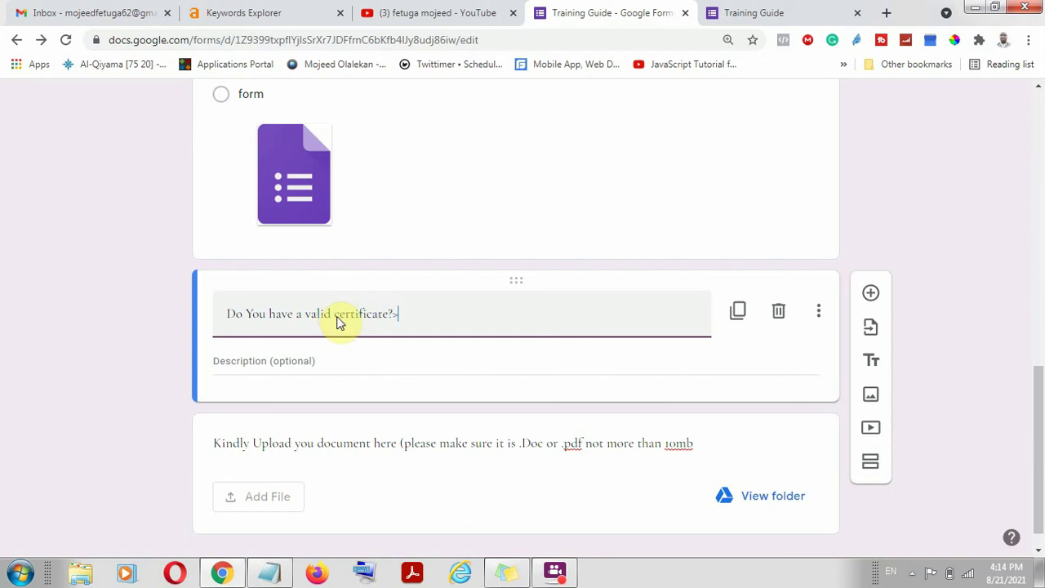
key(BackSpace)
click(398, 367)
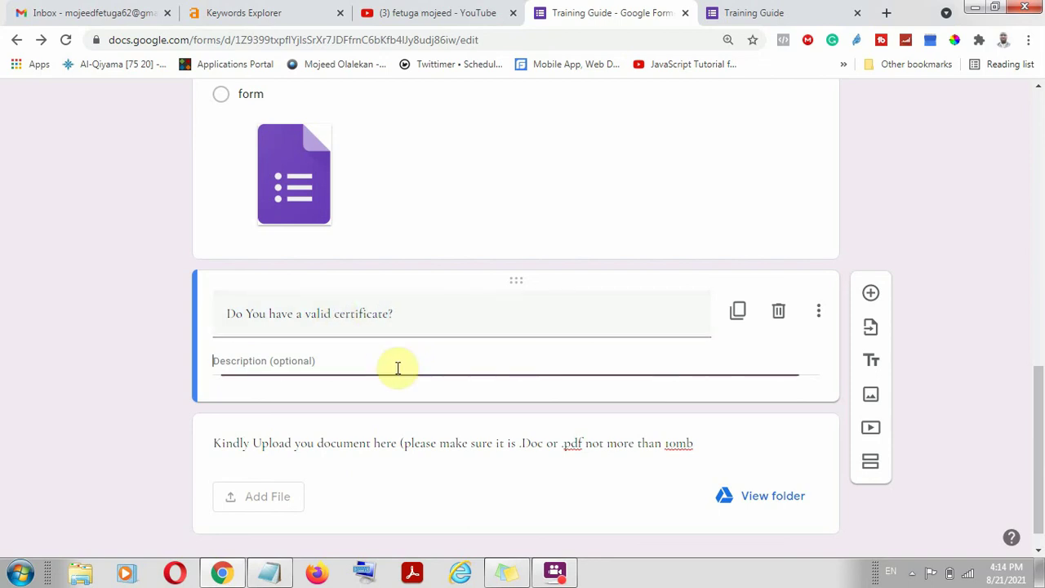
text(()
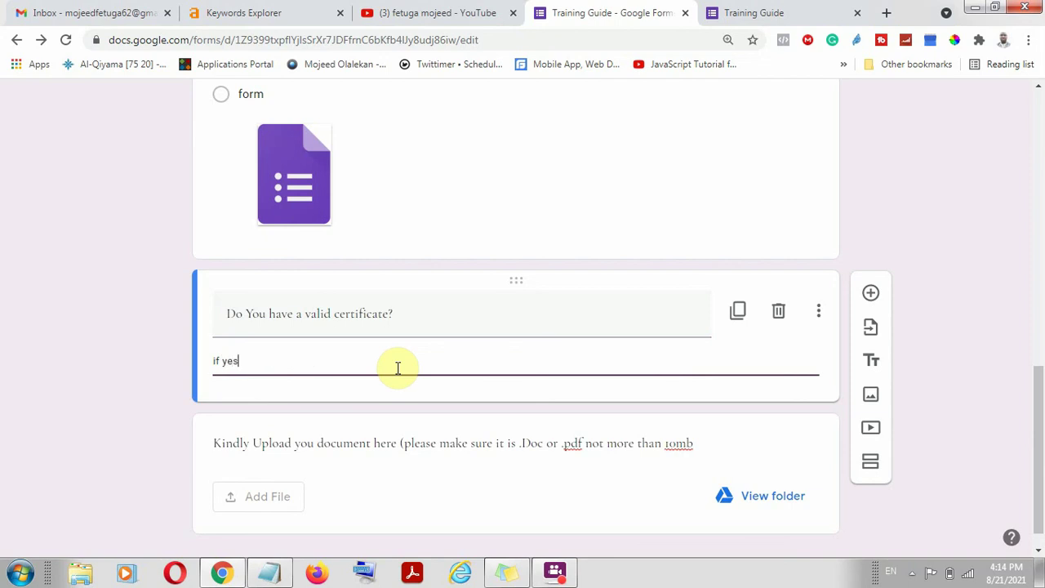
text(f yes, kindly u)
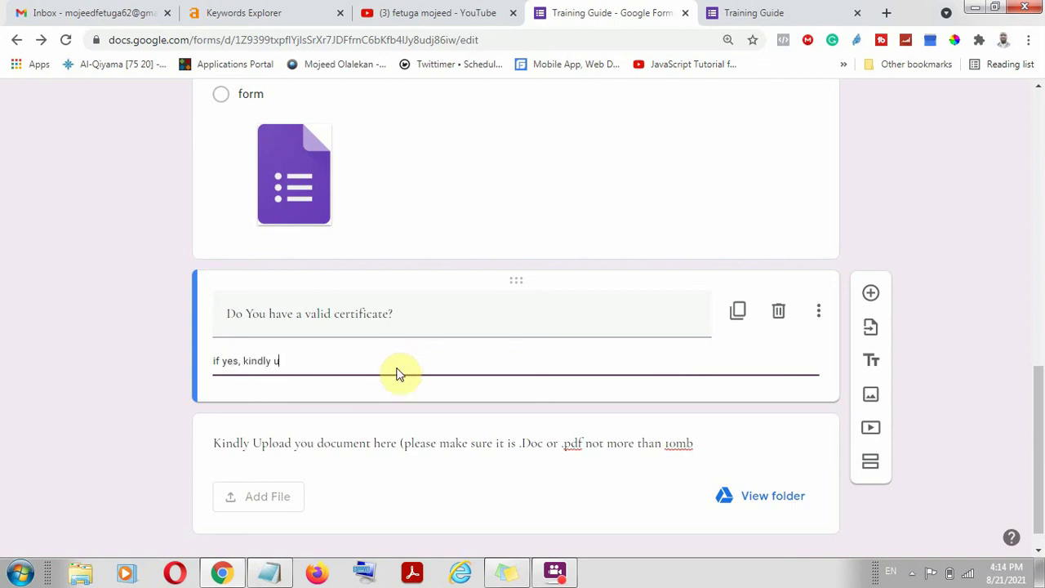
text(poa)
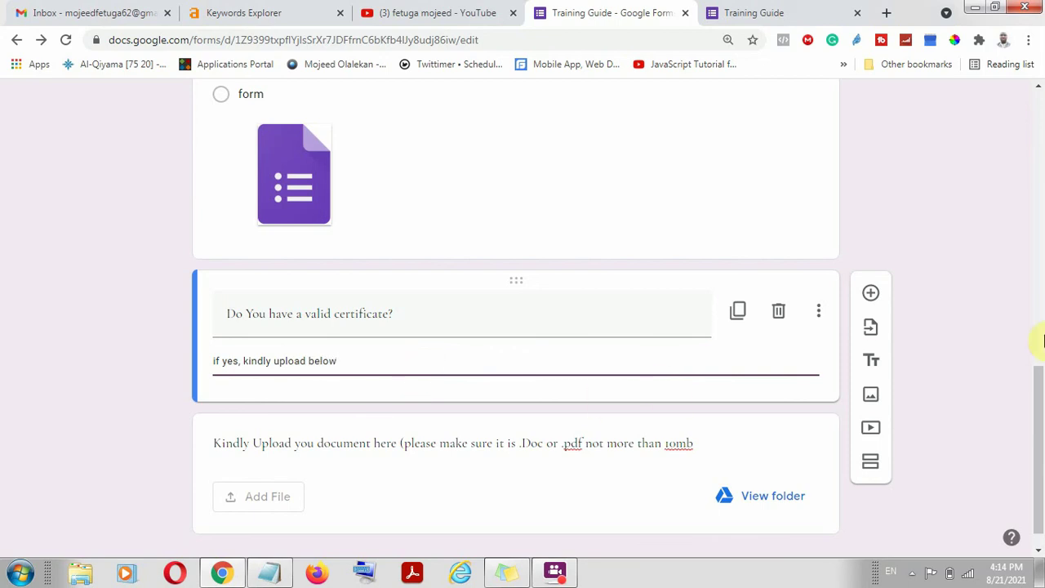
click(987, 292)
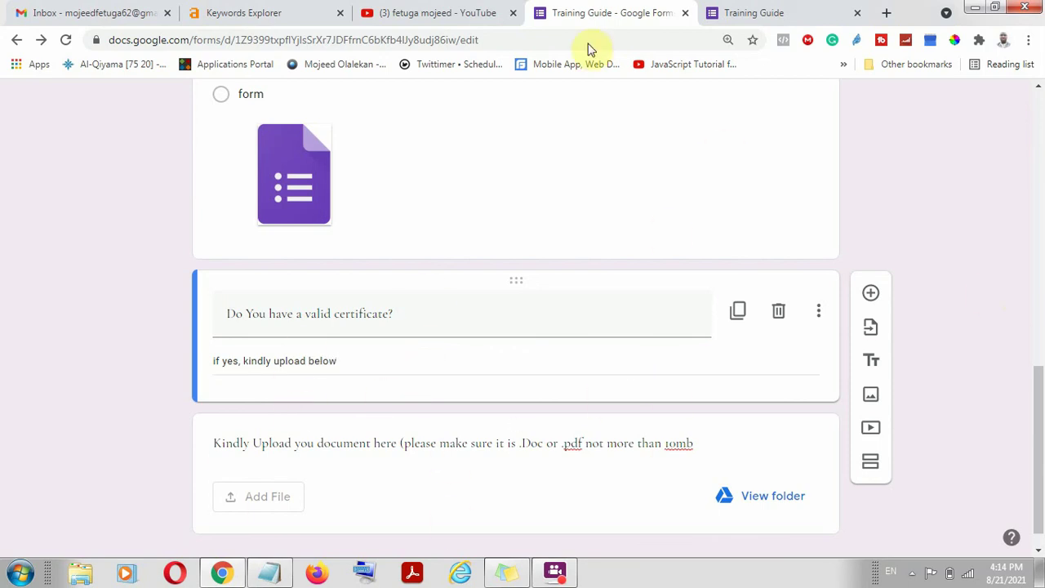
Reload the live form to check the certificate title and description block
click(755, 13)
click(65, 39)
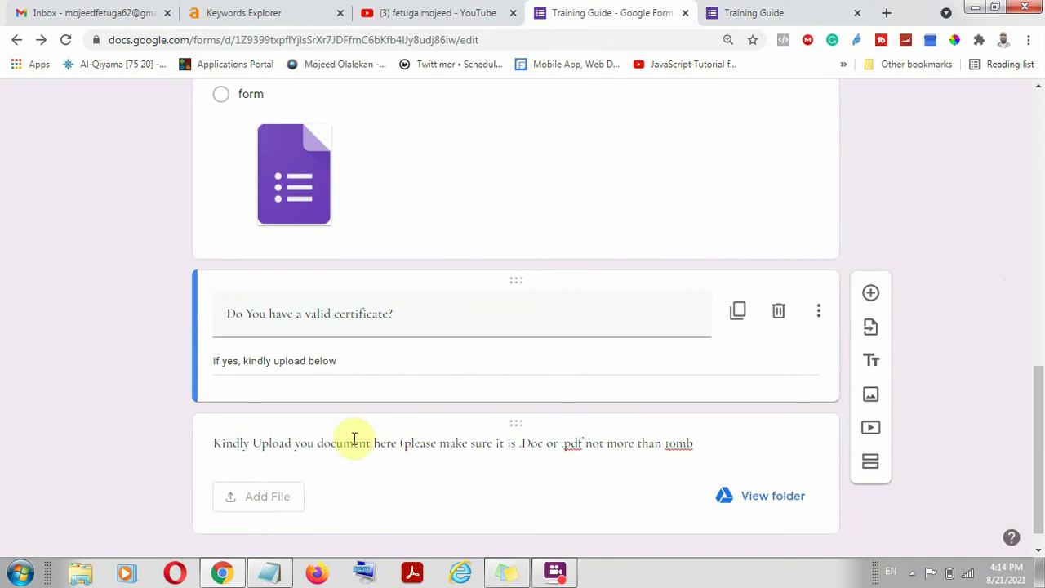
In the form editor, search Google Images for "training" and insert the blue puzzle picture with the word "vocational"
scroll(625, 427, up, 8)
scroll(629, 316, up, 3)
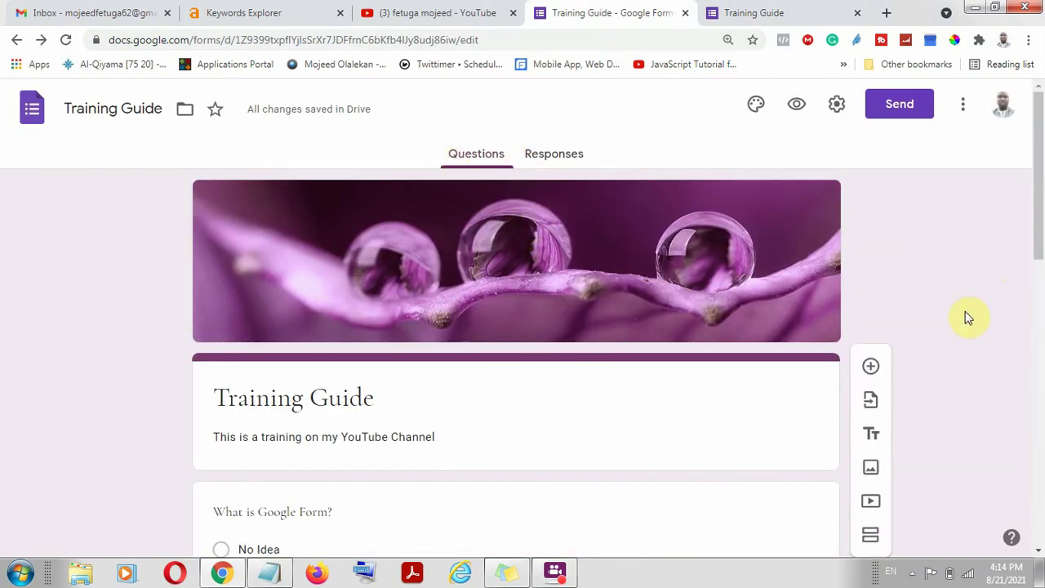
scroll(963, 315, down, 3)
scroll(887, 448, up, 1)
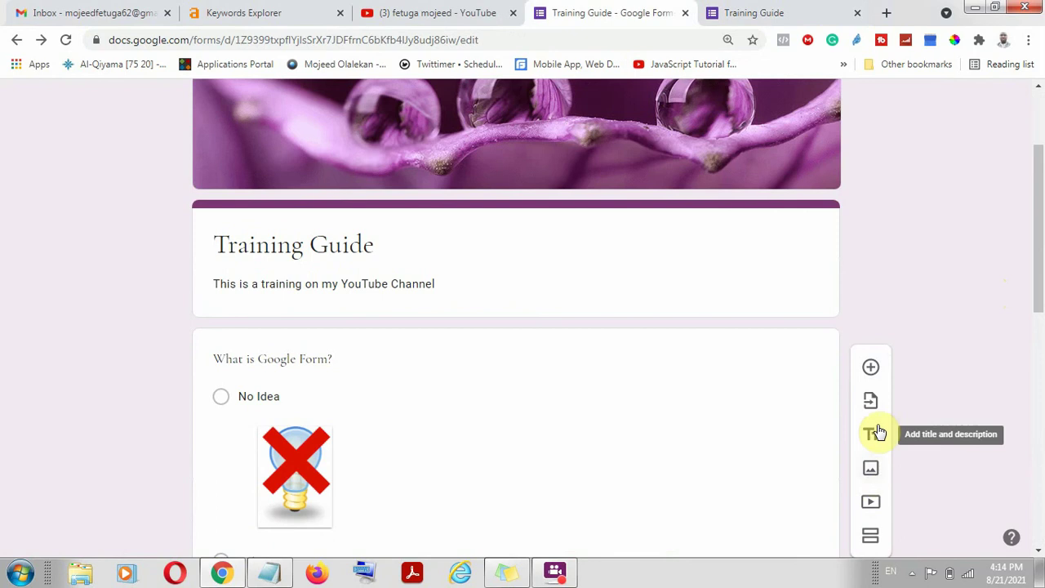
click(901, 458)
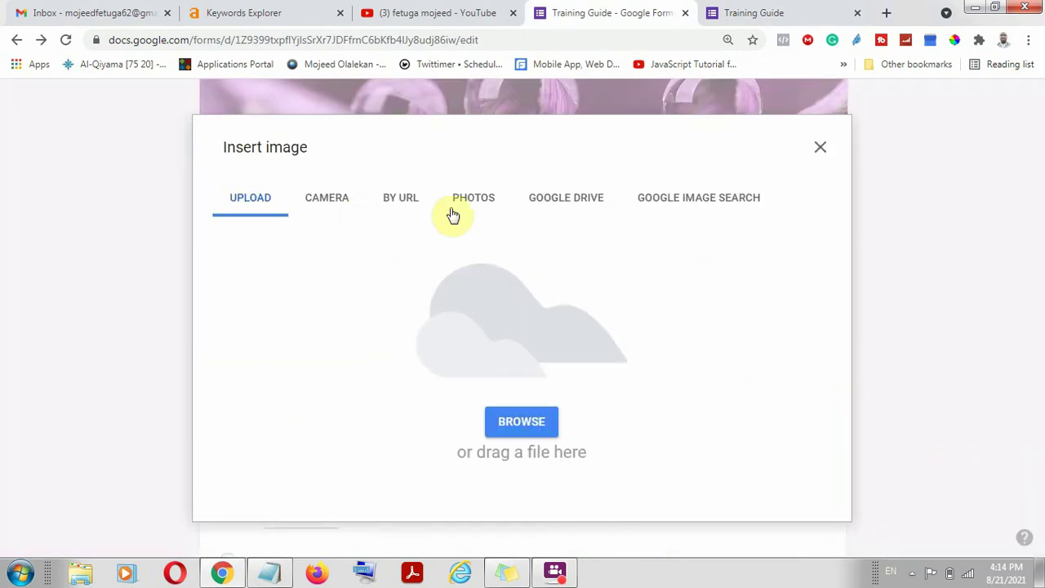
click(677, 200)
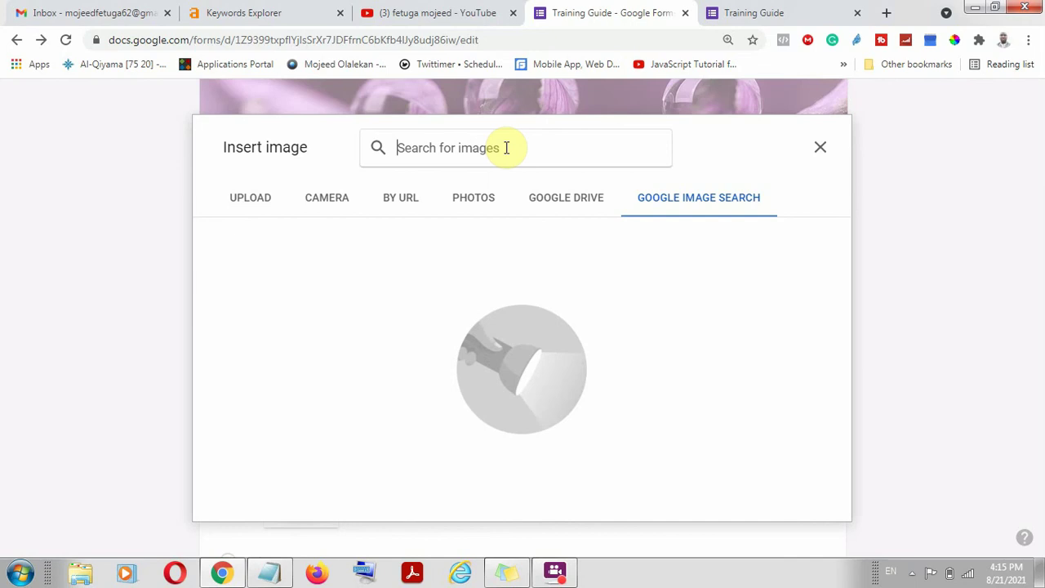
text(training)
key(Return)
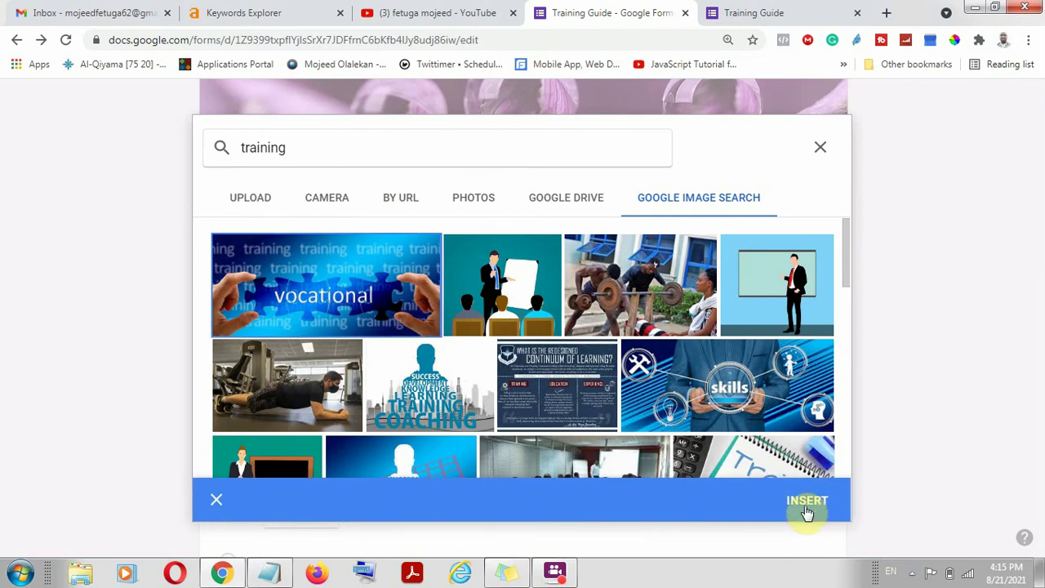
click(807, 501)
Title the inserted vocational training image "How many "O" are in this word?"
scroll(903, 386, down, 4)
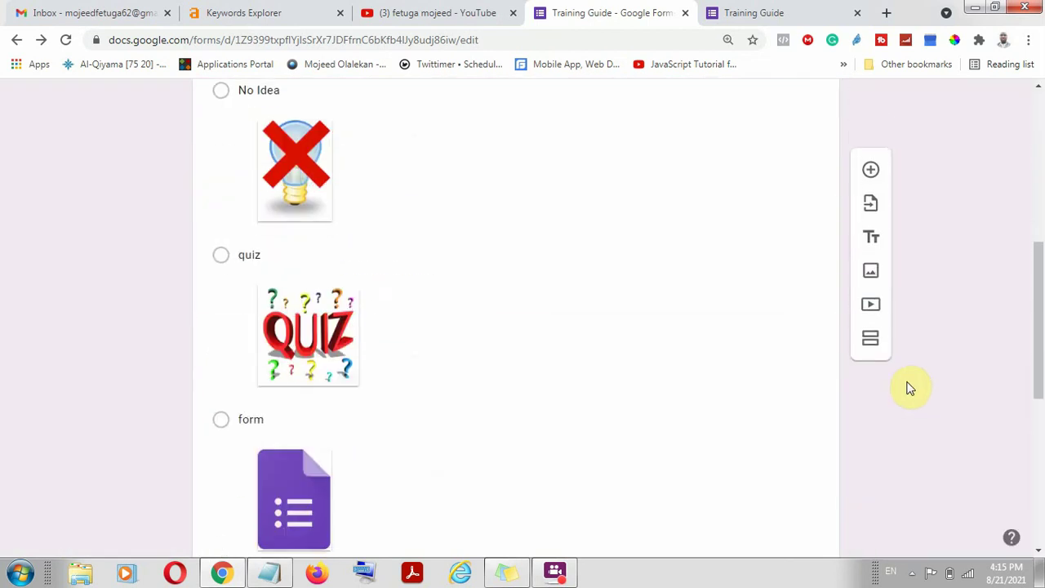
scroll(909, 387, down, 6)
scroll(908, 388, up, 6)
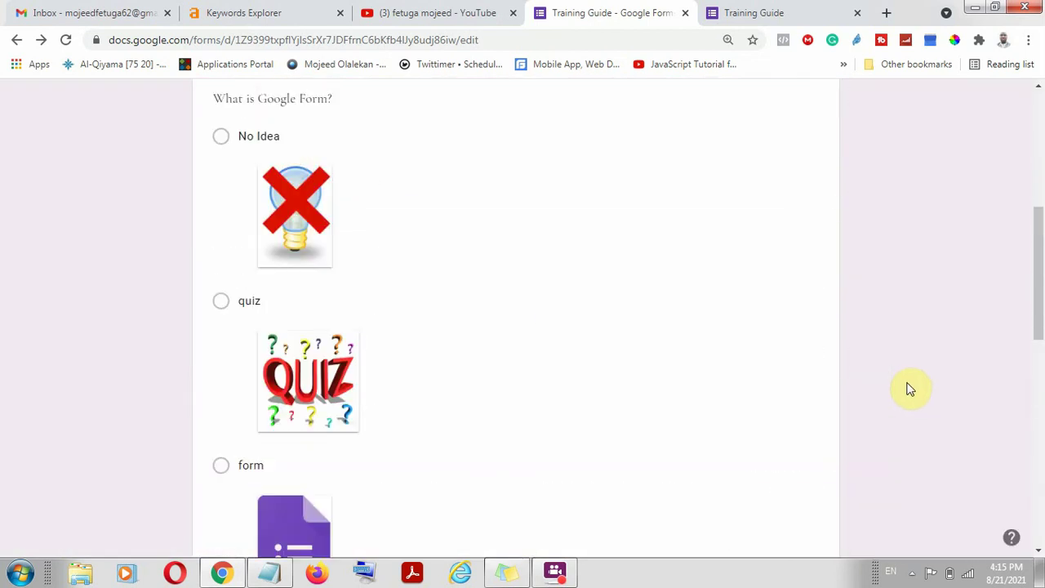
scroll(910, 389, up, 4)
scroll(908, 384, down, 4)
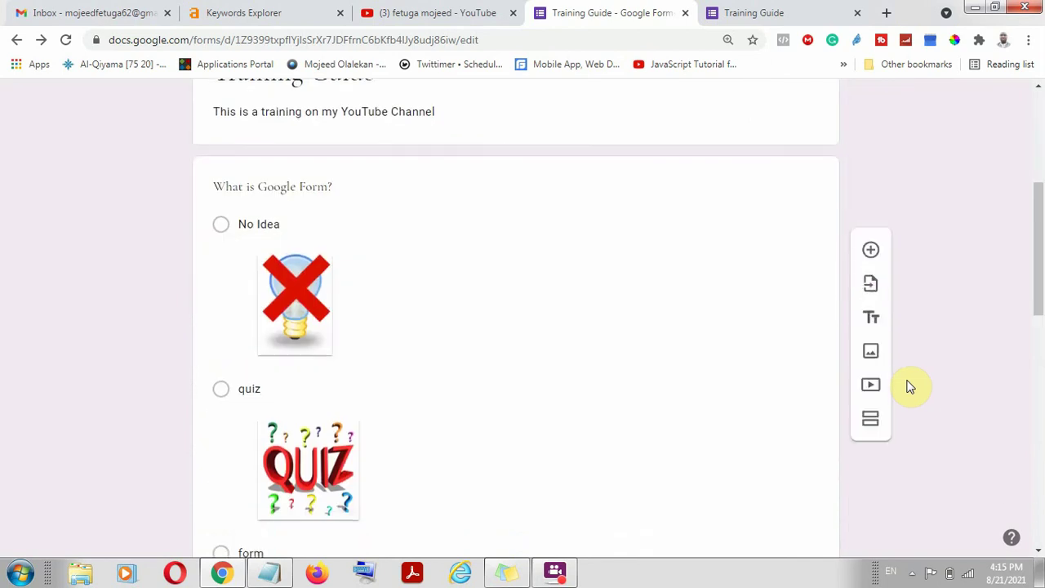
scroll(908, 385, down, 8)
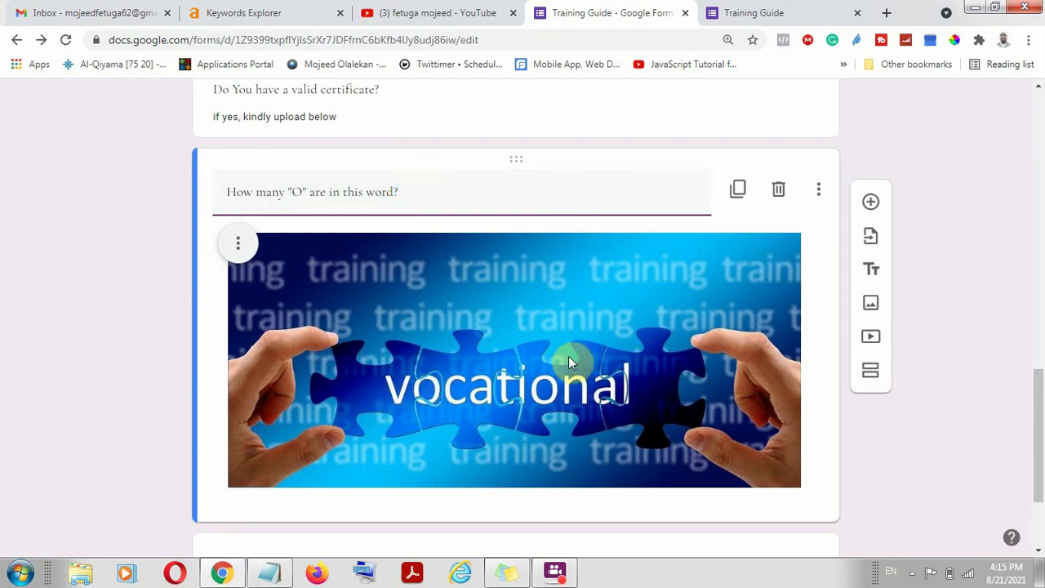
Start adding a video to the form and copy the link of the YouTube video "Setting Up Profitable Ideas for Business"
scroll(853, 357, down, 2)
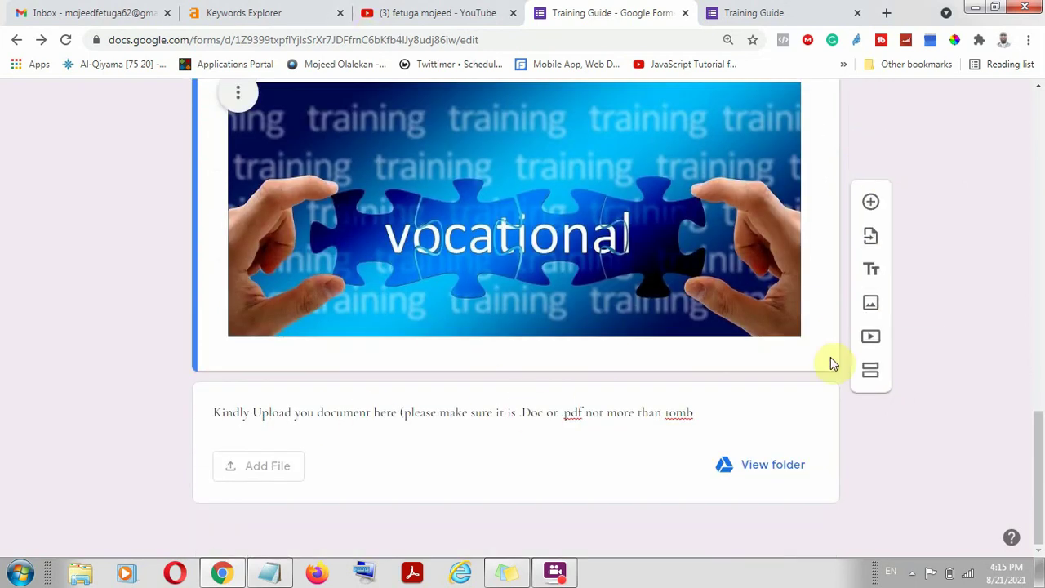
scroll(329, 257, up, 15)
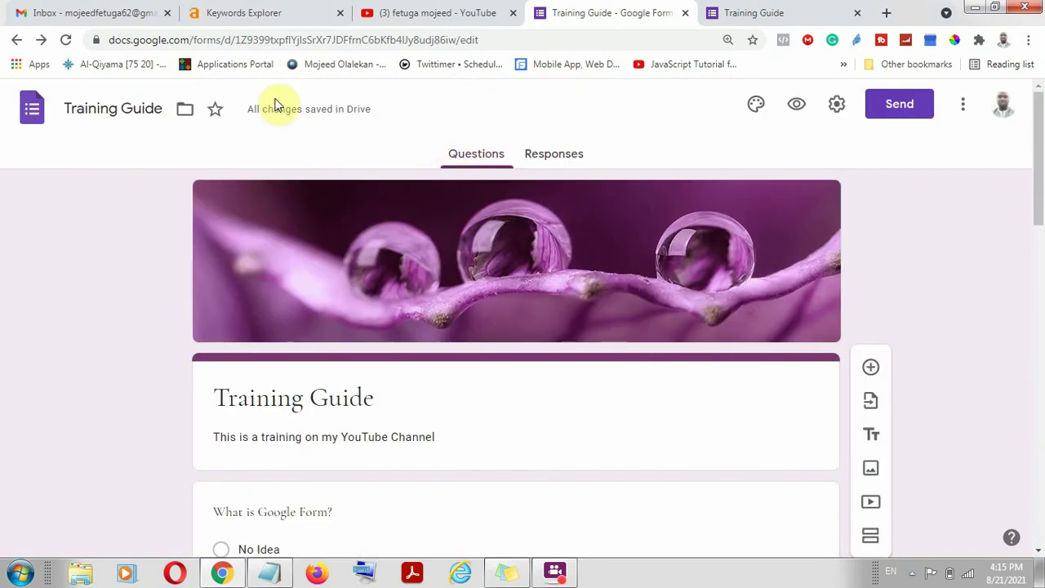
scroll(893, 448, down, 4)
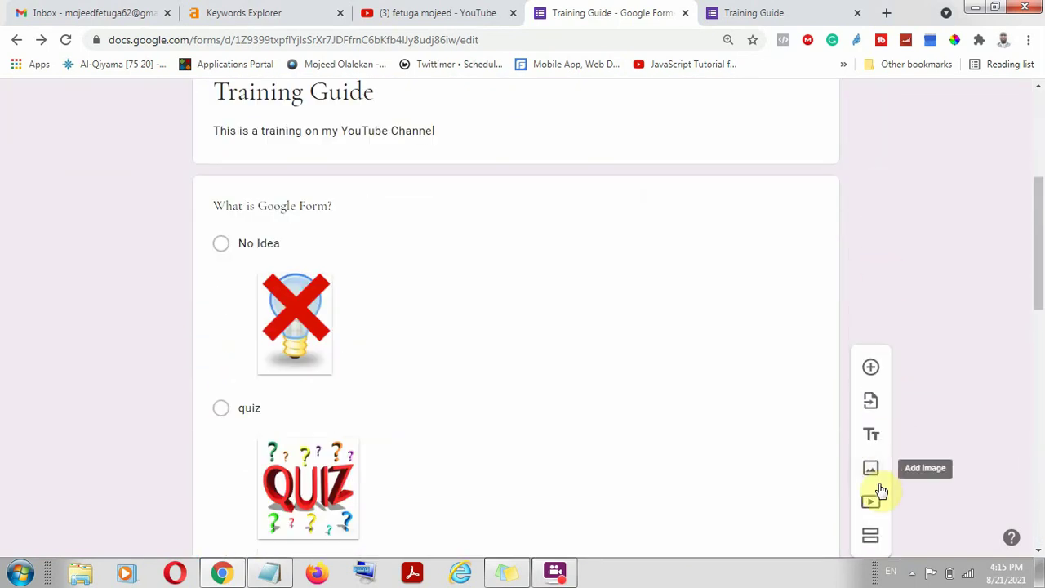
click(871, 502)
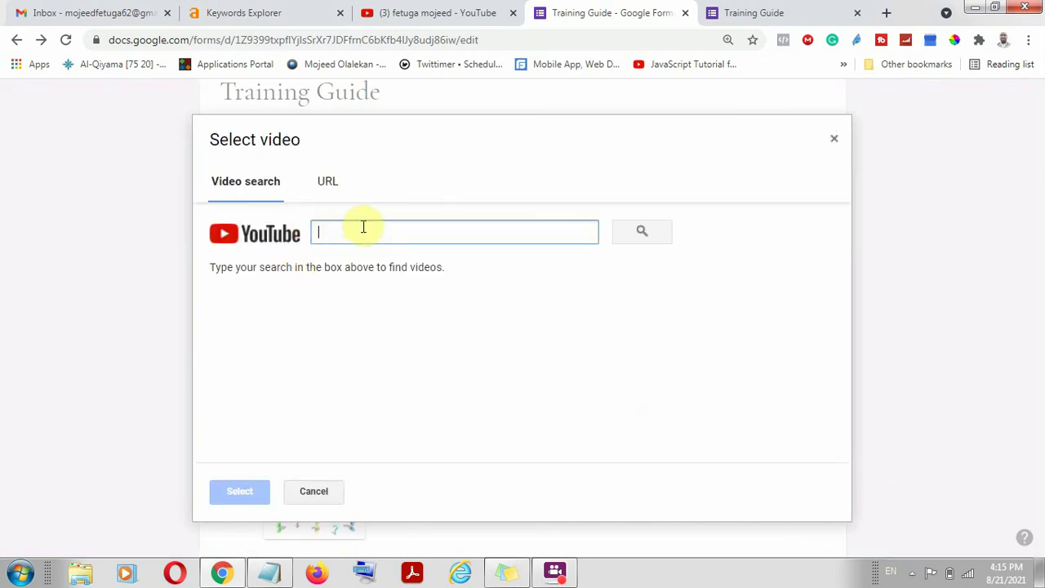
click(436, 13)
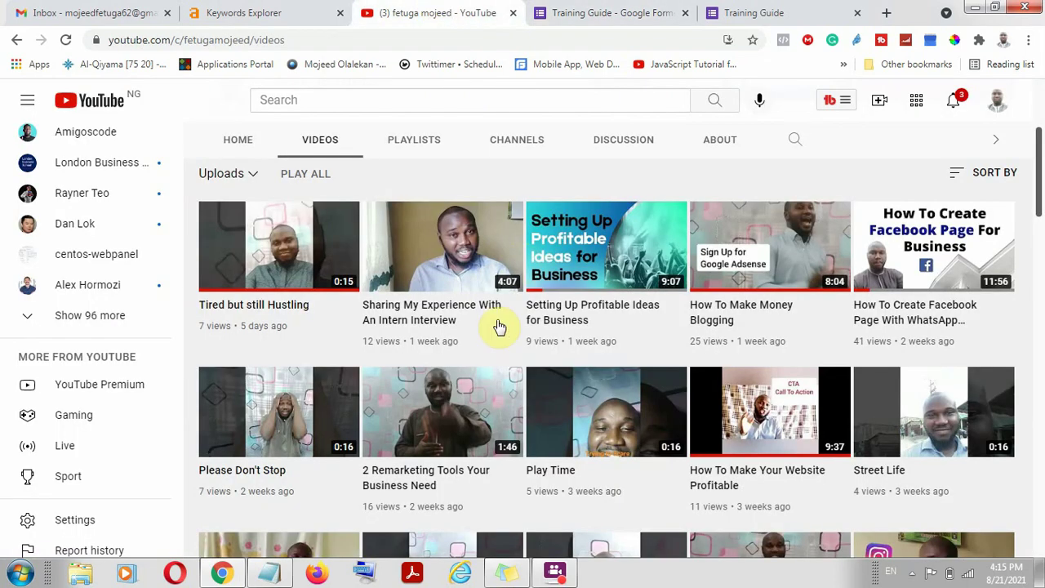
right_click(575, 303)
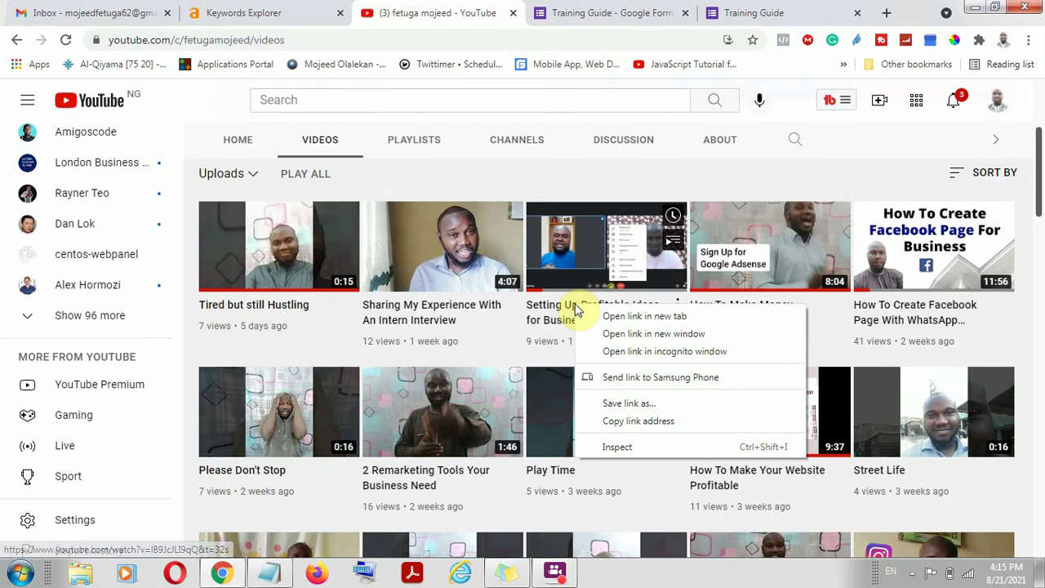
click(649, 421)
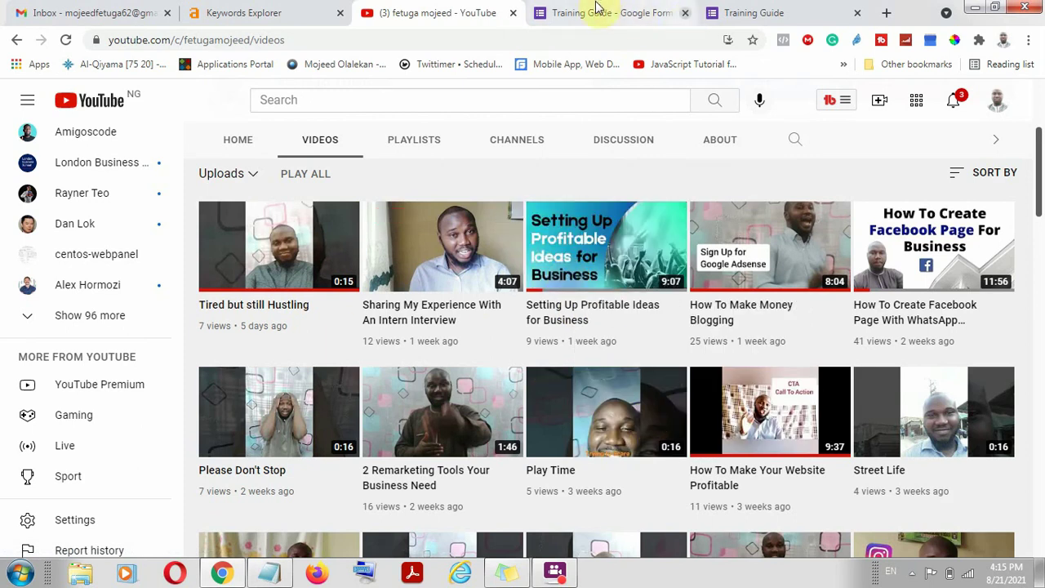
Search for the video with the copied link in the form's video picker and insert "Setting Up Profitable Ideas for Business"
click(563, 12)
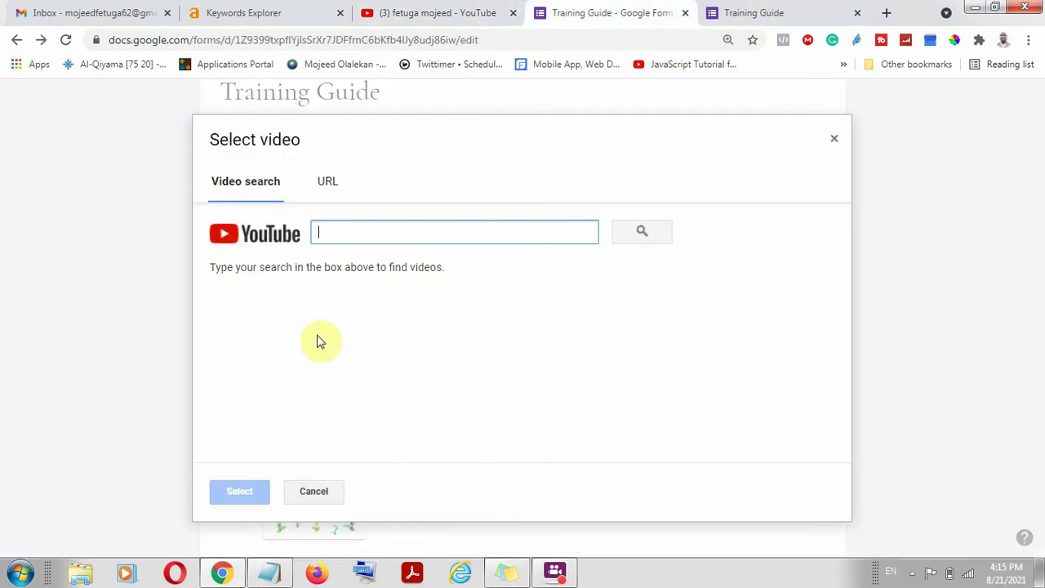
right_click(331, 239)
click(401, 331)
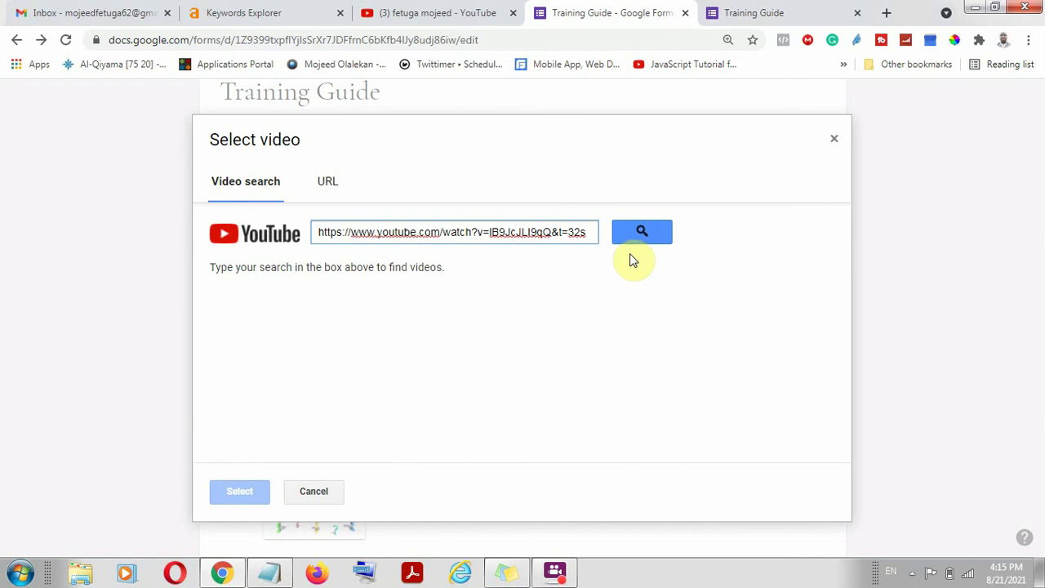
click(896, 350)
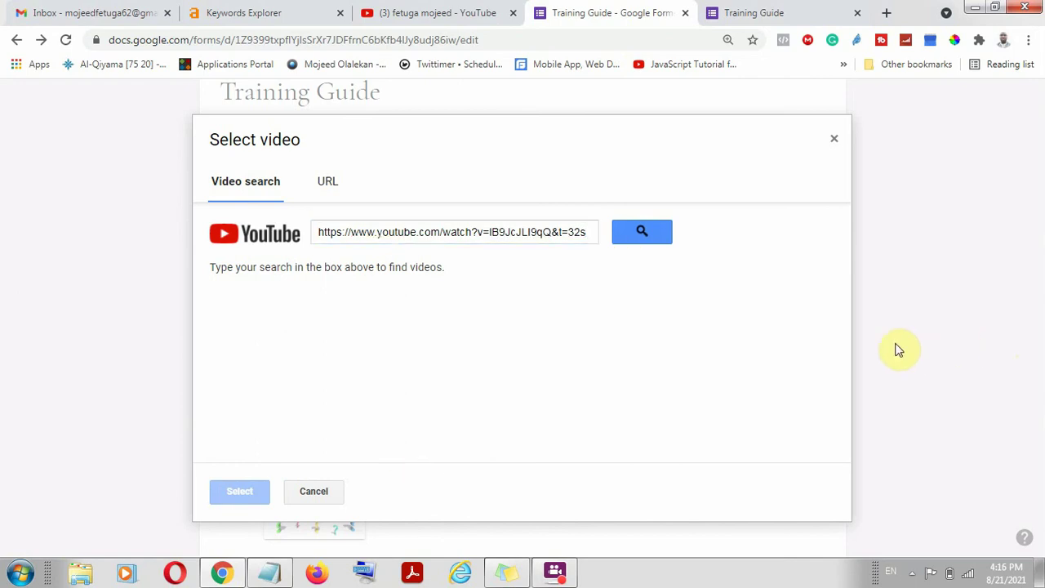
click(645, 233)
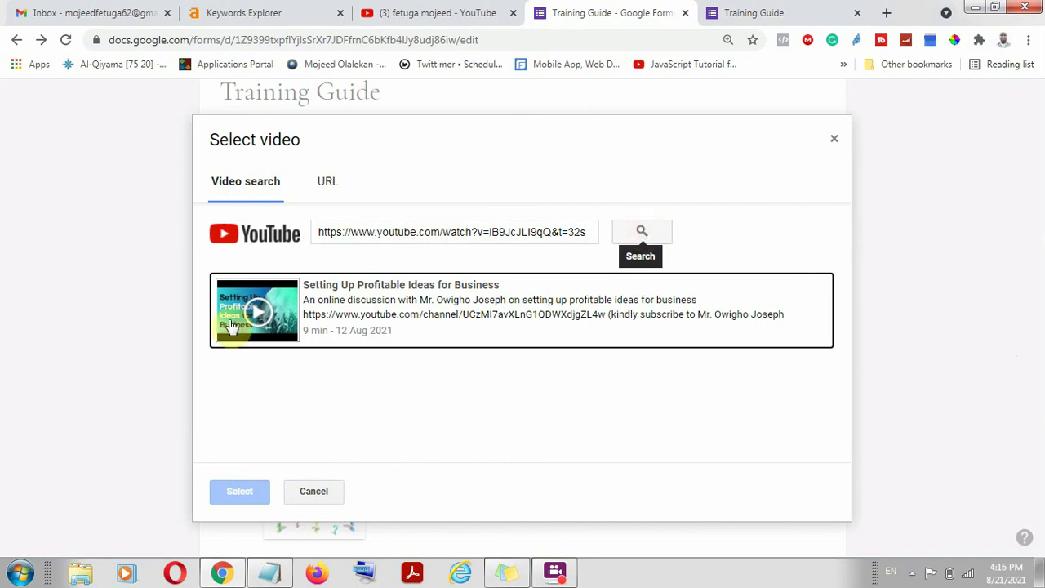
click(286, 334)
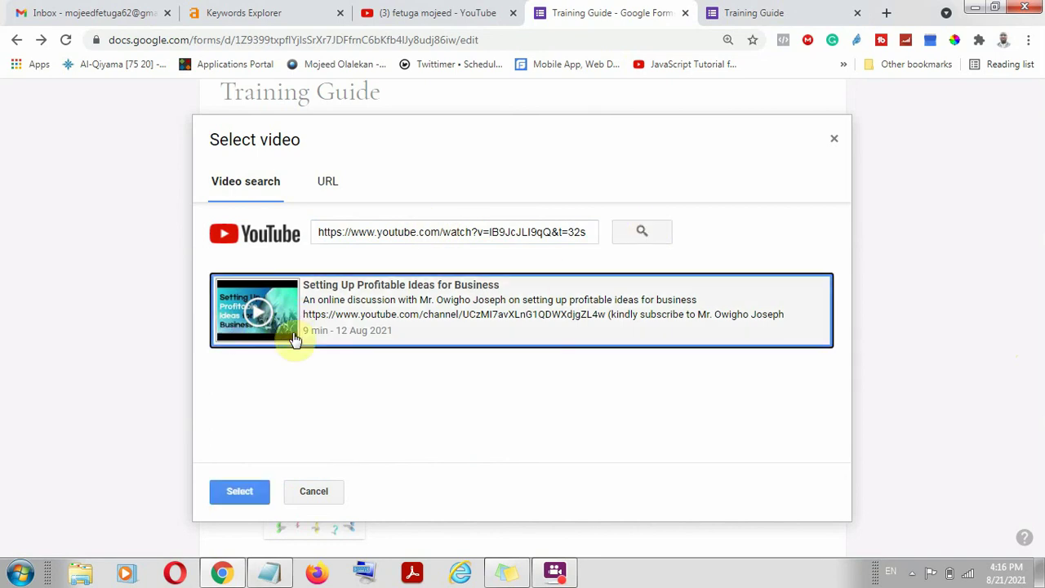
click(240, 490)
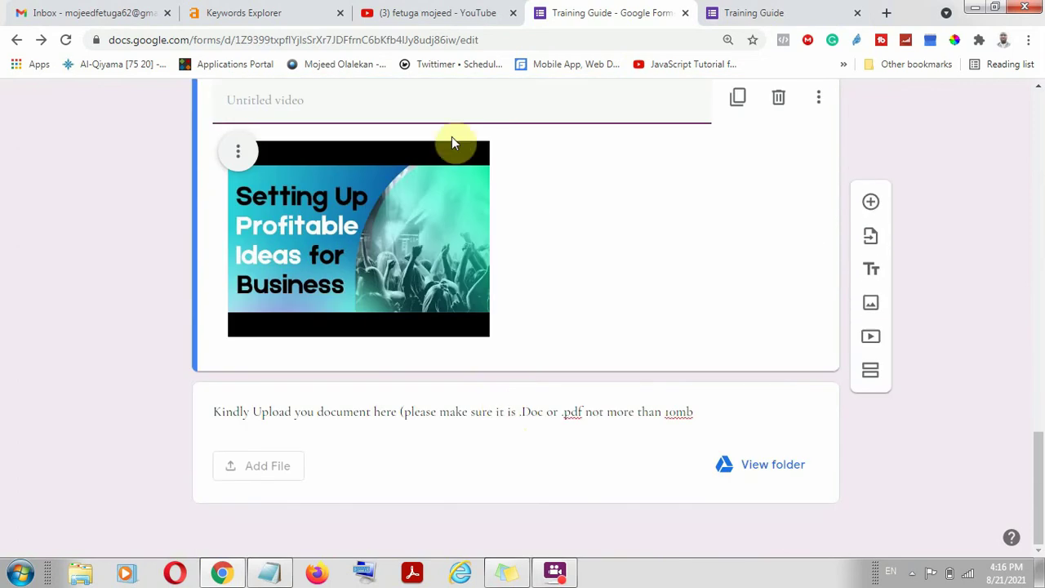
scroll(272, 144, up, 2)
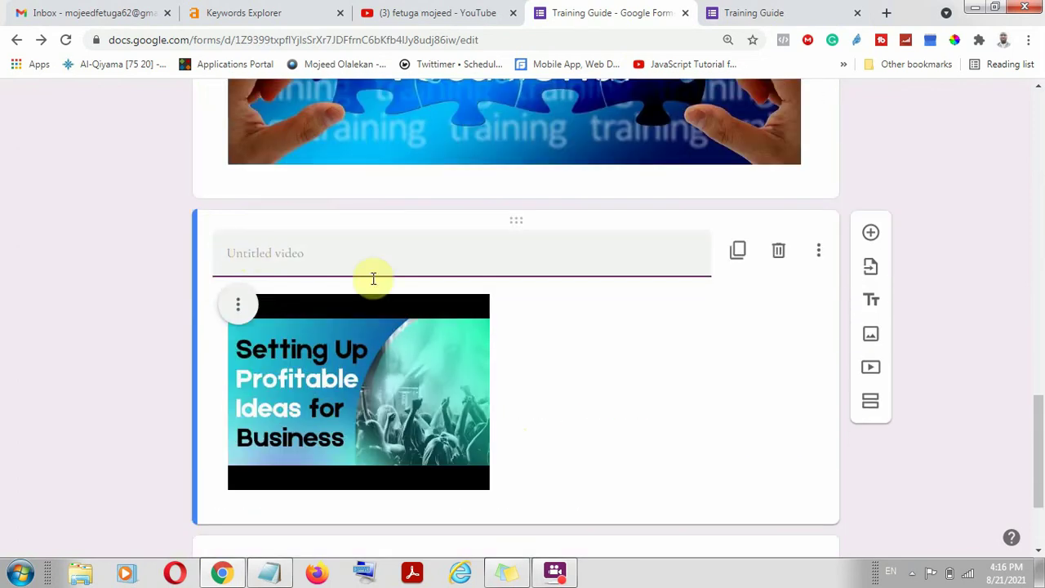
scroll(359, 406, down, 1)
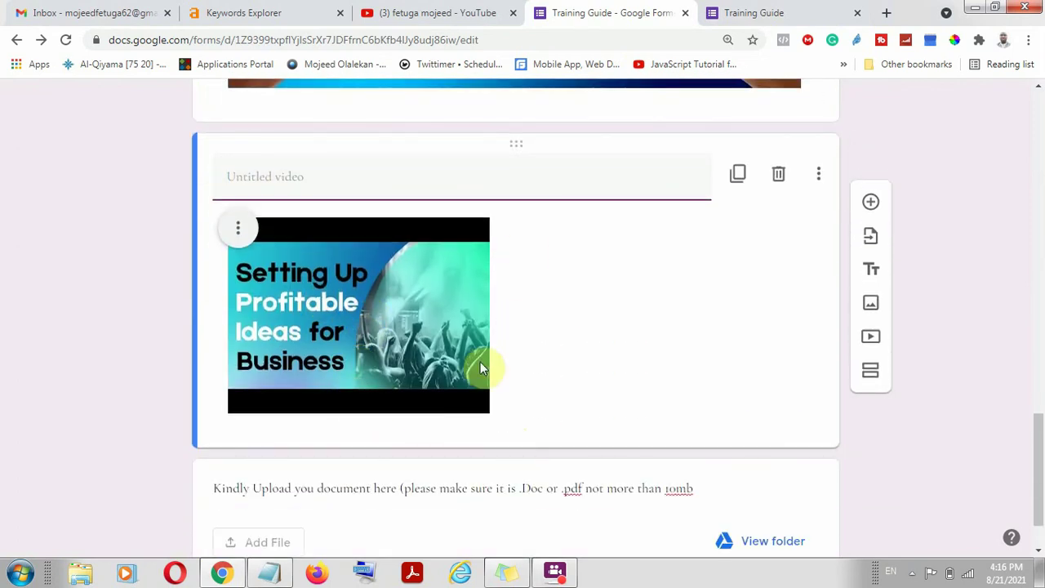
scroll(410, 362, down, 1)
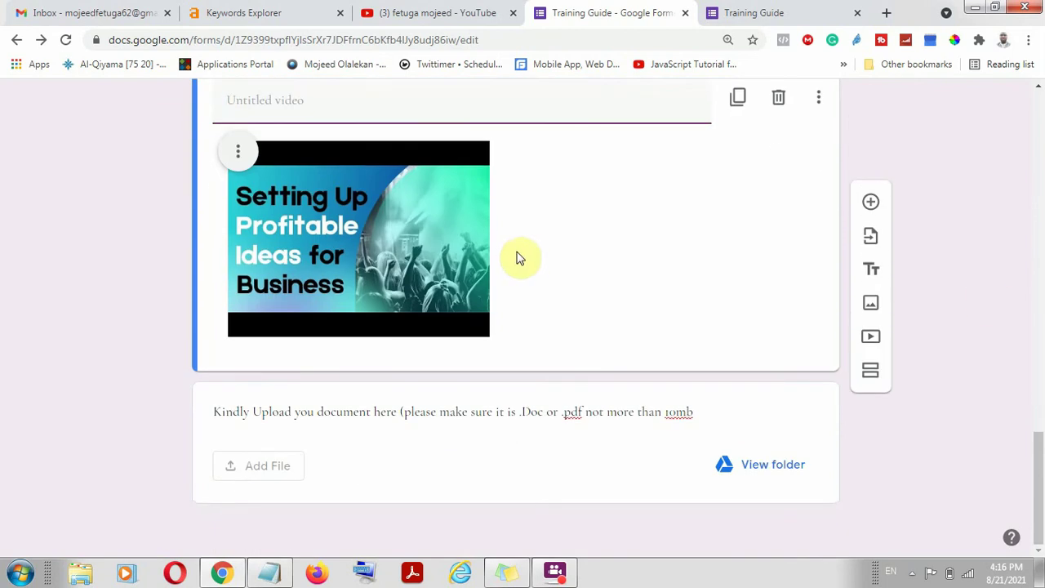
Duplicate the "Do You have a valid certificate?" block and delete the copy
scroll(464, 252, up, 7)
scroll(527, 244, up, 15)
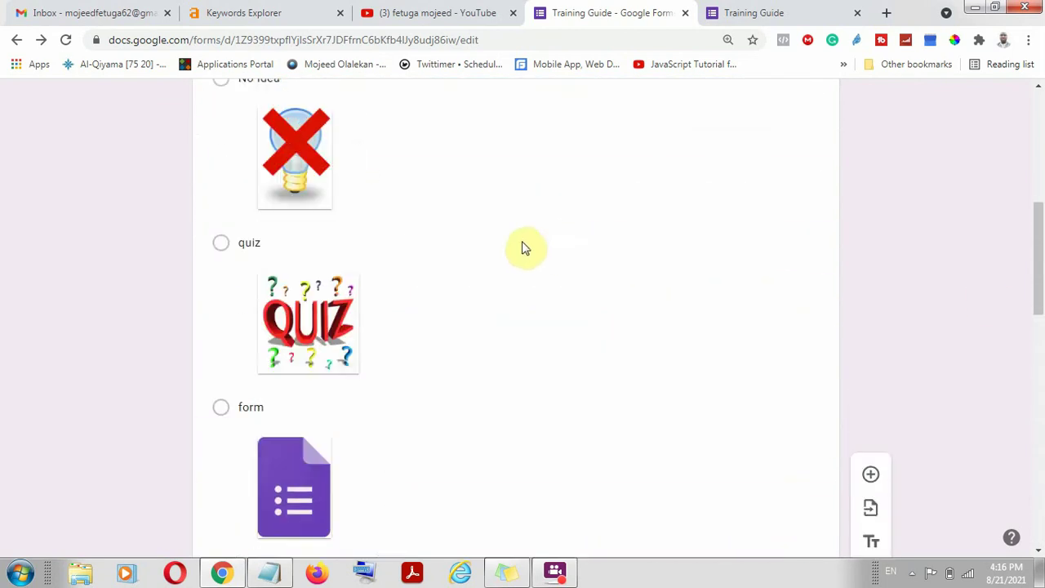
scroll(526, 245, down, 15)
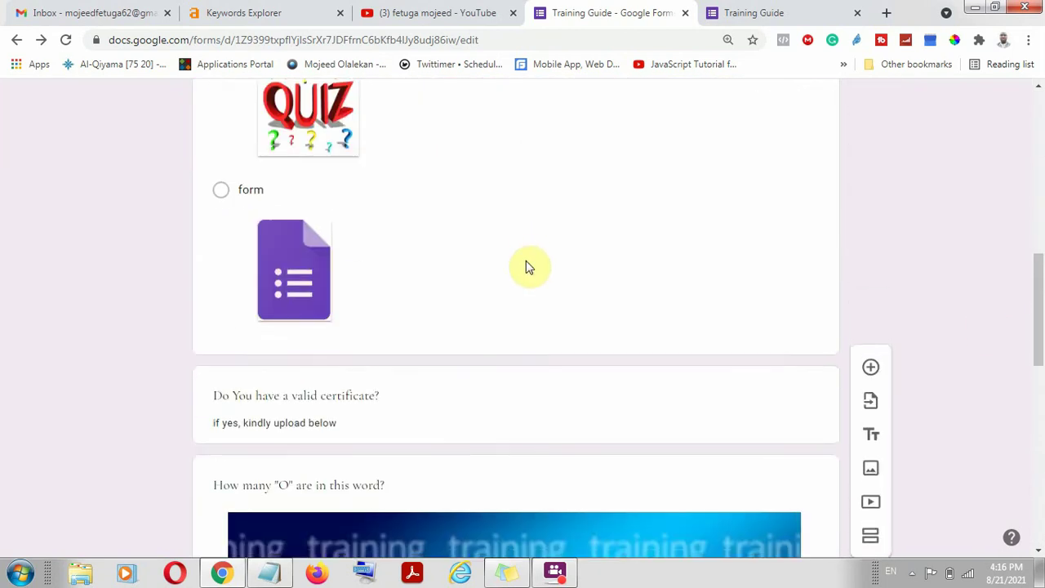
scroll(527, 269, up, 3)
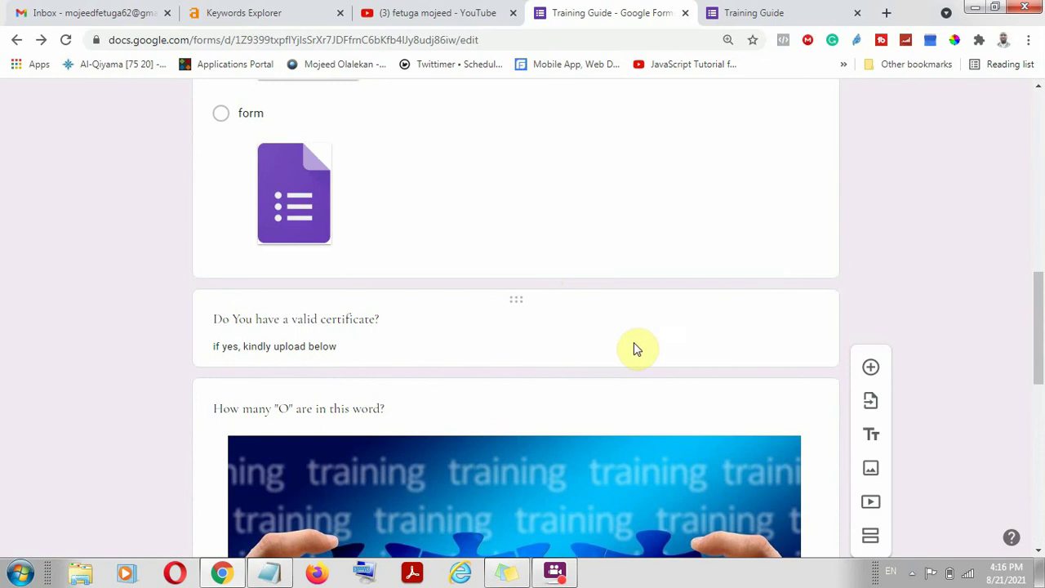
click(498, 329)
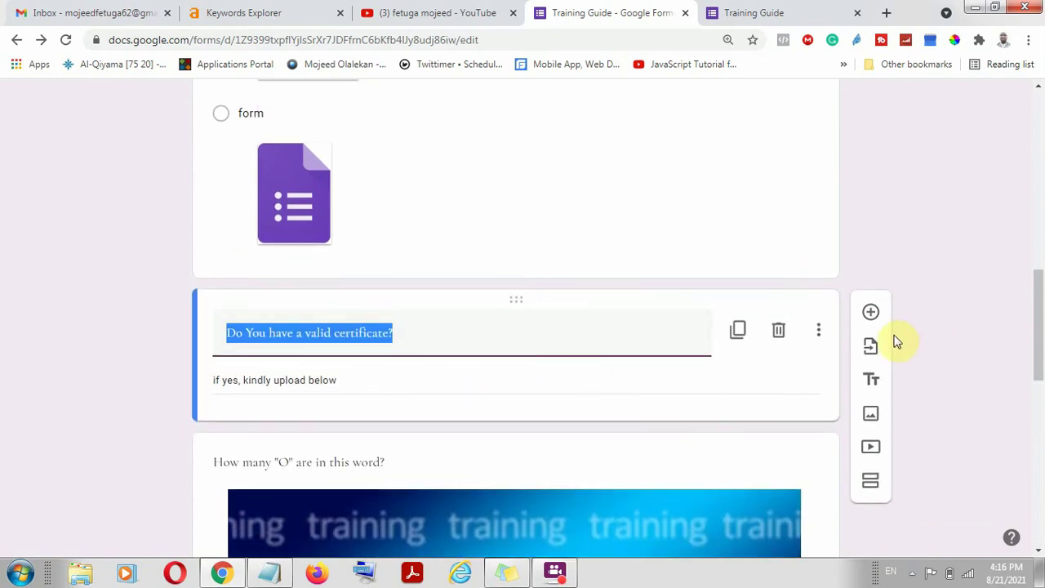
click(737, 333)
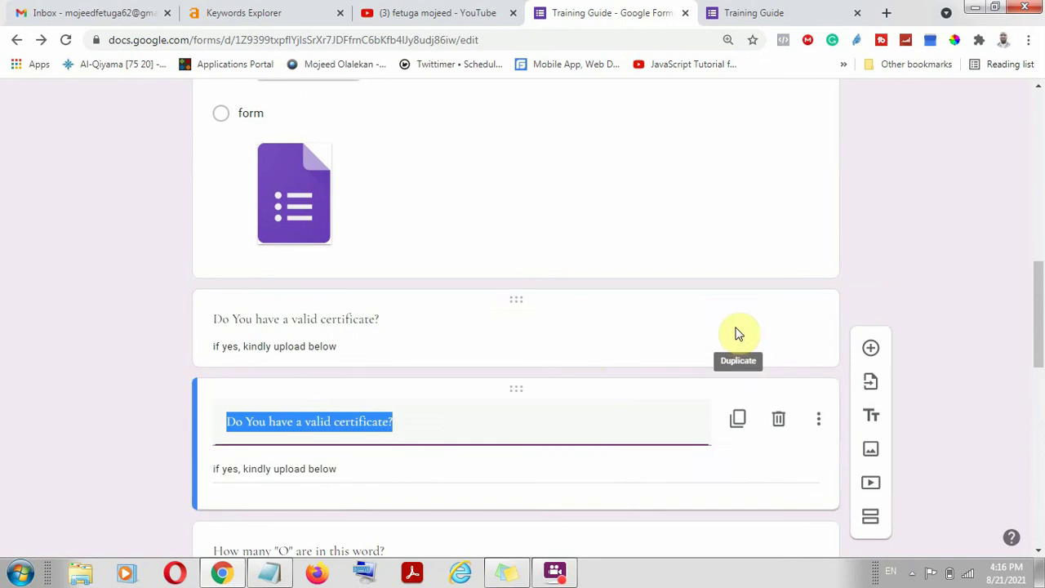
click(780, 420)
Make the "What is Google Form?" question required and look at its additional options
scroll(571, 229, up, 4)
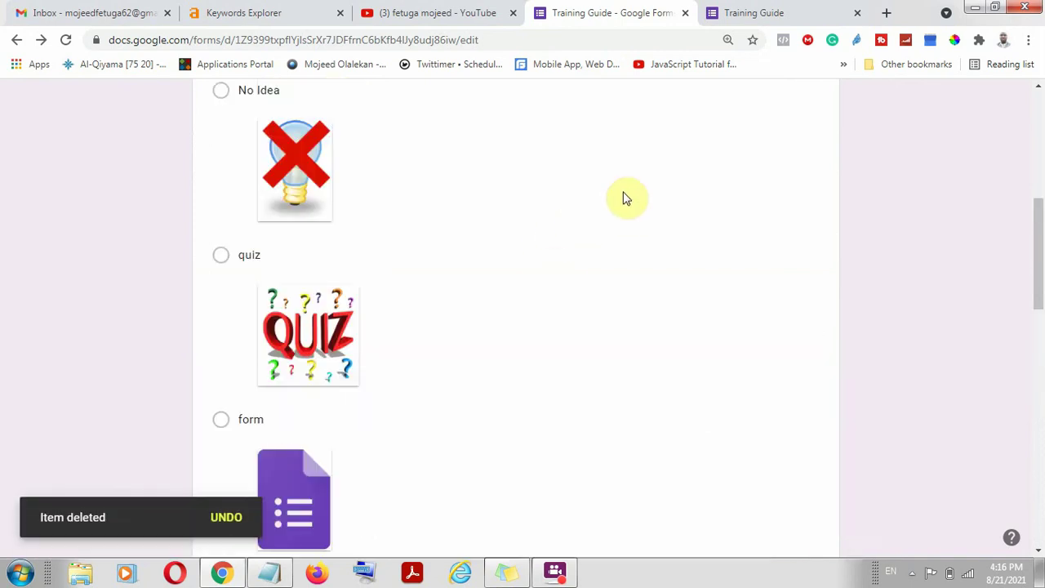
scroll(604, 297, up, 3)
click(731, 328)
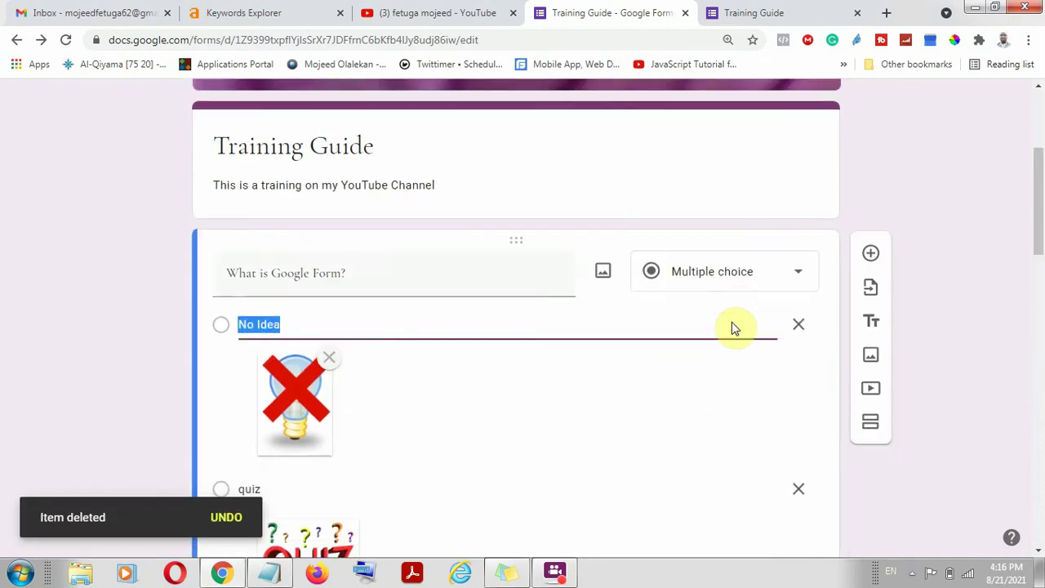
scroll(727, 364, down, 8)
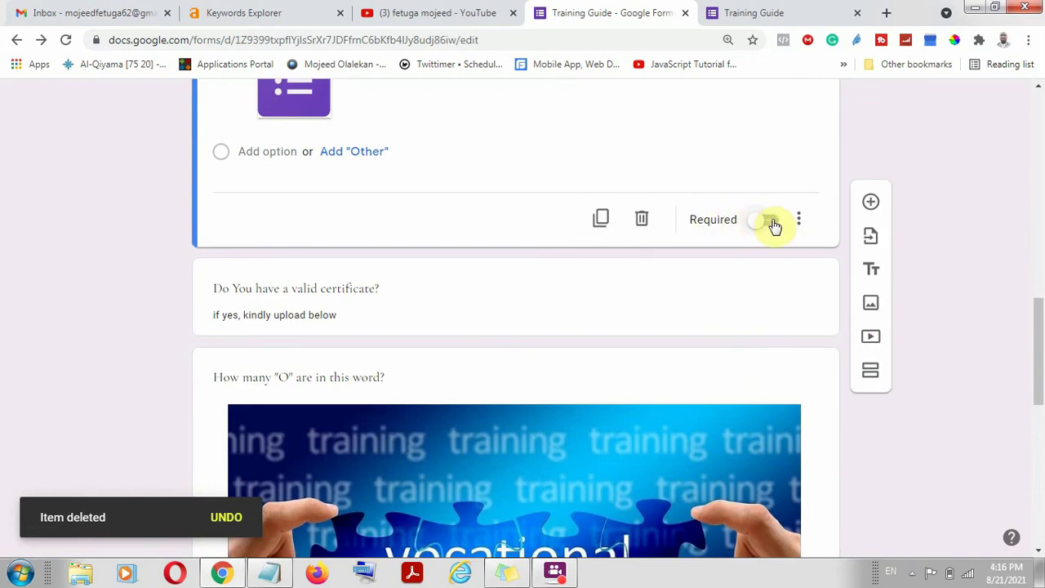
click(775, 226)
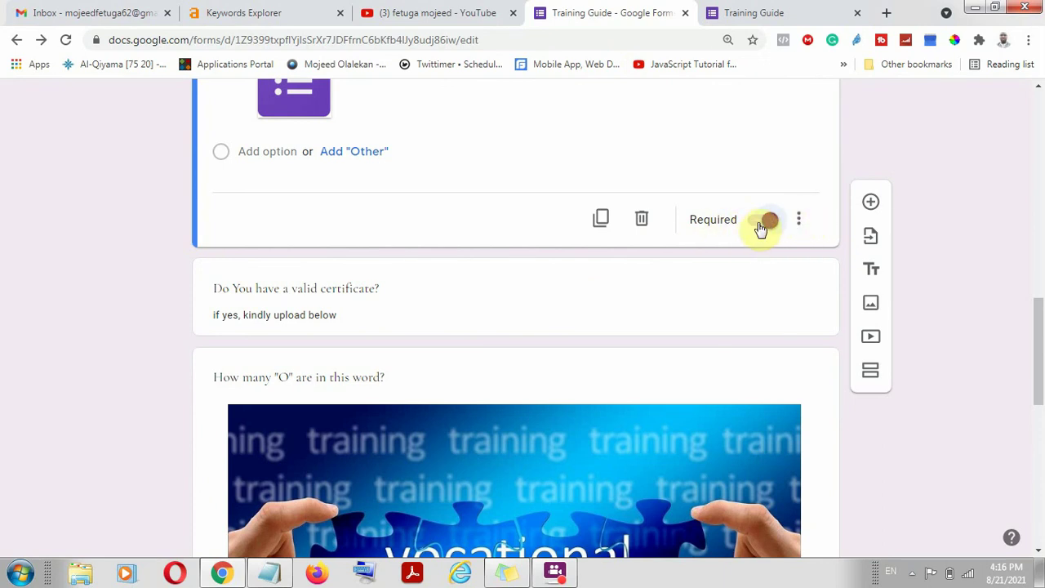
click(803, 218)
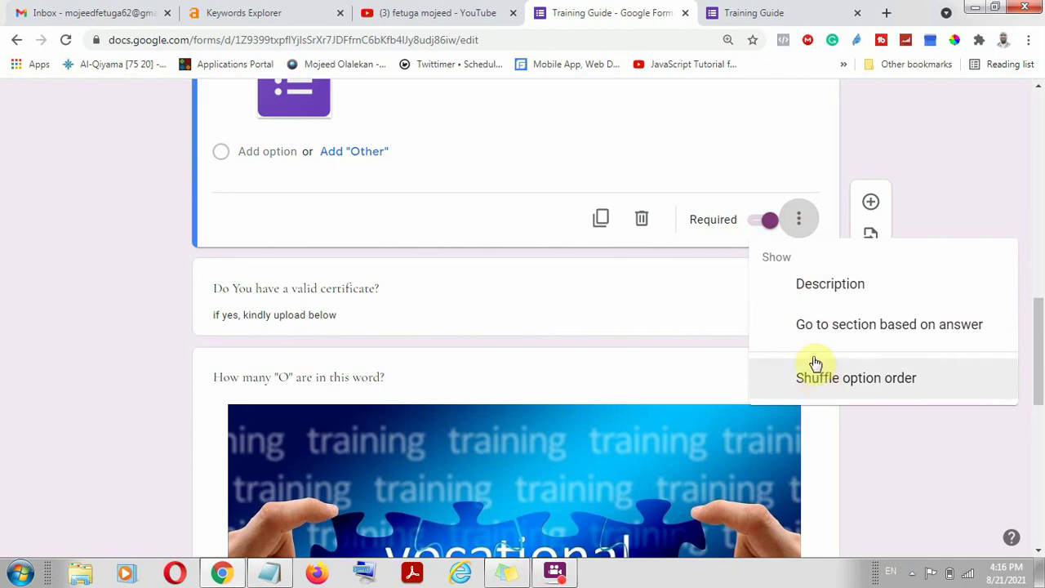
click(781, 196)
scroll(719, 196, down, 1)
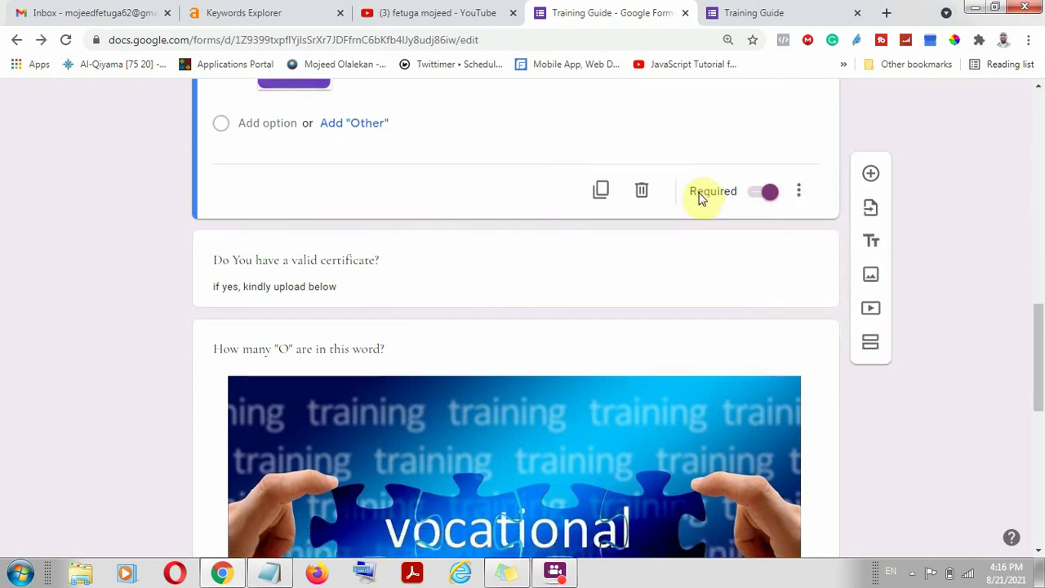
Add a new section after the "What is Google Form?" question and review how the form is divided
scroll(700, 198, down, 7)
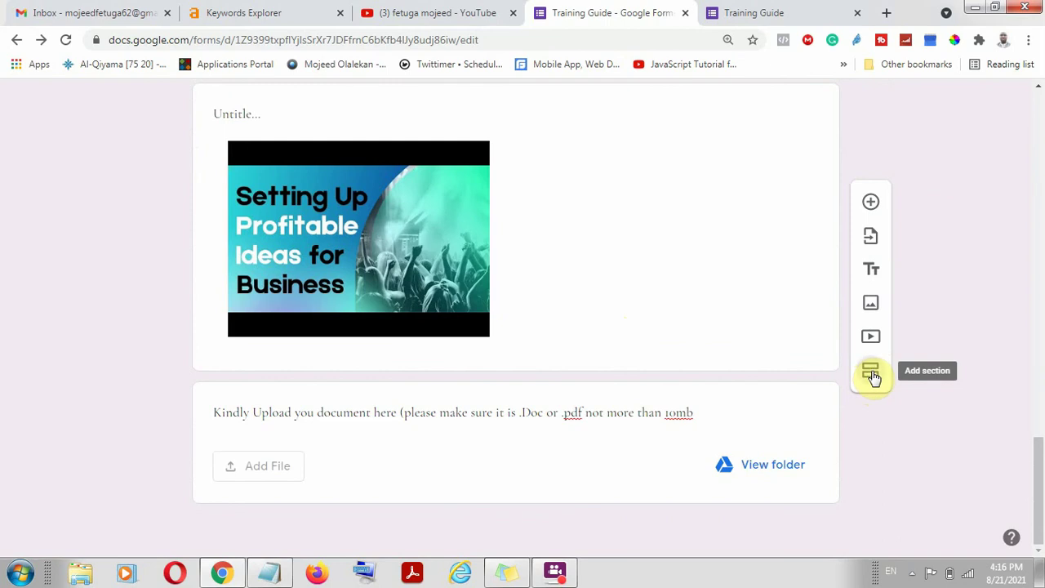
click(870, 373)
scroll(716, 368, up, 7)
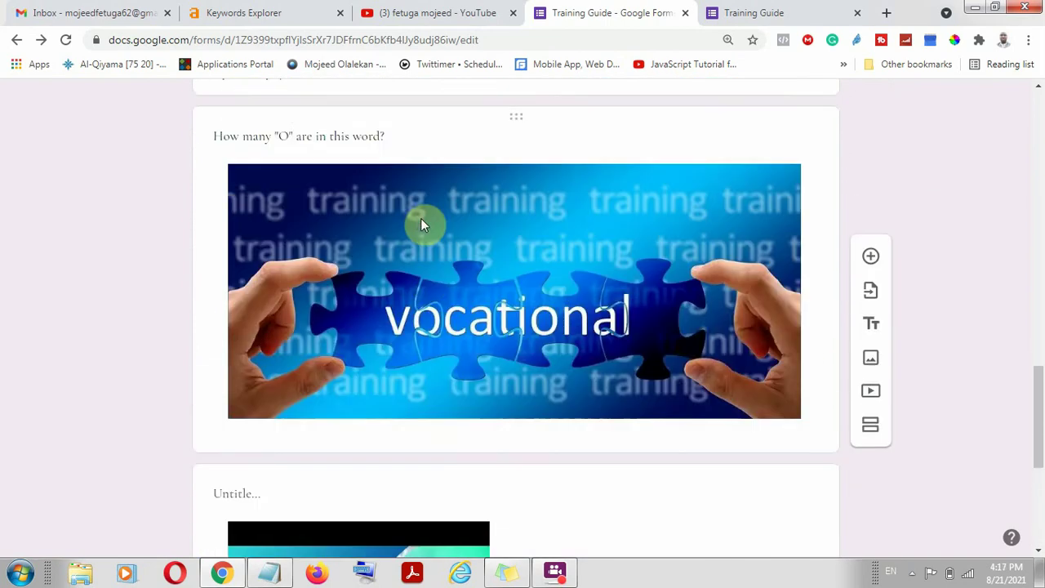
scroll(420, 224, up, 3)
scroll(452, 217, down, 1)
scroll(413, 188, up, 4)
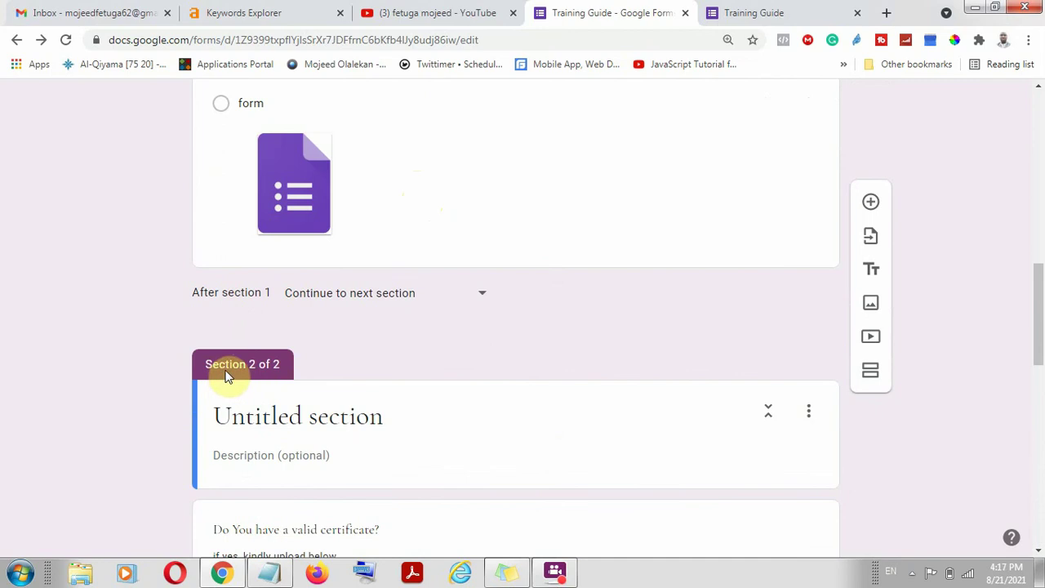
scroll(479, 369, up, 10)
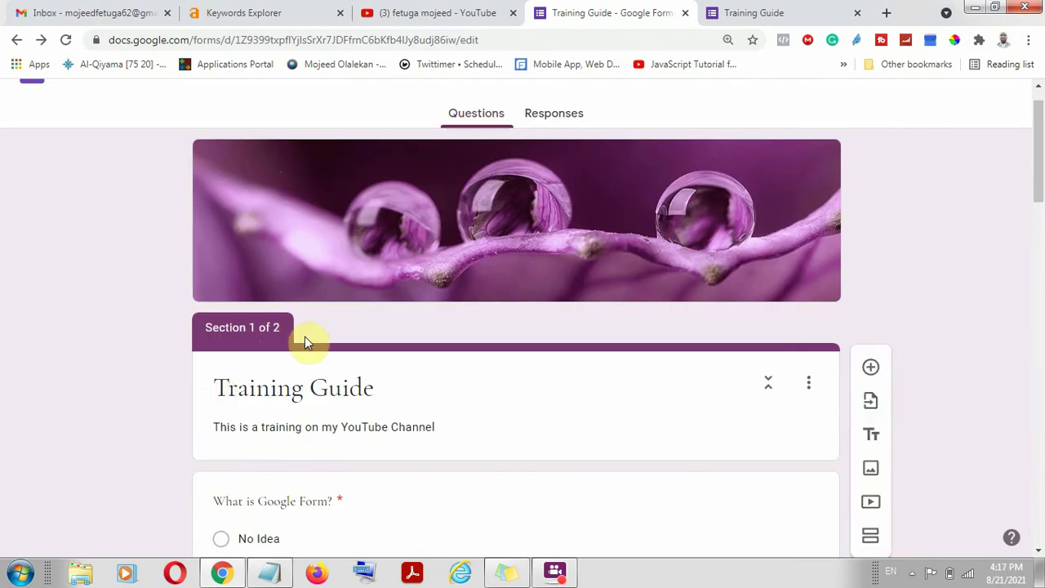
scroll(343, 359, down, 13)
scroll(292, 261, up, 4)
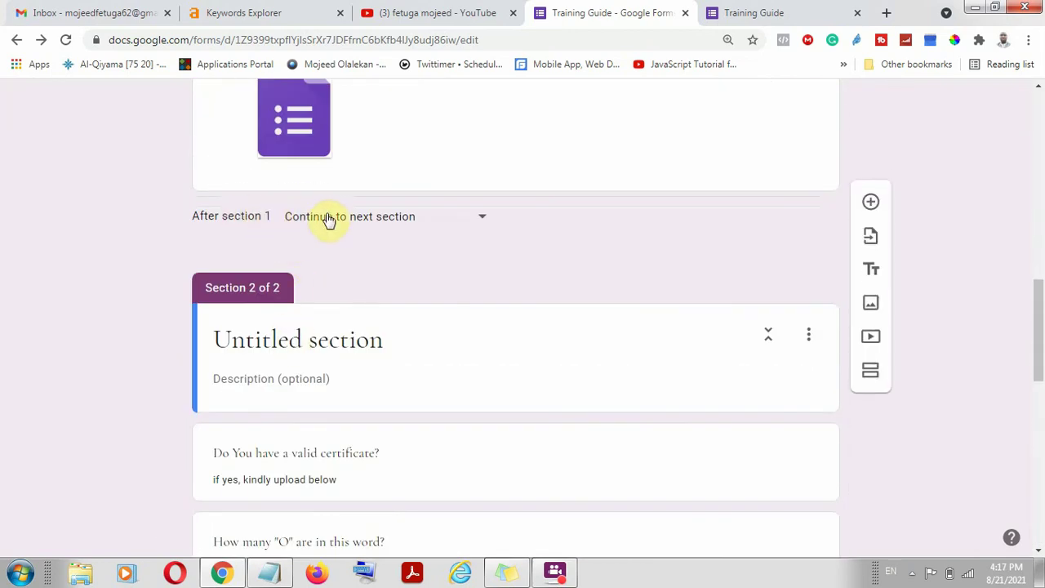
scroll(326, 219, up, 8)
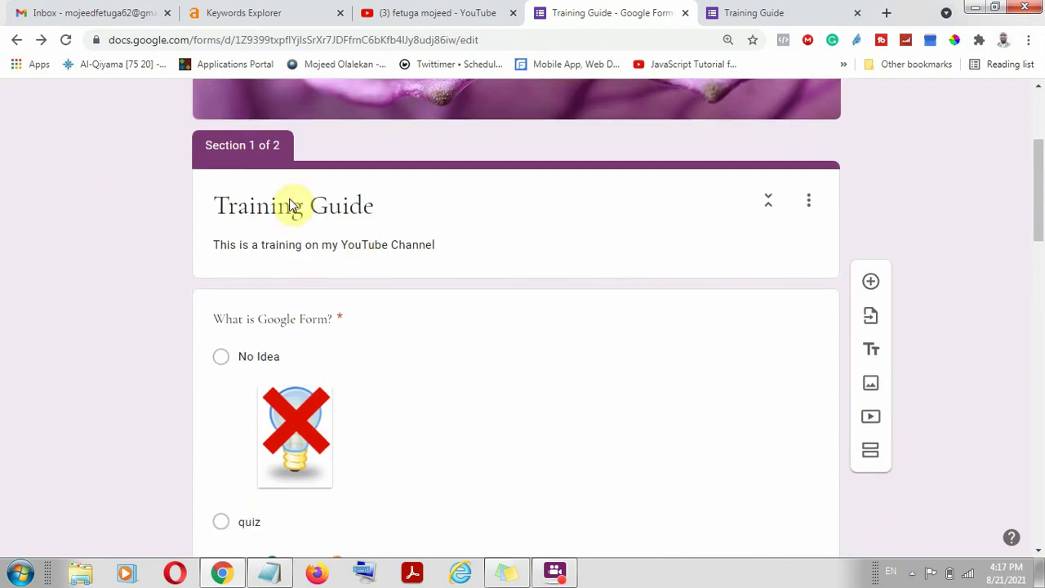
scroll(291, 206, down, 5)
Reload the live Training Guide form and compare its opening section with the title block in the editor
click(763, 12)
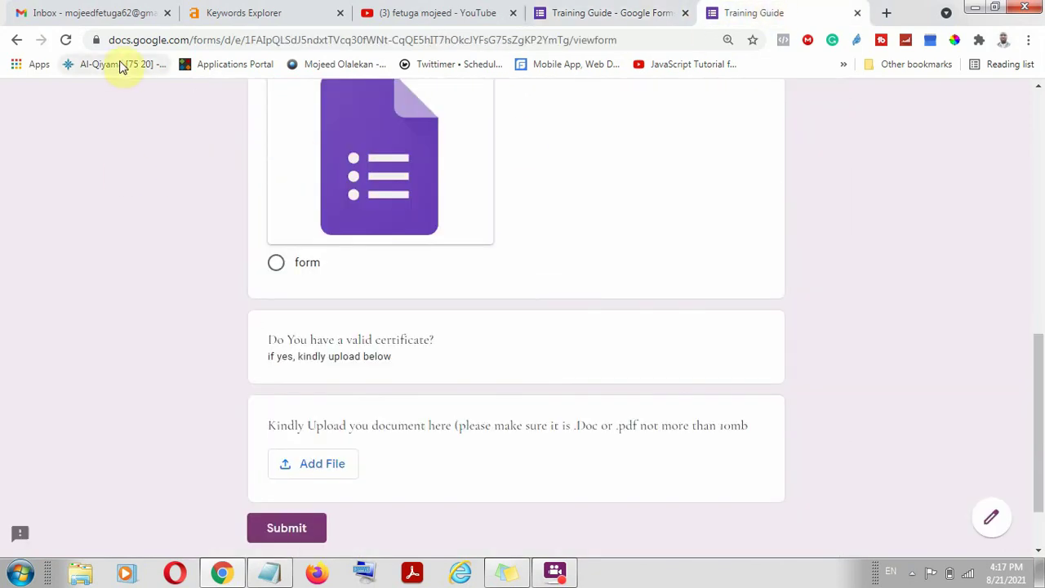
click(67, 41)
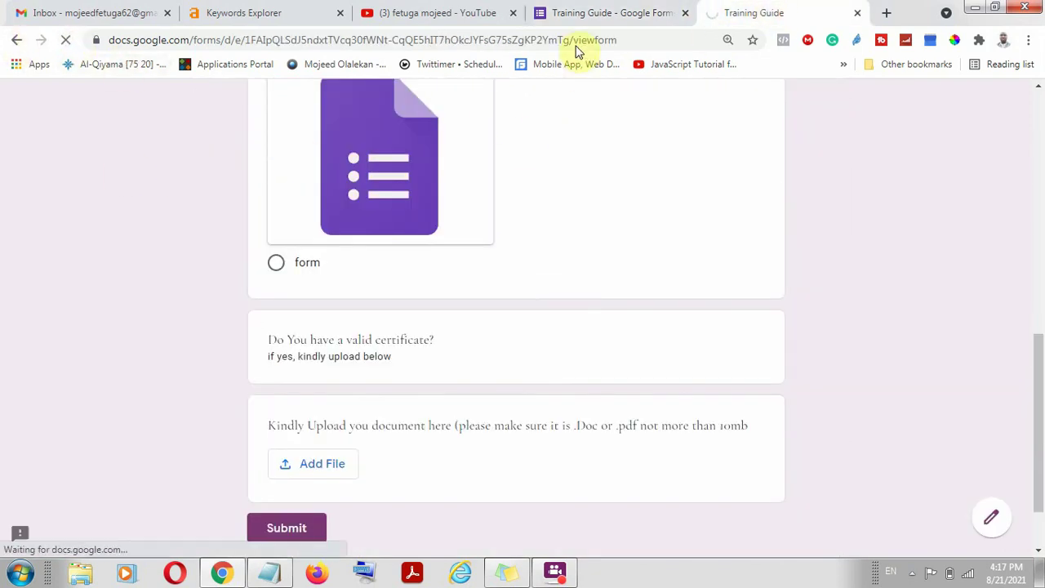
click(616, 12)
scroll(372, 359, up, 4)
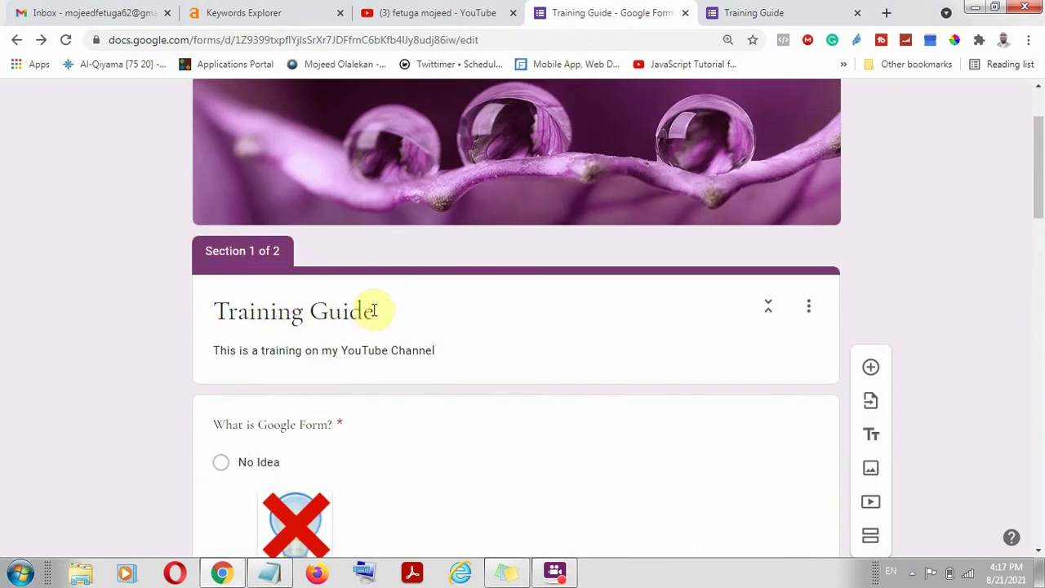
drag(373, 310, 194, 303)
scroll(719, 123, down, 2)
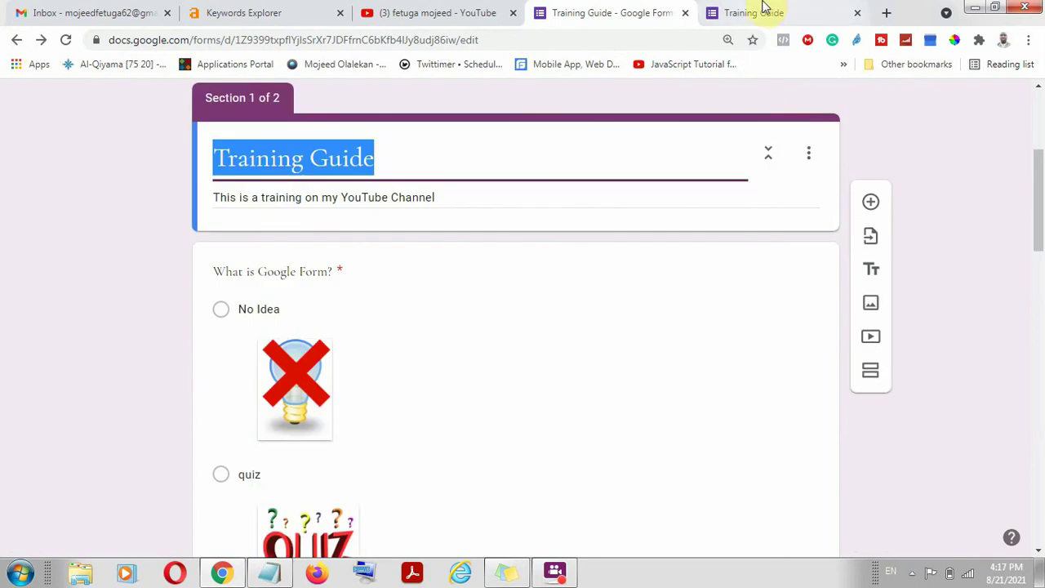
click(764, 11)
scroll(463, 281, up, 10)
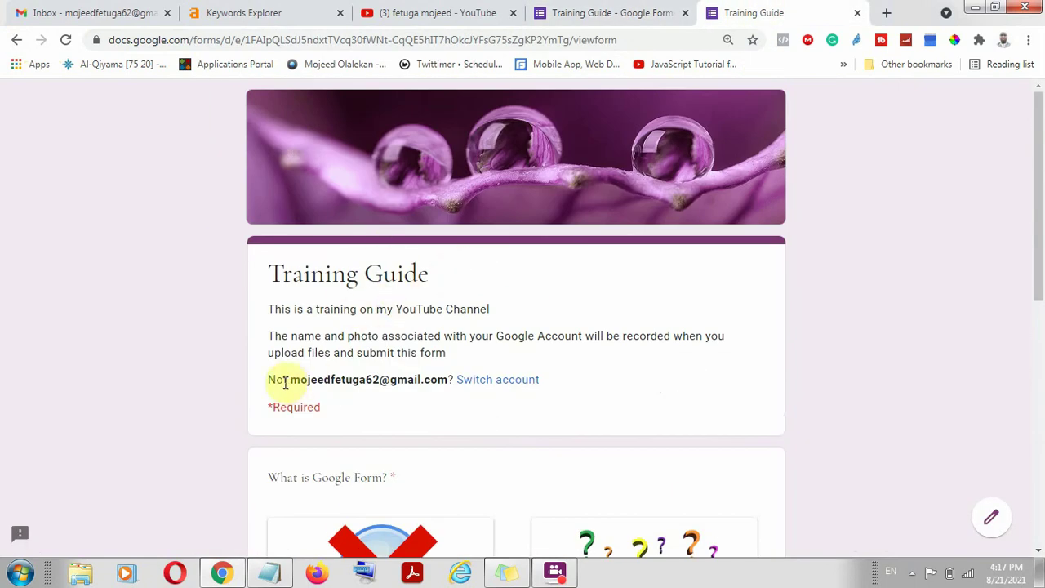
Try to leave the first section unanswered, answer "What is Google Form?" with "quiz", and continue to review the second section
drag(287, 381, 450, 379)
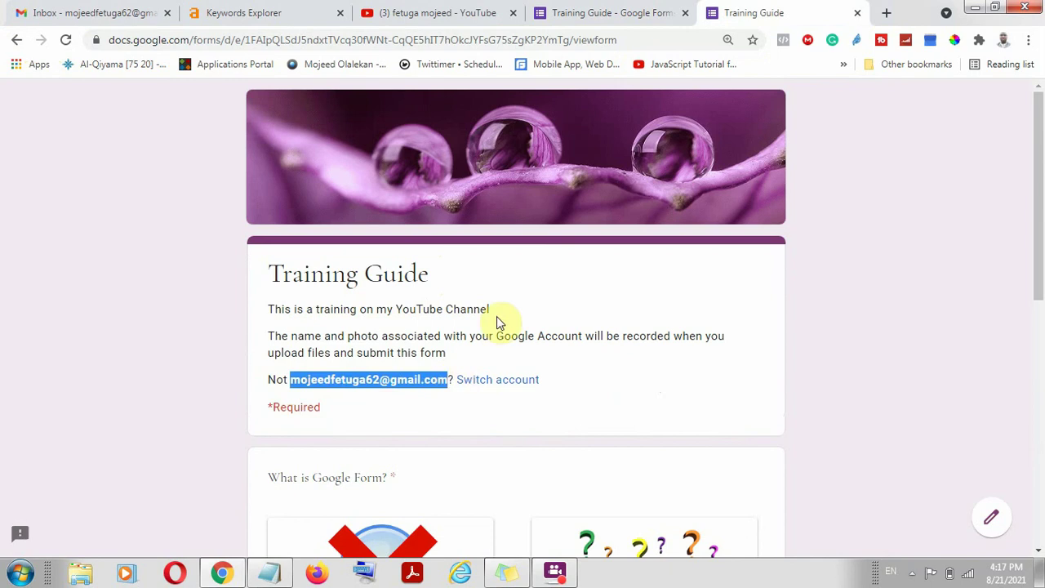
scroll(550, 318, down, 7)
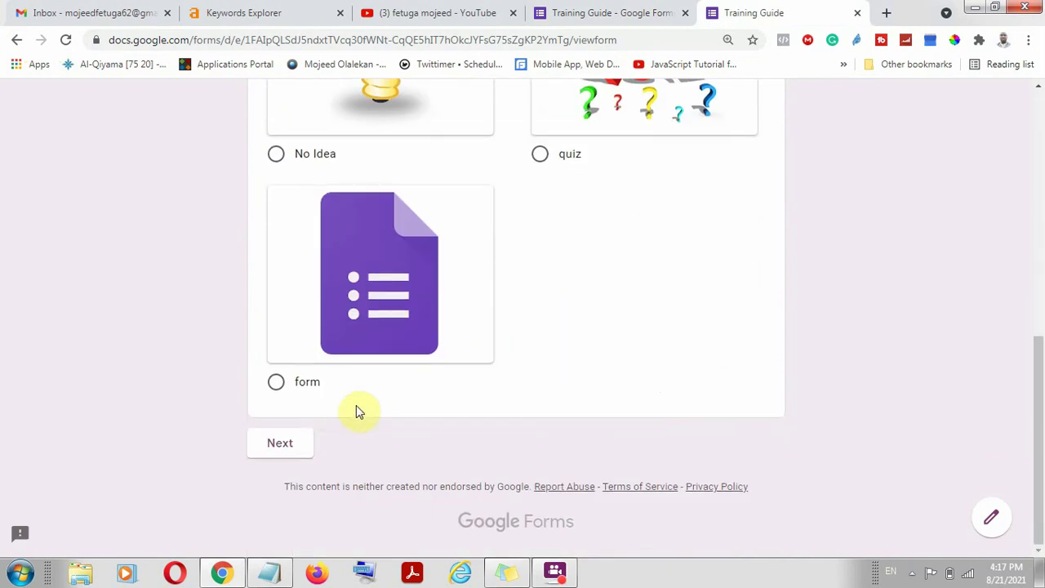
click(280, 443)
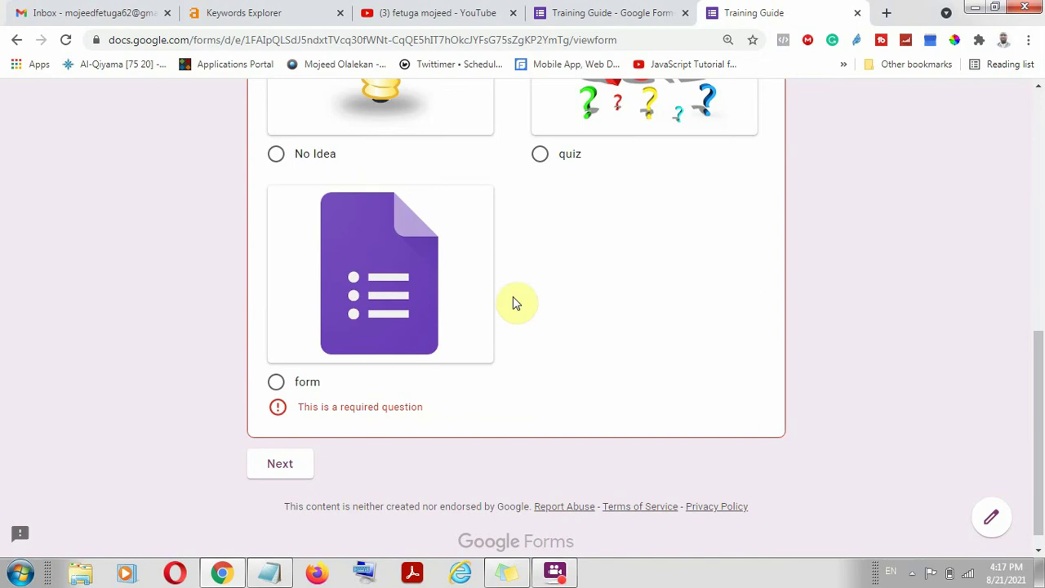
click(539, 153)
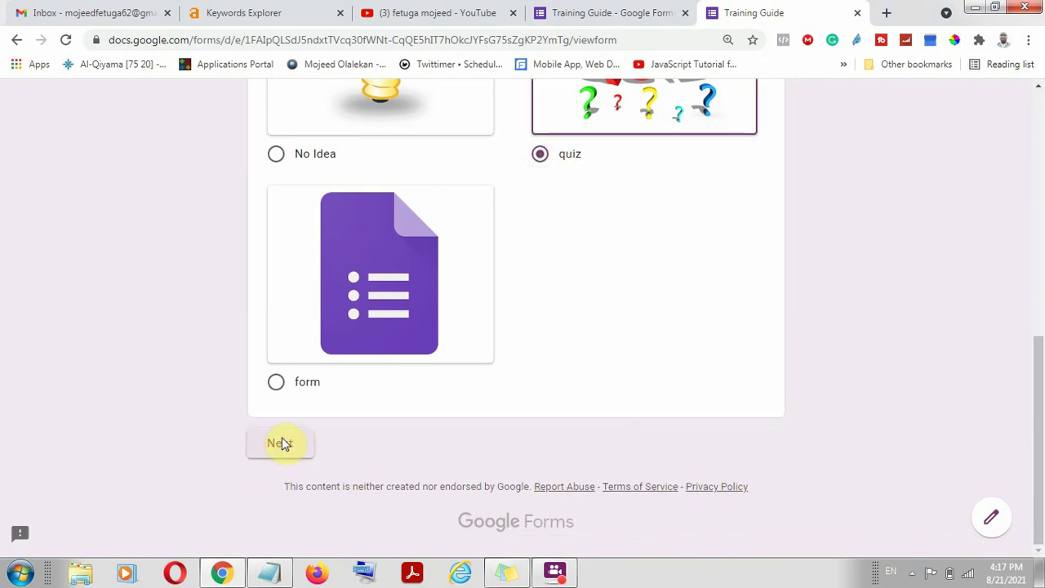
click(280, 443)
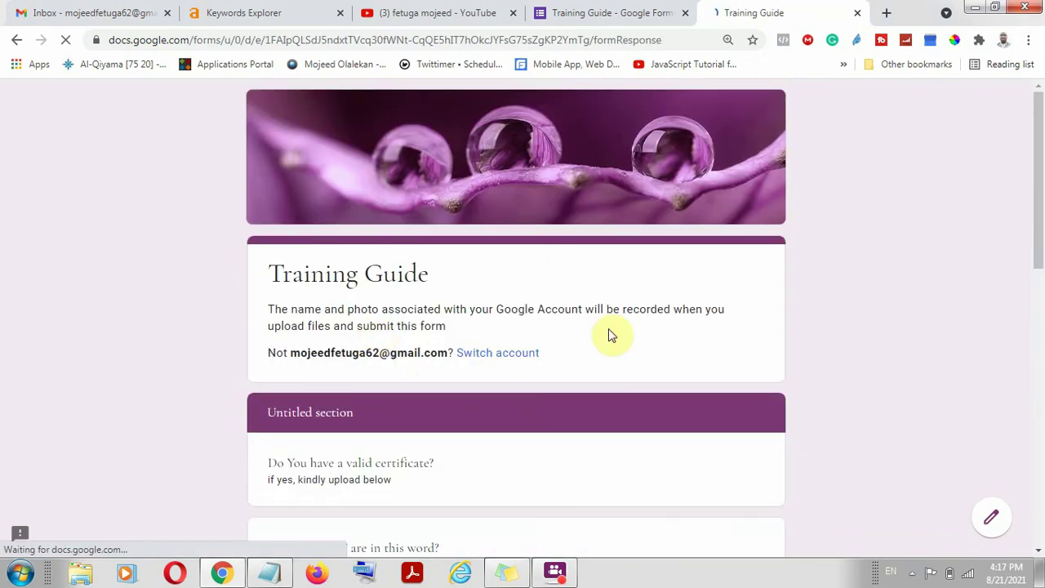
scroll(563, 406, down, 10)
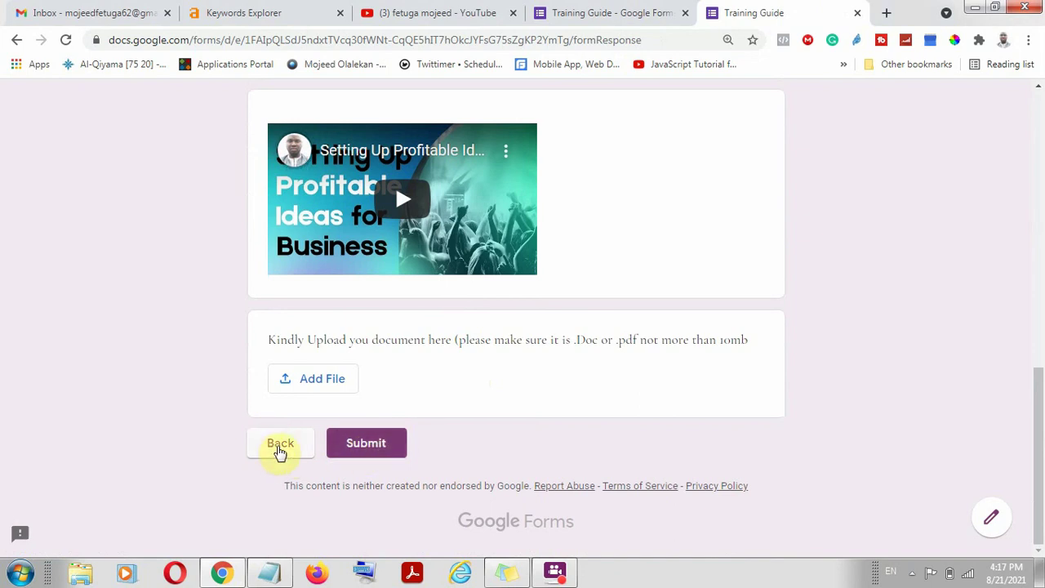
scroll(732, 331, up, 4)
Return to the Training Guide editor and look through the form's additional options, such as copying, binning and pre-filled links
click(620, 12)
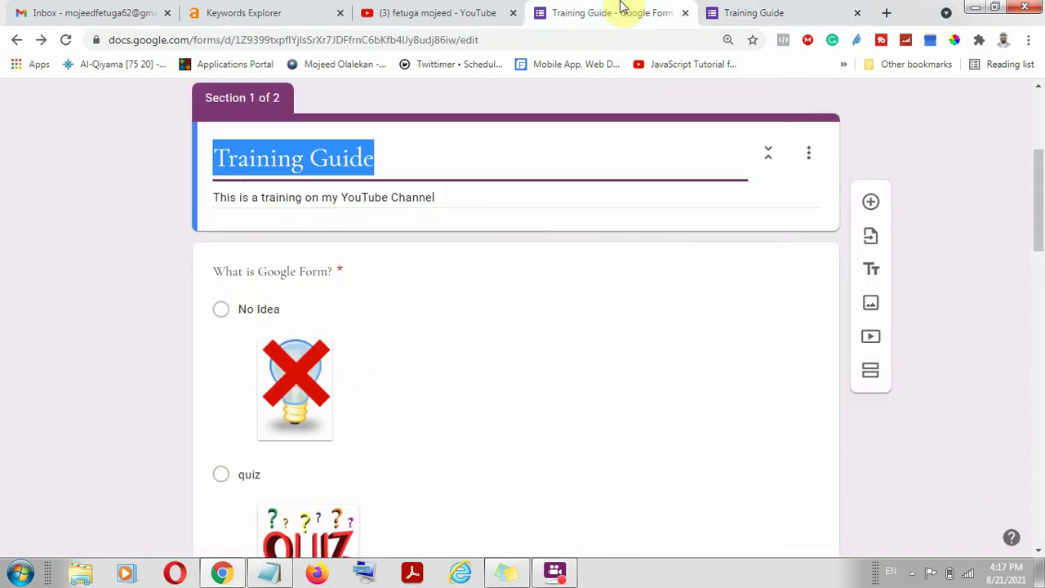
scroll(870, 322, up, 4)
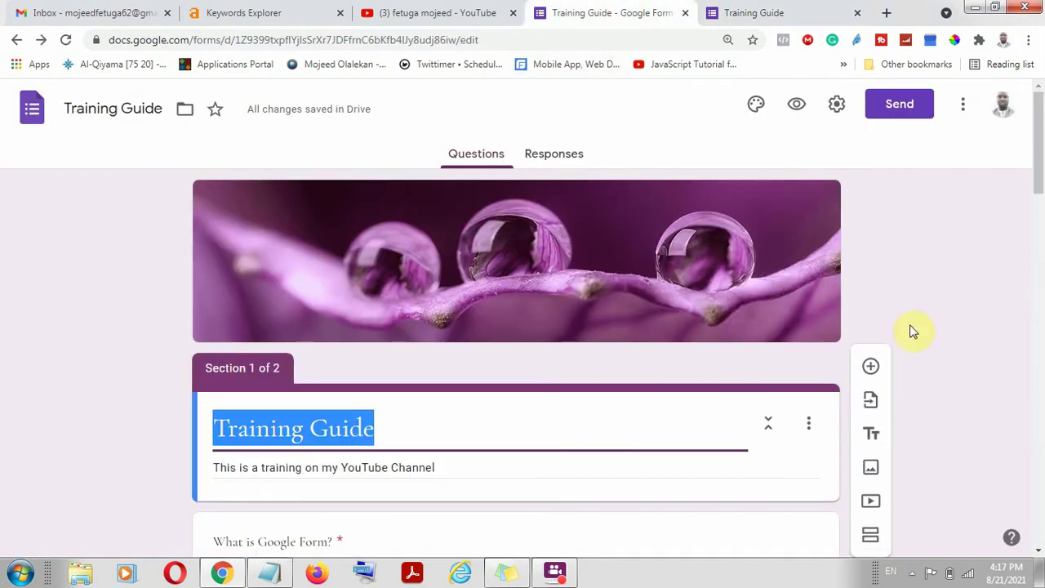
scroll(908, 328, down, 4)
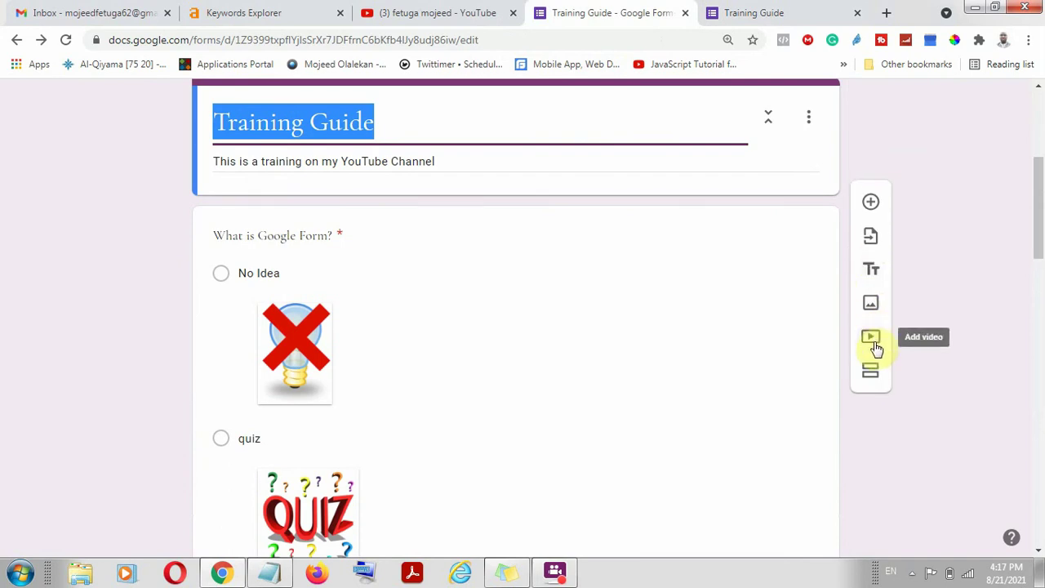
click(797, 191)
scroll(482, 285, up, 4)
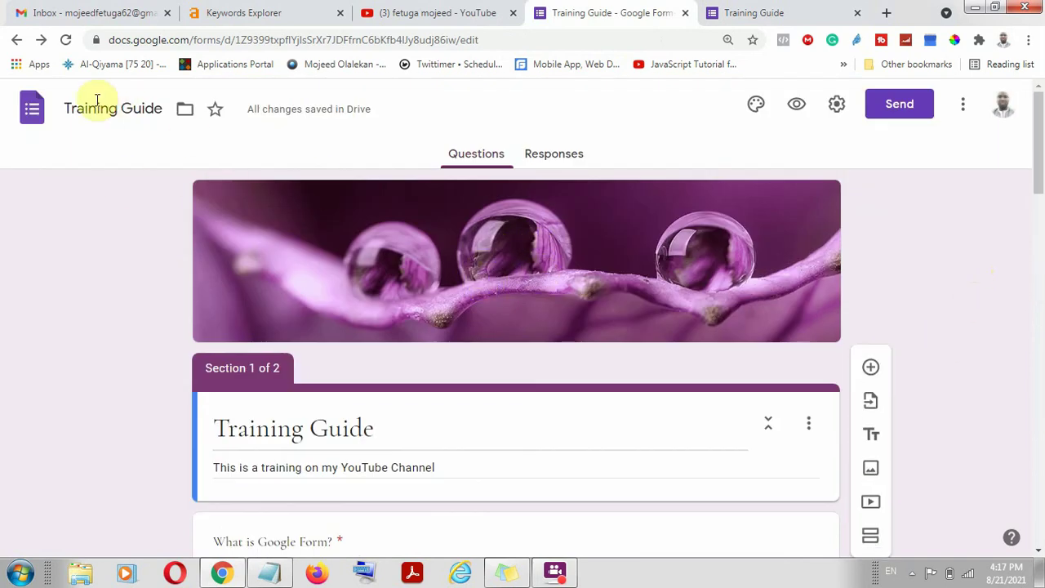
click(961, 107)
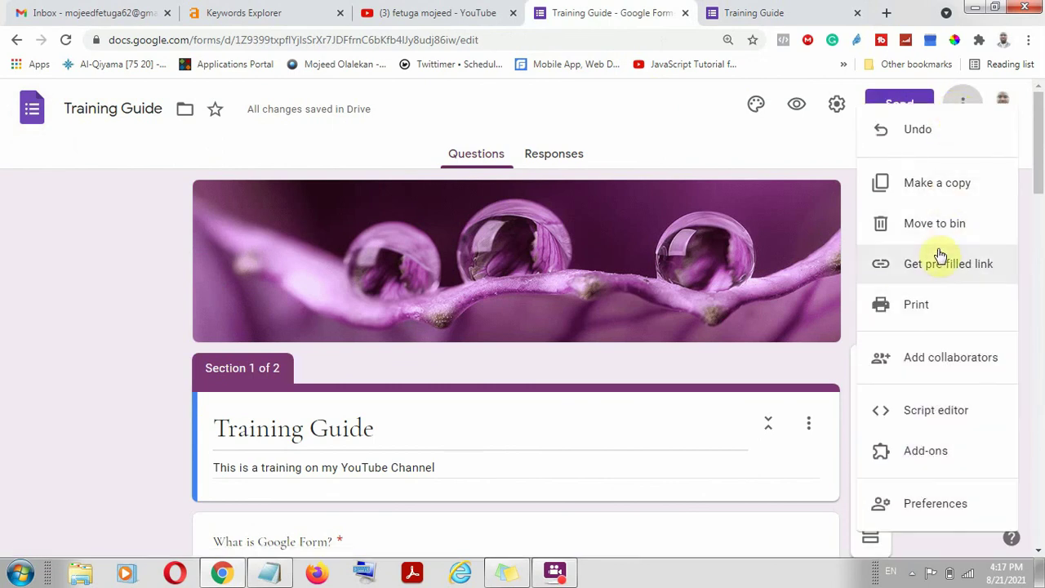
click(941, 223)
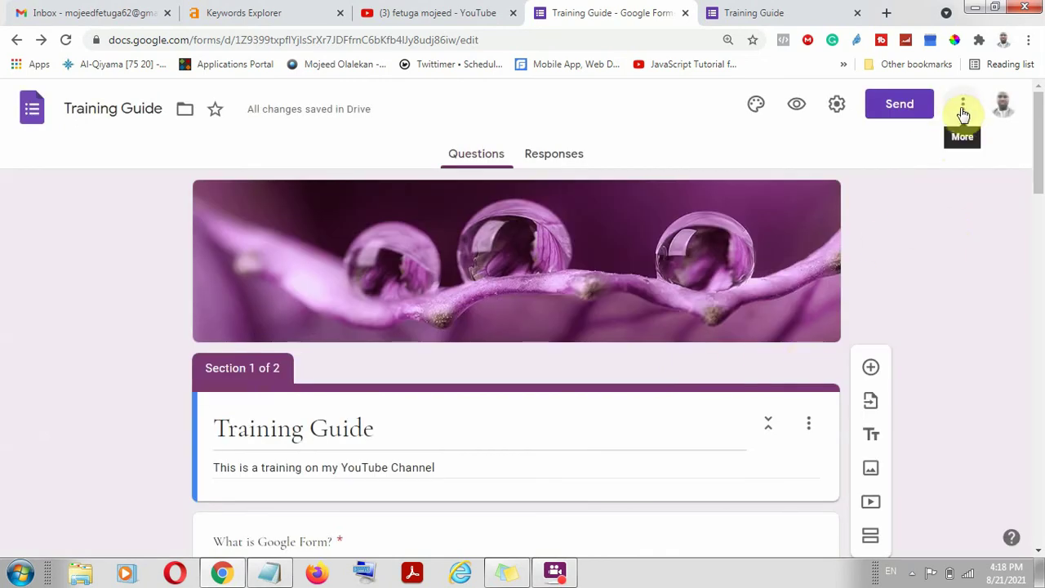
Go to the Forms home page, browse the recent forms and open the SoftAmos "Customers' Feedback" form
click(33, 112)
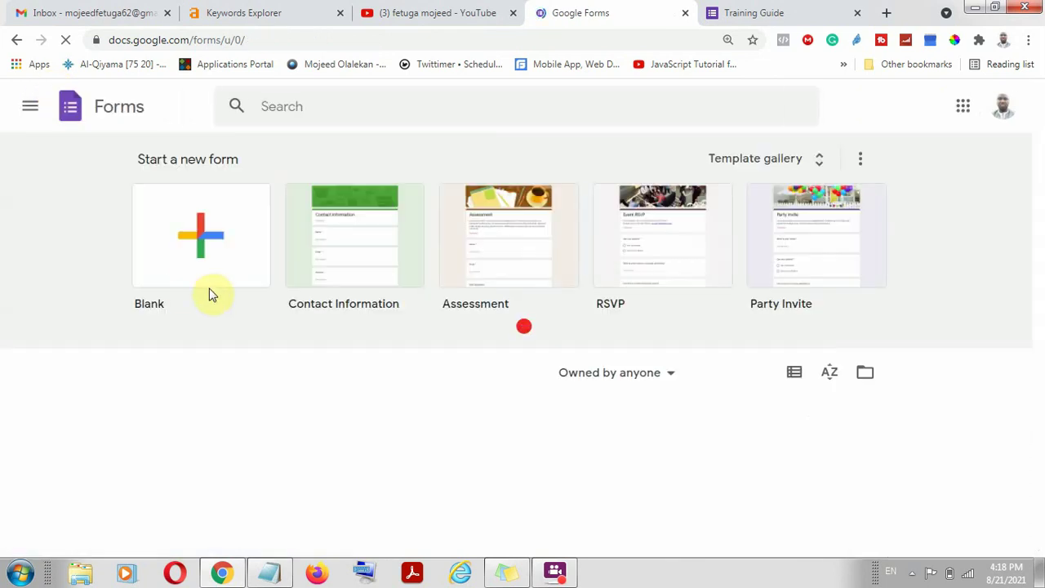
scroll(408, 331, down, 2)
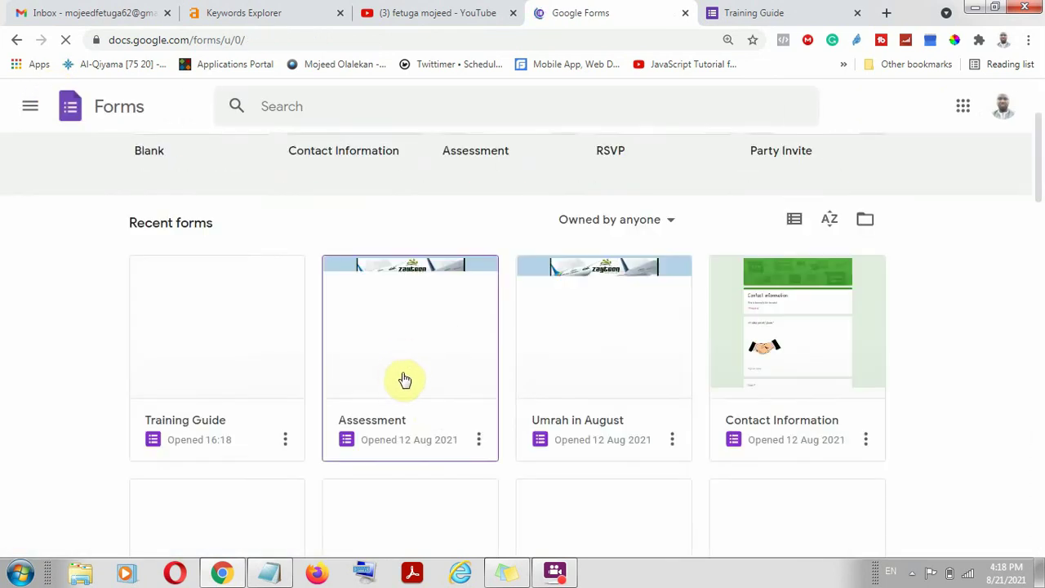
scroll(400, 378, down, 1)
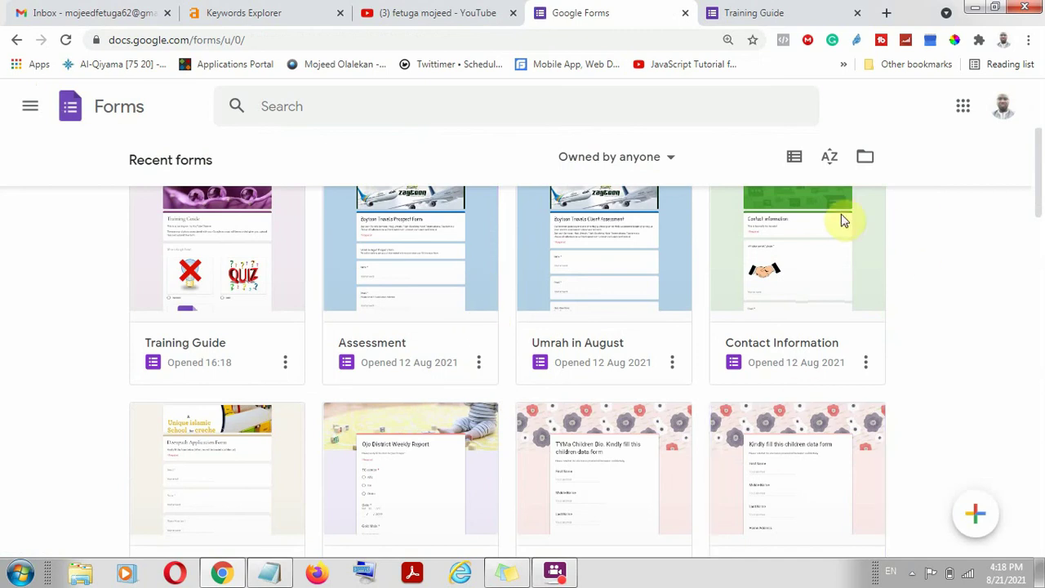
scroll(802, 288, down, 3)
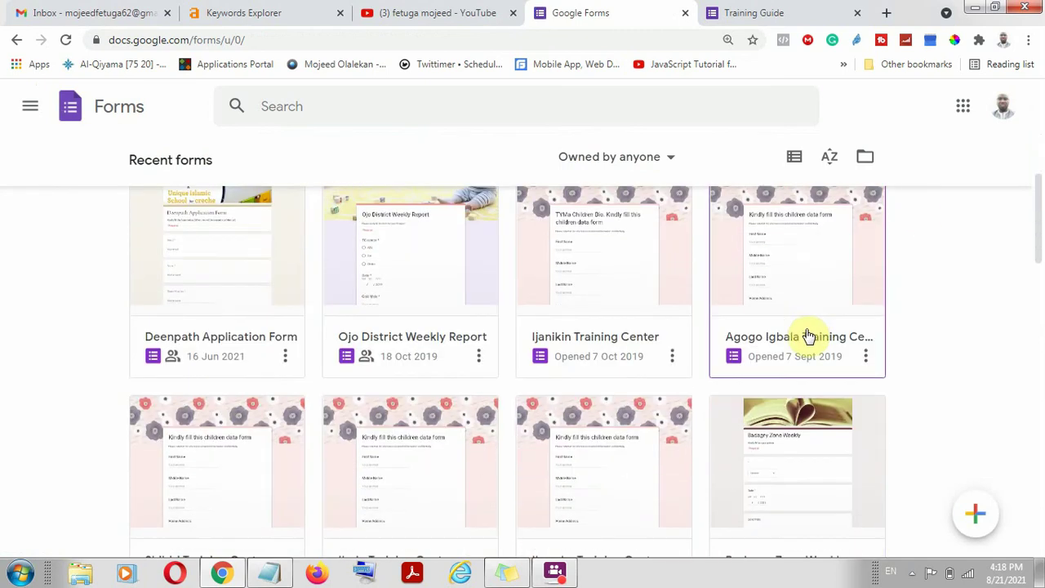
scroll(751, 351, down, 5)
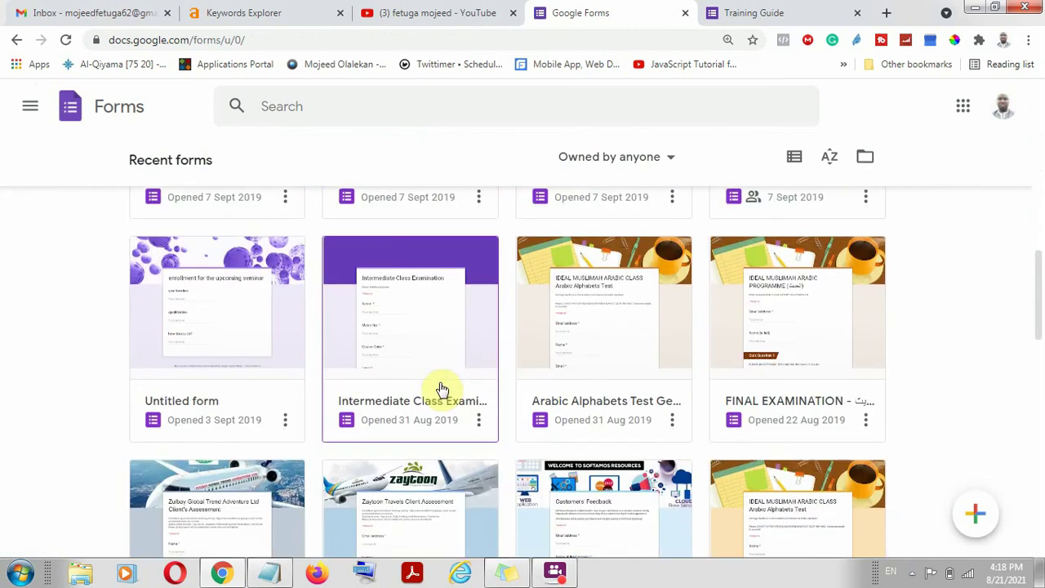
scroll(587, 371, down, 3)
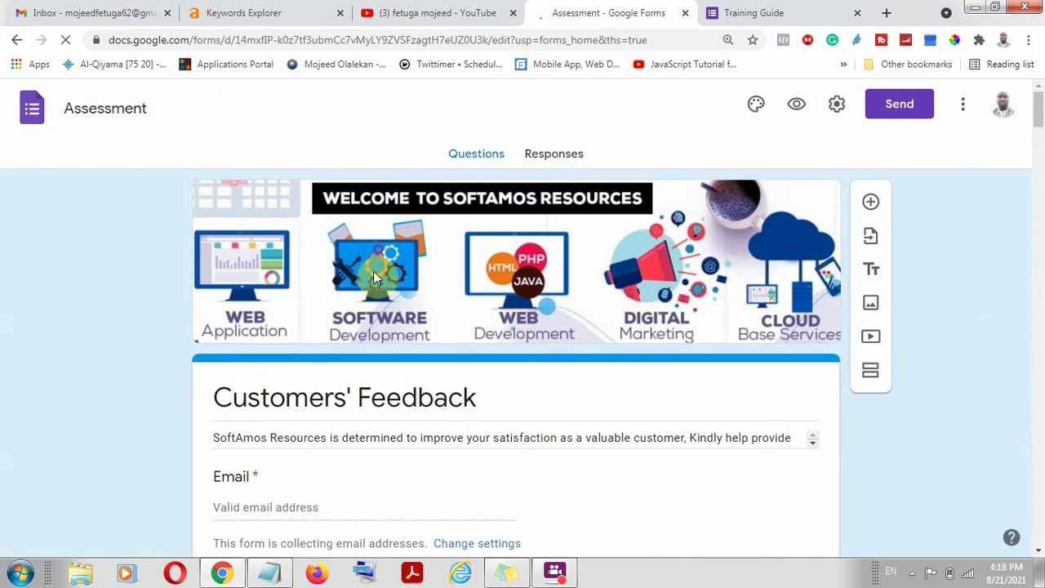
Examine the questions, answer types and item headings throughout the "Customers' Feedback" form, down to the additional detail question
scroll(523, 277, down, 3)
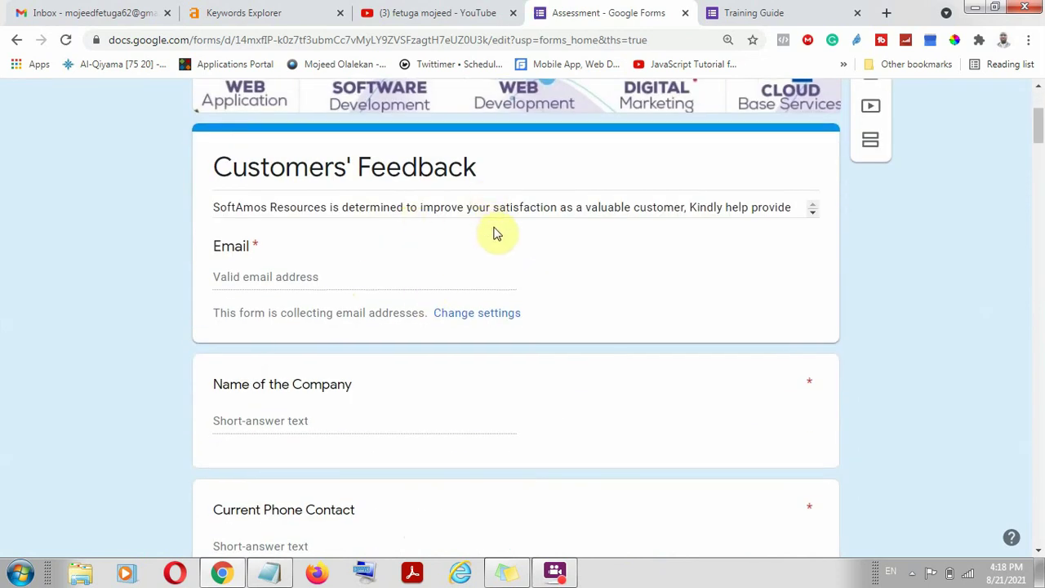
scroll(478, 333, down, 15)
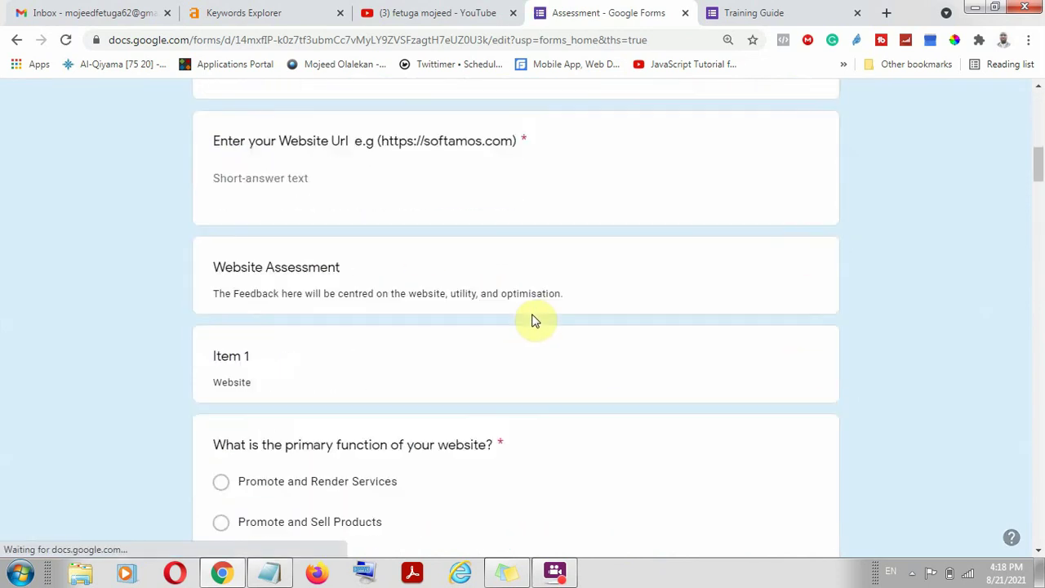
scroll(450, 255, down, 8)
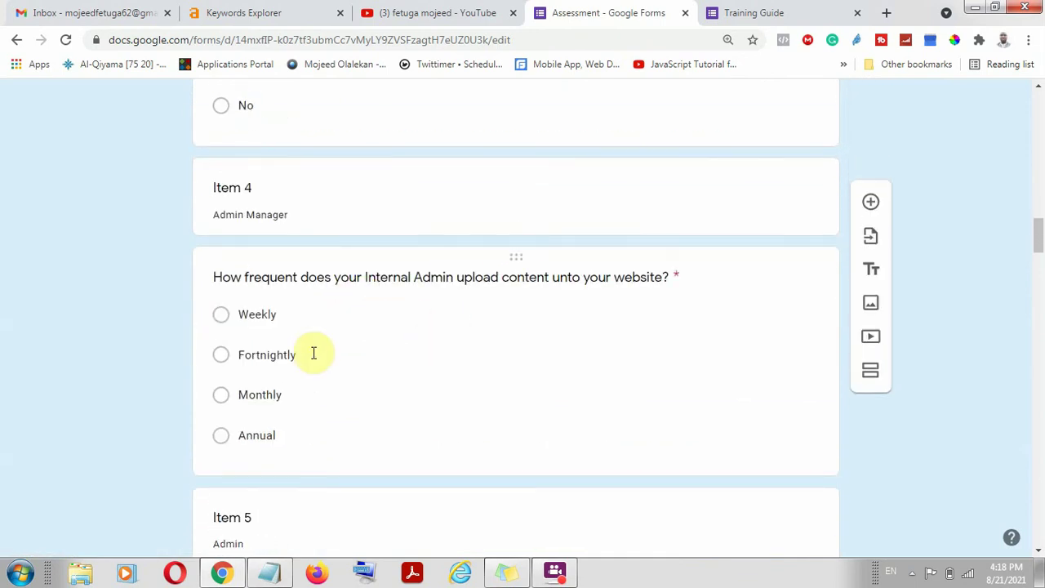
scroll(313, 351, down, 6)
scroll(334, 354, down, 14)
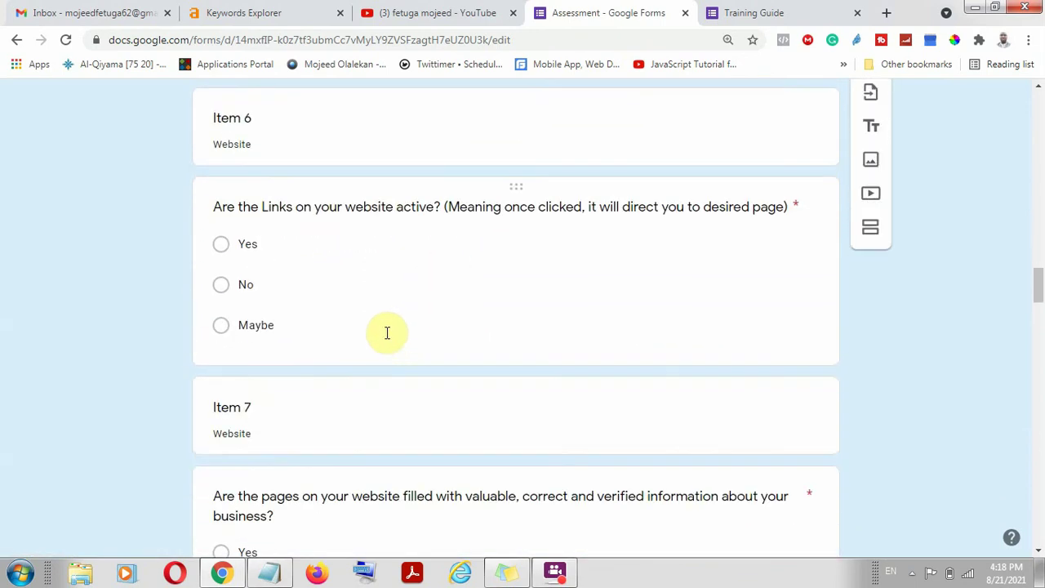
scroll(395, 443, down, 11)
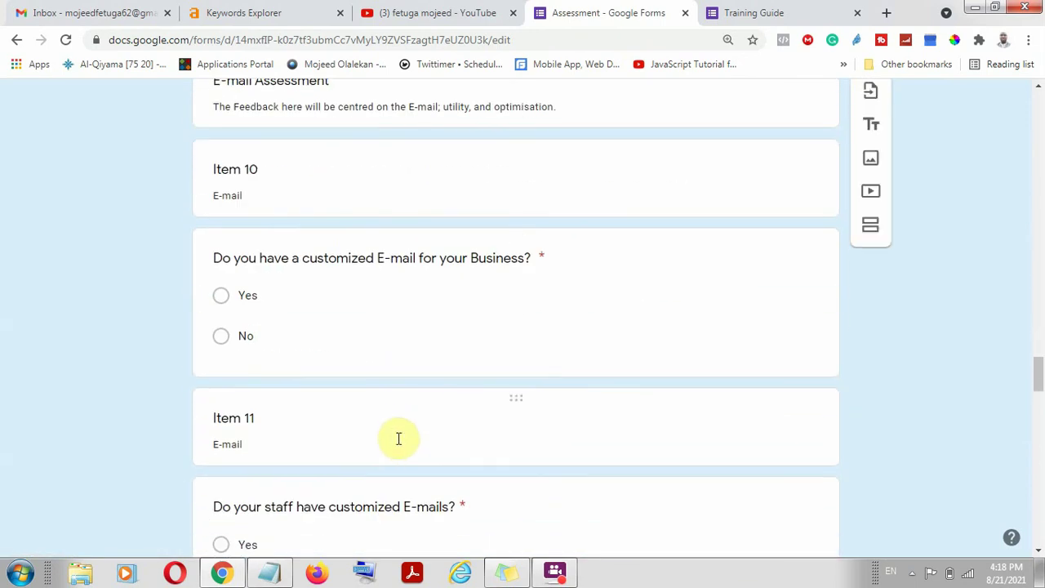
scroll(416, 410, down, 18)
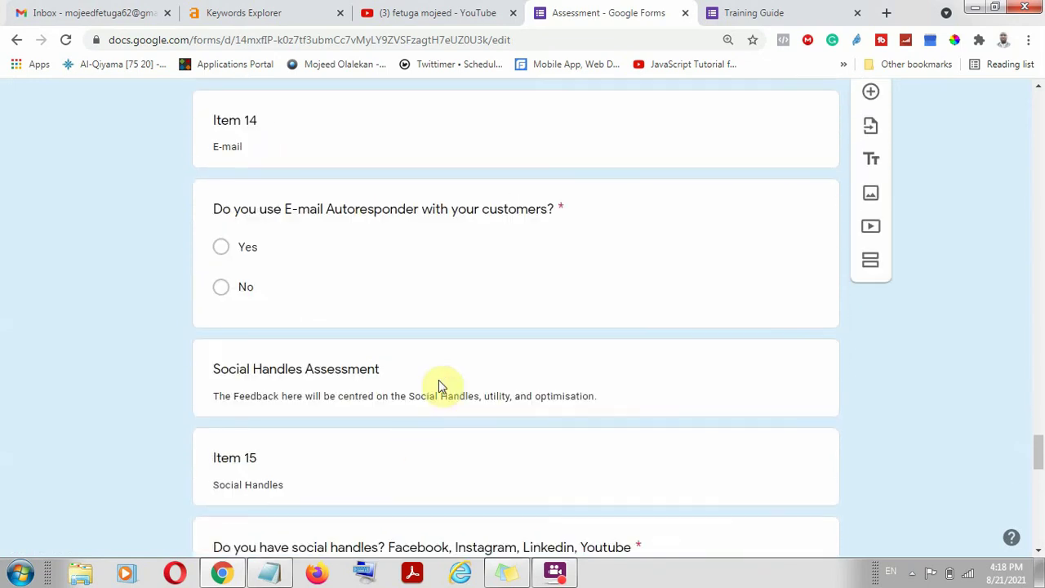
scroll(447, 333, down, 2)
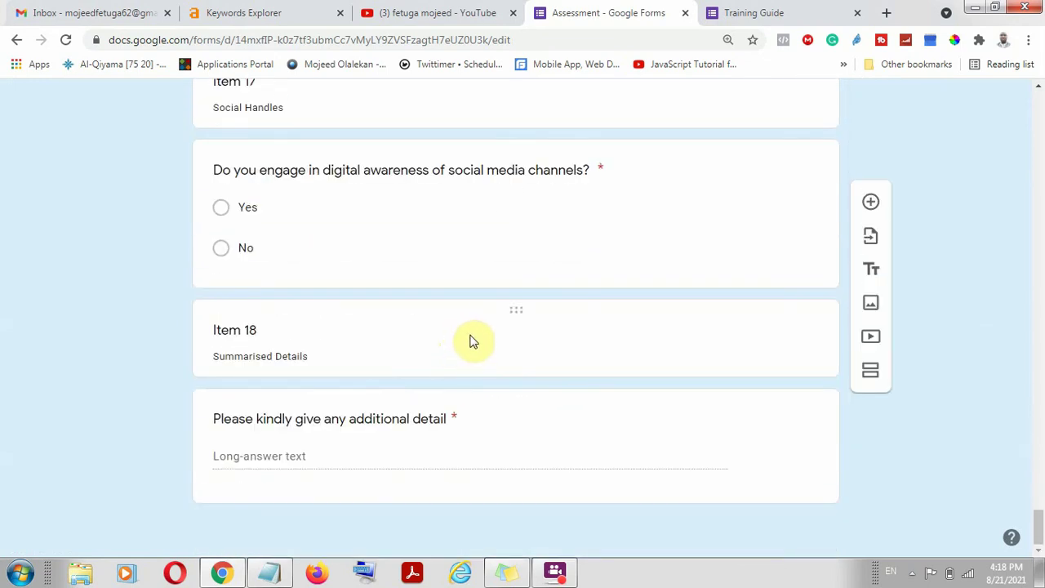
scroll(567, 351, up, 4)
scroll(686, 334, down, 4)
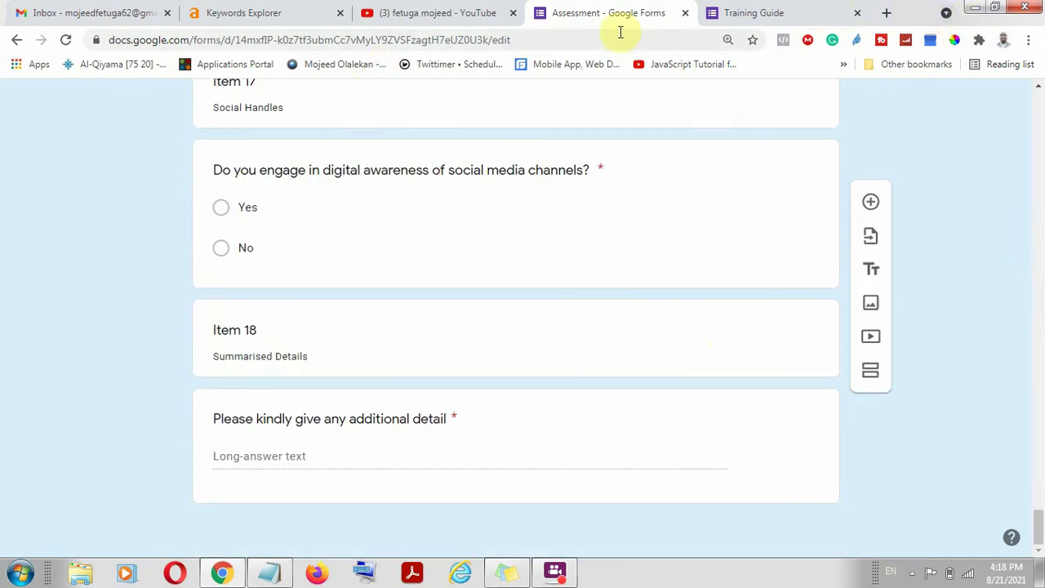
Return to the start of the "Customers' Feedback" form and preview it as a respondent
scroll(1019, 259, up, 10)
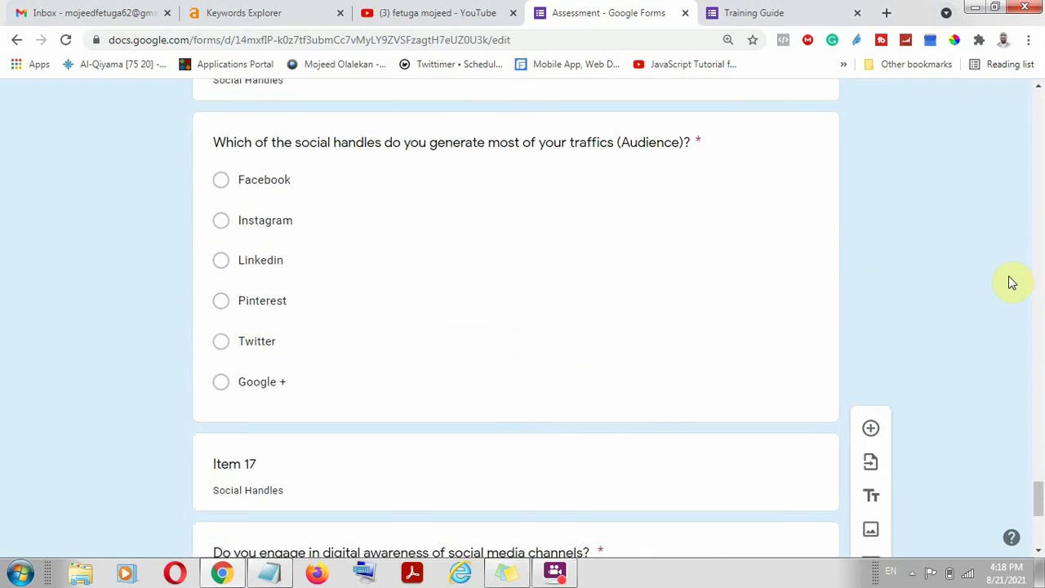
scroll(1021, 273, up, 15)
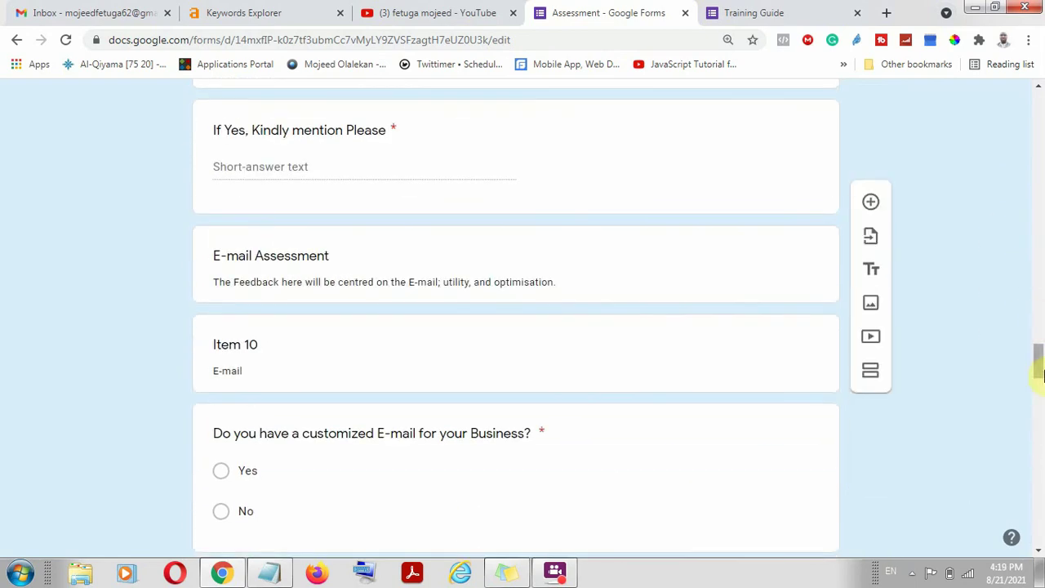
scroll(1037, 282, up, 3)
drag(1038, 336, 1033, 65)
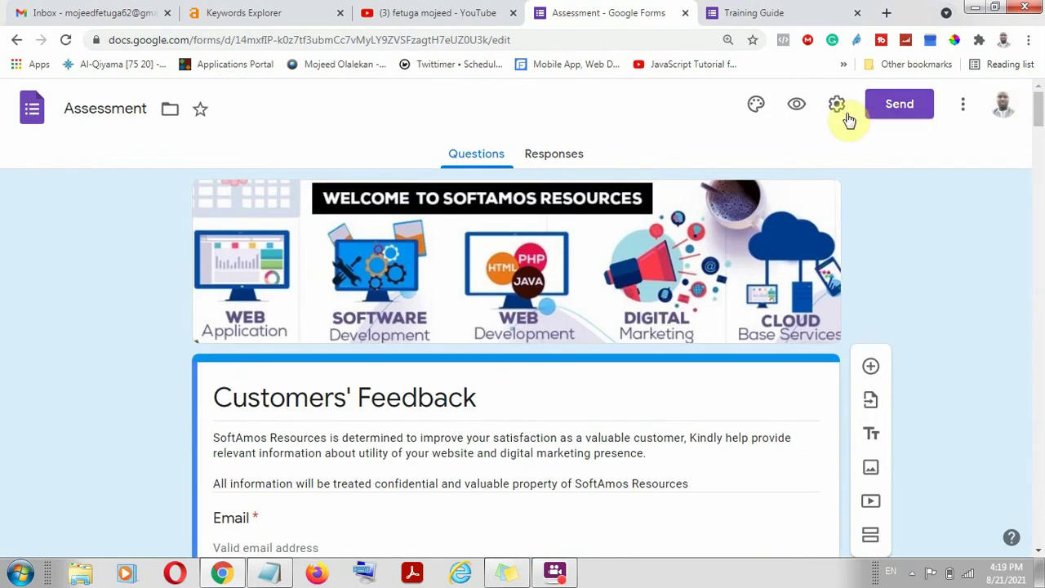
click(797, 109)
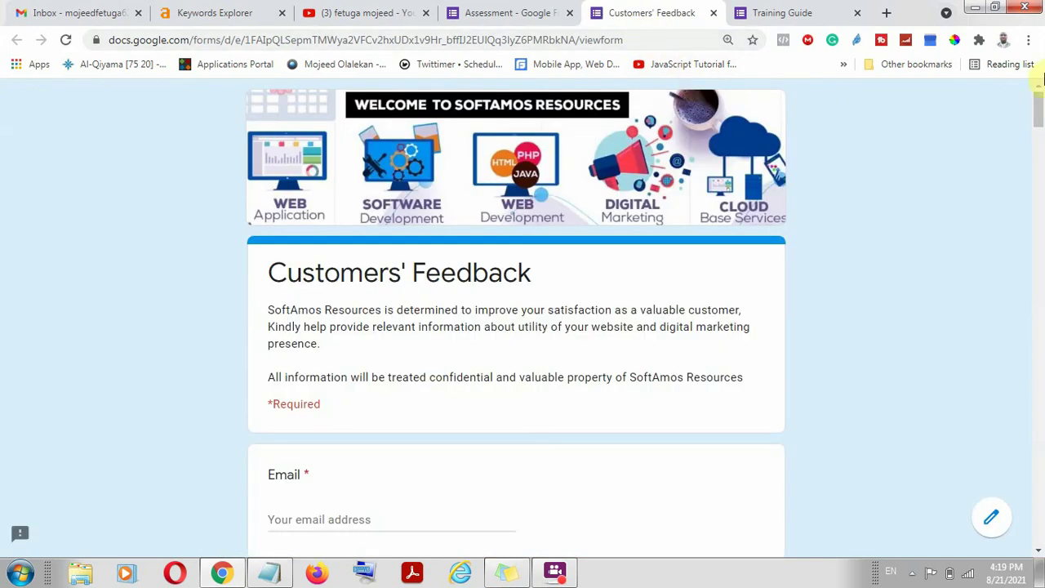
Narrow the browser window to examine how the "Customers' Feedback" form adapts down to its social handles items, and restore full size
click(1003, 8)
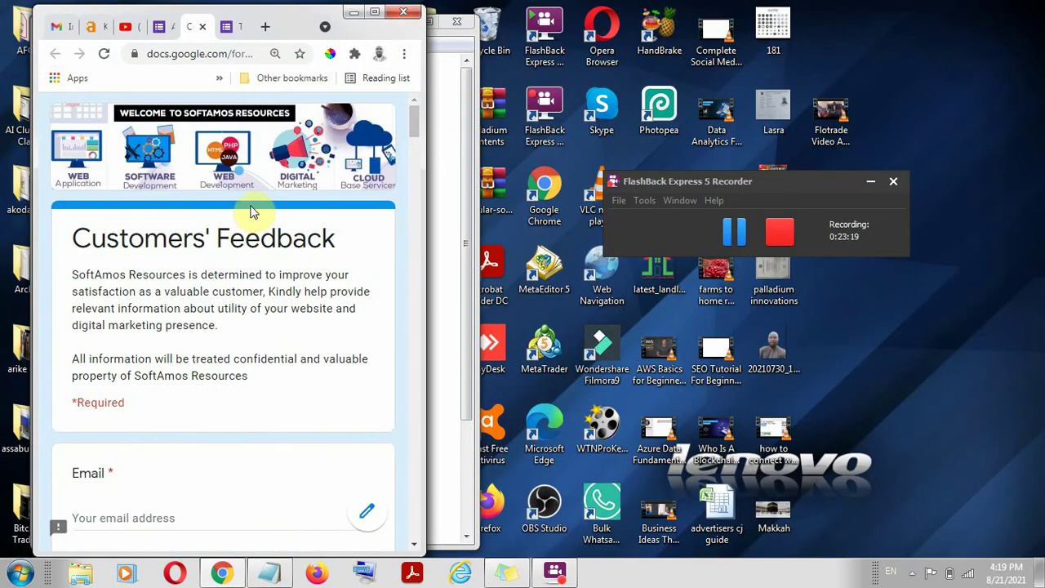
scroll(261, 234, down, 8)
scroll(258, 238, down, 9)
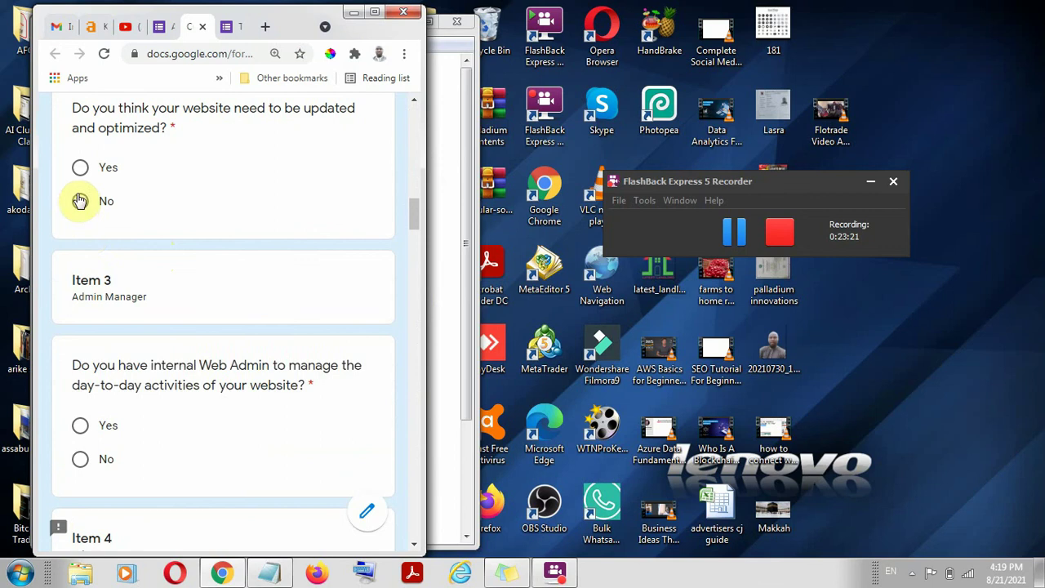
drag(89, 235, 142, 284)
scroll(142, 333, down, 20)
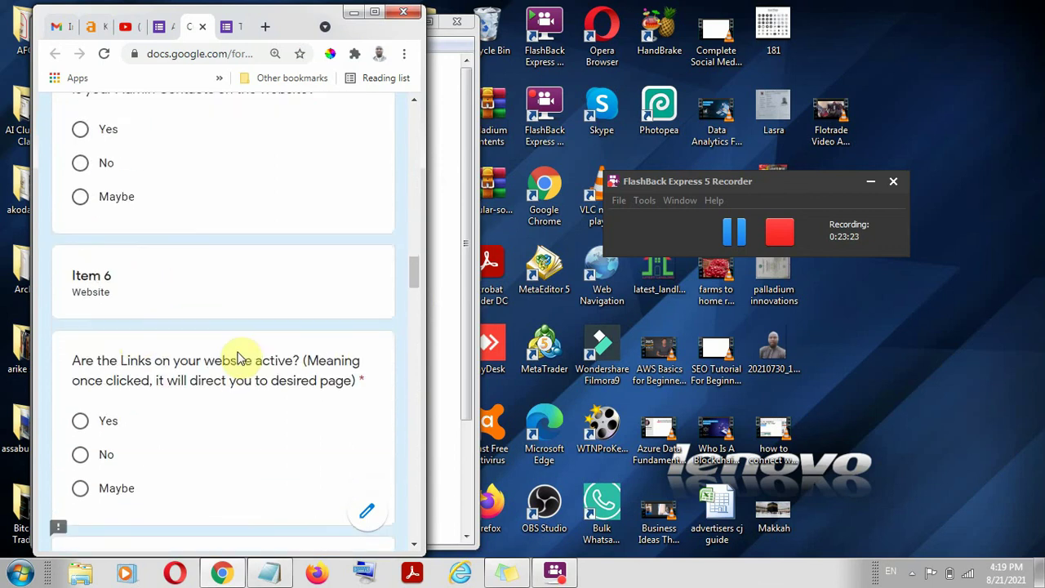
scroll(204, 402, down, 20)
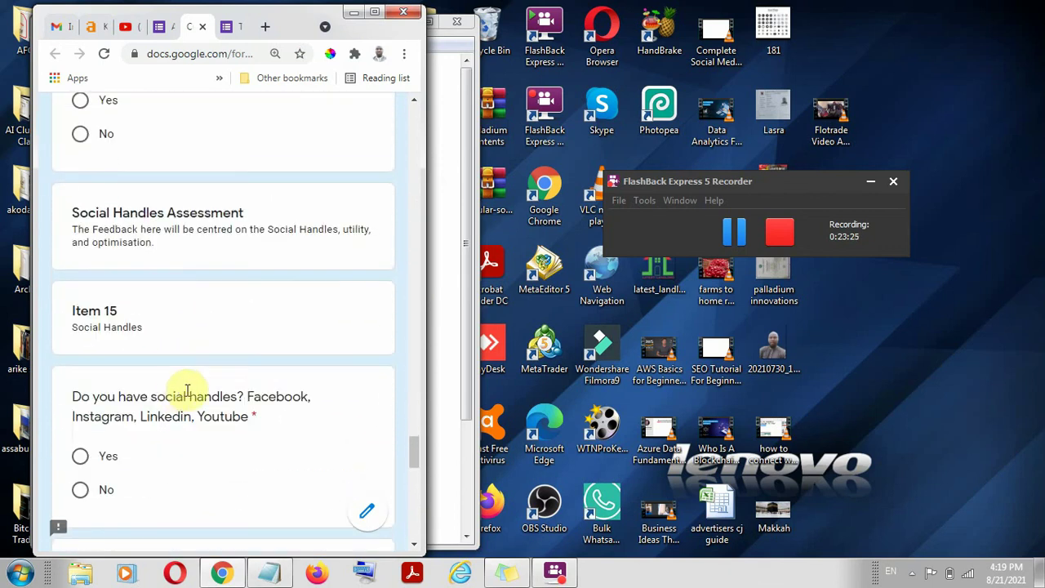
click(376, 13)
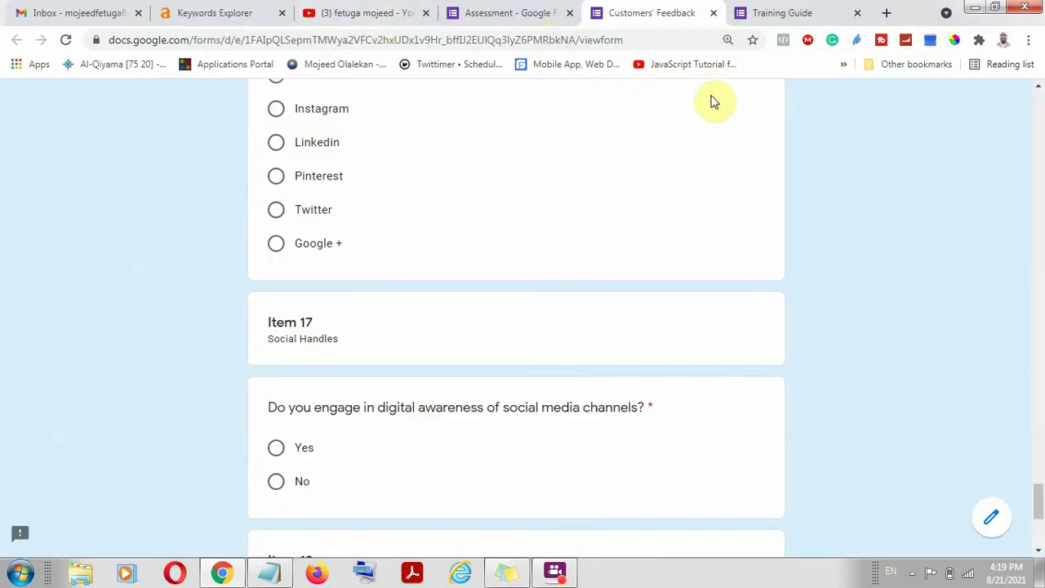
scroll(497, 232, up, 5)
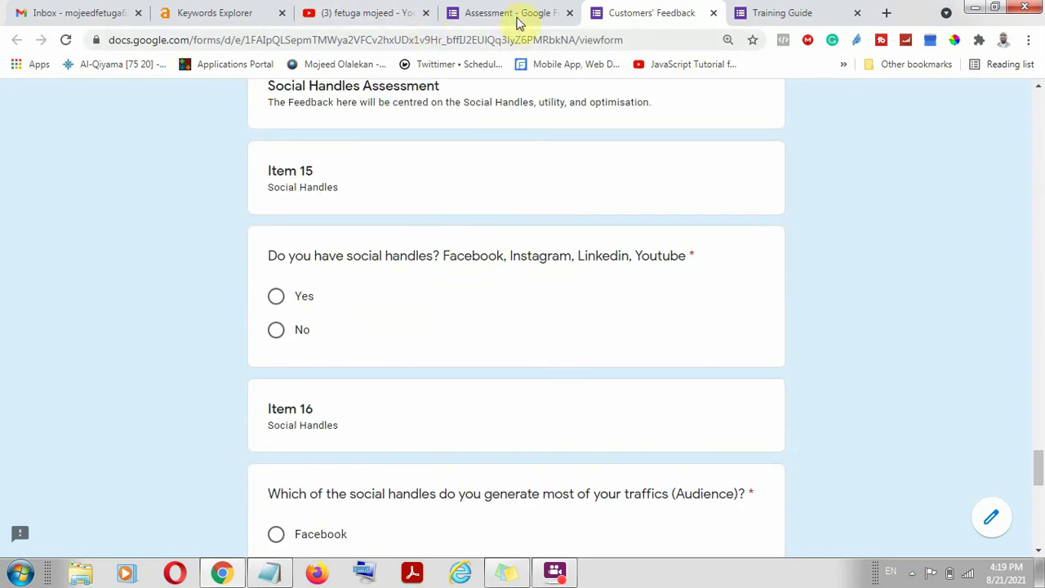
Return to the Forms home page and switch to Notepad to review the lesson notes on lead-building forms and email marketing
click(483, 10)
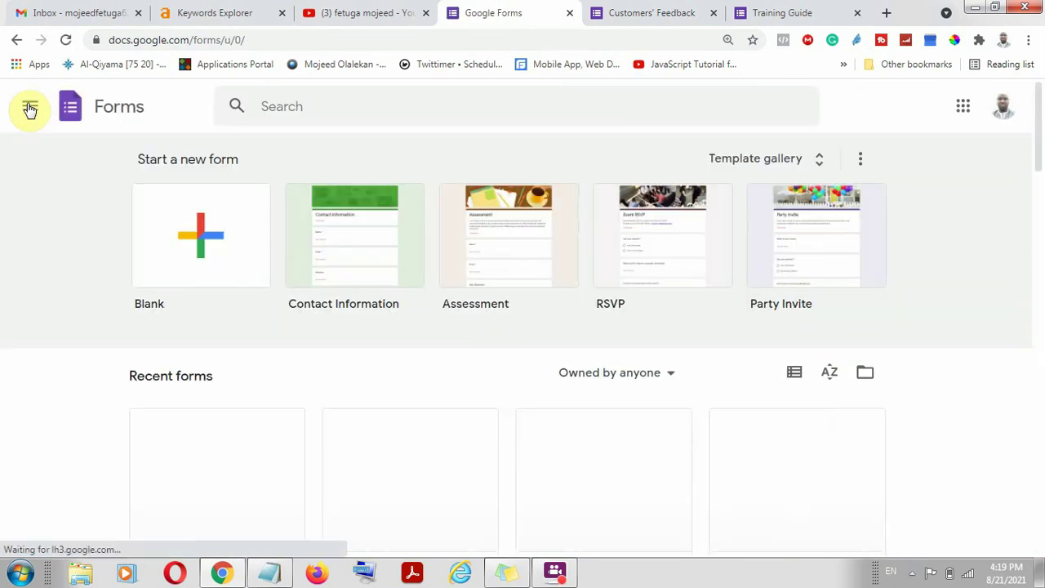
click(266, 576)
scroll(286, 310, down, 2)
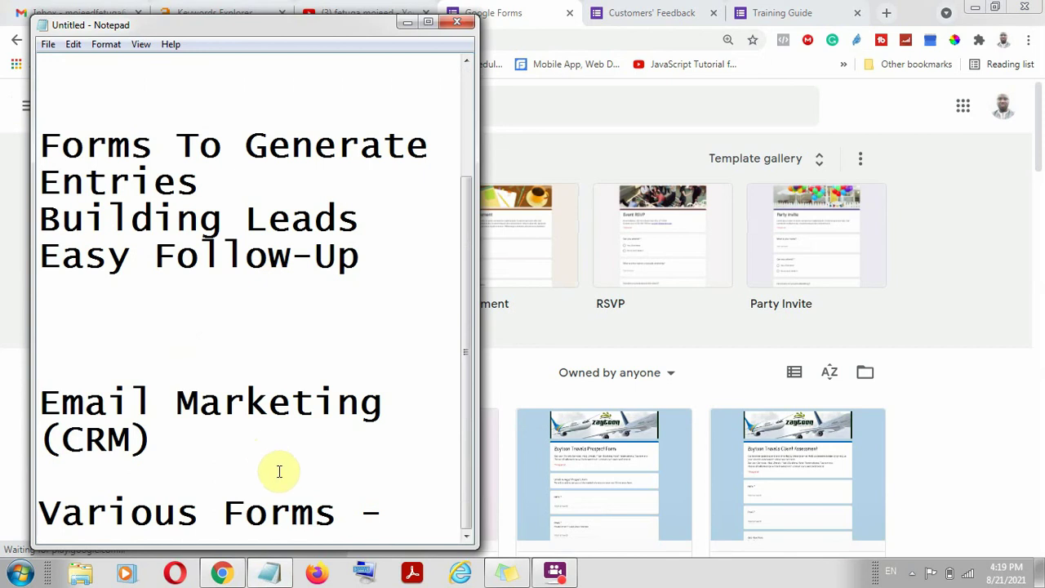
drag(381, 513, 49, 364)
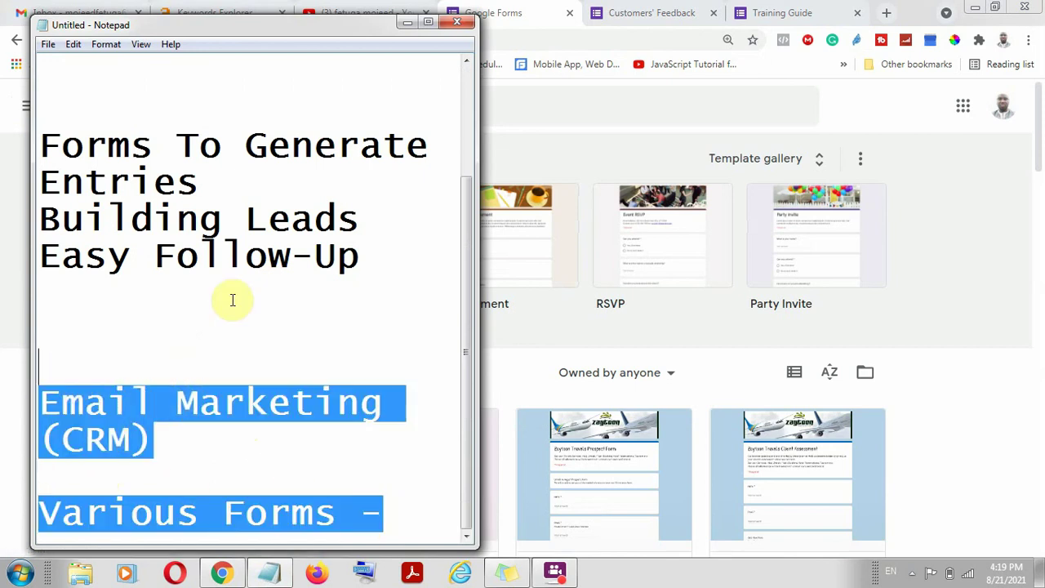
click(278, 282)
scroll(300, 273, up, 2)
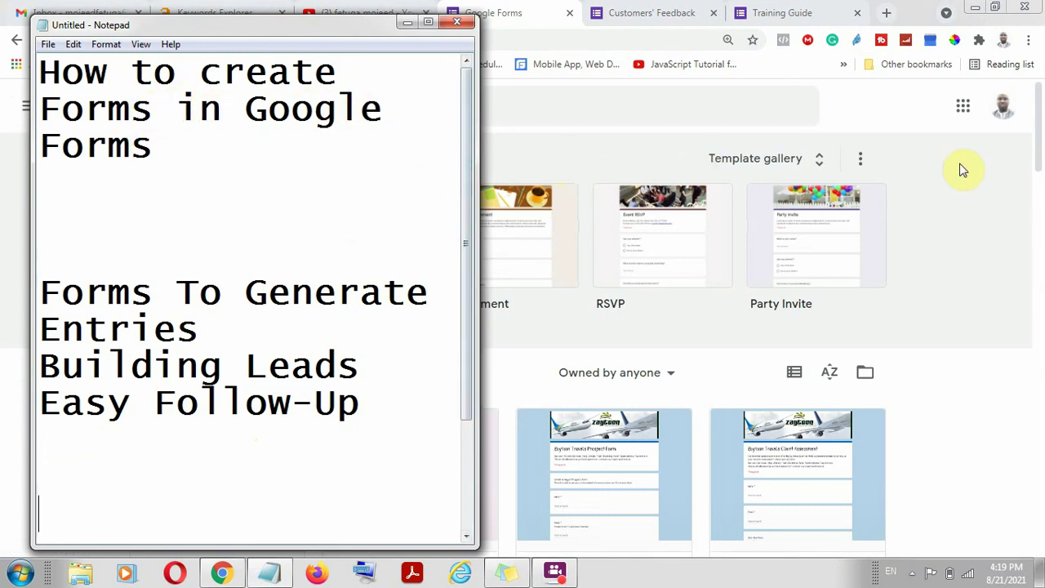
Go back to the Forms home page and move the "Training Guide" form to the bin from the recent forms
click(957, 195)
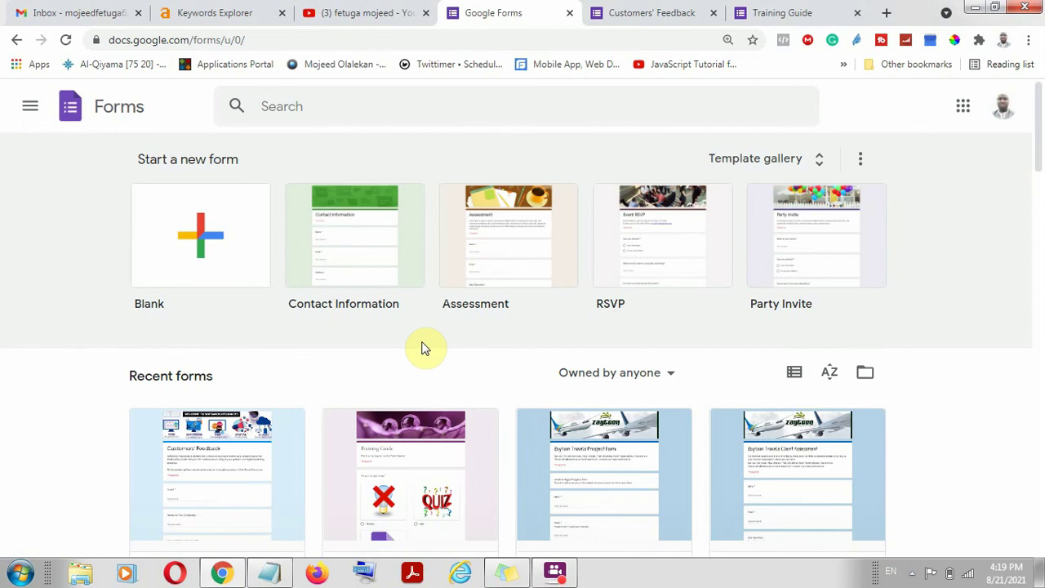
scroll(422, 348, down, 2)
click(483, 442)
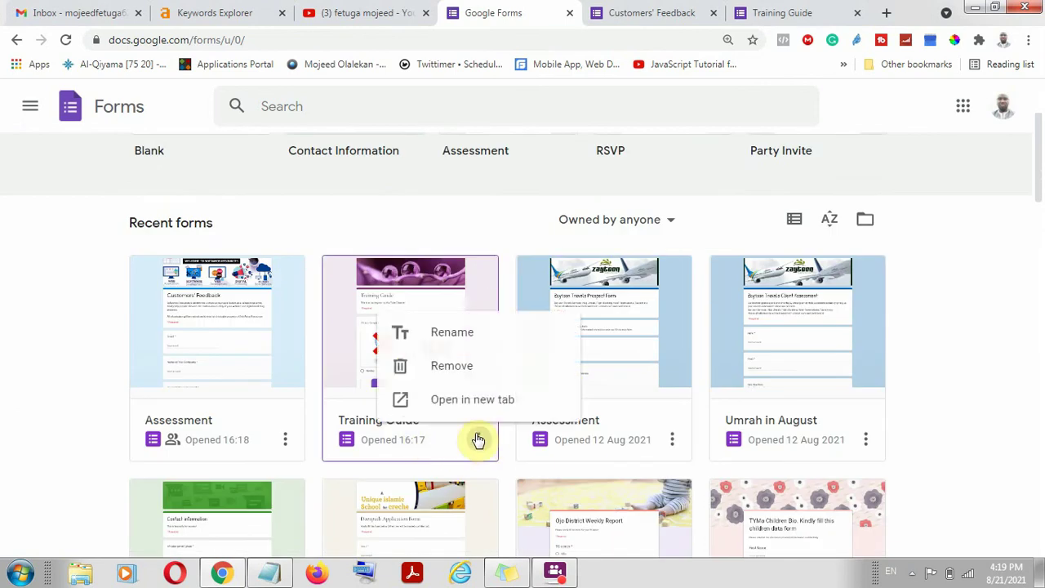
click(501, 368)
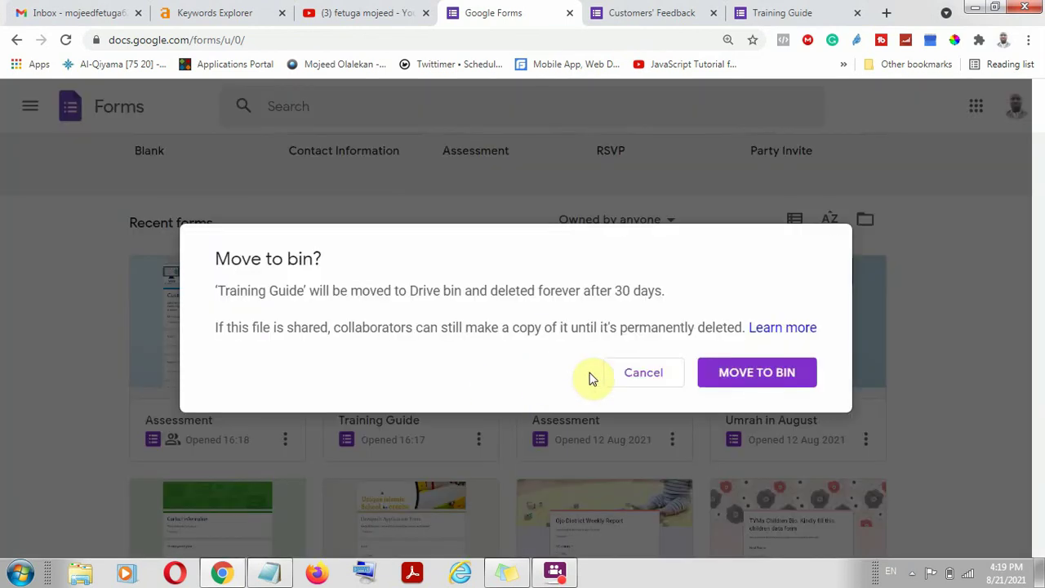
click(737, 364)
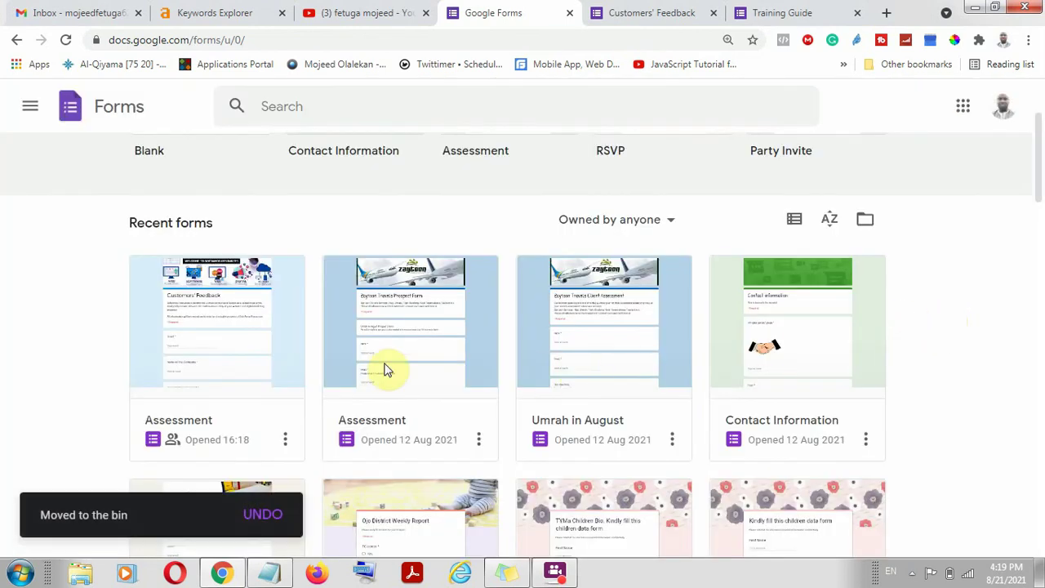
Browse the remaining recent forms down to the oldest ones as examples of different form types
scroll(432, 354, down, 6)
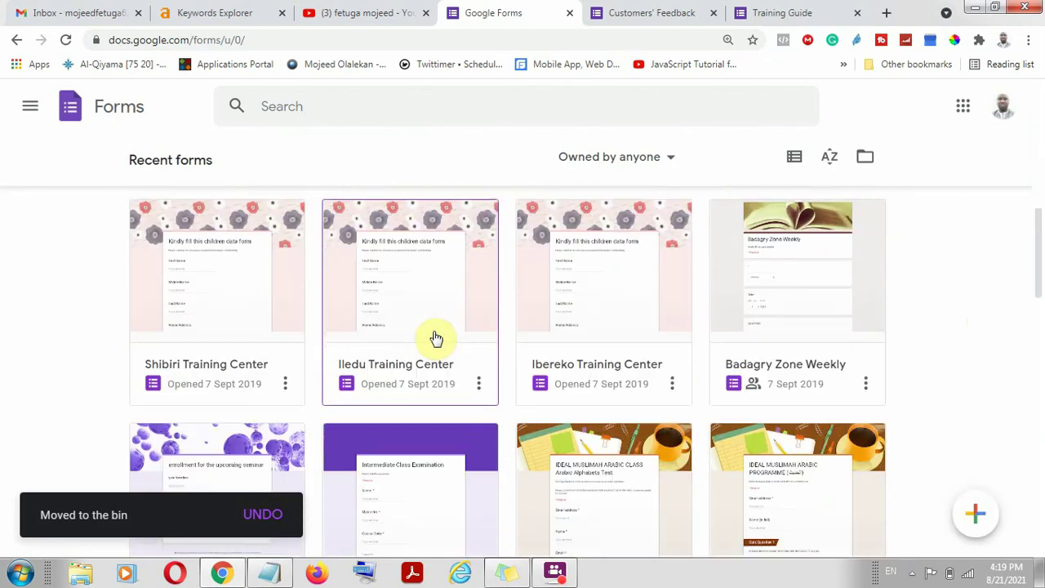
scroll(435, 338, down, 15)
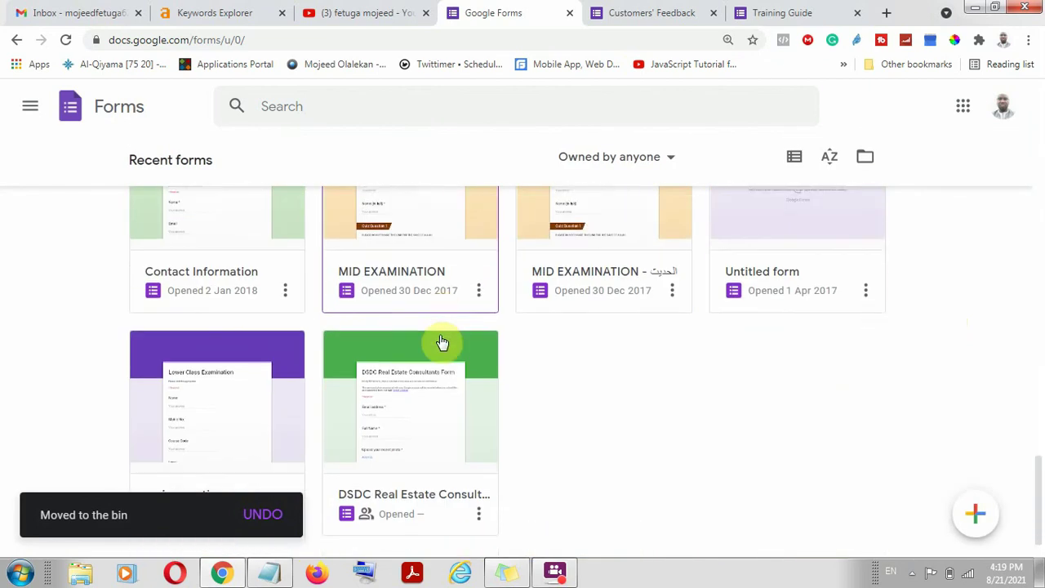
scroll(441, 342, down, 1)
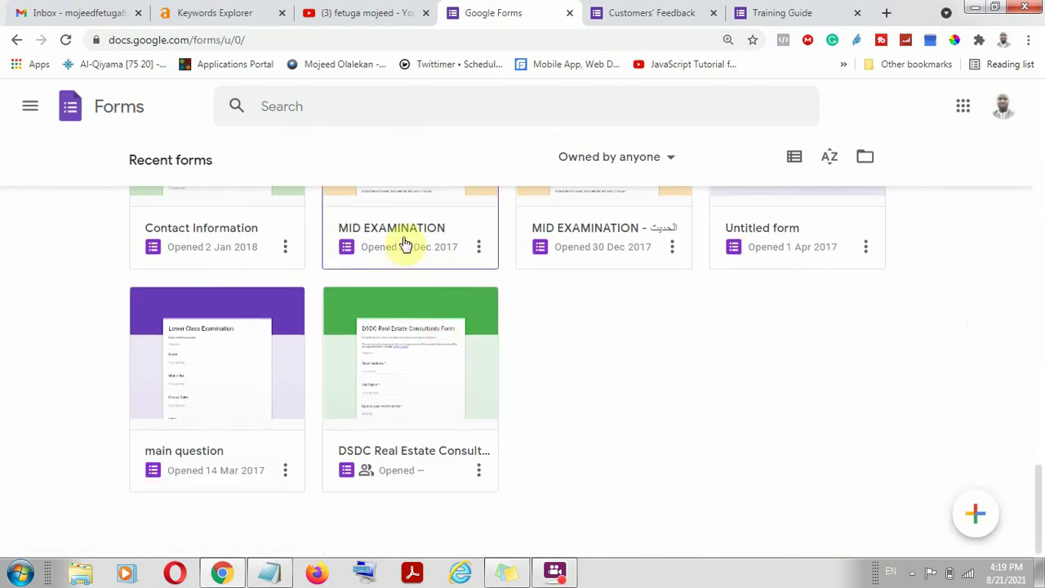
scroll(403, 242, up, 1)
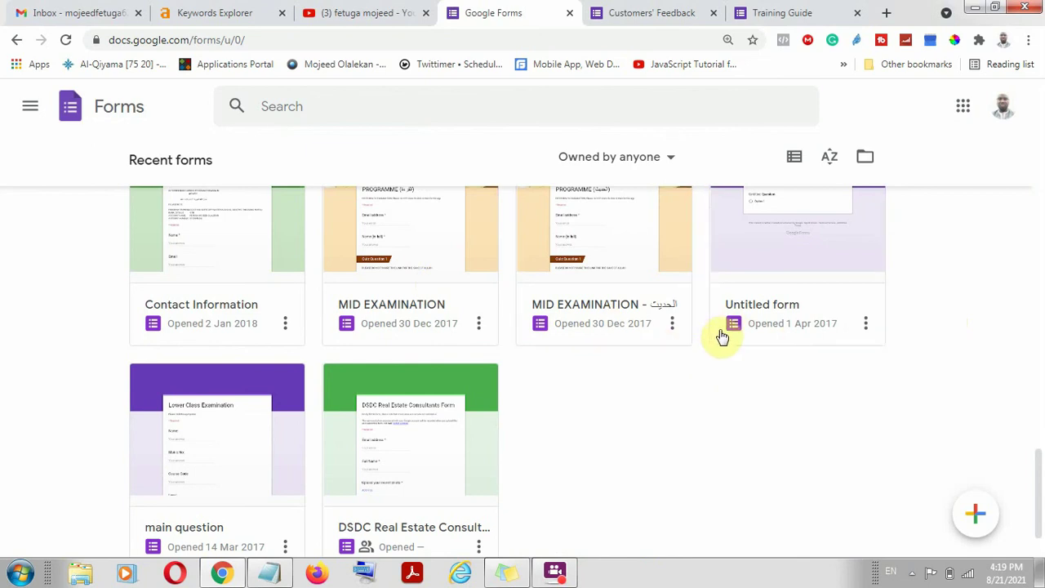
scroll(722, 337, up, 1)
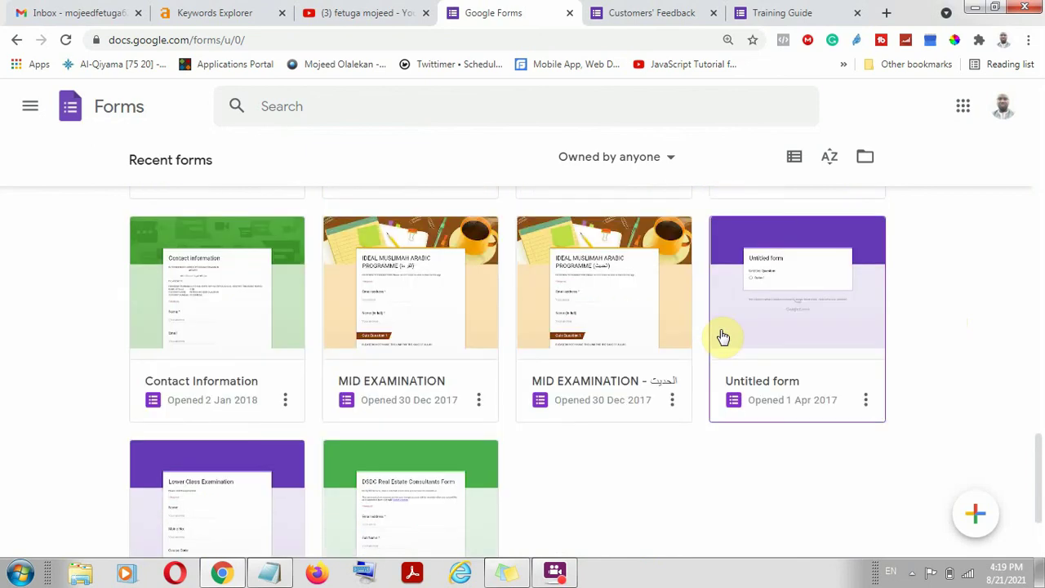
Switch to the open YouTube channel page and browse through its uploaded videos
click(373, 10)
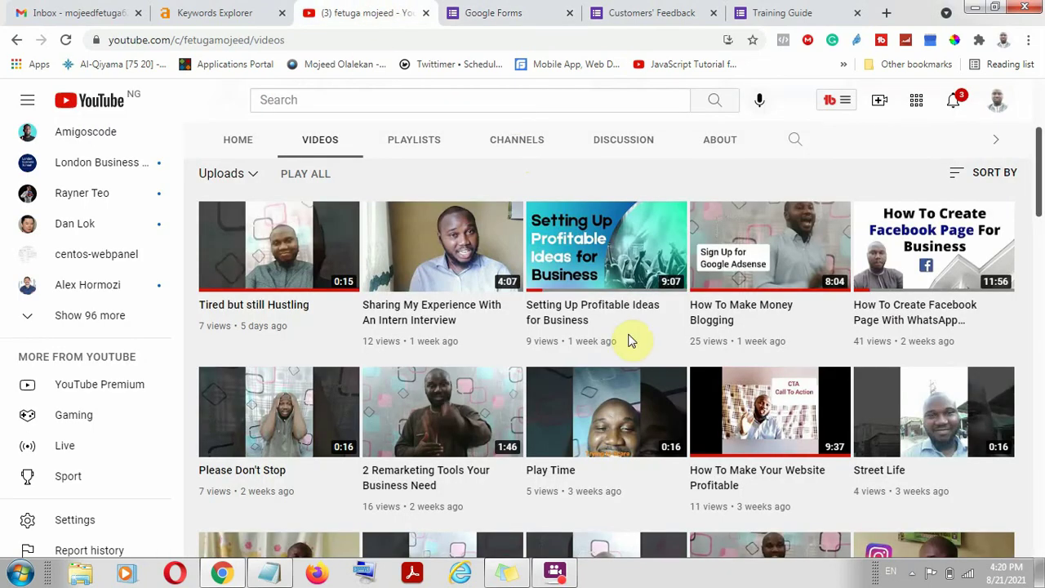
scroll(629, 331, down, 7)
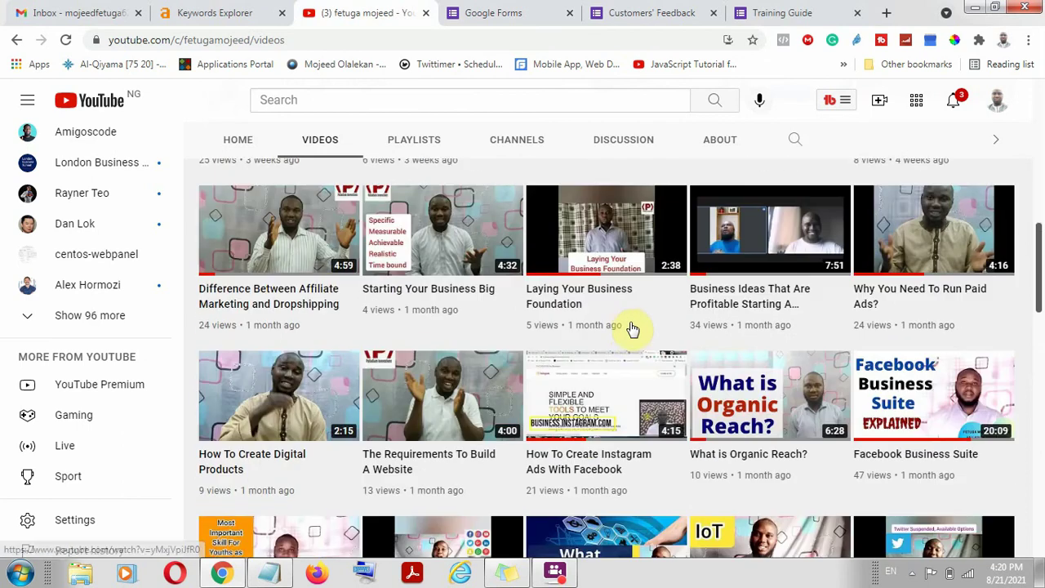
scroll(629, 323, down, 1)
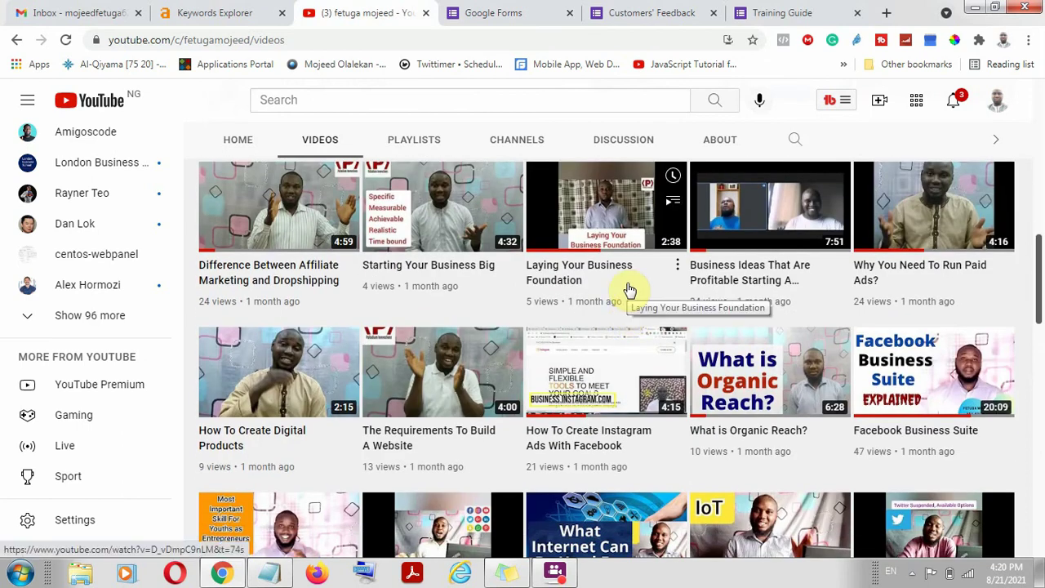
scroll(629, 289, down, 7)
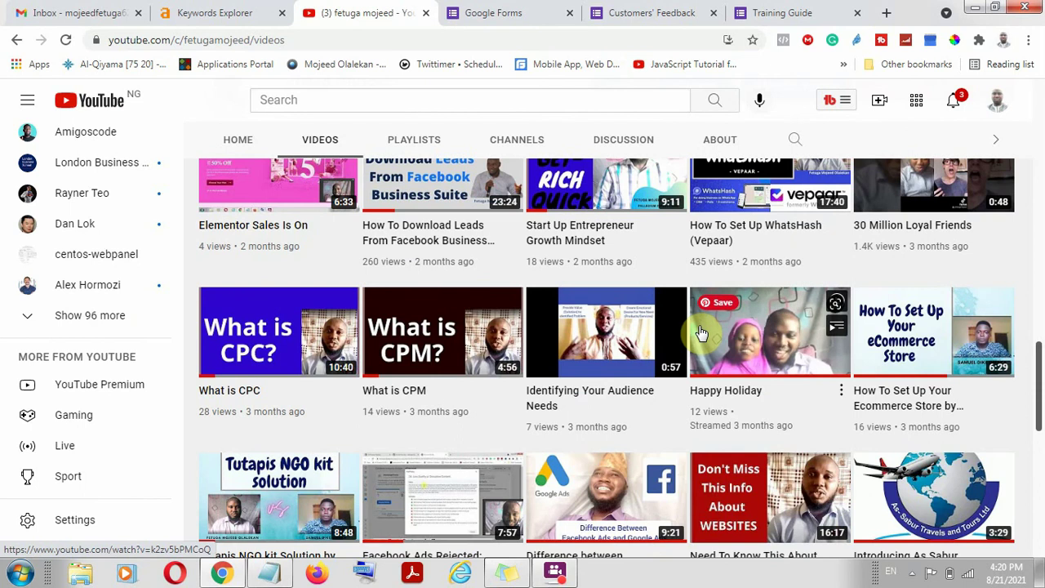
scroll(700, 332, down, 7)
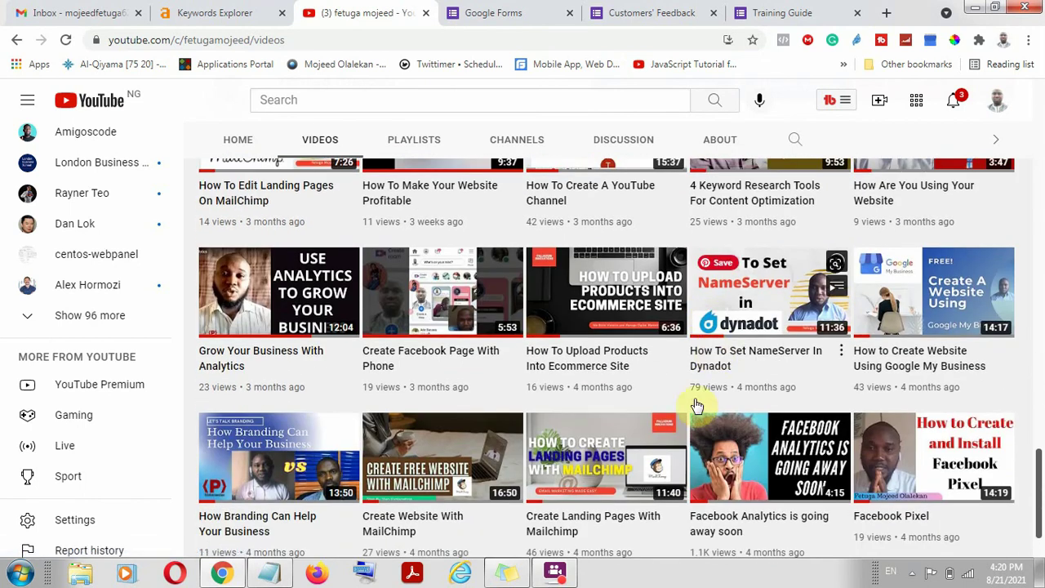
scroll(686, 433, down, 1)
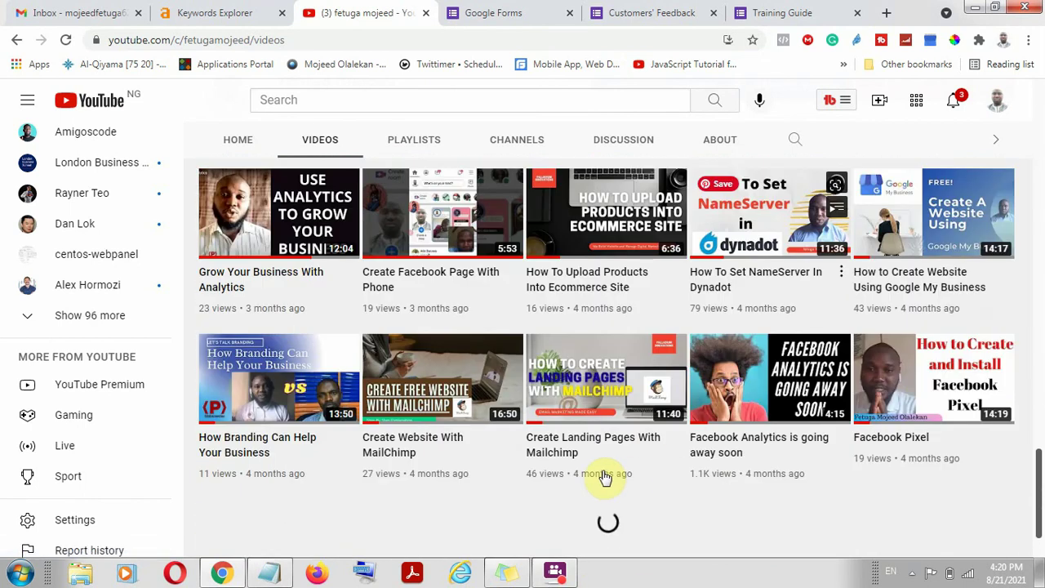
mouse_move(554, 577)
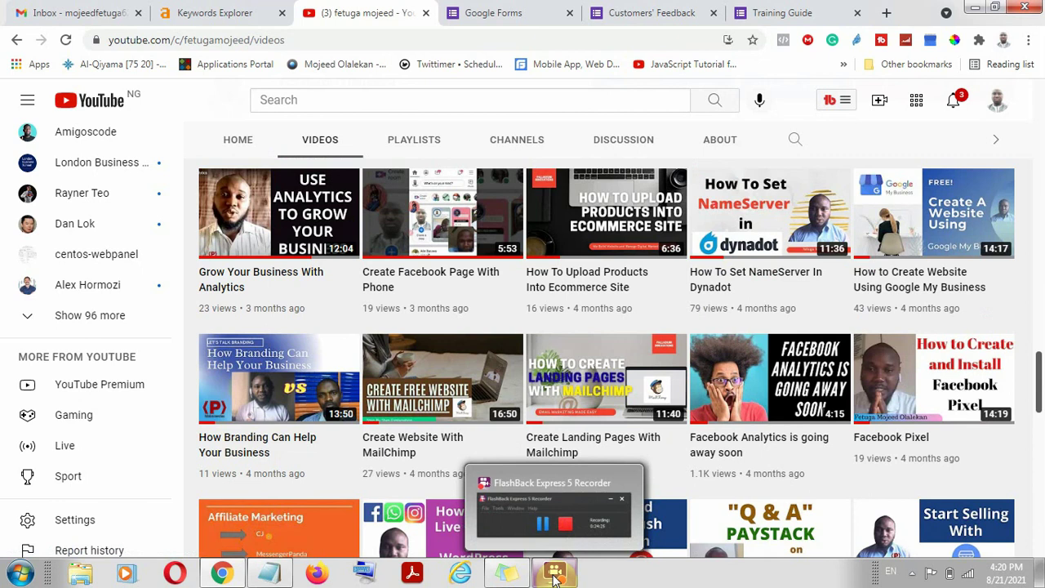